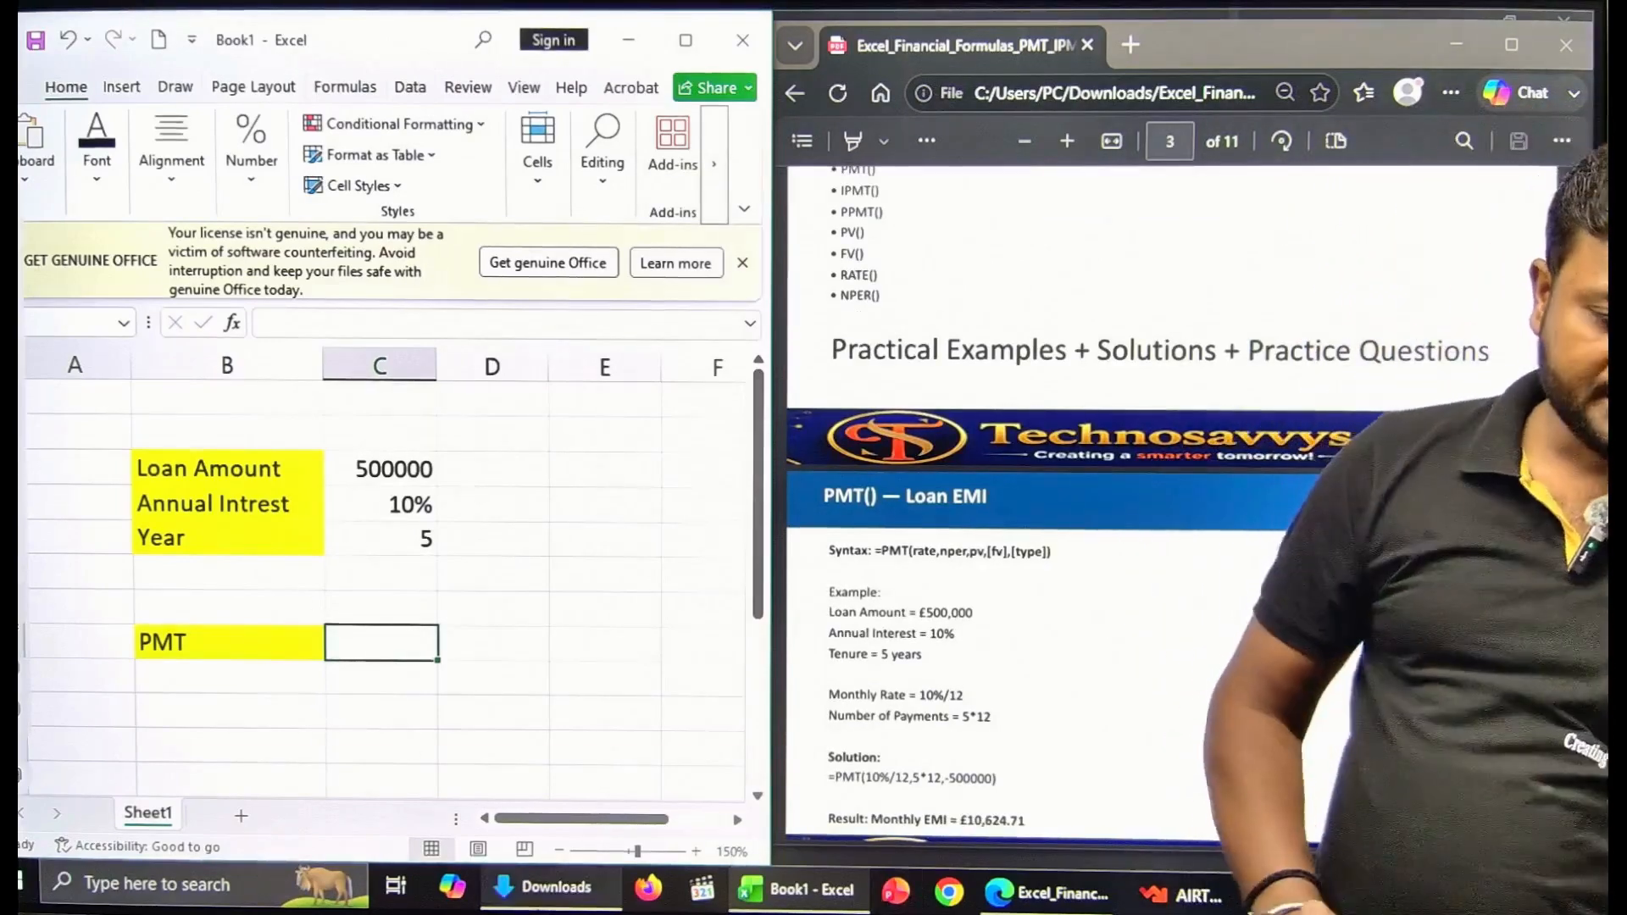
Calculate the monthly loan payment in the cell beside PMT with =PMT(C4/12,C5*12,C3)
{"action": "mouse_move", "coordinate": [552, 888]}
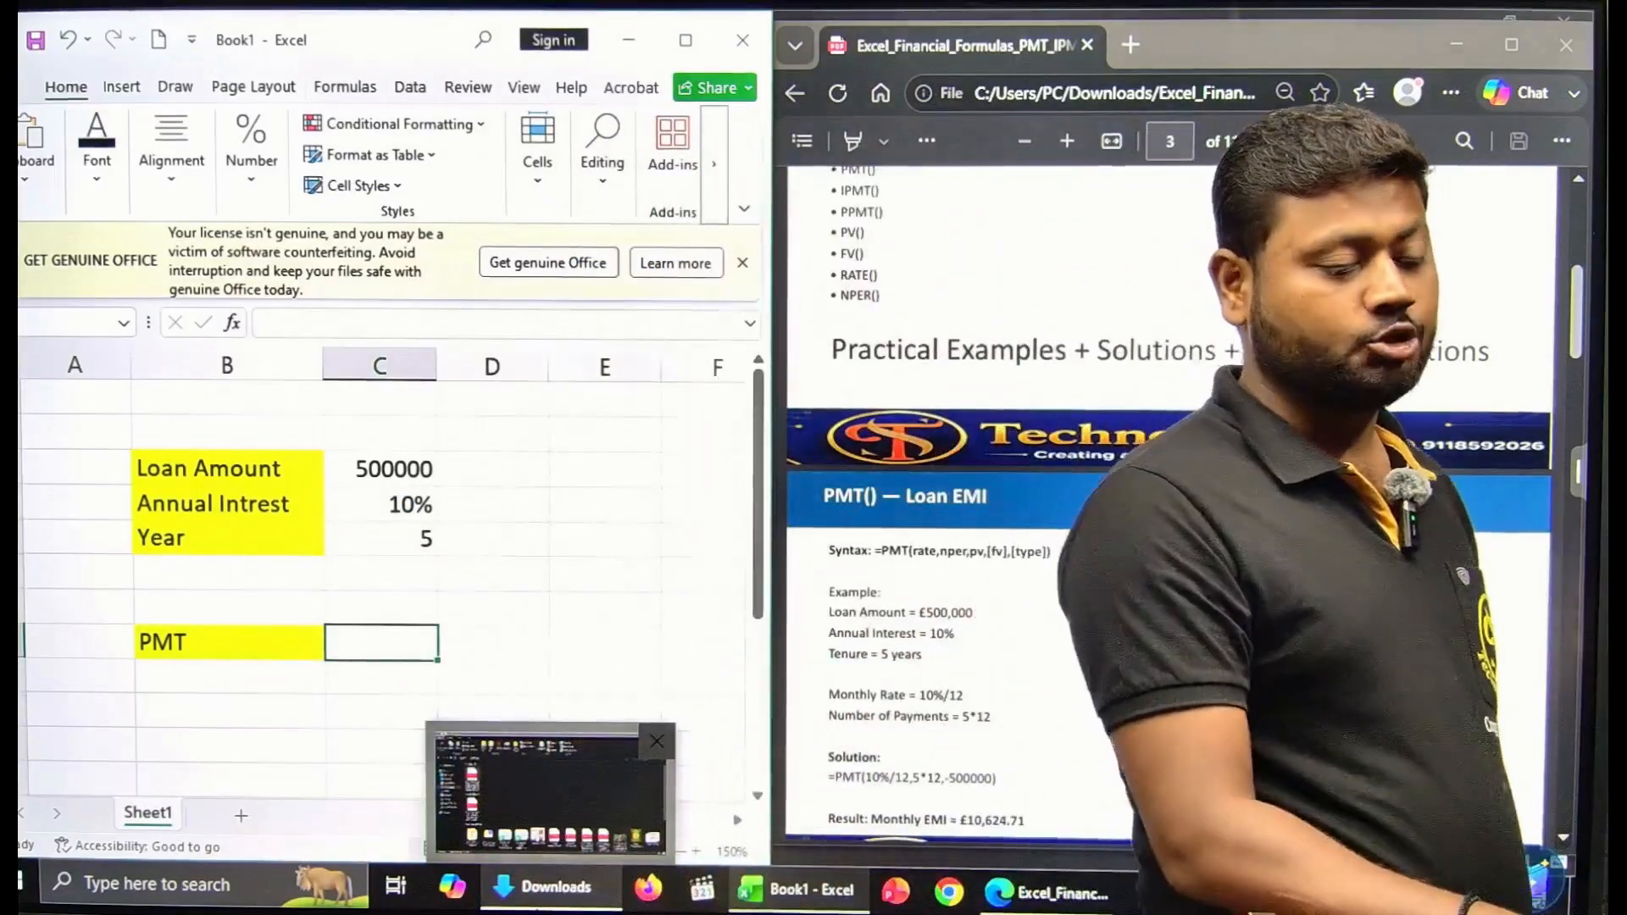
{"action": "left_click", "coordinate": [566, 671]}
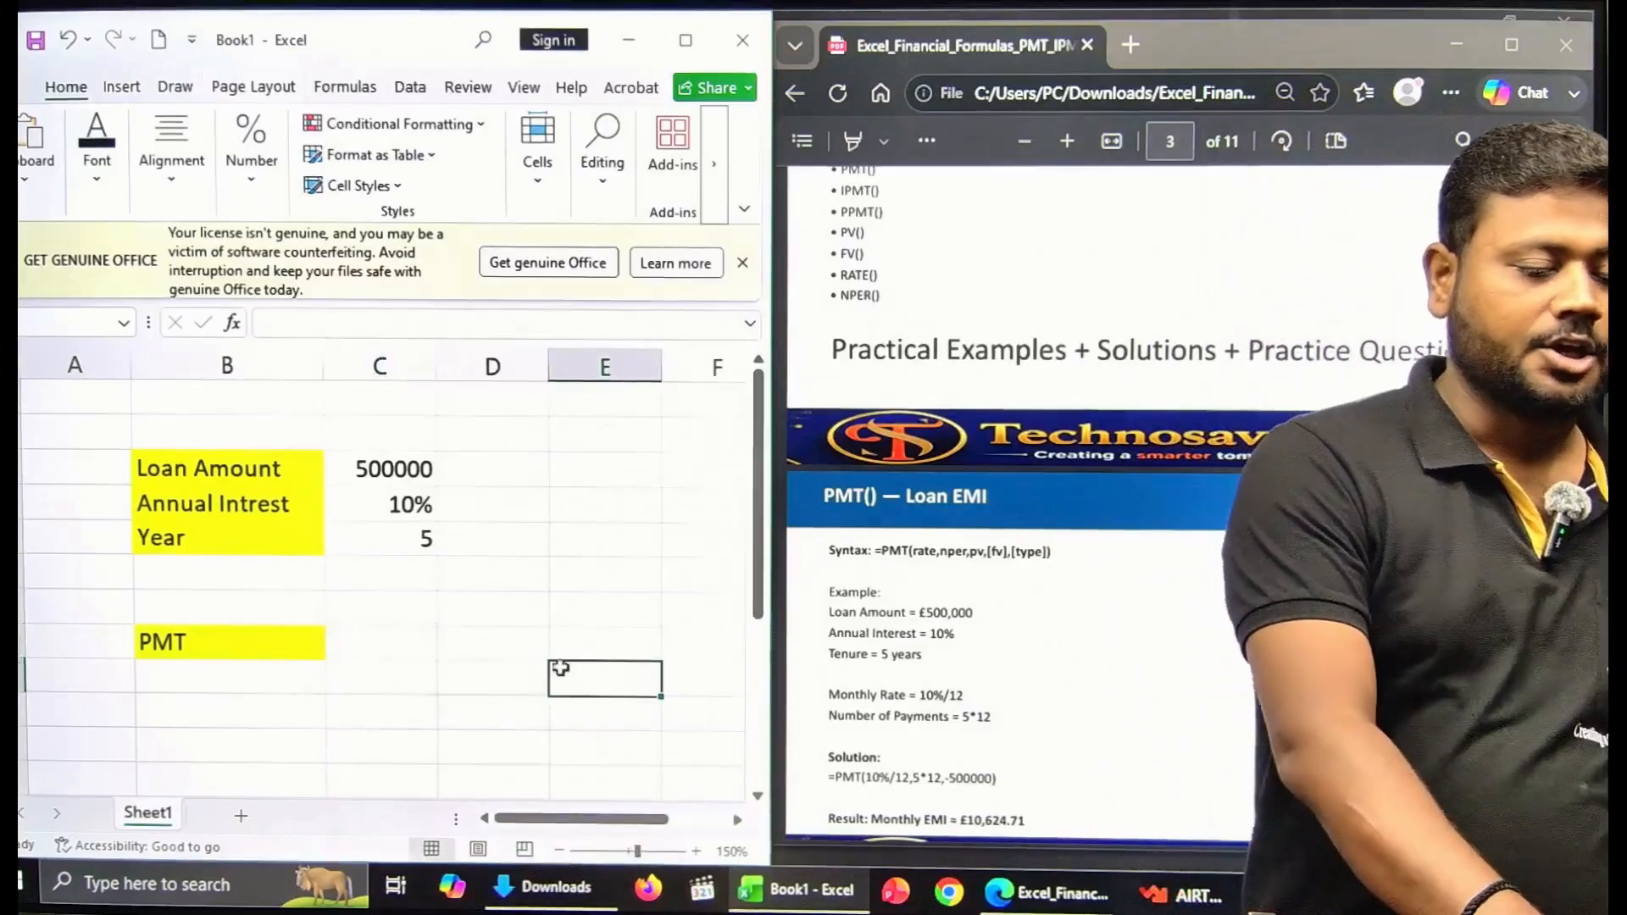
{"action": "left_click", "coordinate": [470, 614]}
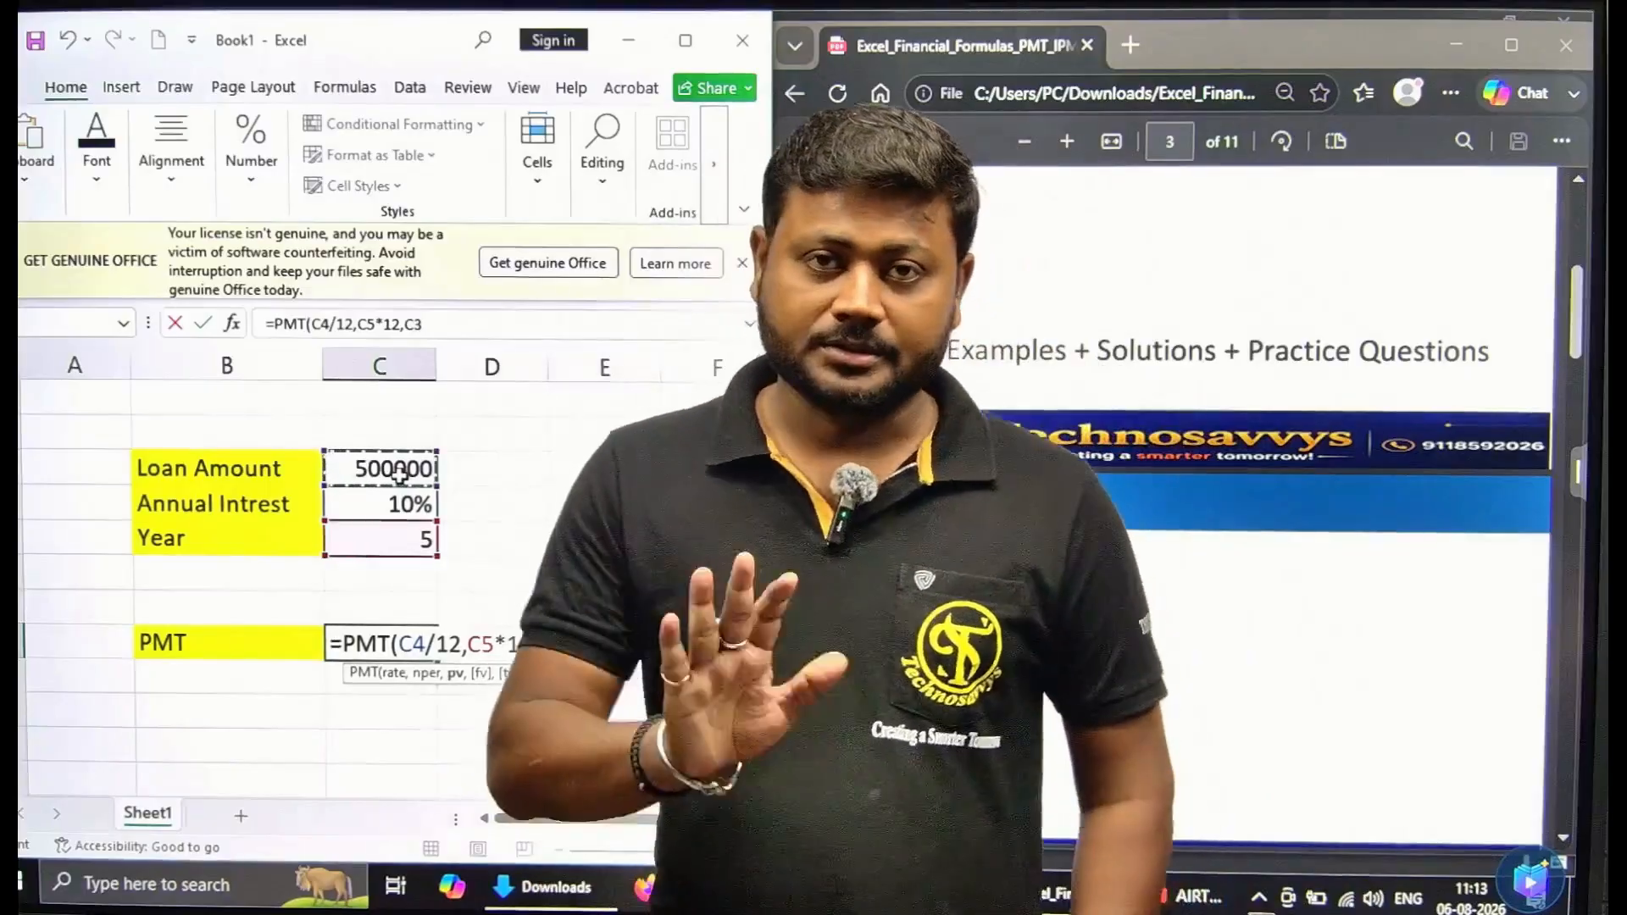
{"action": "key", "text": "Return"}
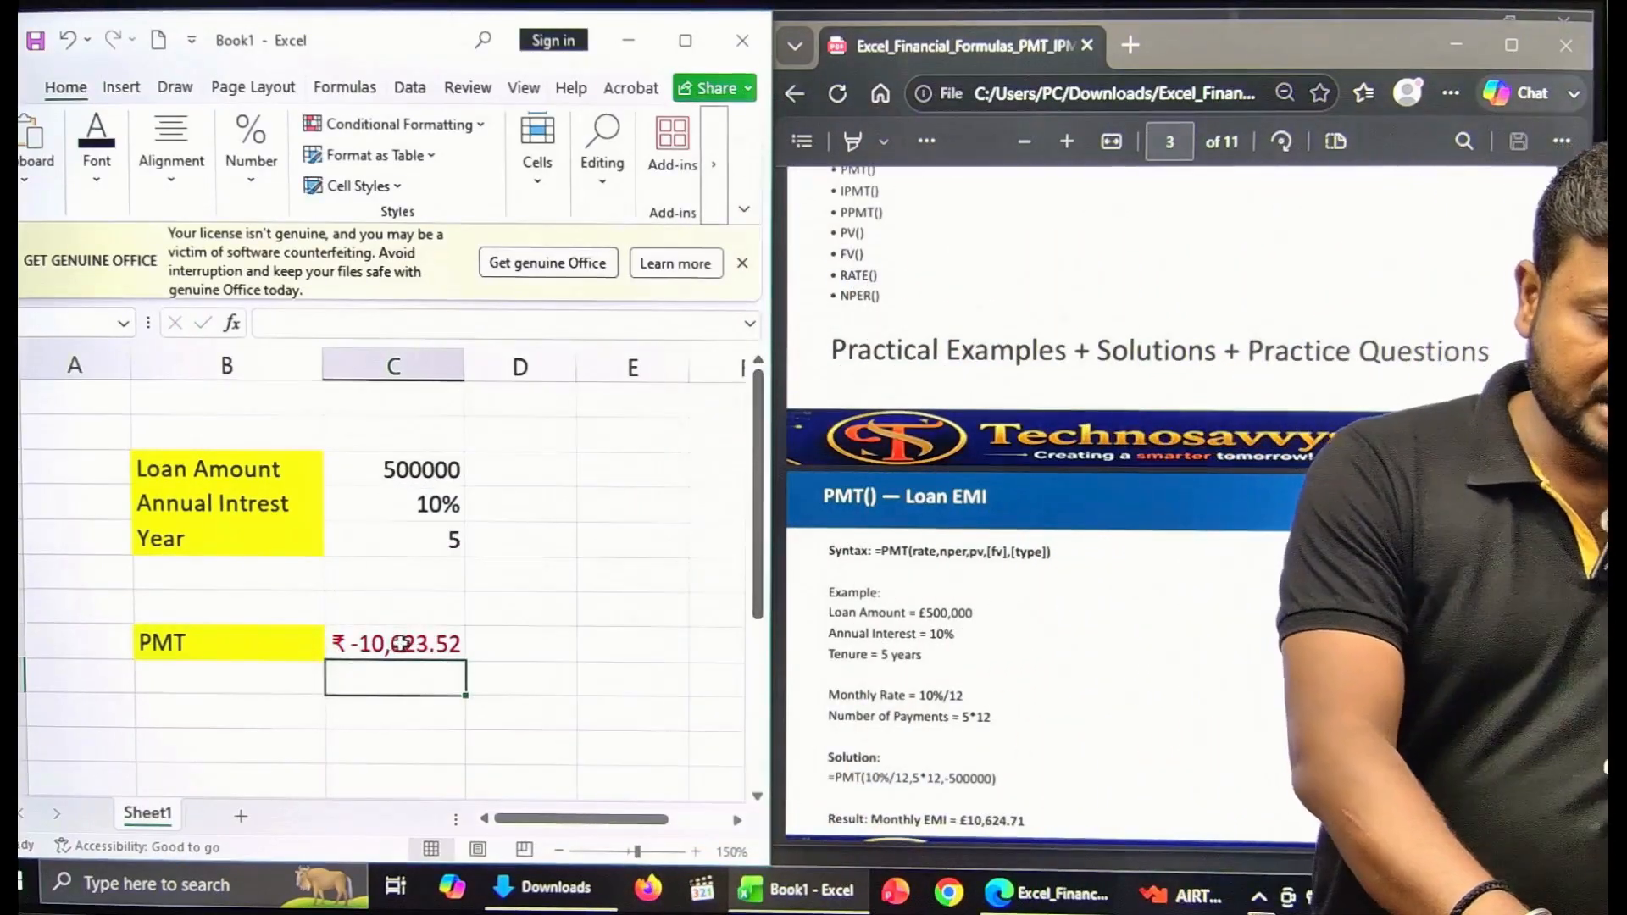
Make the loan amount argument negative in the PMT formula, giving =PMT(C4/12,C5*12,-C3)
{"action": "key", "text": "Up"}
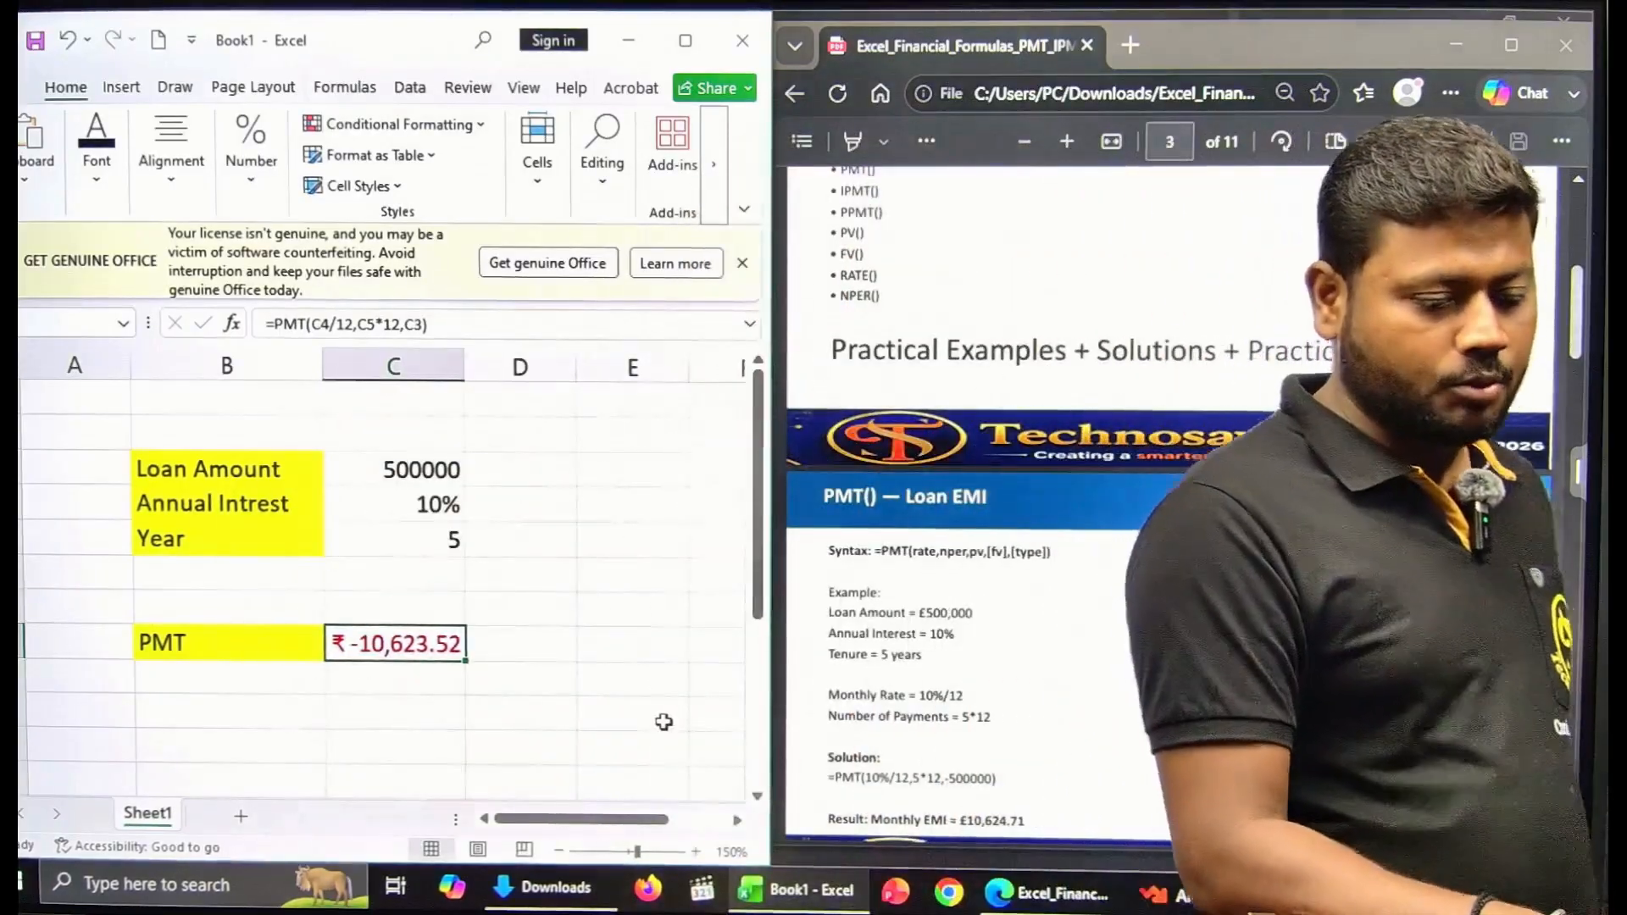
{"action": "double_click", "coordinate": [434, 648]}
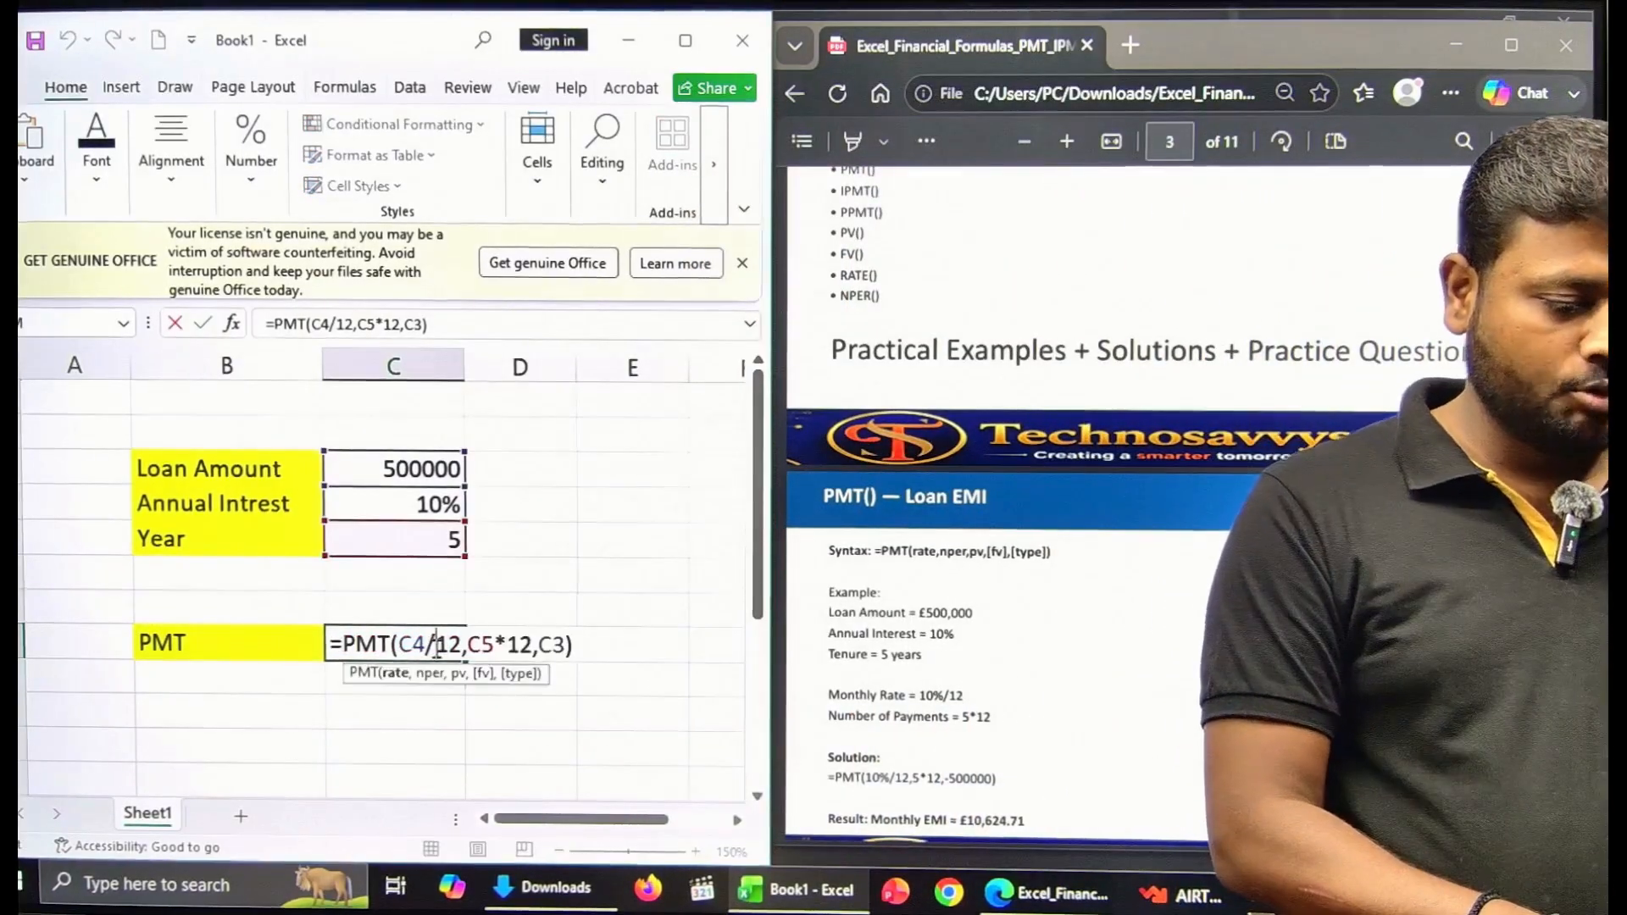
{"action": "left_click", "coordinate": [542, 644]}
{"action": "type", "text": "-"}
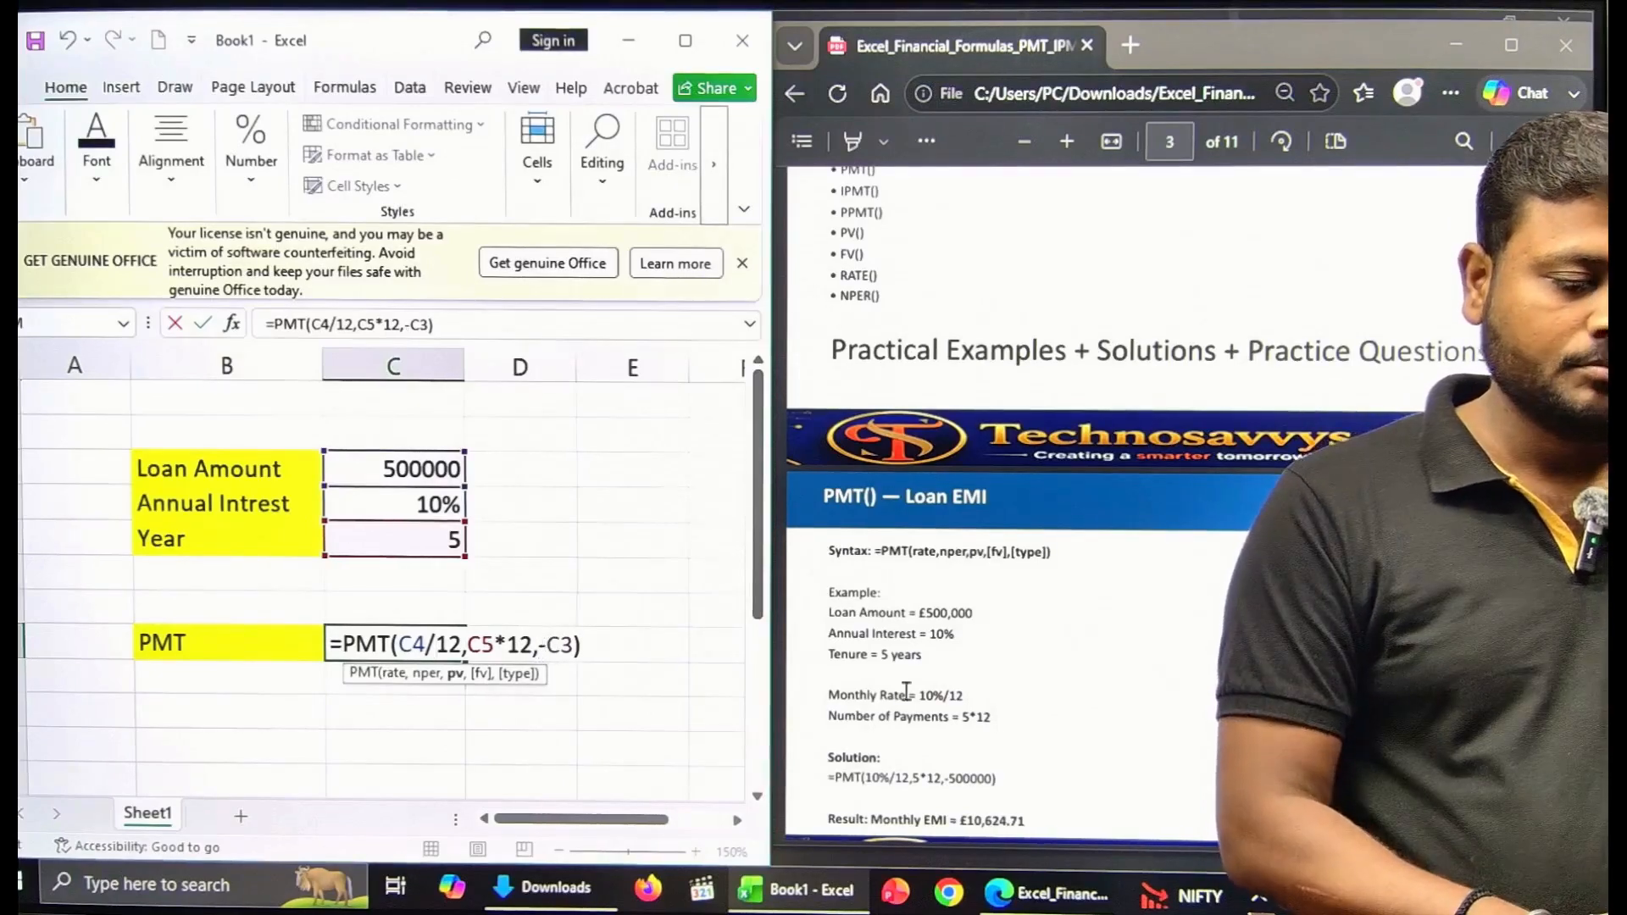
{"action": "key", "text": "Return"}
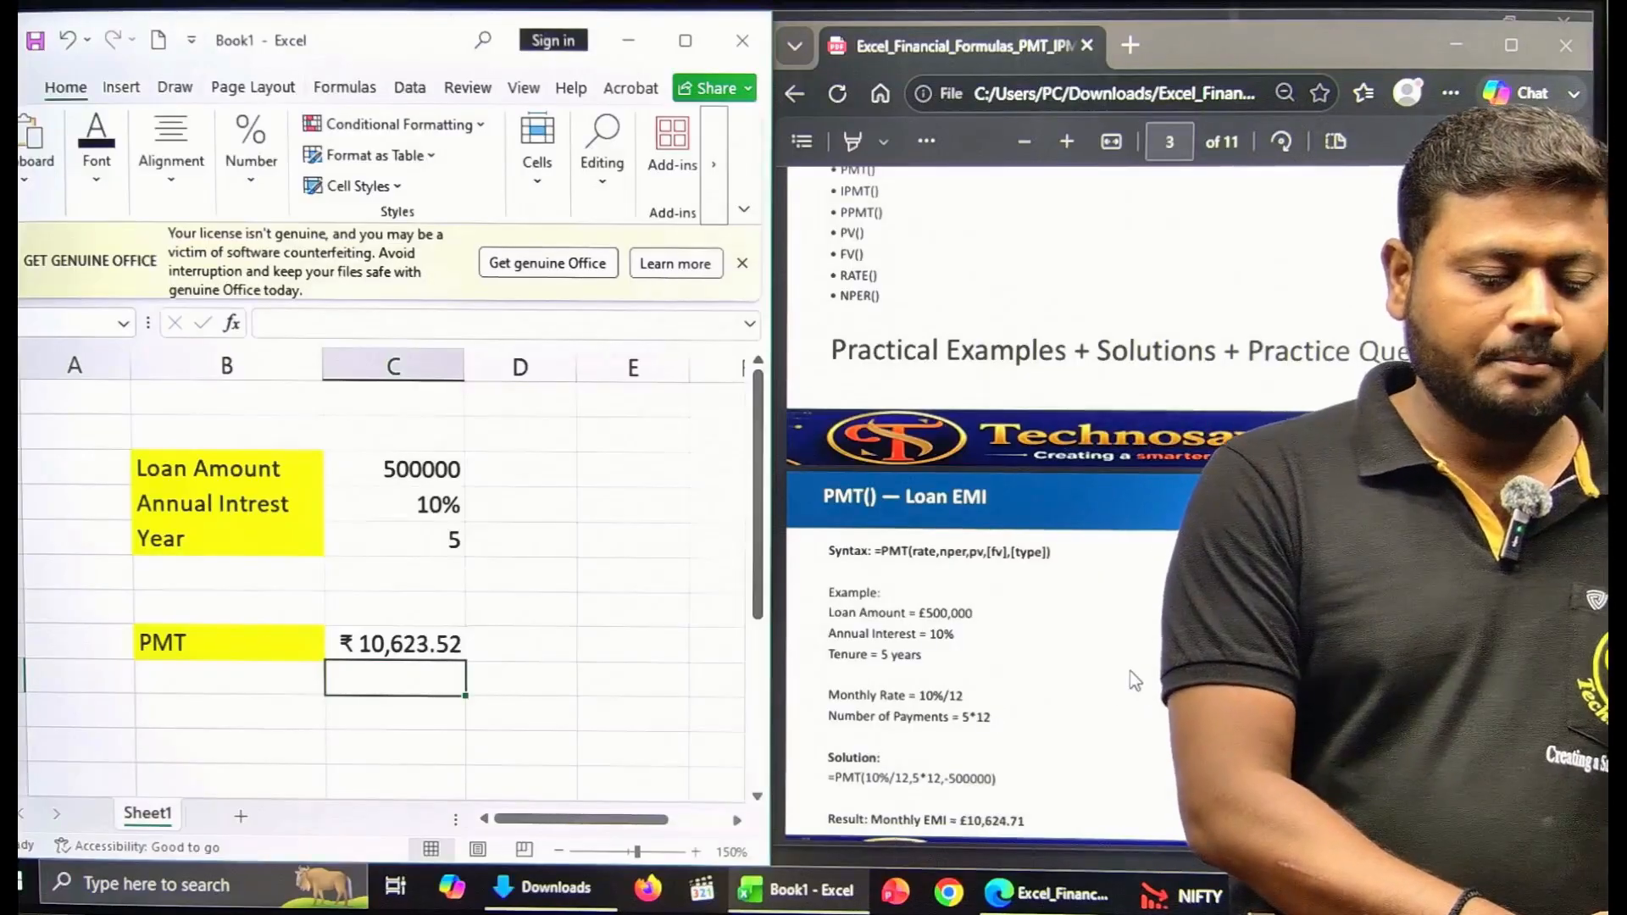
Consult the IPMT example in the PDF and add a yellow-filled IPMT label two rows below PMT
{"action": "scroll", "coordinate": [1135, 681], "scroll_direction": "down", "scroll_amount": 10}
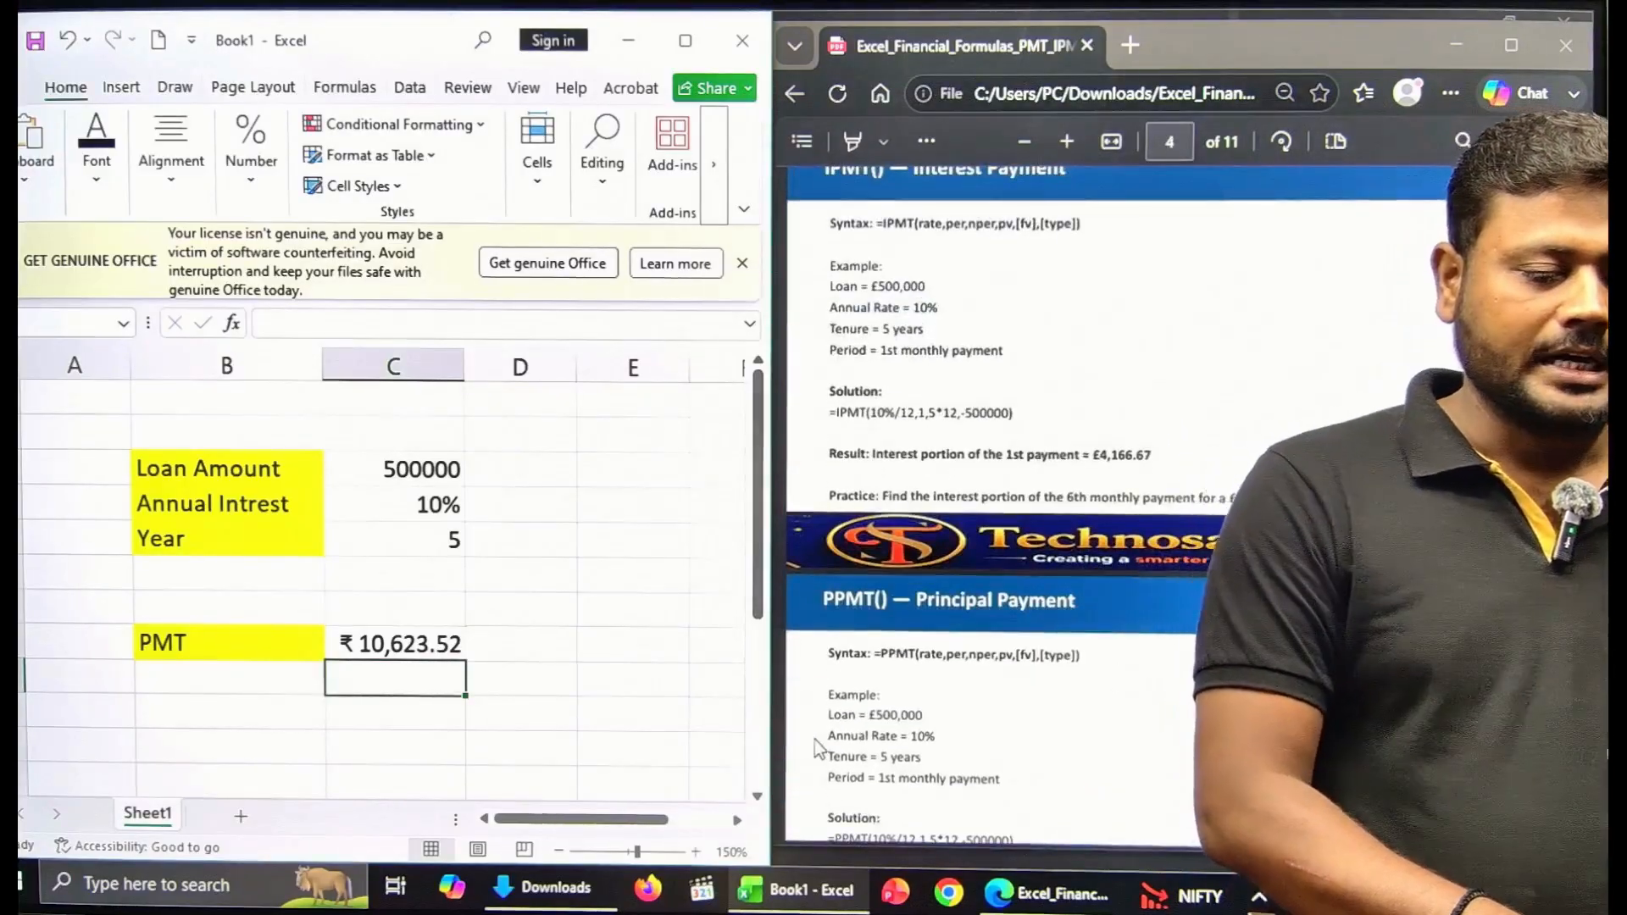
{"action": "left_click", "coordinate": [399, 647]}
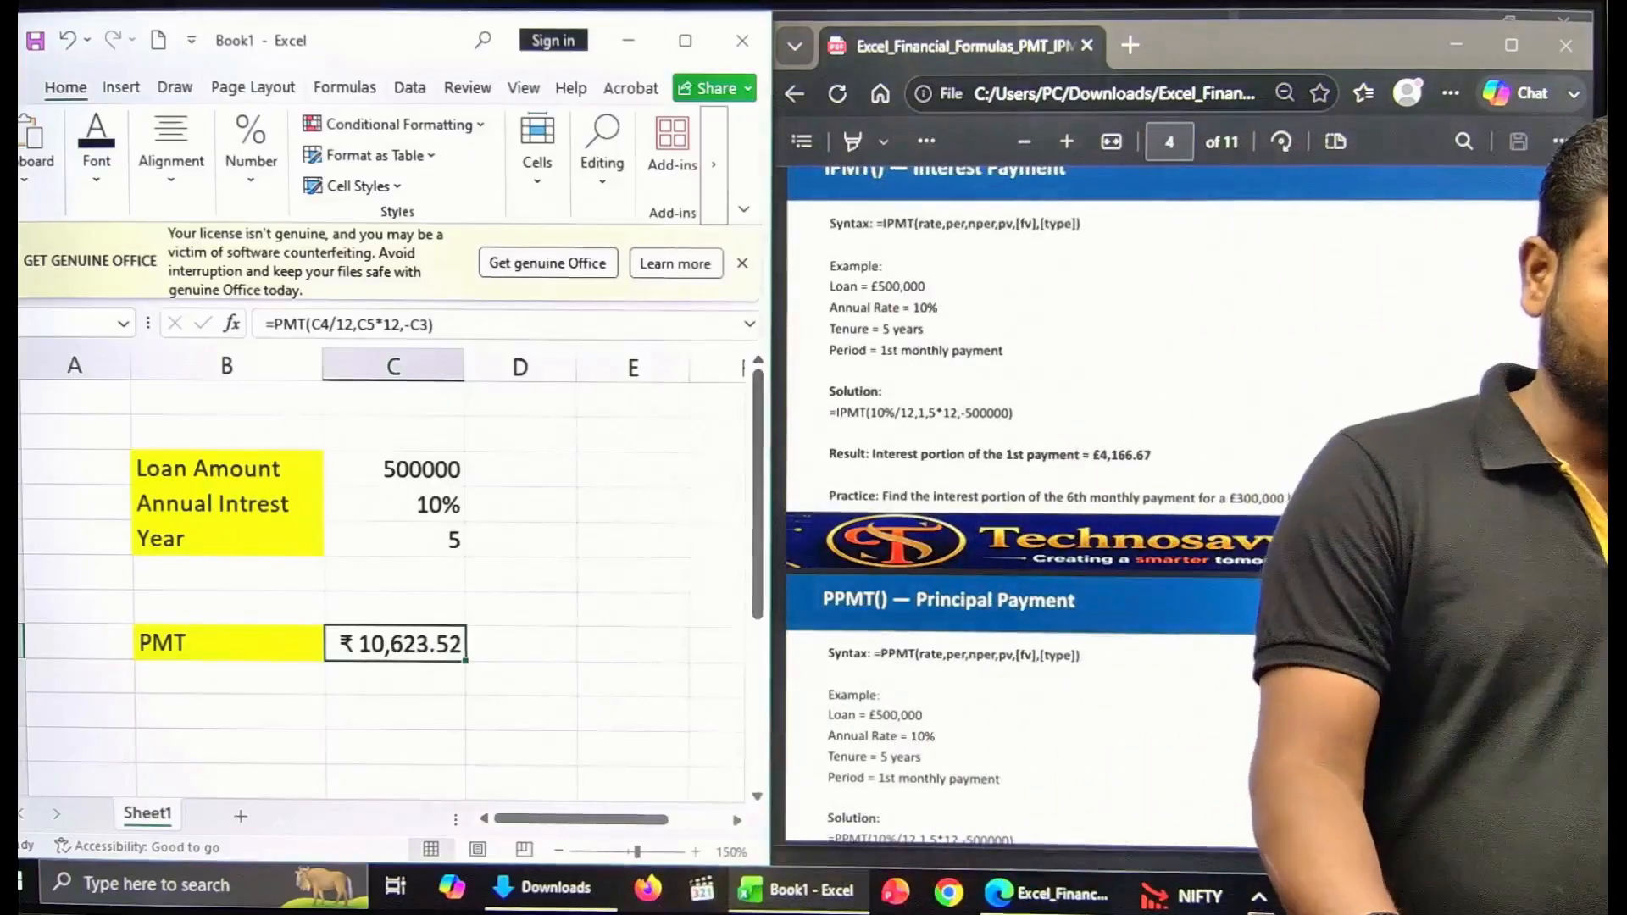
{"action": "scroll", "coordinate": [162, 633], "scroll_direction": "down", "scroll_amount": 2}
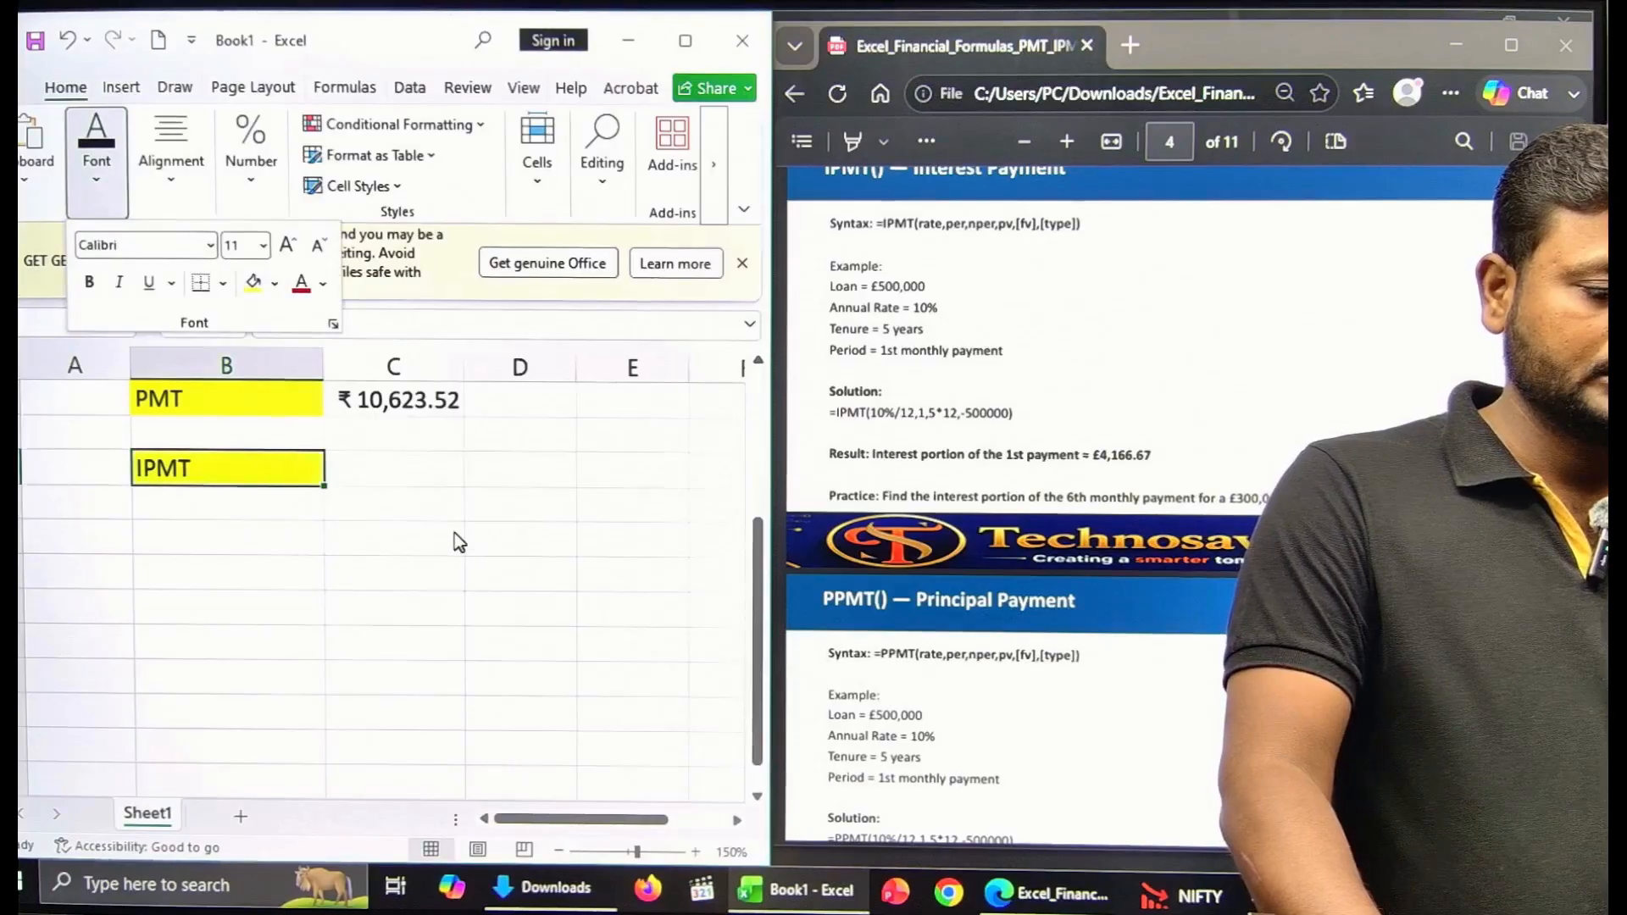
Begin an IPMT formula in the cell beside the IPMT label, with C4/12 as the monthly rate
{"action": "scroll", "coordinate": [458, 540], "scroll_direction": "up", "scroll_amount": 2}
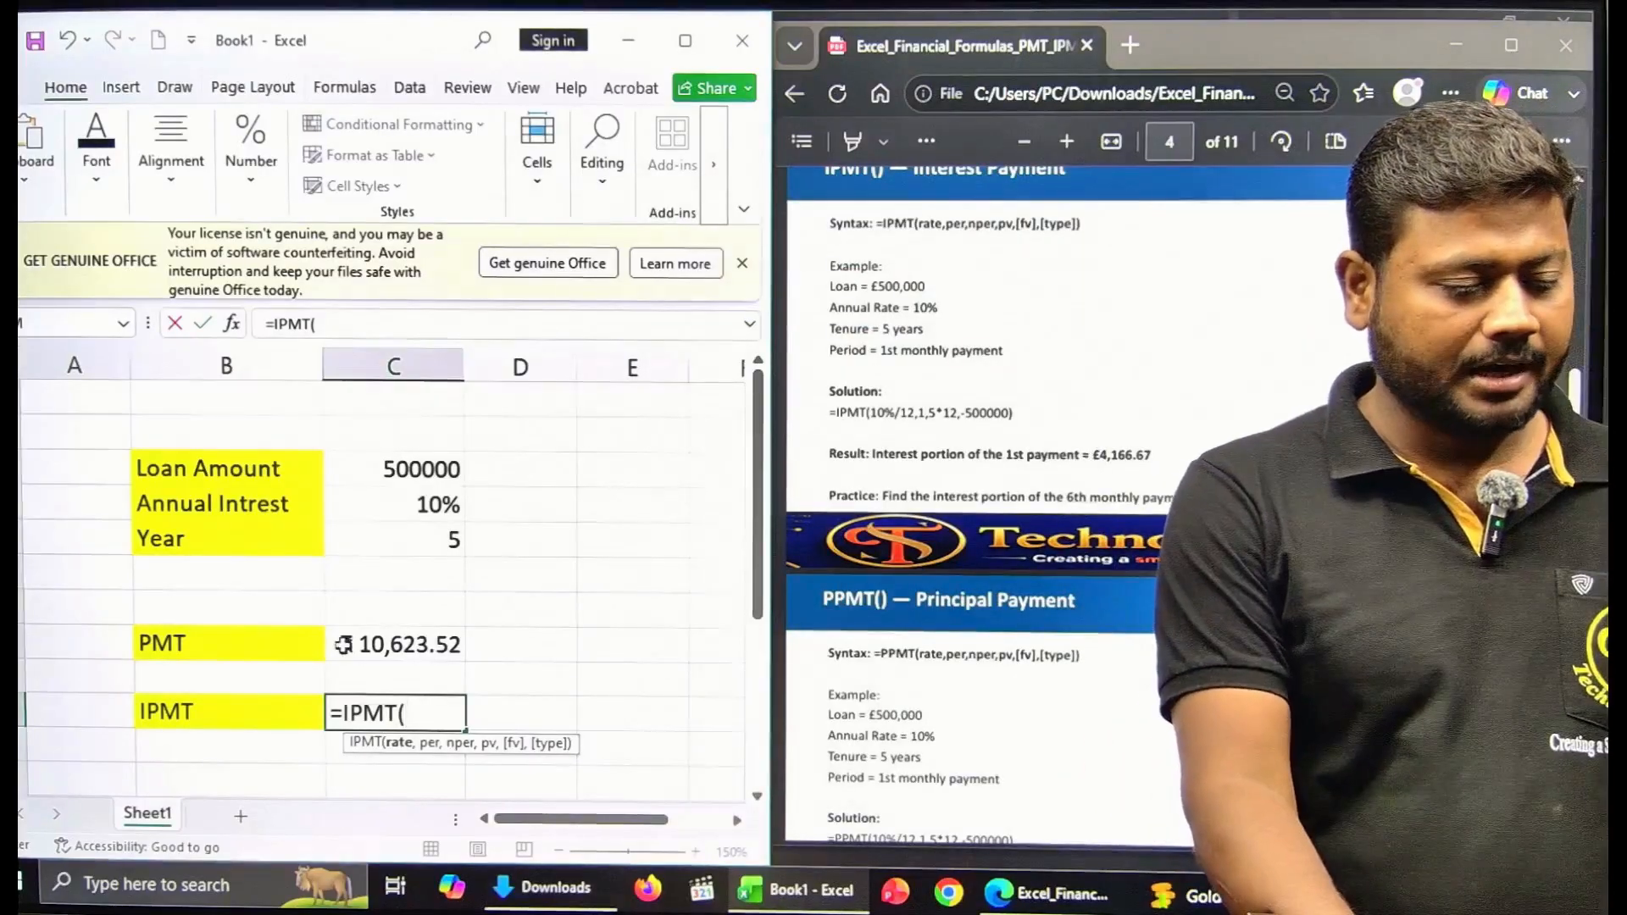
{"action": "left_click", "coordinate": [405, 509]}
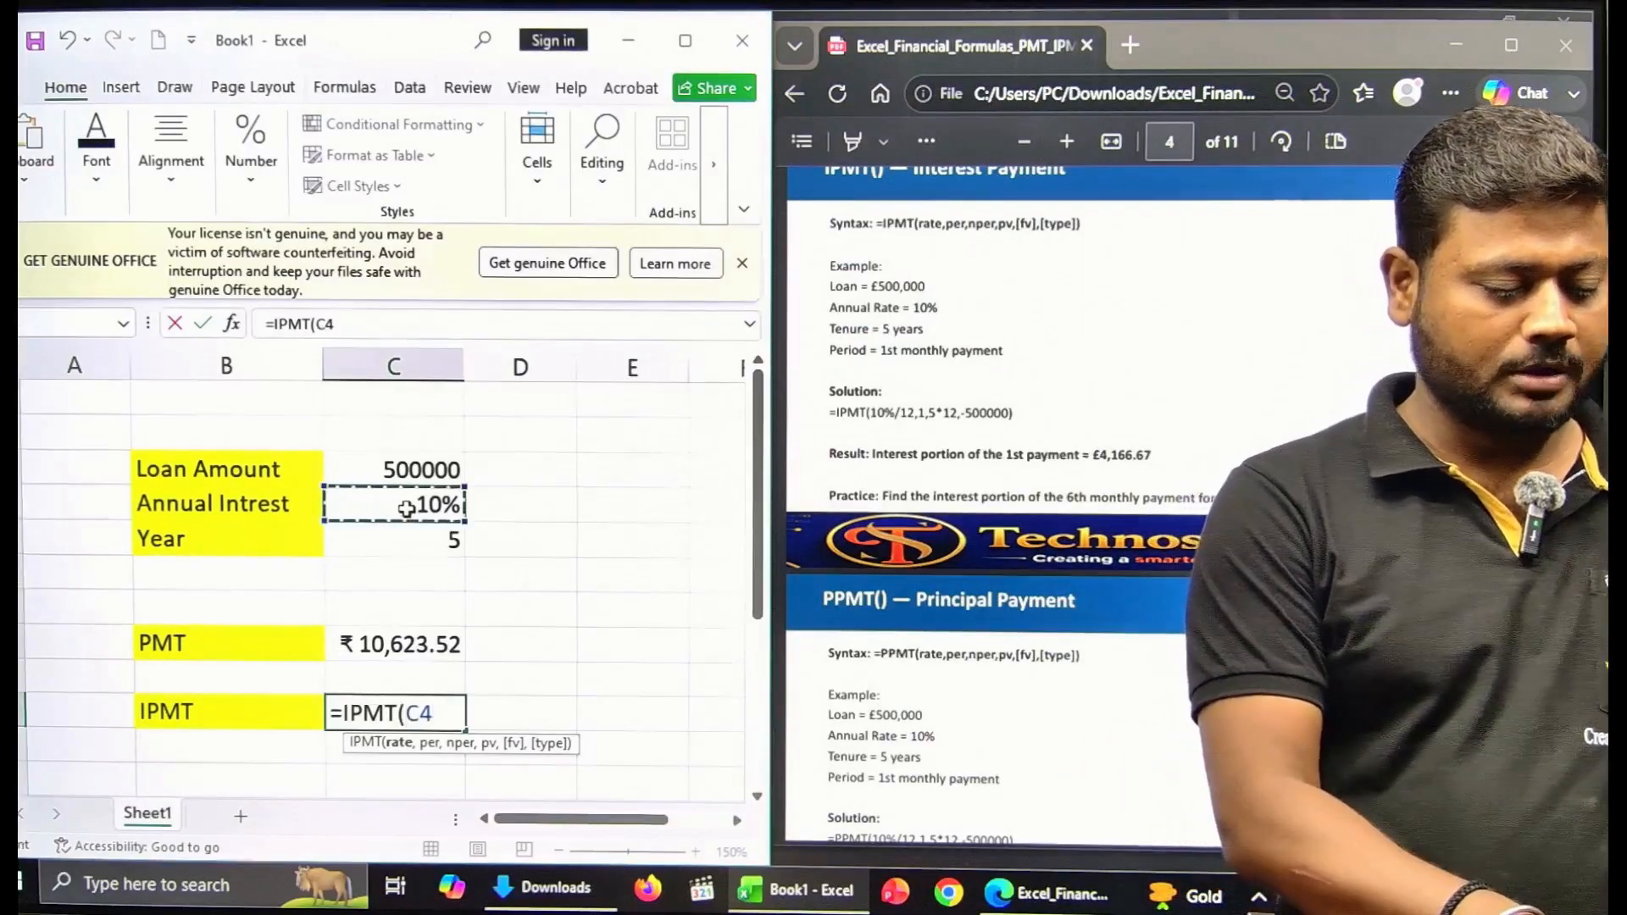
{"action": "type", "text": "/12,"}
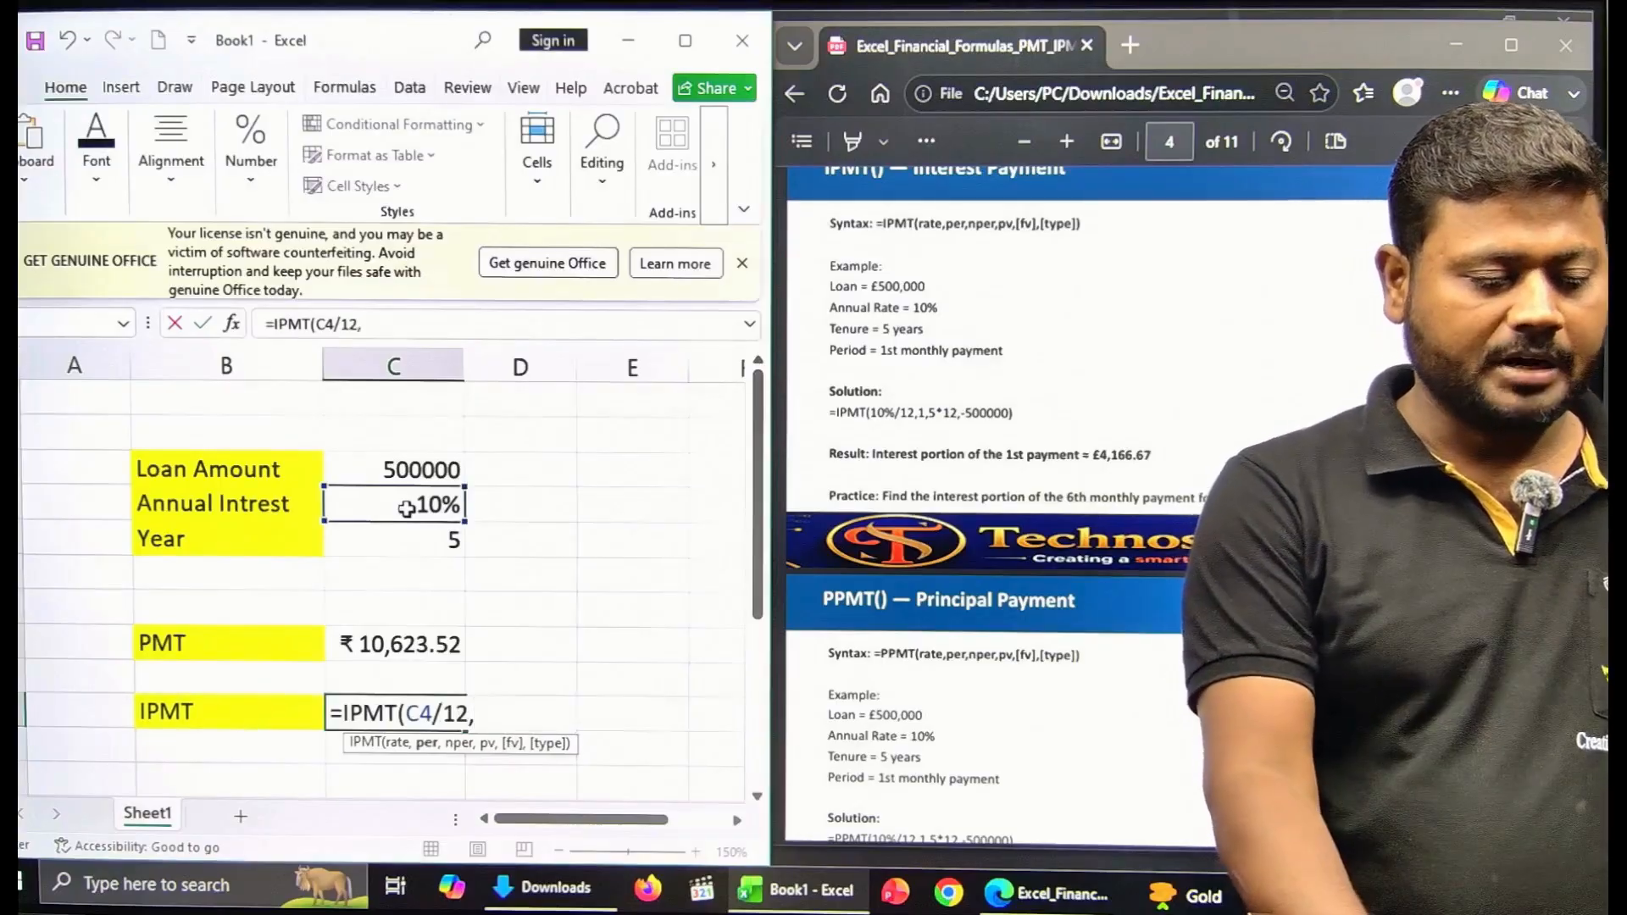
{"action": "left_click", "coordinate": [401, 533]}
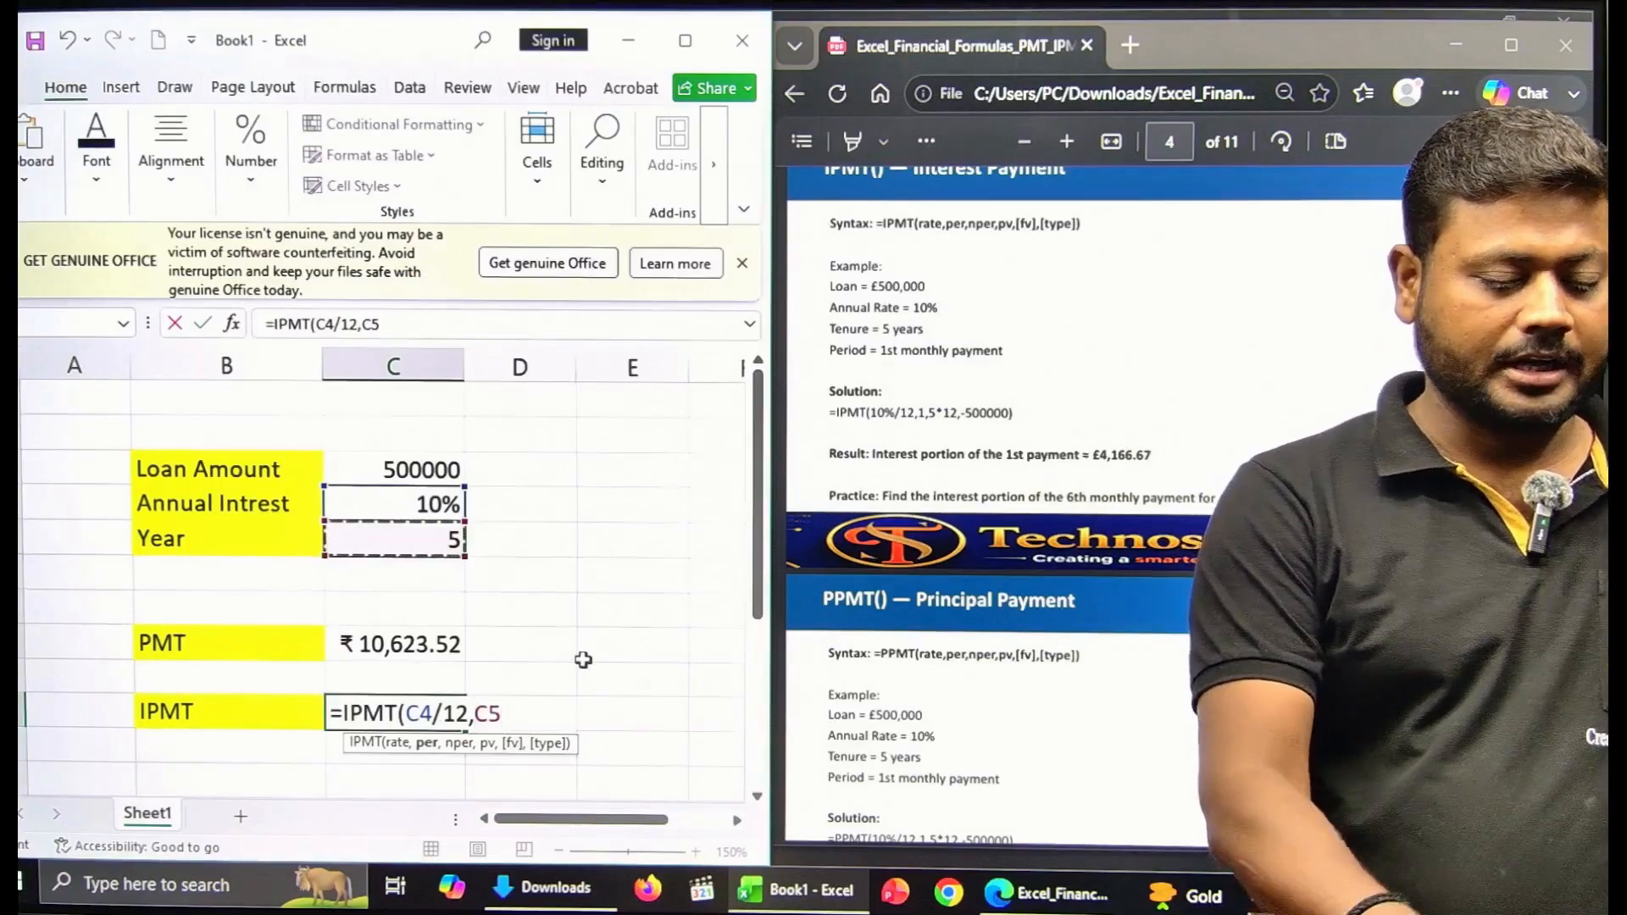
{"action": "key", "text": "BackSpace"}
{"action": "key", "text": "BackSpace"}
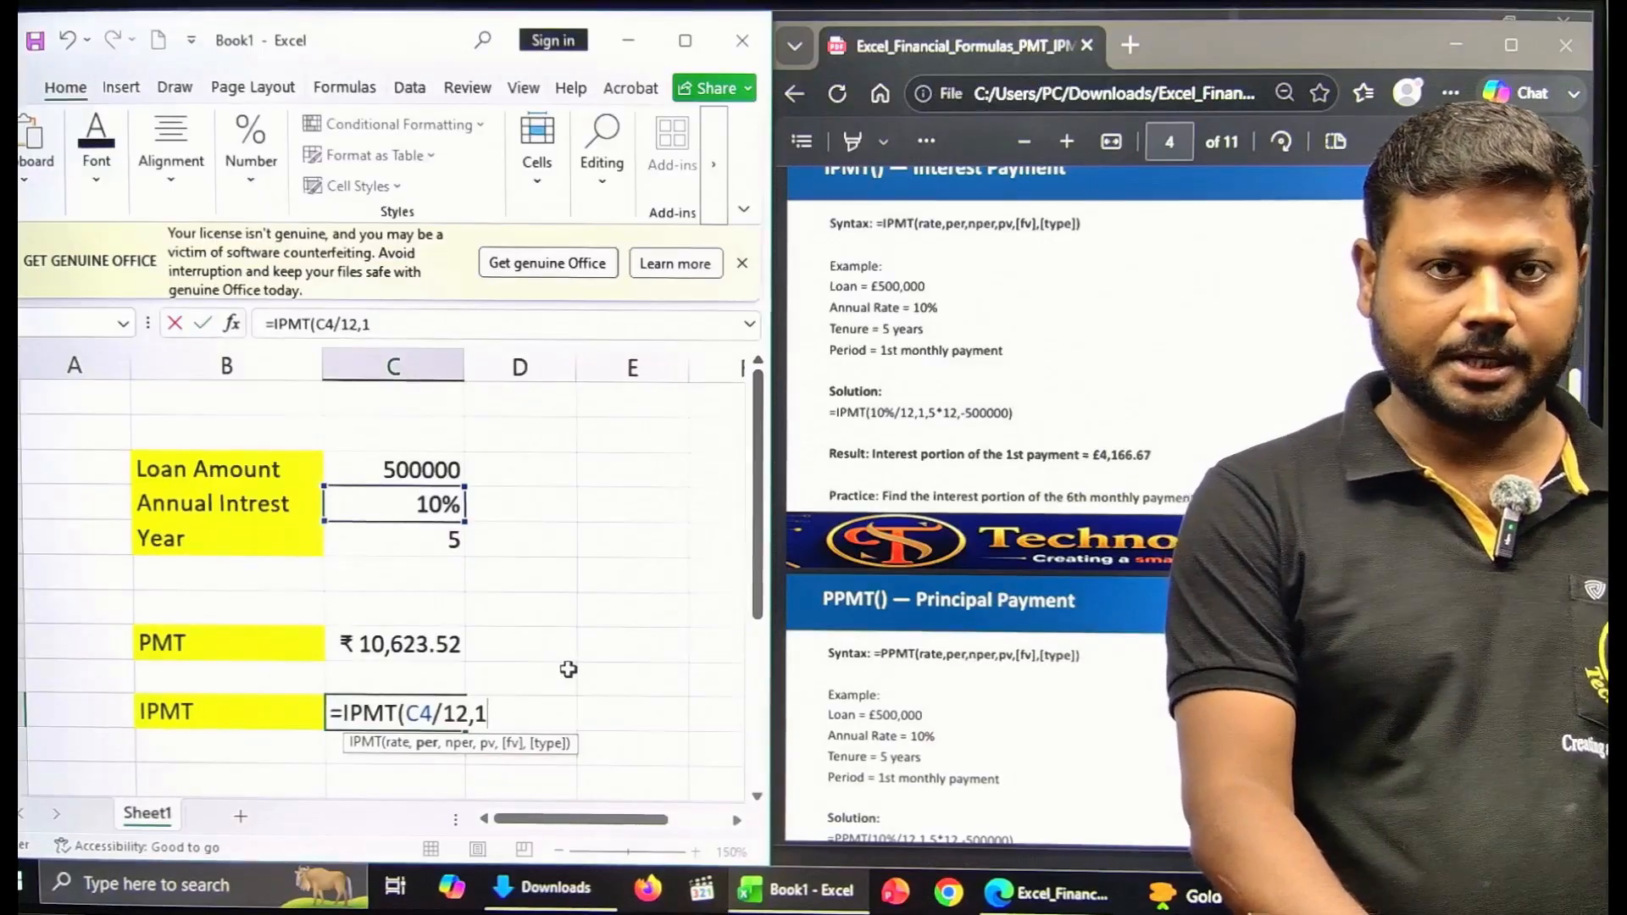
Complete the IPMT formula with period 1, C5*12 payments and -C3 as present value
{"action": "type", "text": ","}
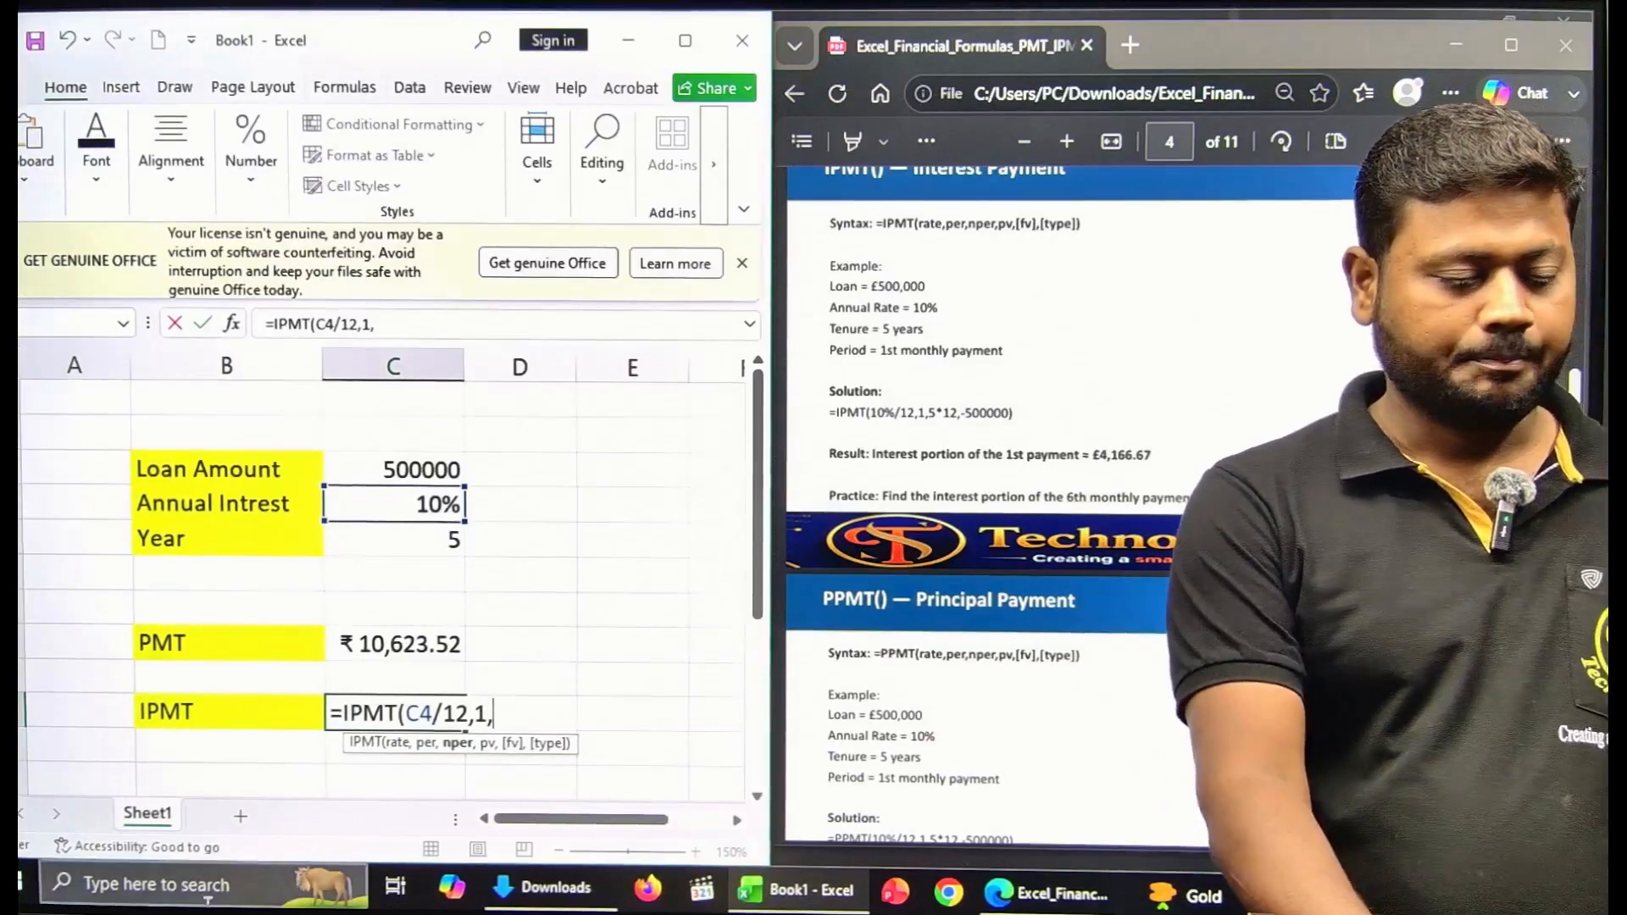
{"action": "left_click", "coordinate": [435, 552]}
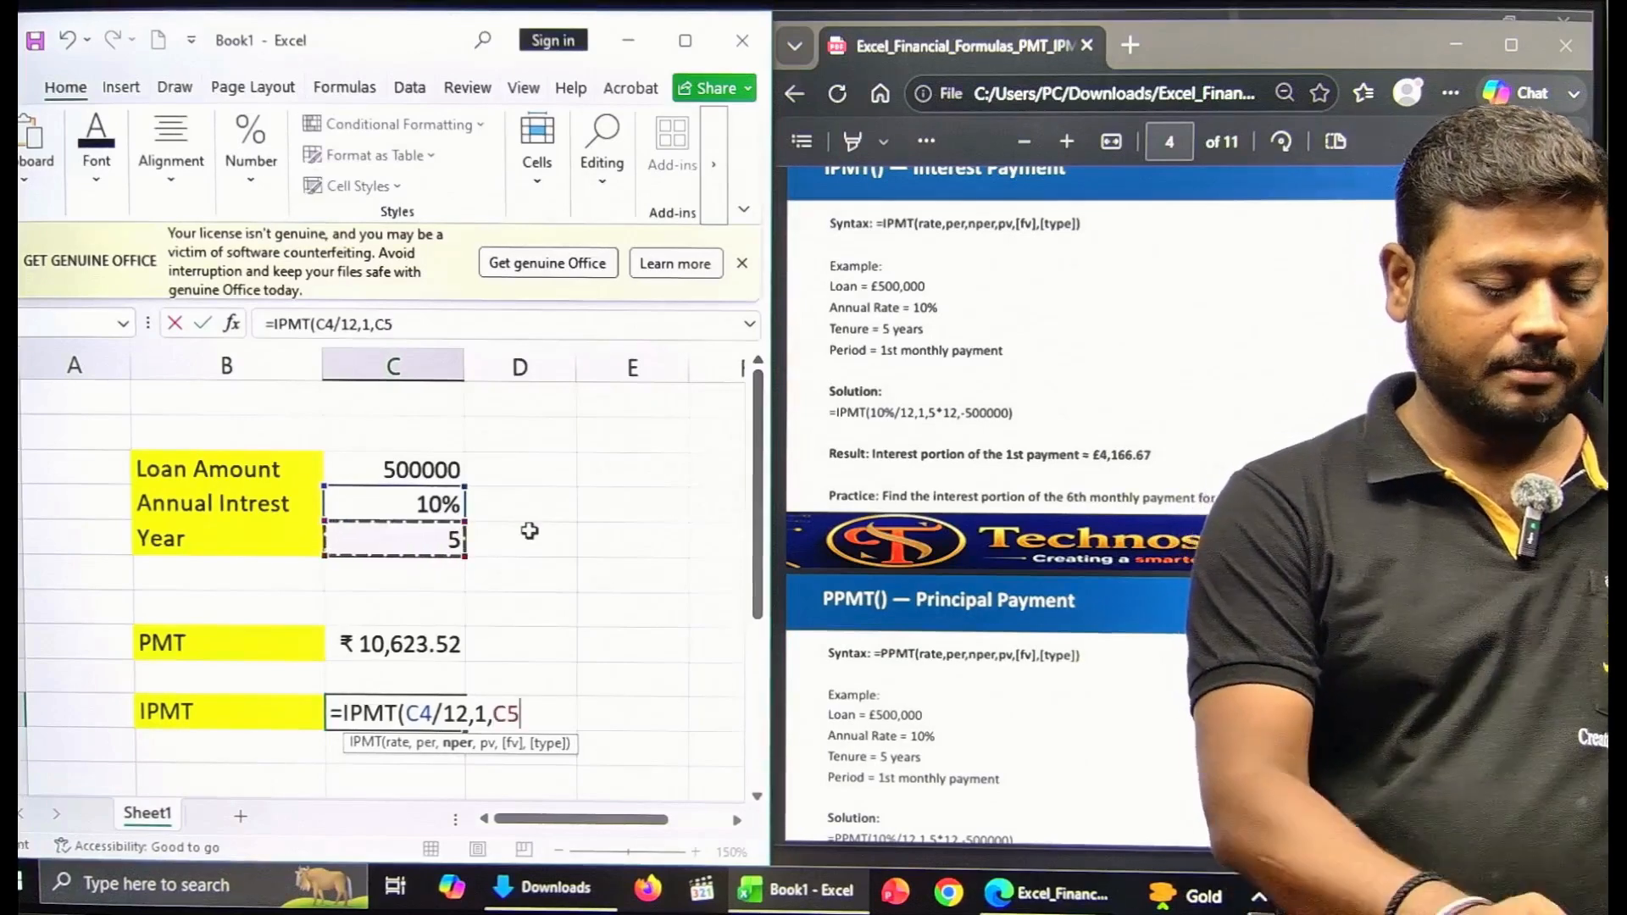
{"action": "type", "text": "*12"}
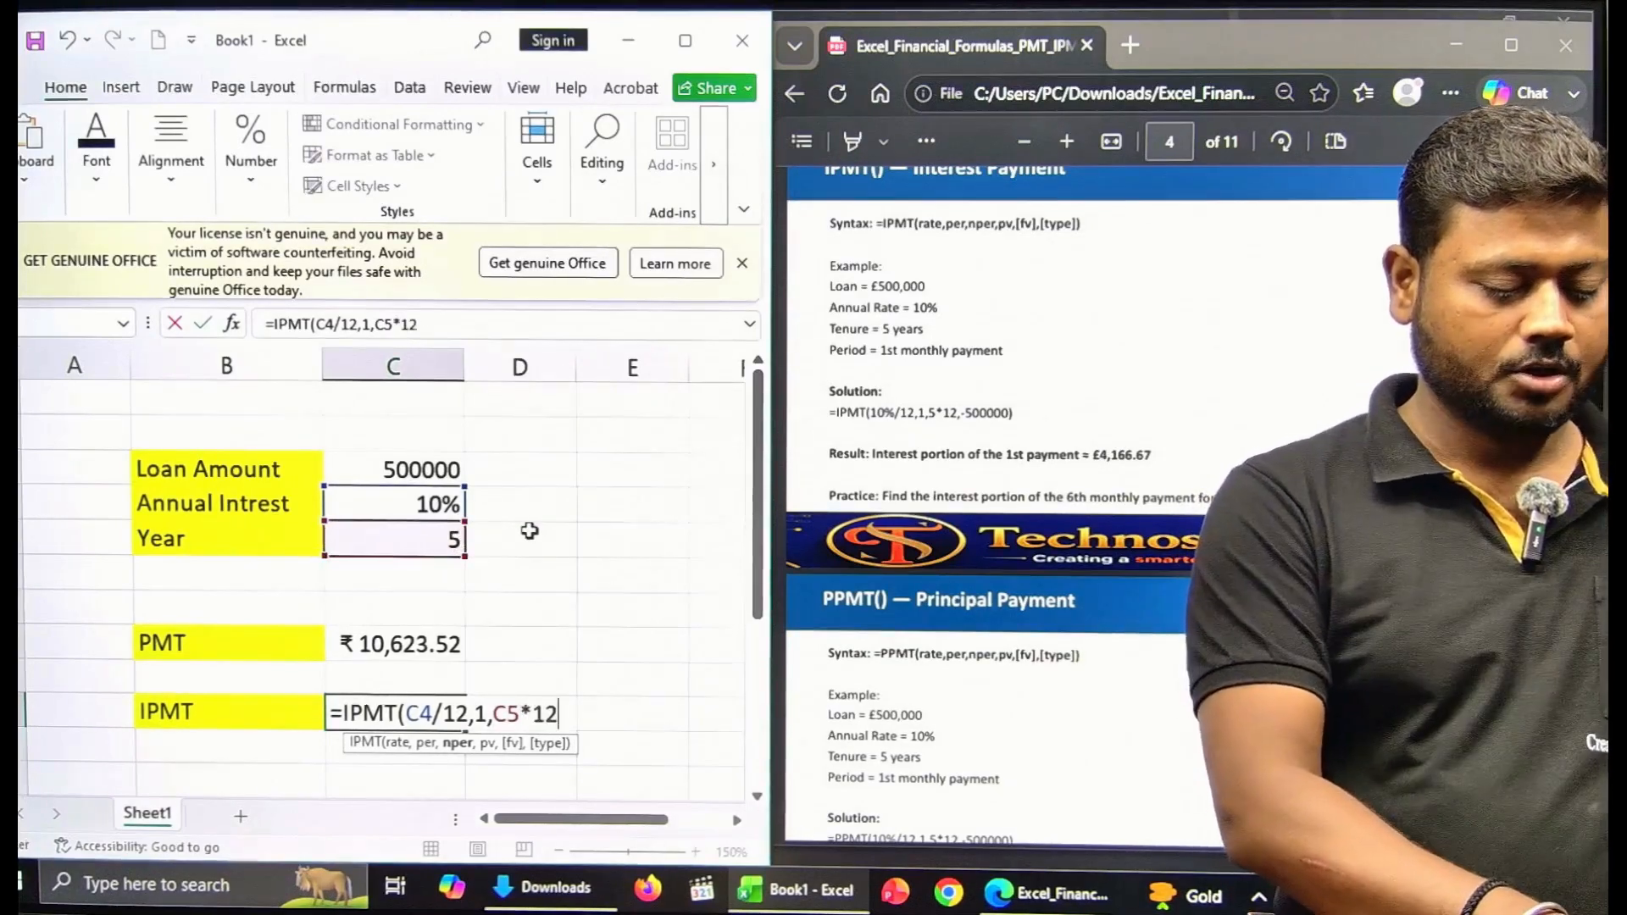
{"action": "type", "text": ","}
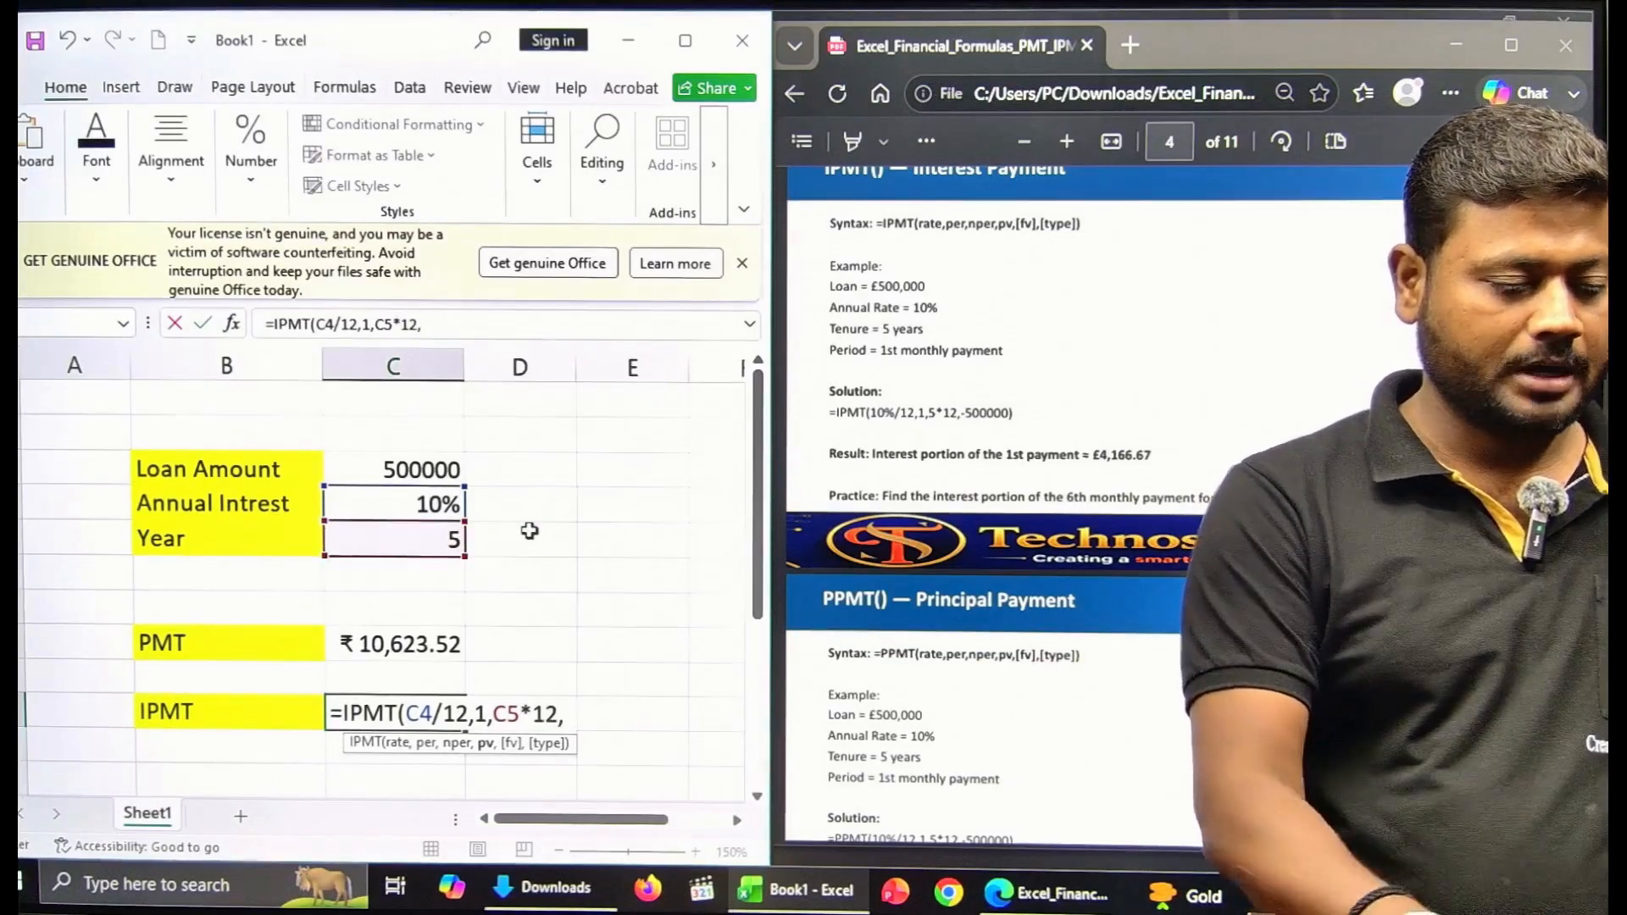
{"action": "left_click", "coordinate": [412, 458]}
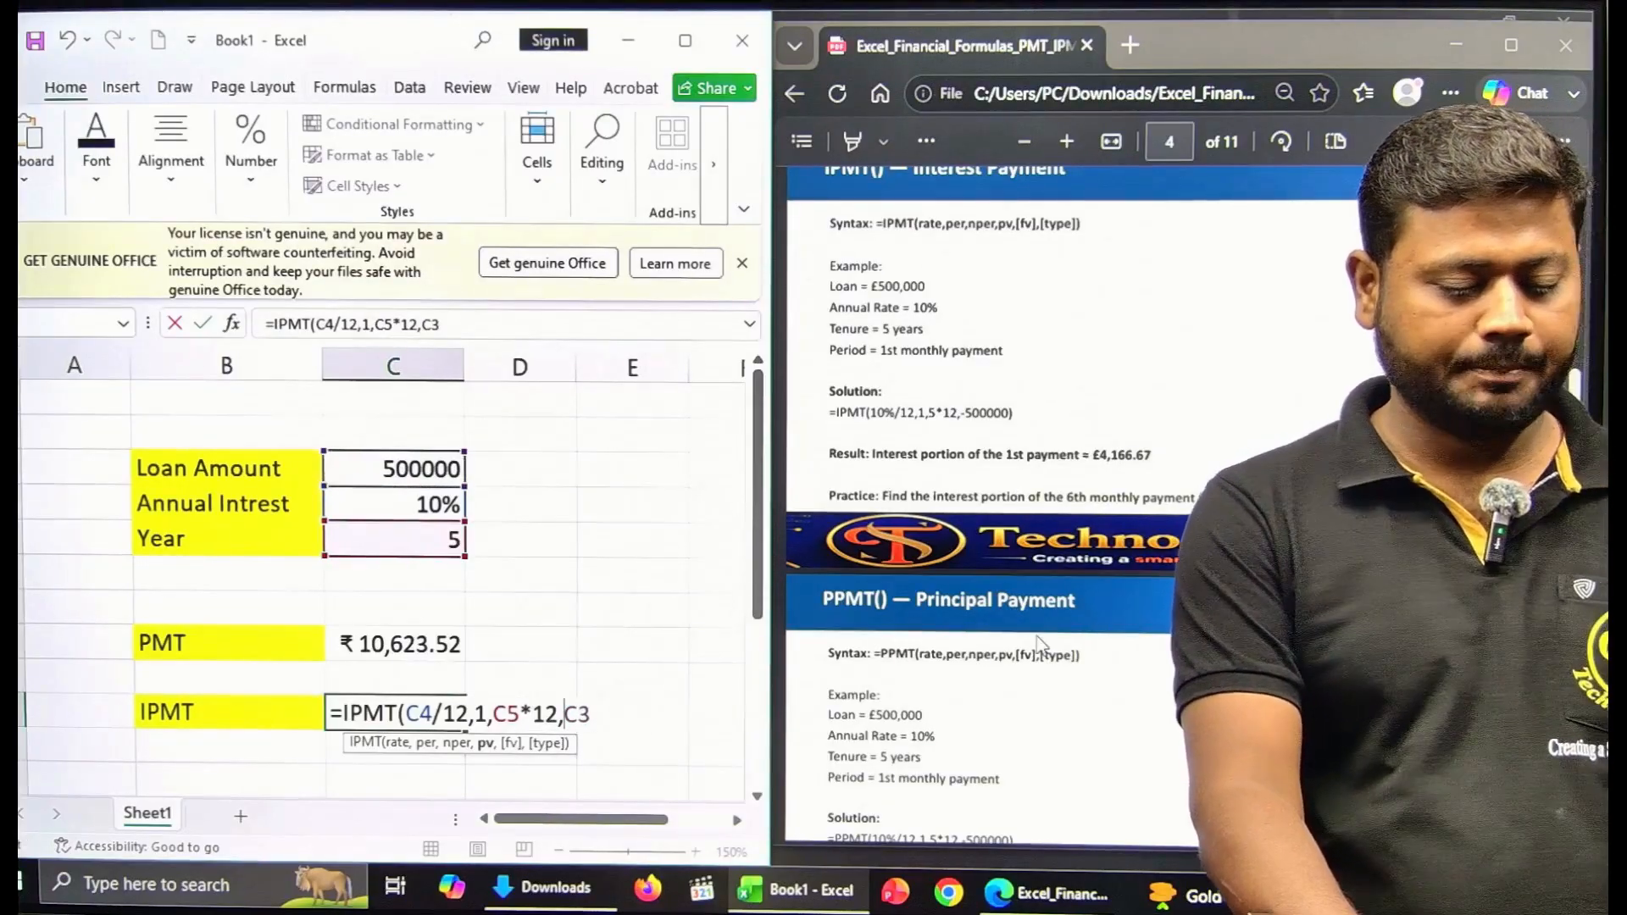
{"action": "type", "text": "-"}
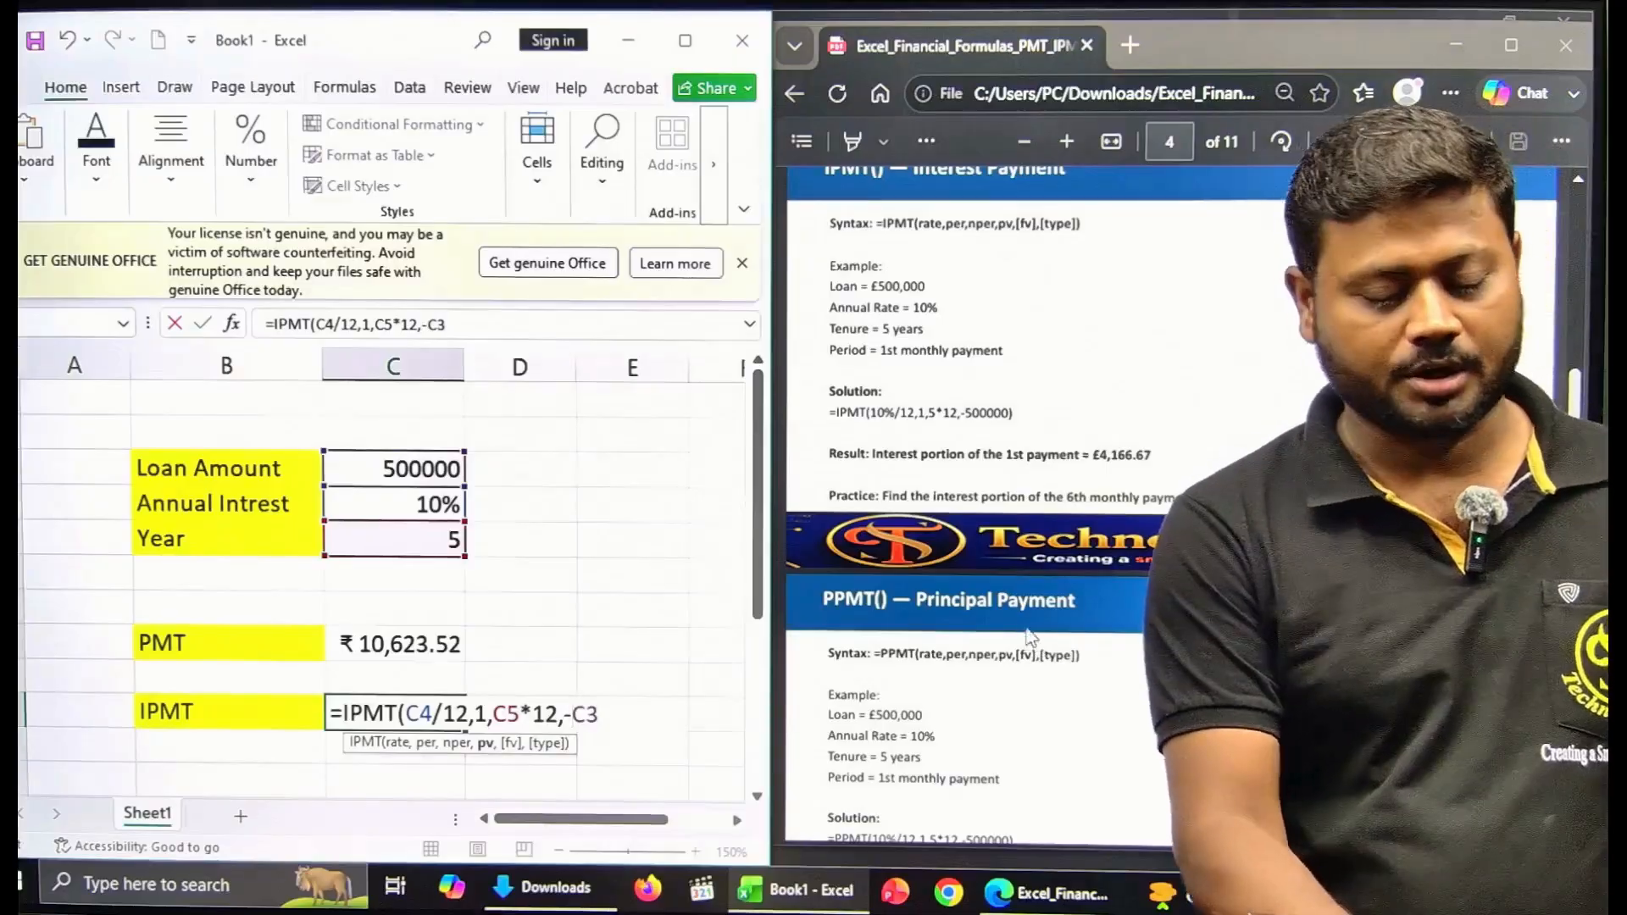
{"action": "key", "text": "Return"}
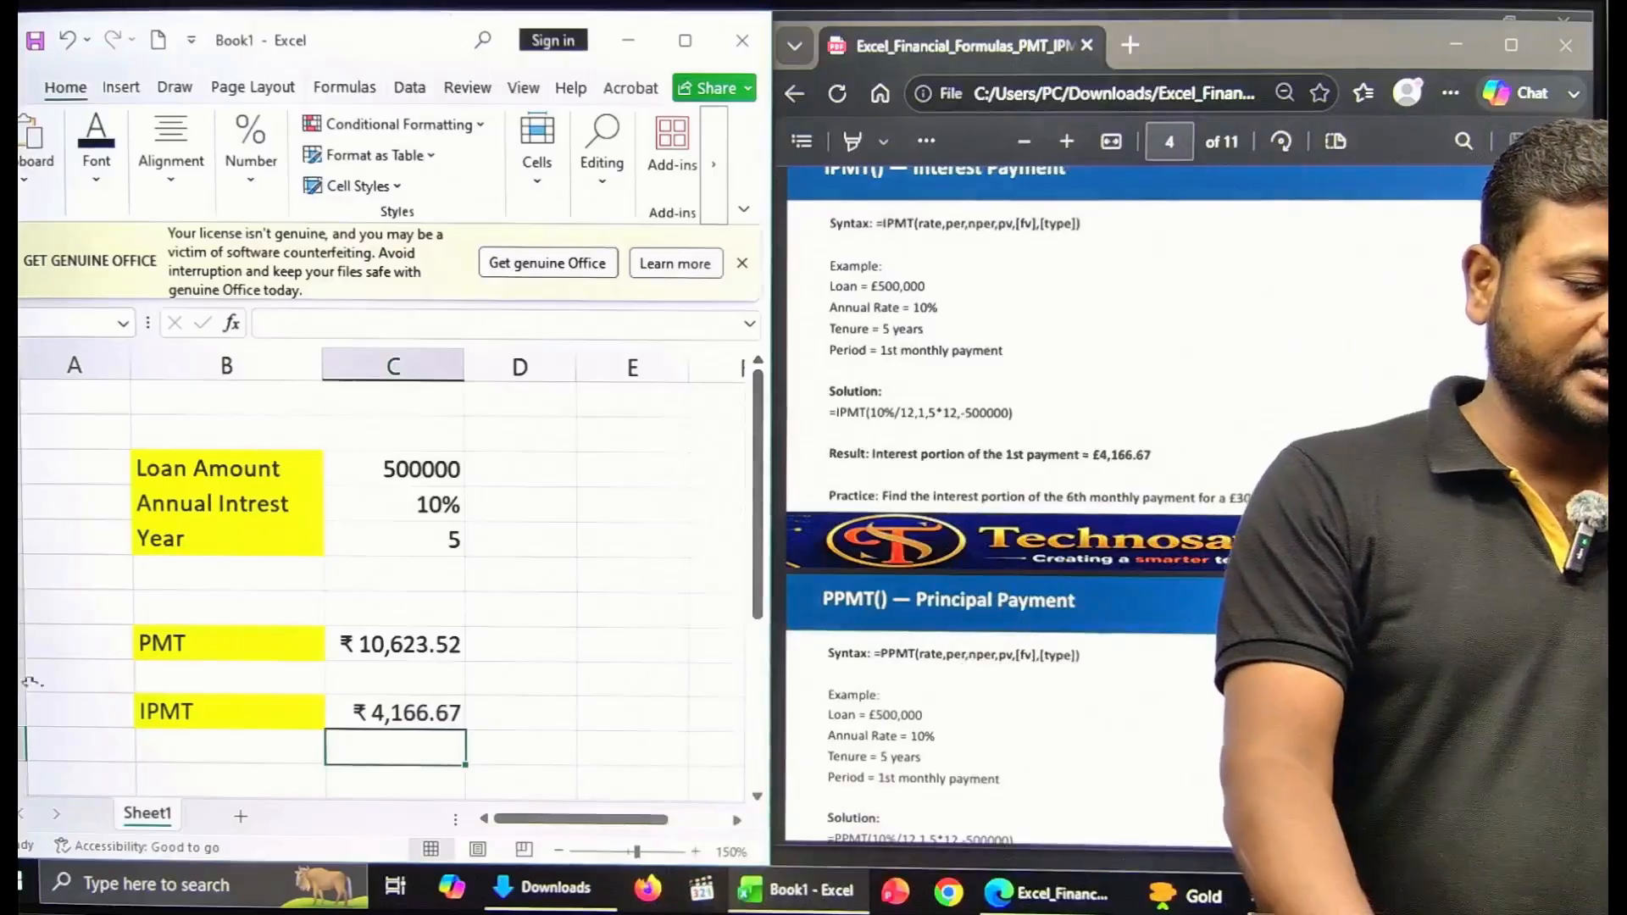
Add the label ppmt two rows below IPMT and fill its cell yellow
{"action": "left_click", "coordinate": [231, 775]}
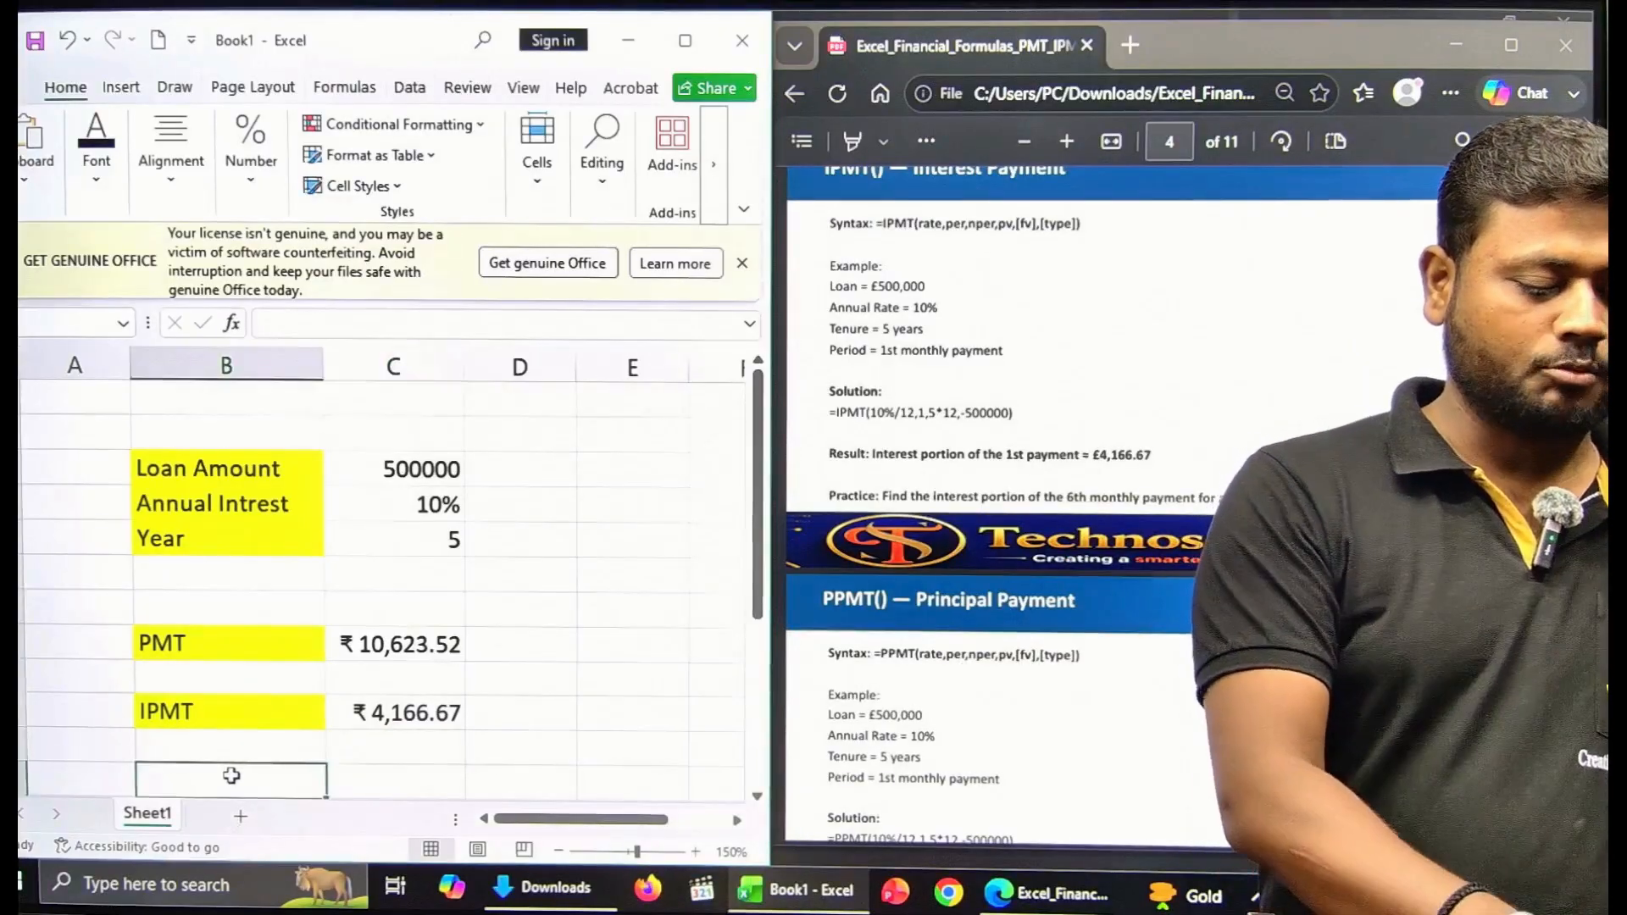
{"action": "type", "text": "ppmt"}
{"action": "key", "text": "Right"}
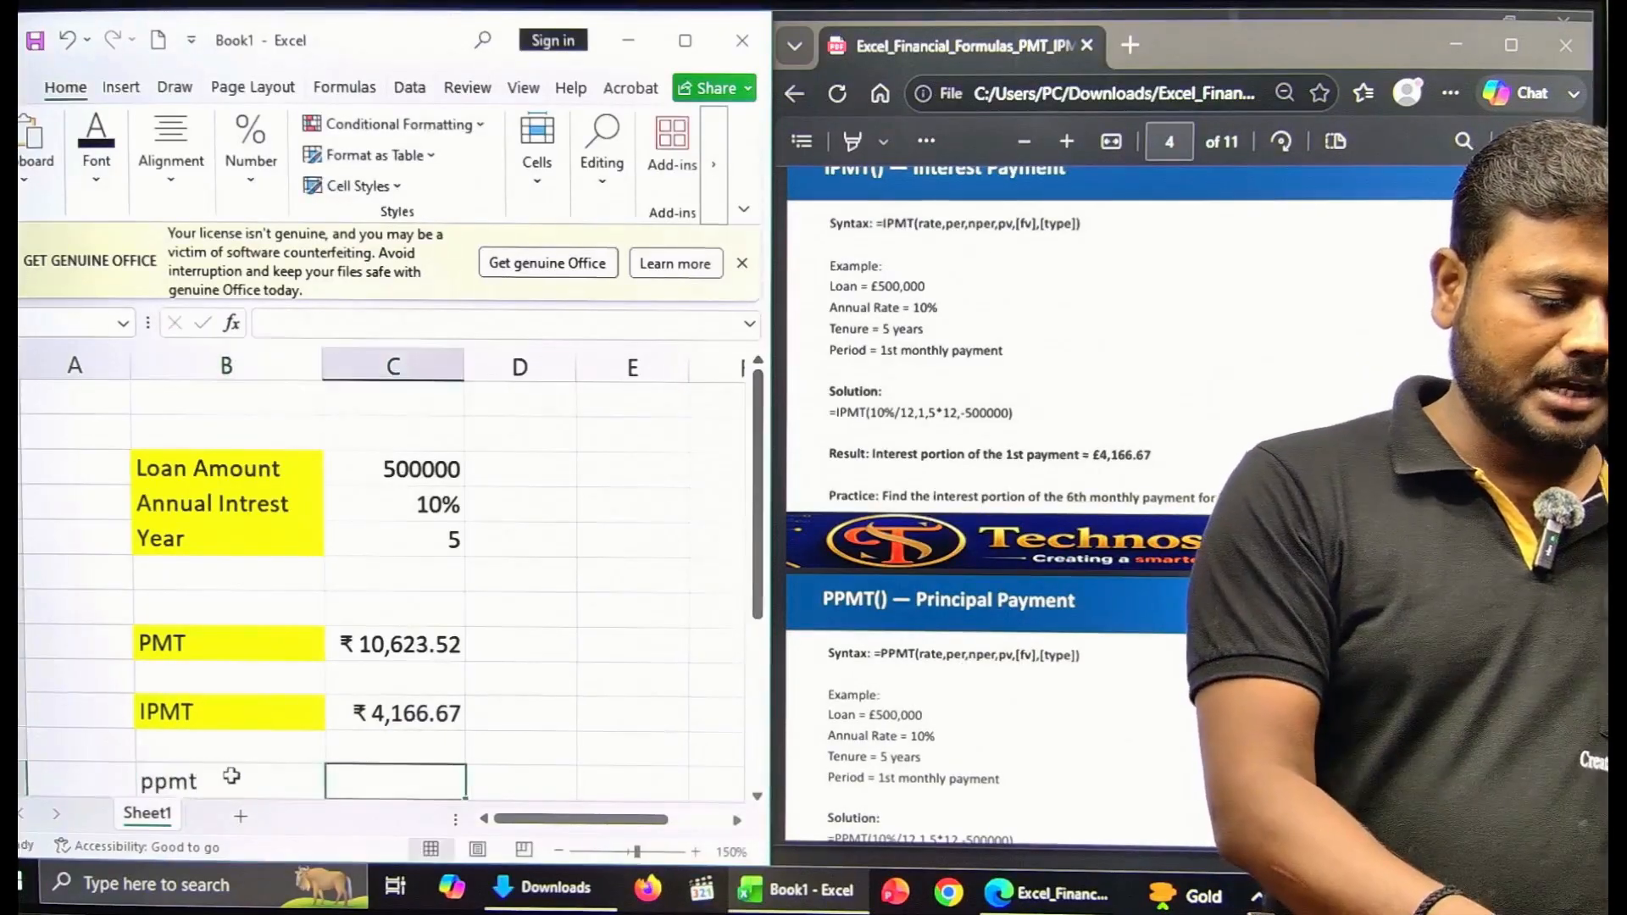
{"action": "key", "text": "Left"}
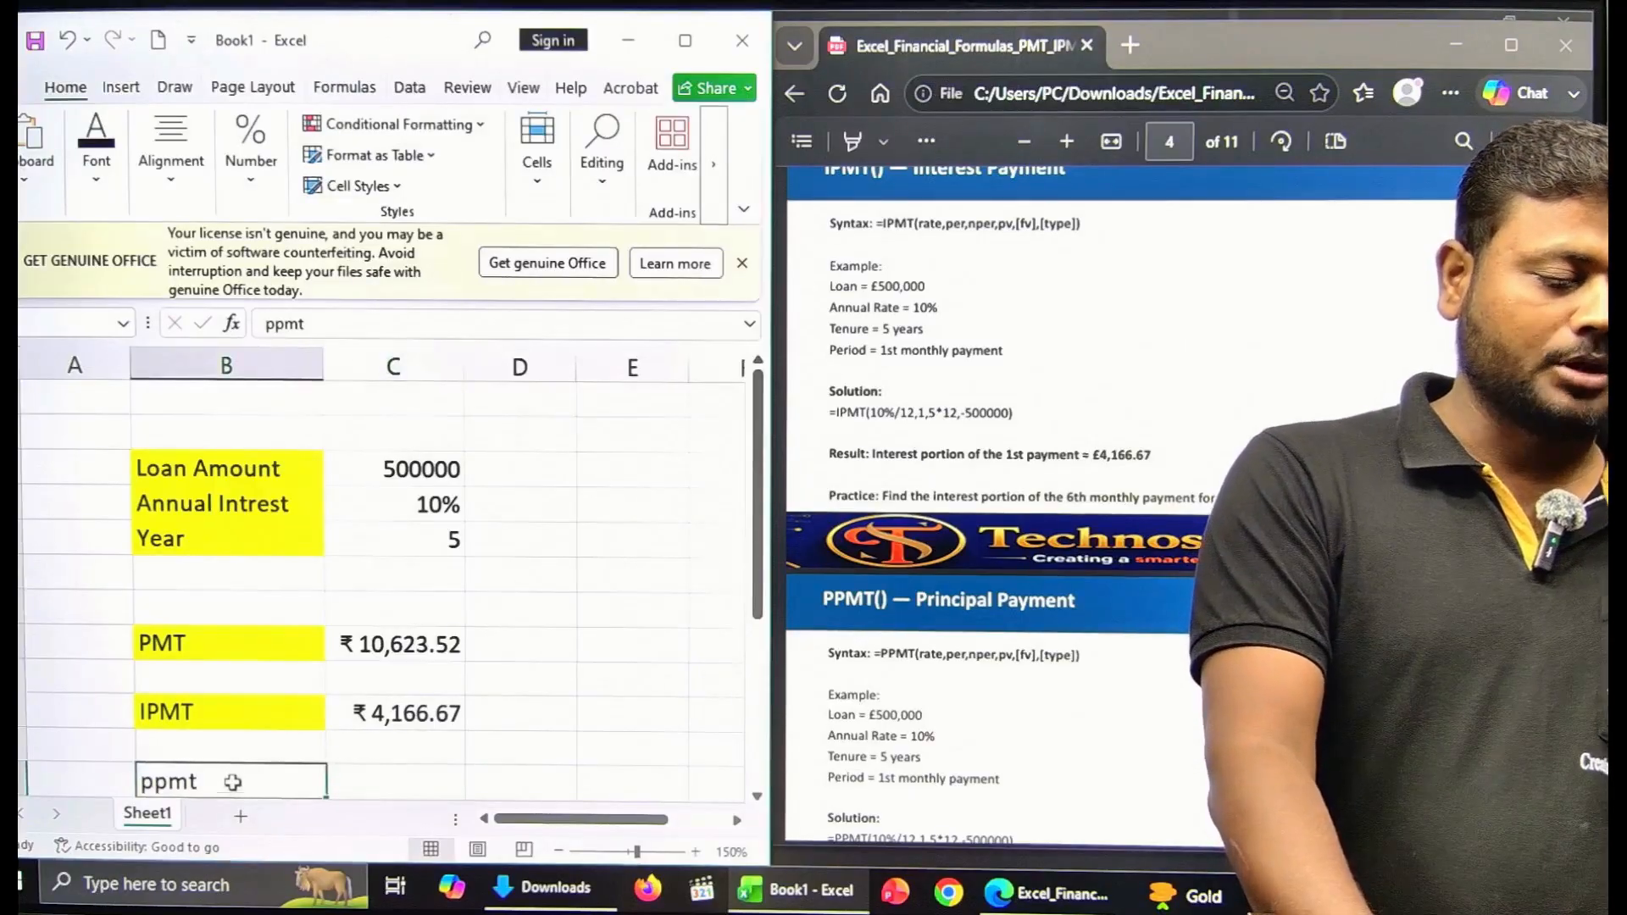
{"action": "left_click", "coordinate": [96, 153]}
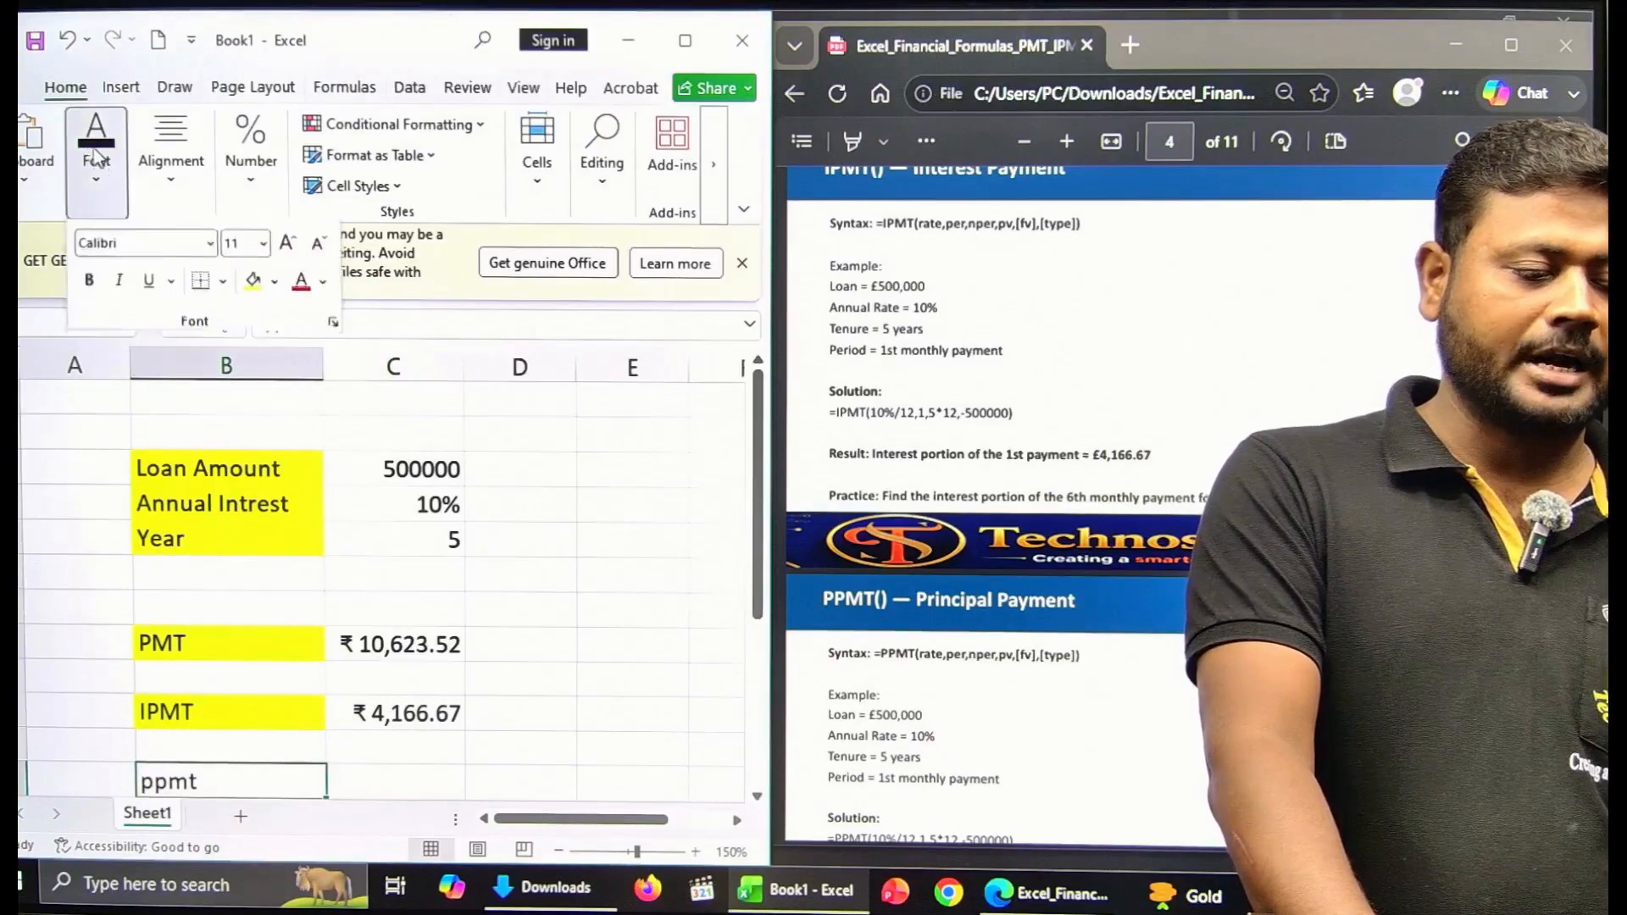
{"action": "left_click", "coordinate": [253, 281]}
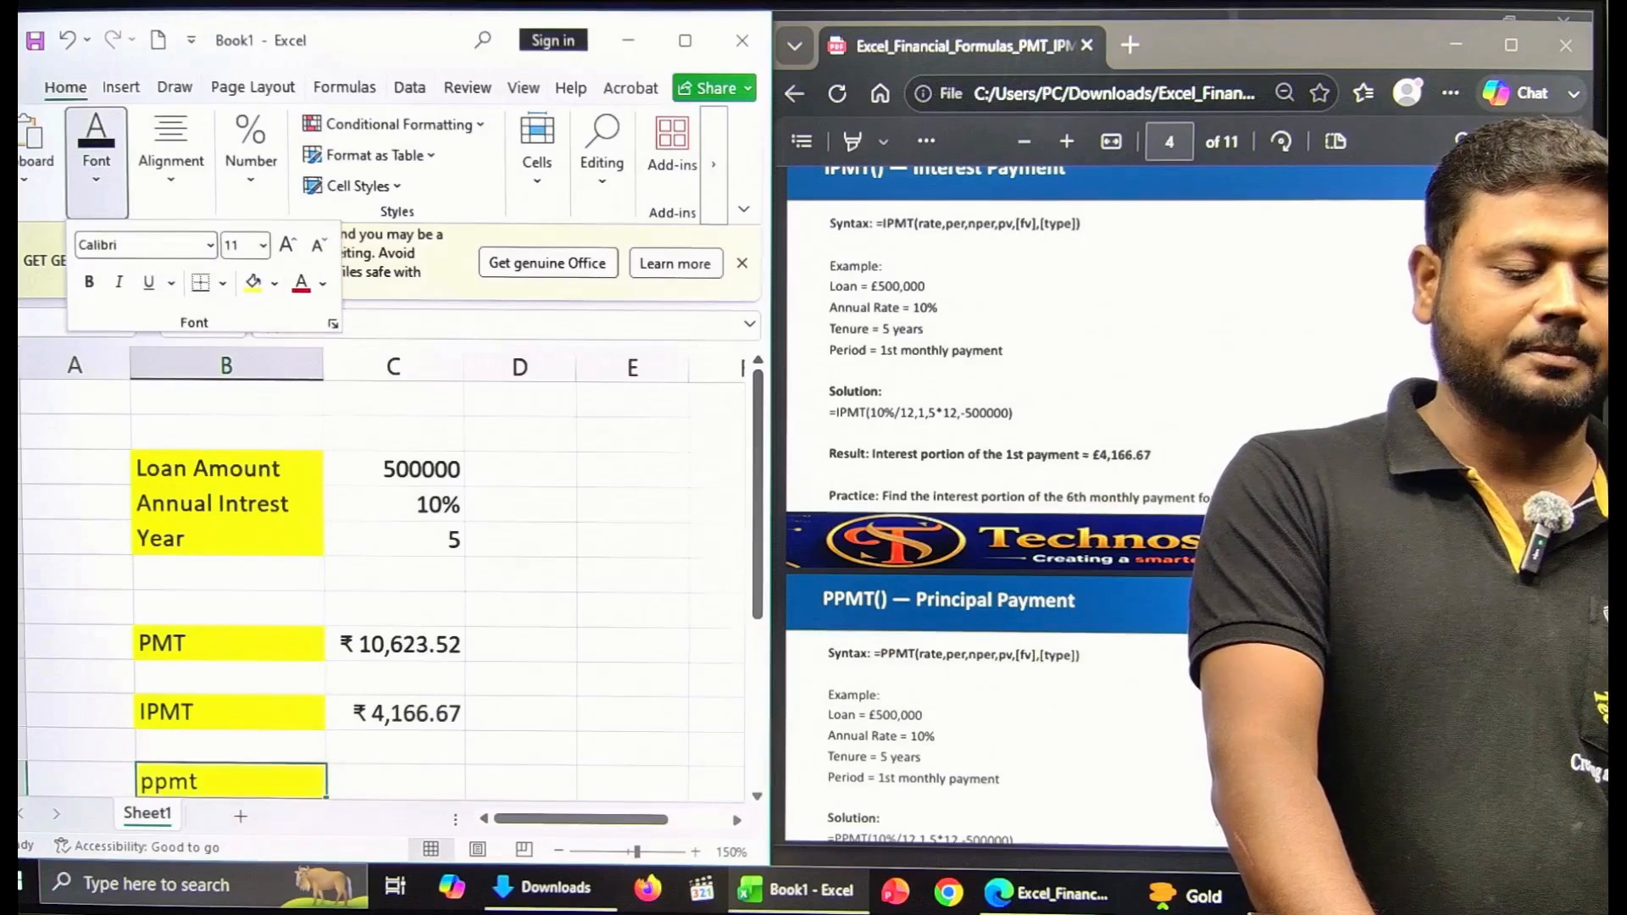
{"action": "scroll", "coordinate": [338, 574], "scroll_direction": "down", "scroll_amount": 2}
{"action": "scroll", "coordinate": [363, 578], "scroll_direction": "up", "scroll_amount": 2}
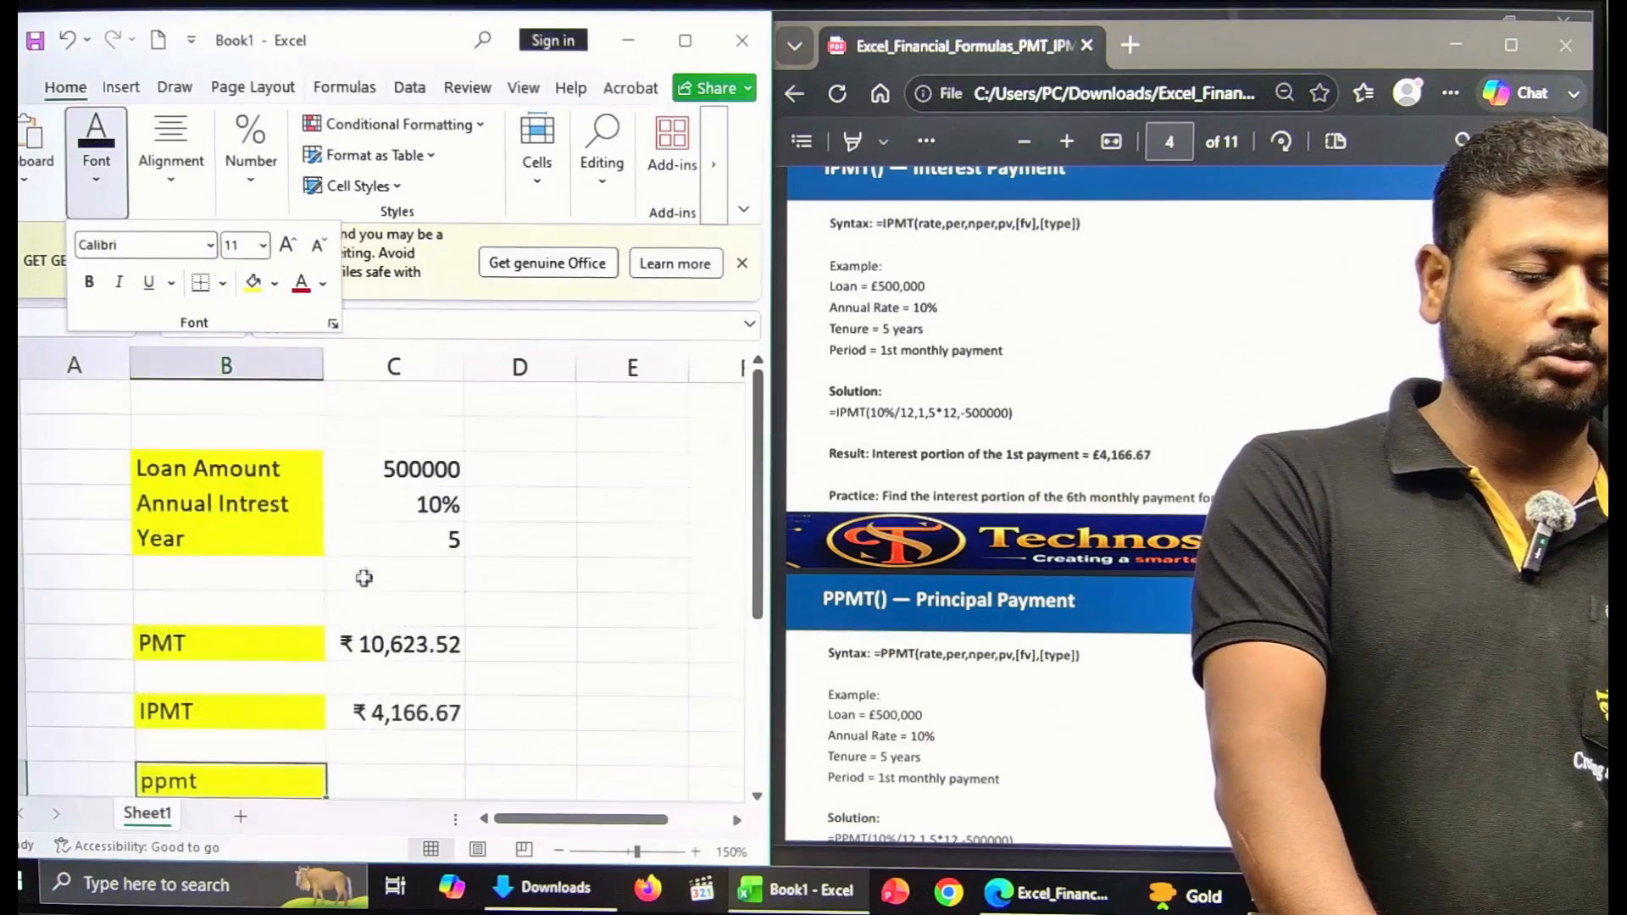
Begin a PPMT formula in the cell beside the ppmt label, with C4/12 as the rate and 1 as the period
{"action": "left_click", "coordinate": [405, 776]}
{"action": "left_click", "coordinate": [405, 777]}
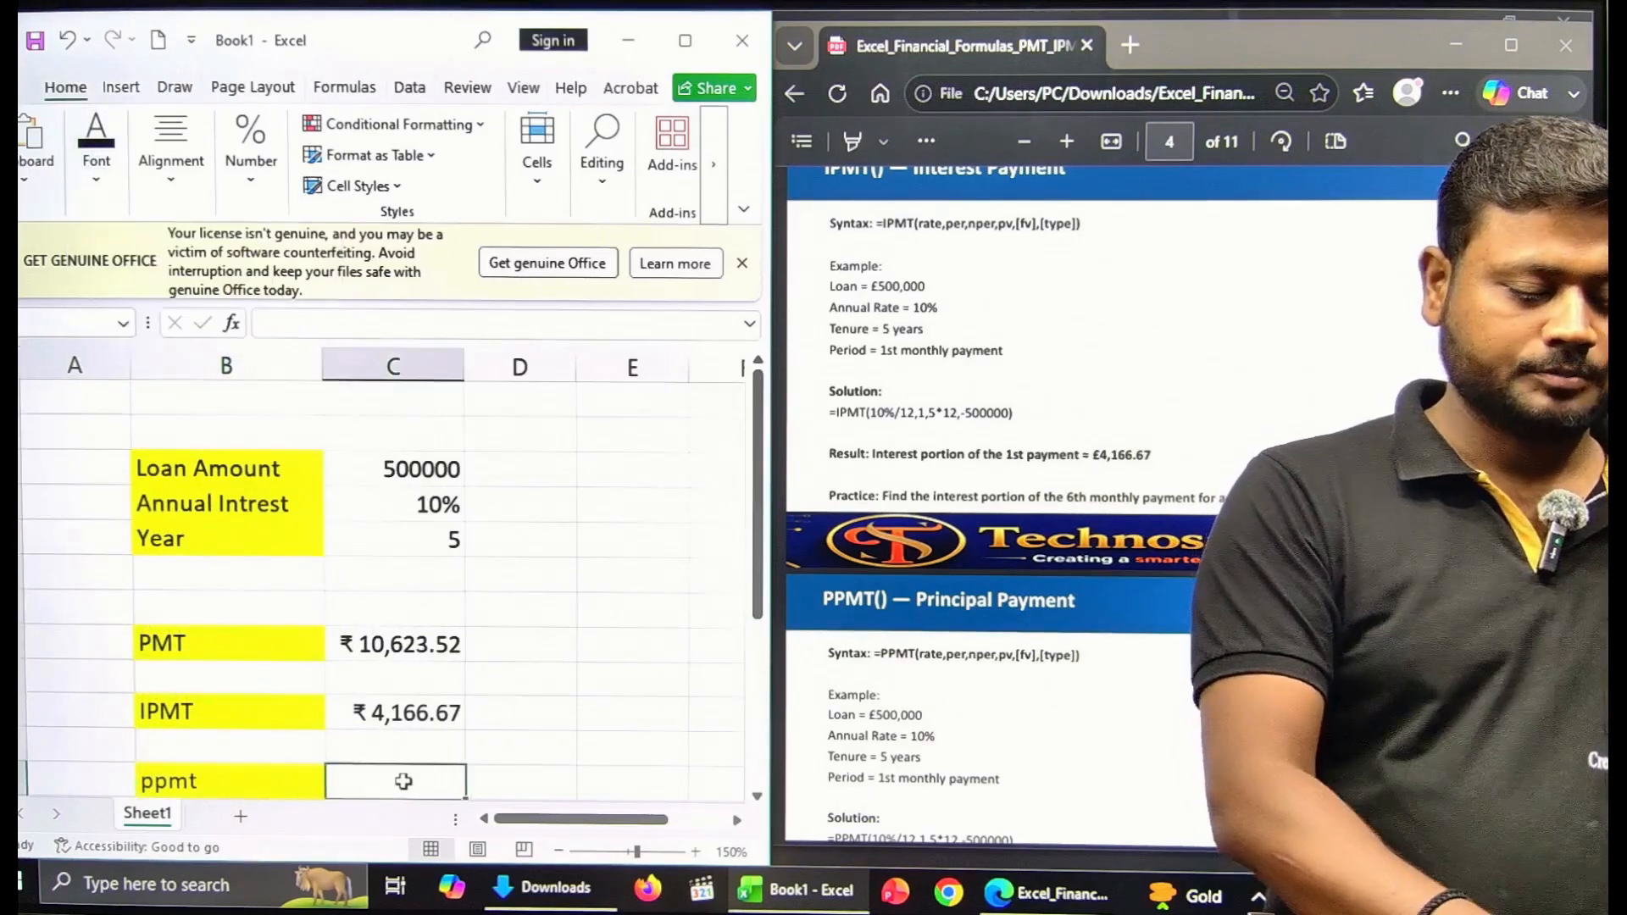
{"action": "type", "text": "=ppmt"}
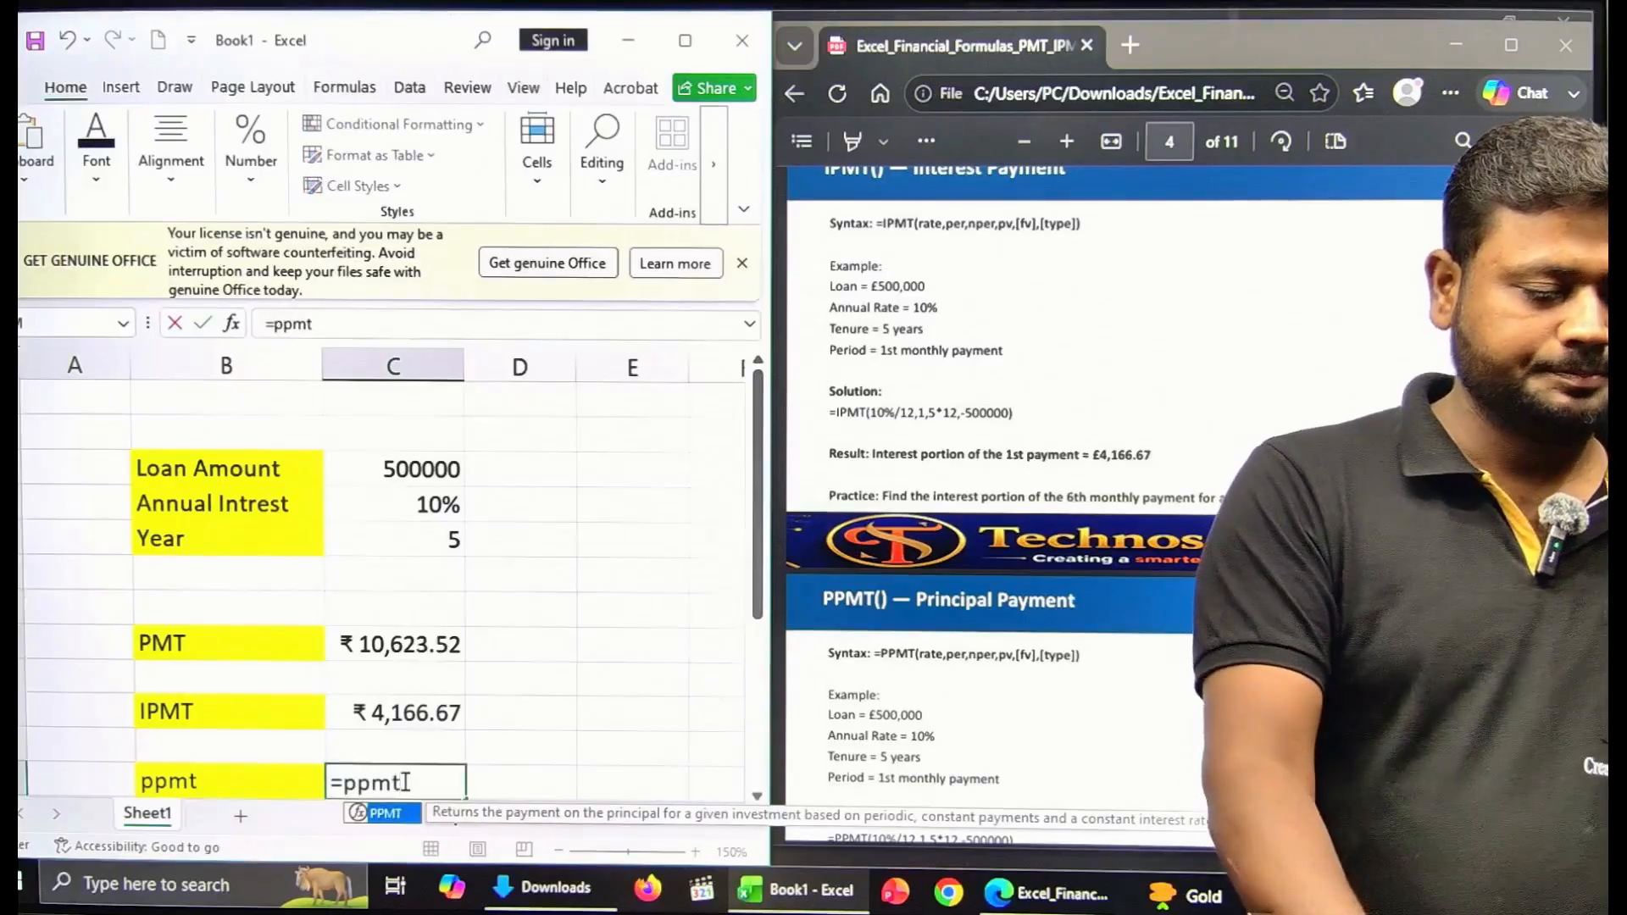
{"action": "double_click", "coordinate": [381, 815]}
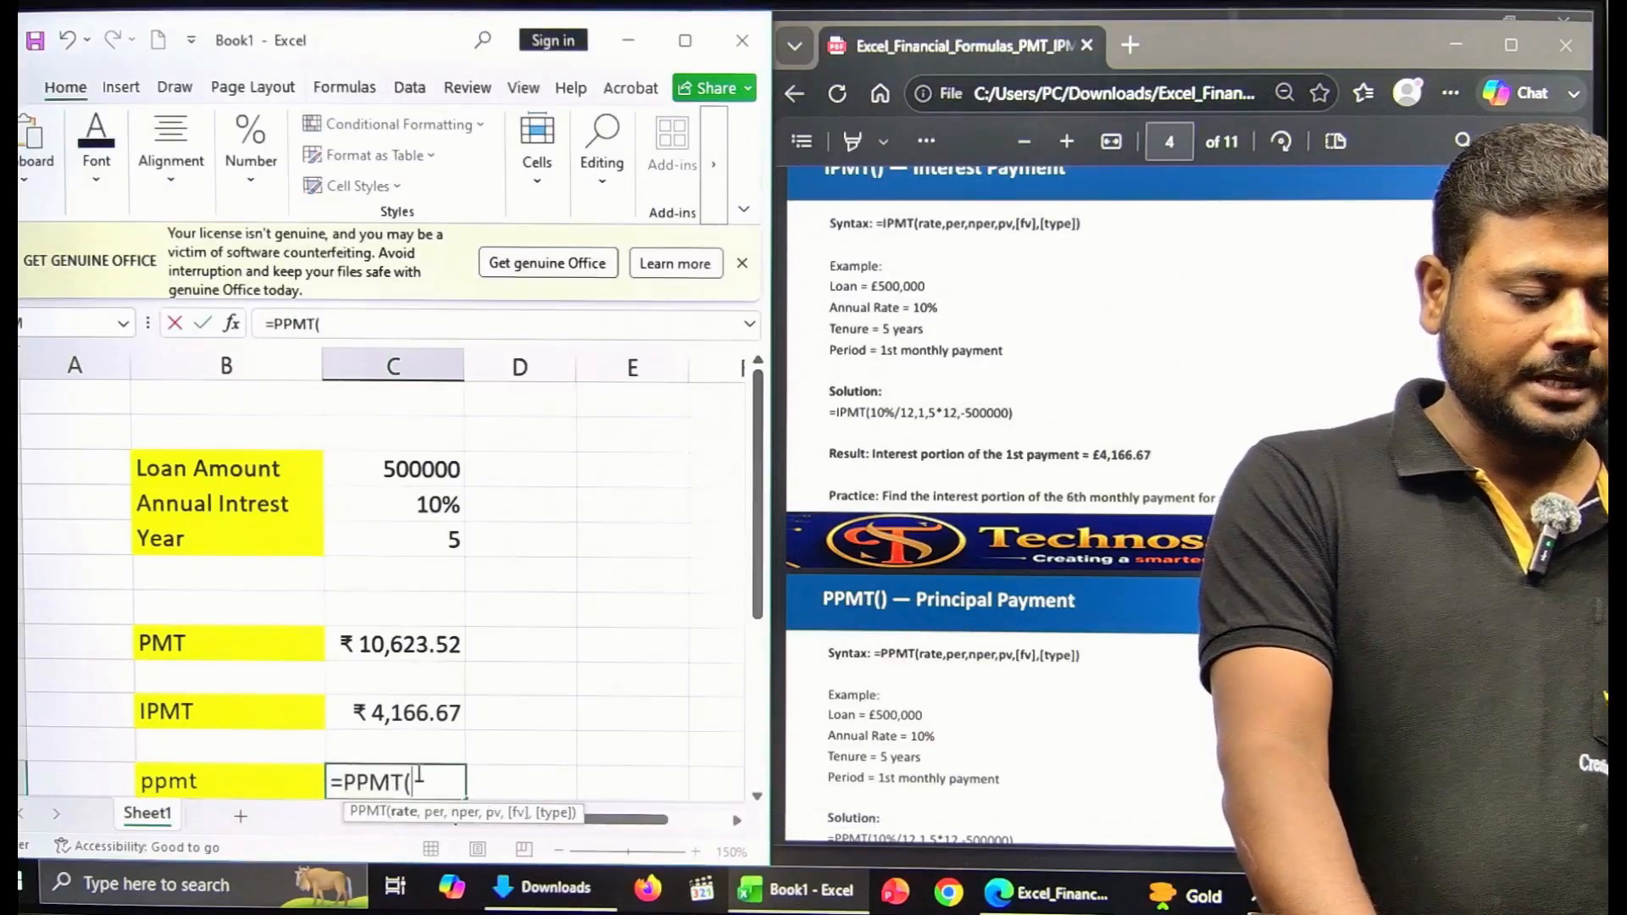
{"action": "scroll", "coordinate": [417, 771], "scroll_direction": "down", "scroll_amount": 3}
{"action": "scroll", "coordinate": [416, 770], "scroll_direction": "up", "scroll_amount": 3}
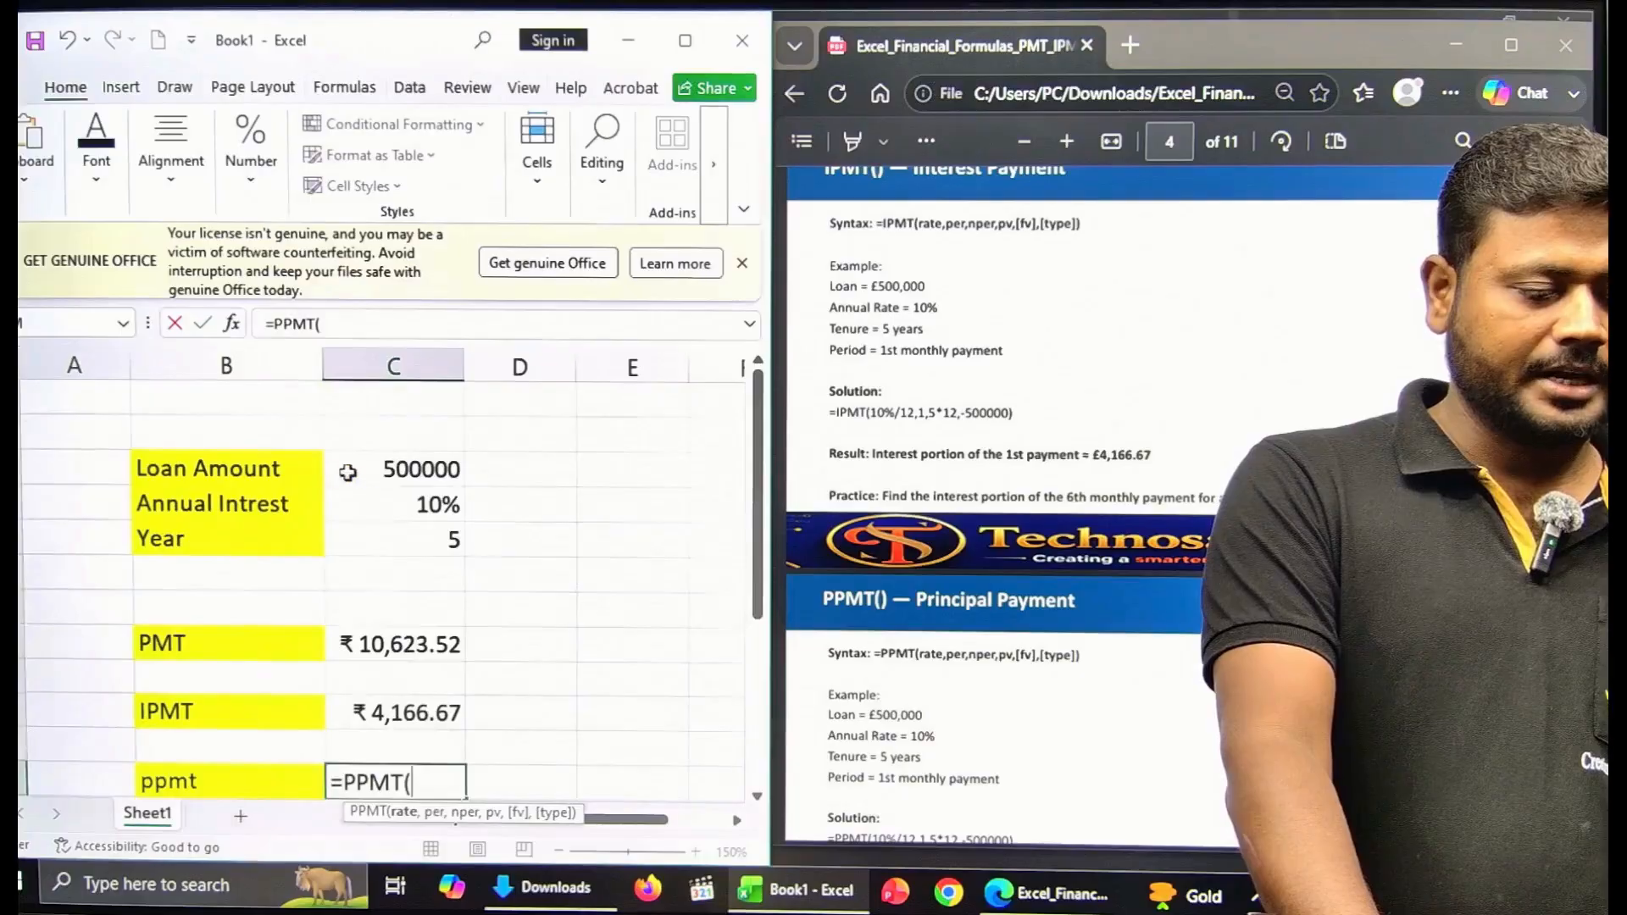
{"action": "left_click", "coordinate": [438, 506]}
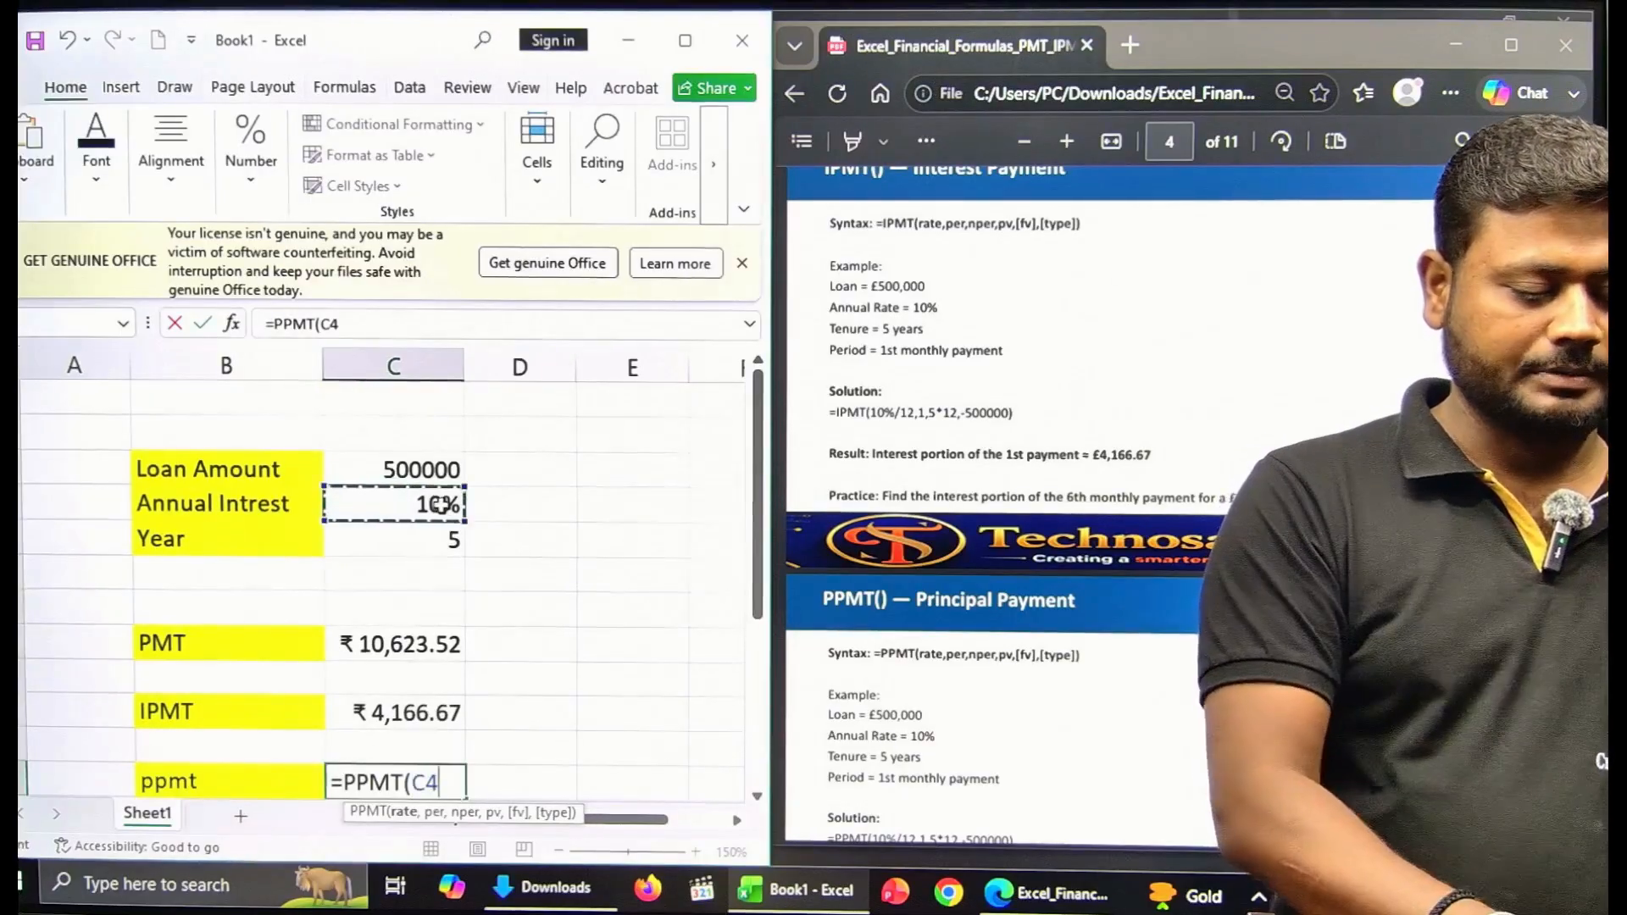
{"action": "type", "text": "/12,1,"}
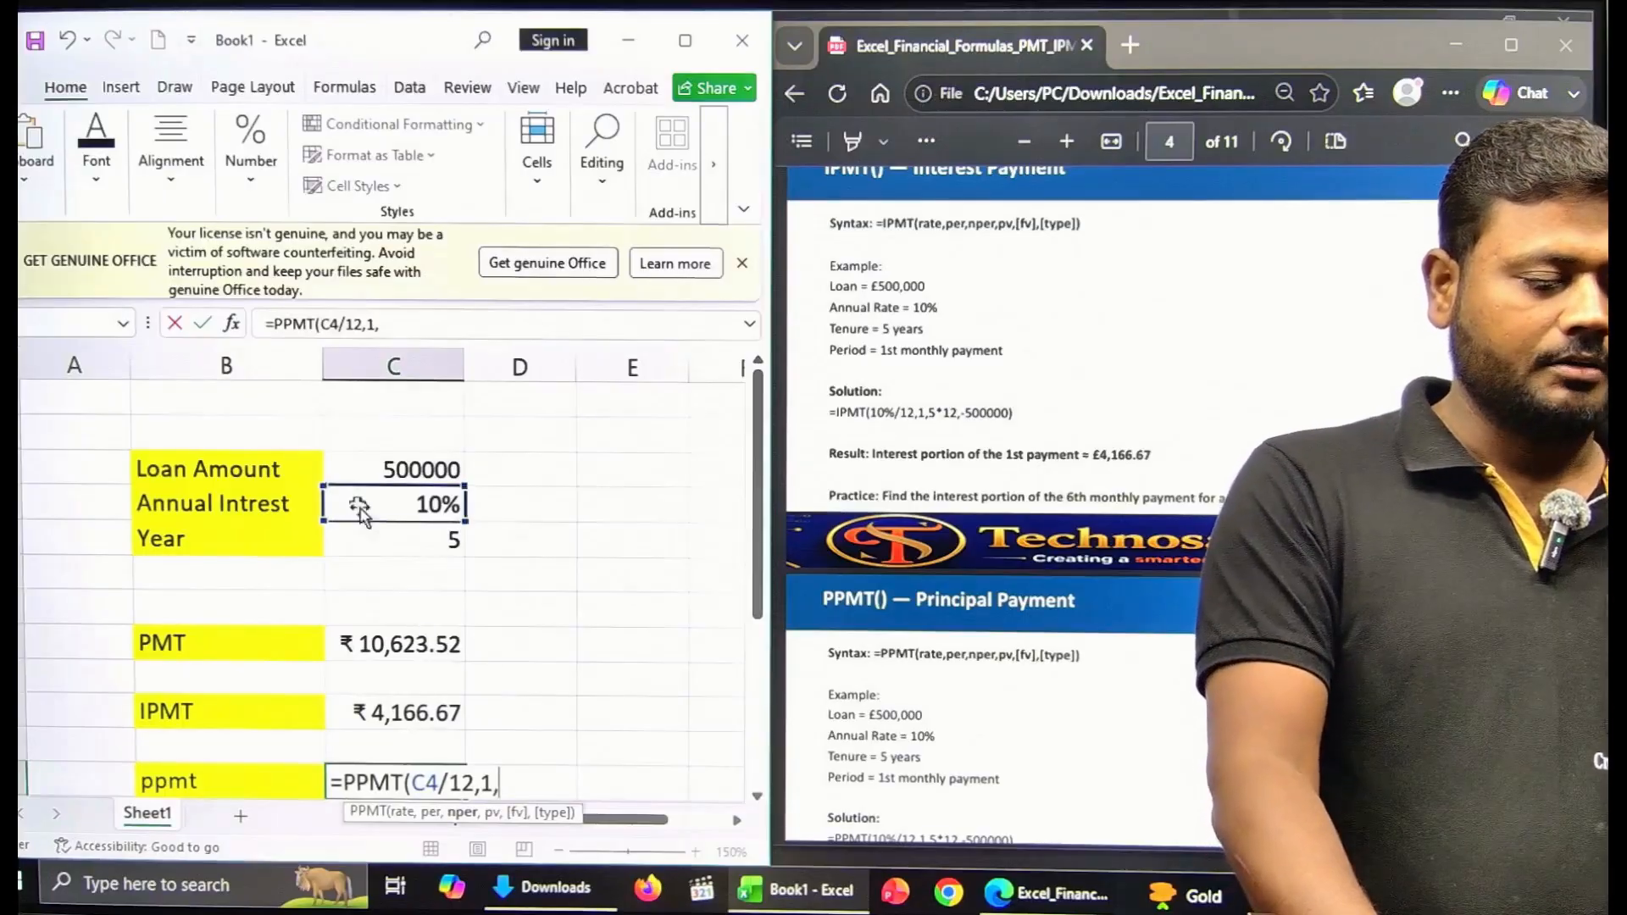
Complete the PPMT formula with C5*12 payments and -C3 as present value, and review the entered formula
{"action": "left_click", "coordinate": [363, 534]}
{"action": "type", "text": "*"}
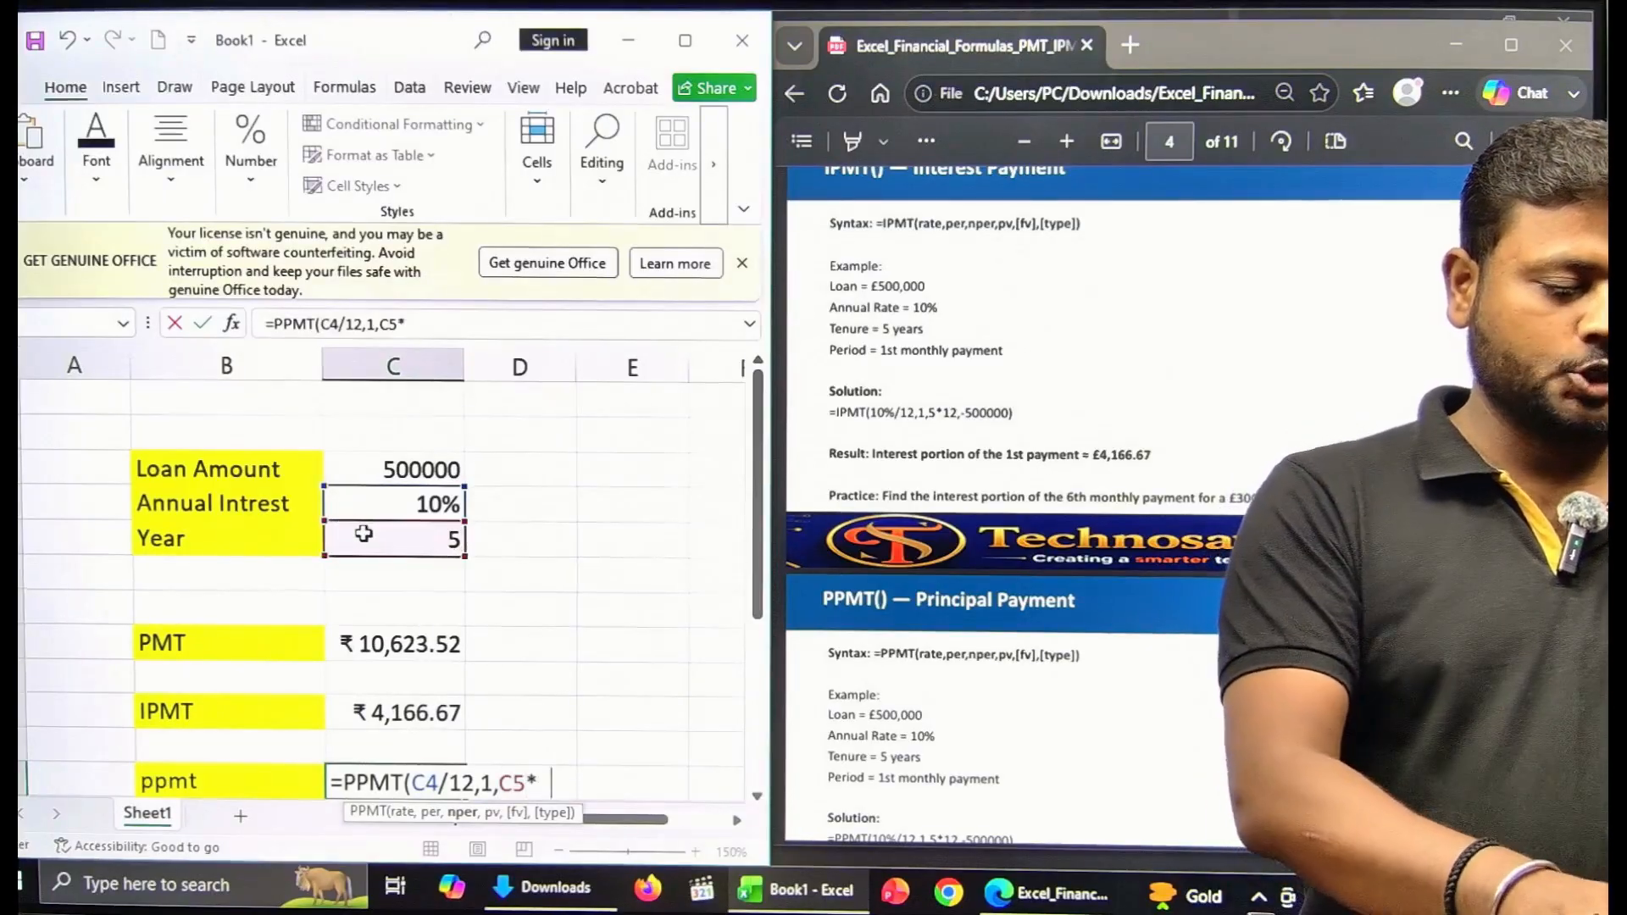
{"action": "type", "text": "12,"}
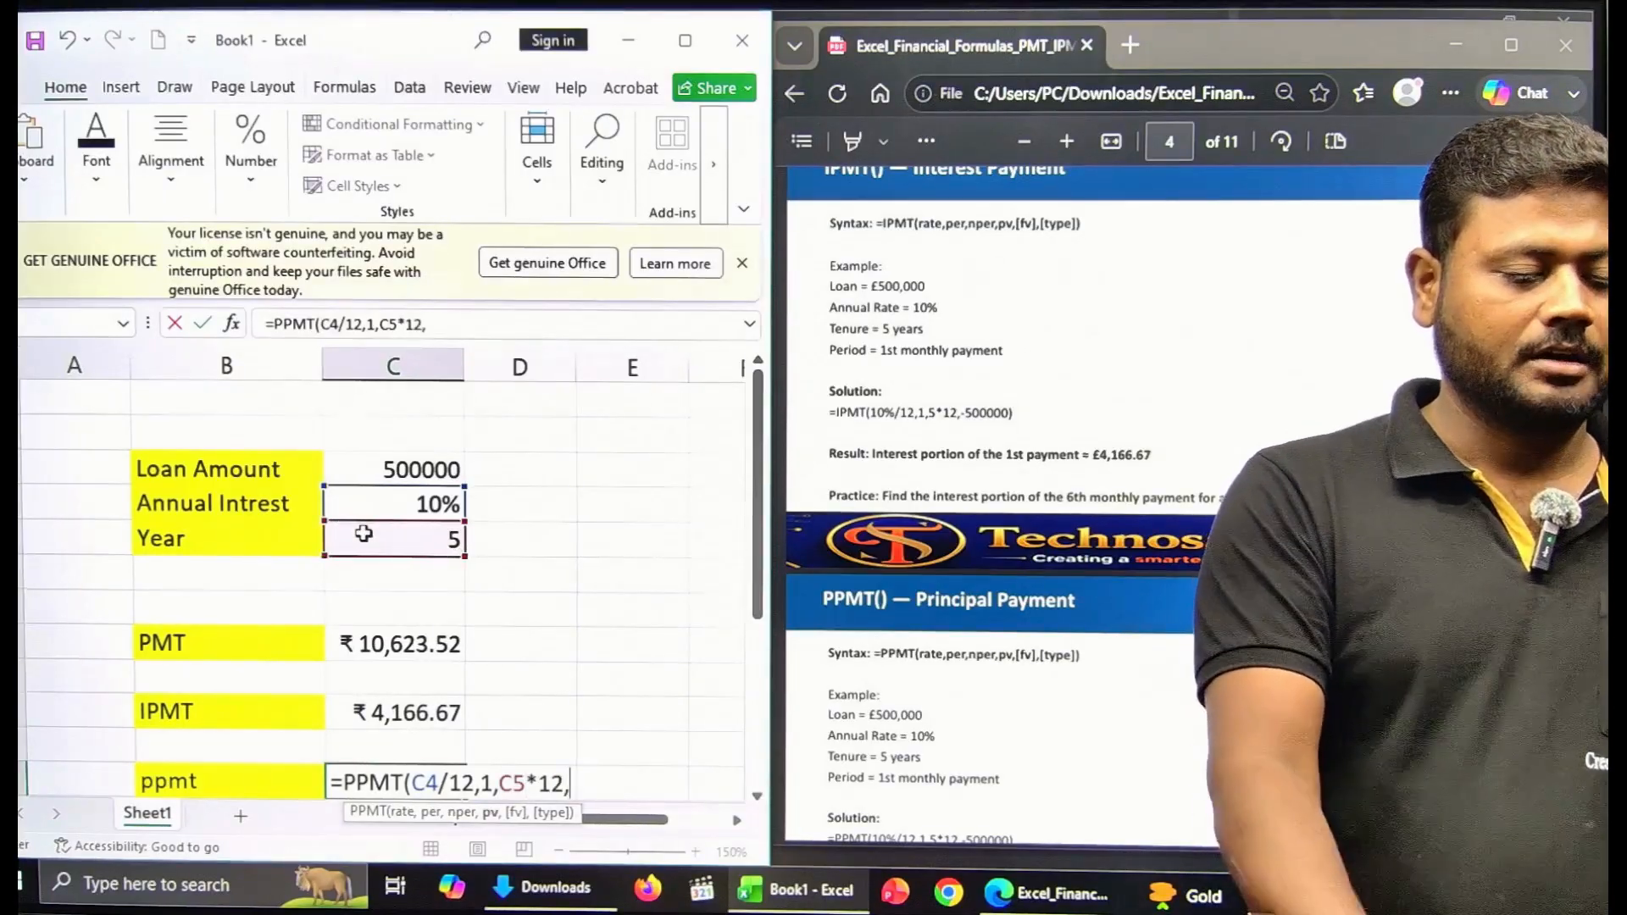
{"action": "left_click", "coordinate": [433, 469]}
{"action": "left_click", "coordinate": [572, 788]}
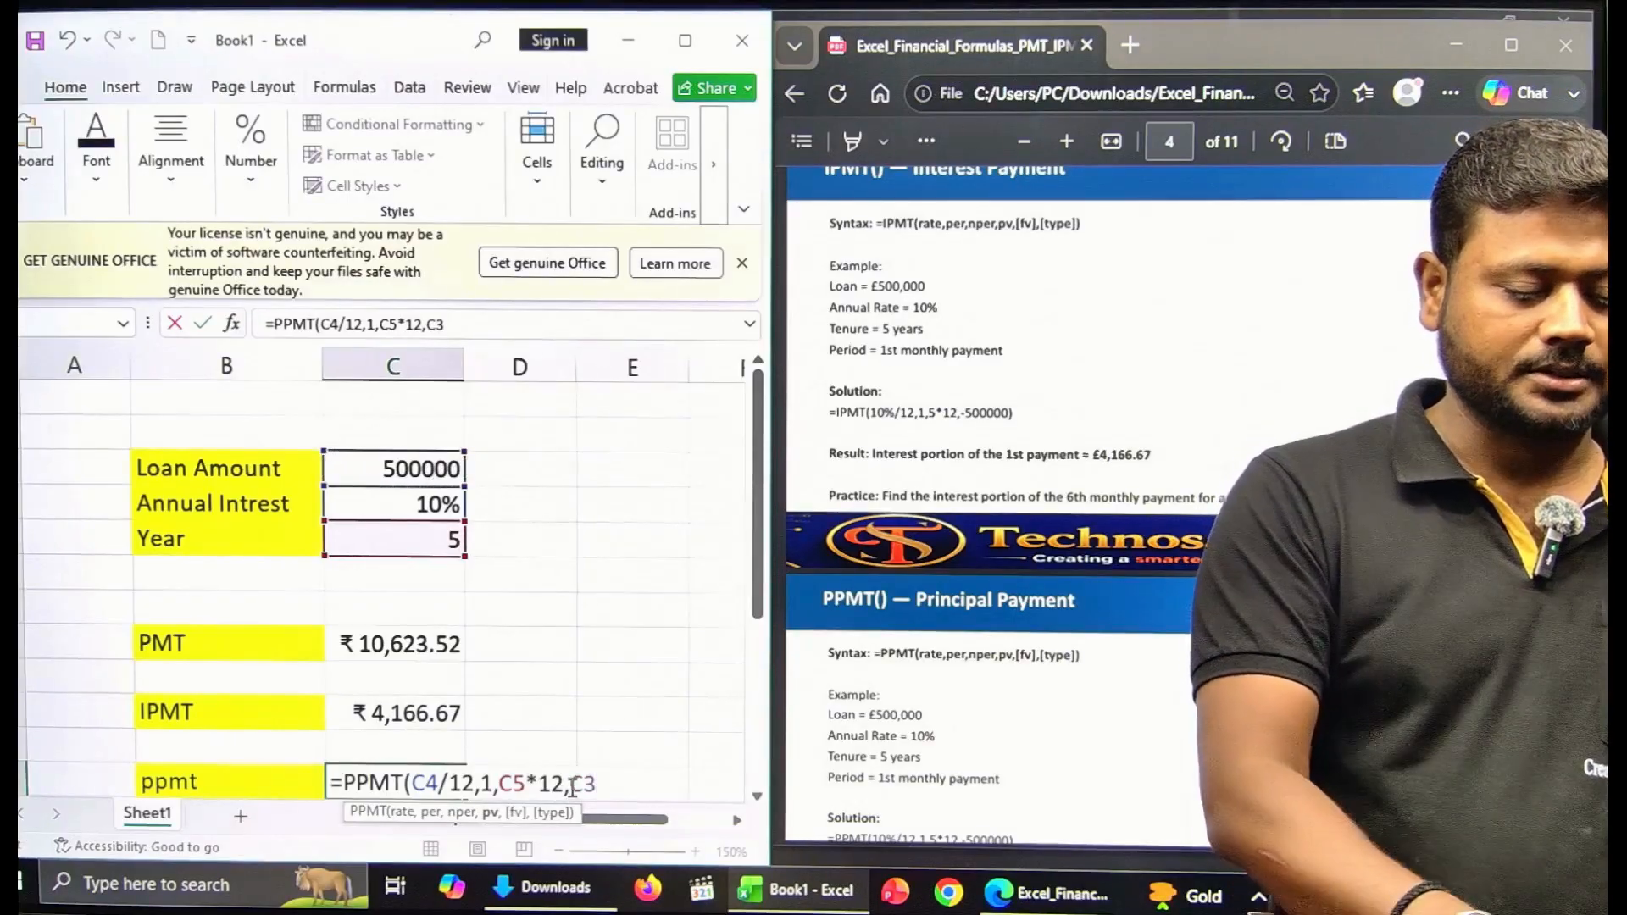
{"action": "key", "text": "Return"}
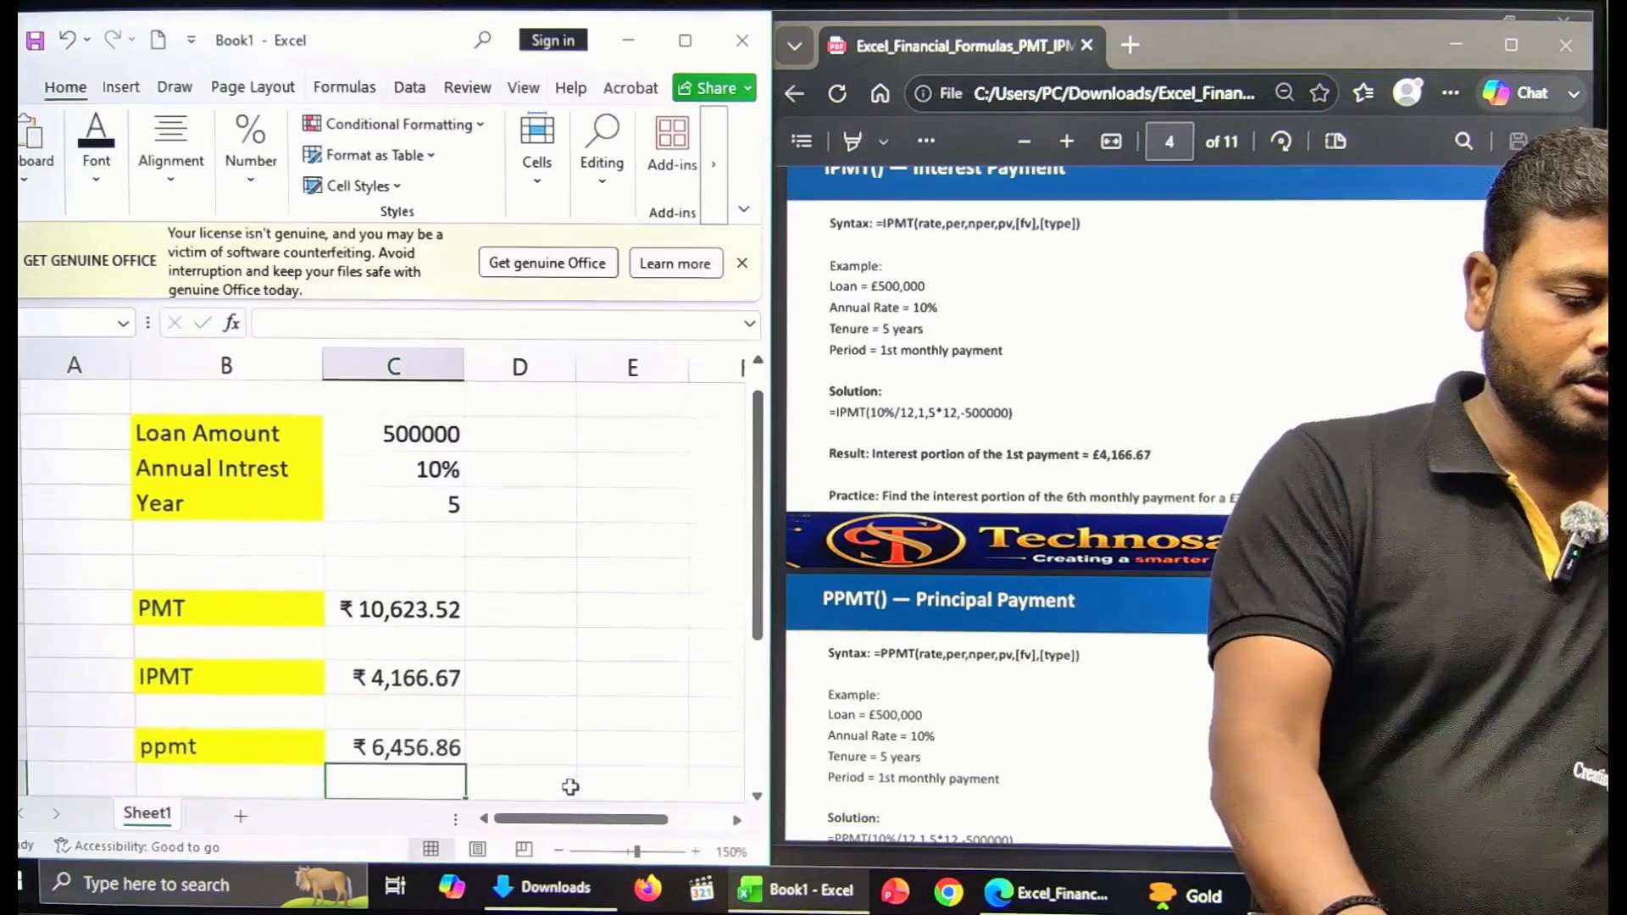
{"action": "left_click", "coordinate": [428, 749]}
{"action": "scroll", "coordinate": [497, 514], "scroll_direction": "down", "scroll_amount": 2}
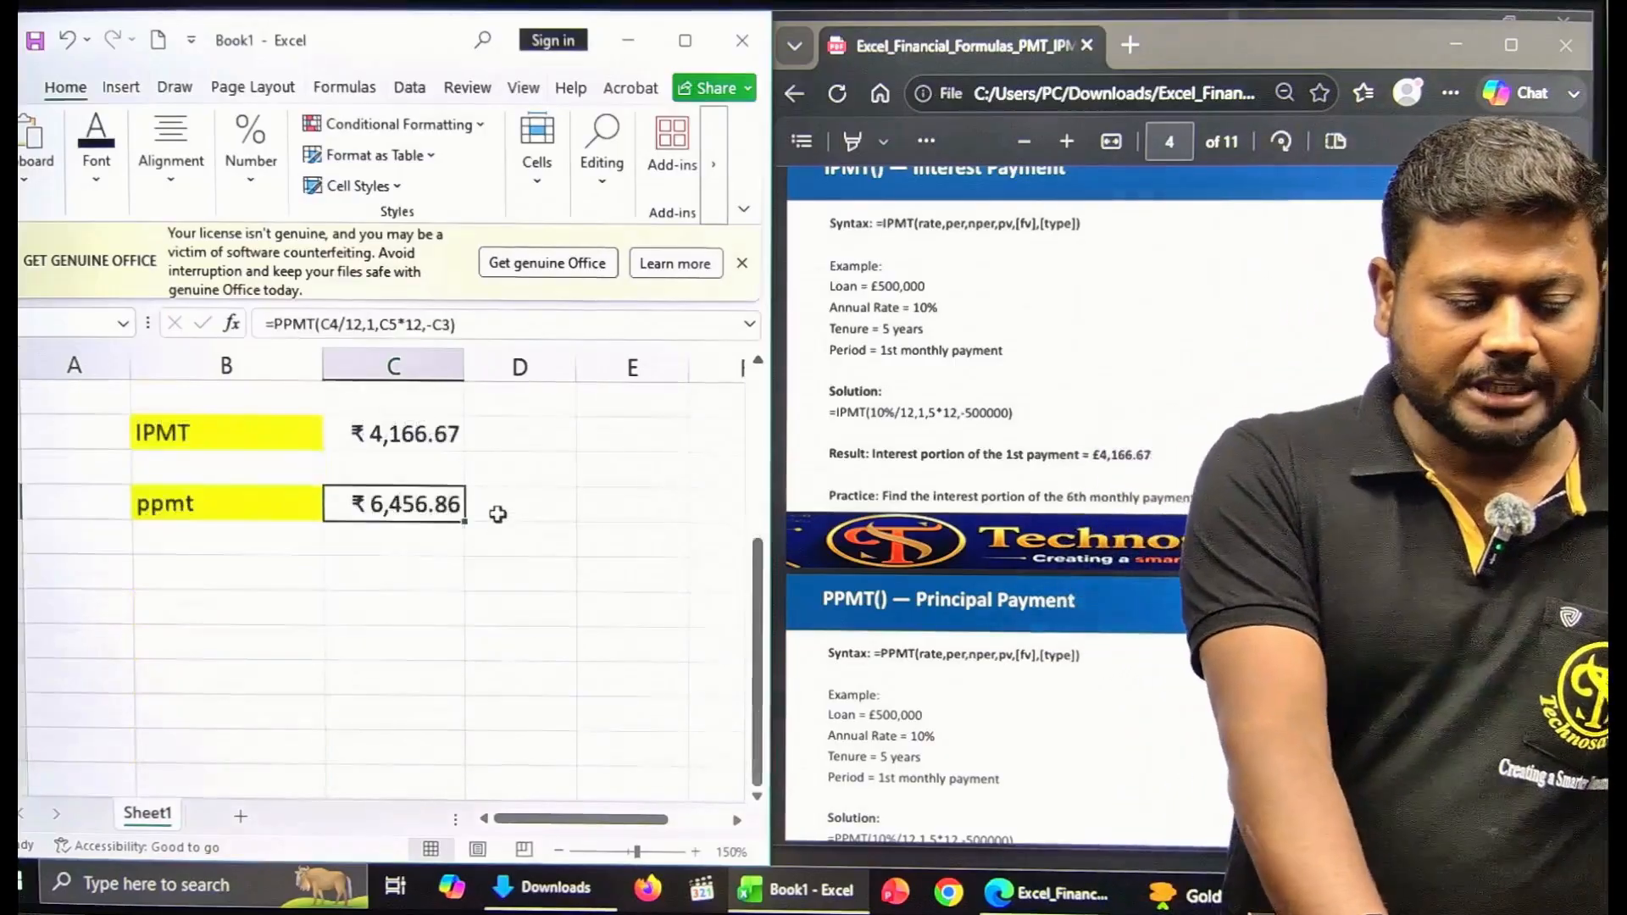
{"action": "scroll", "coordinate": [497, 514], "scroll_direction": "up", "scroll_amount": 3}
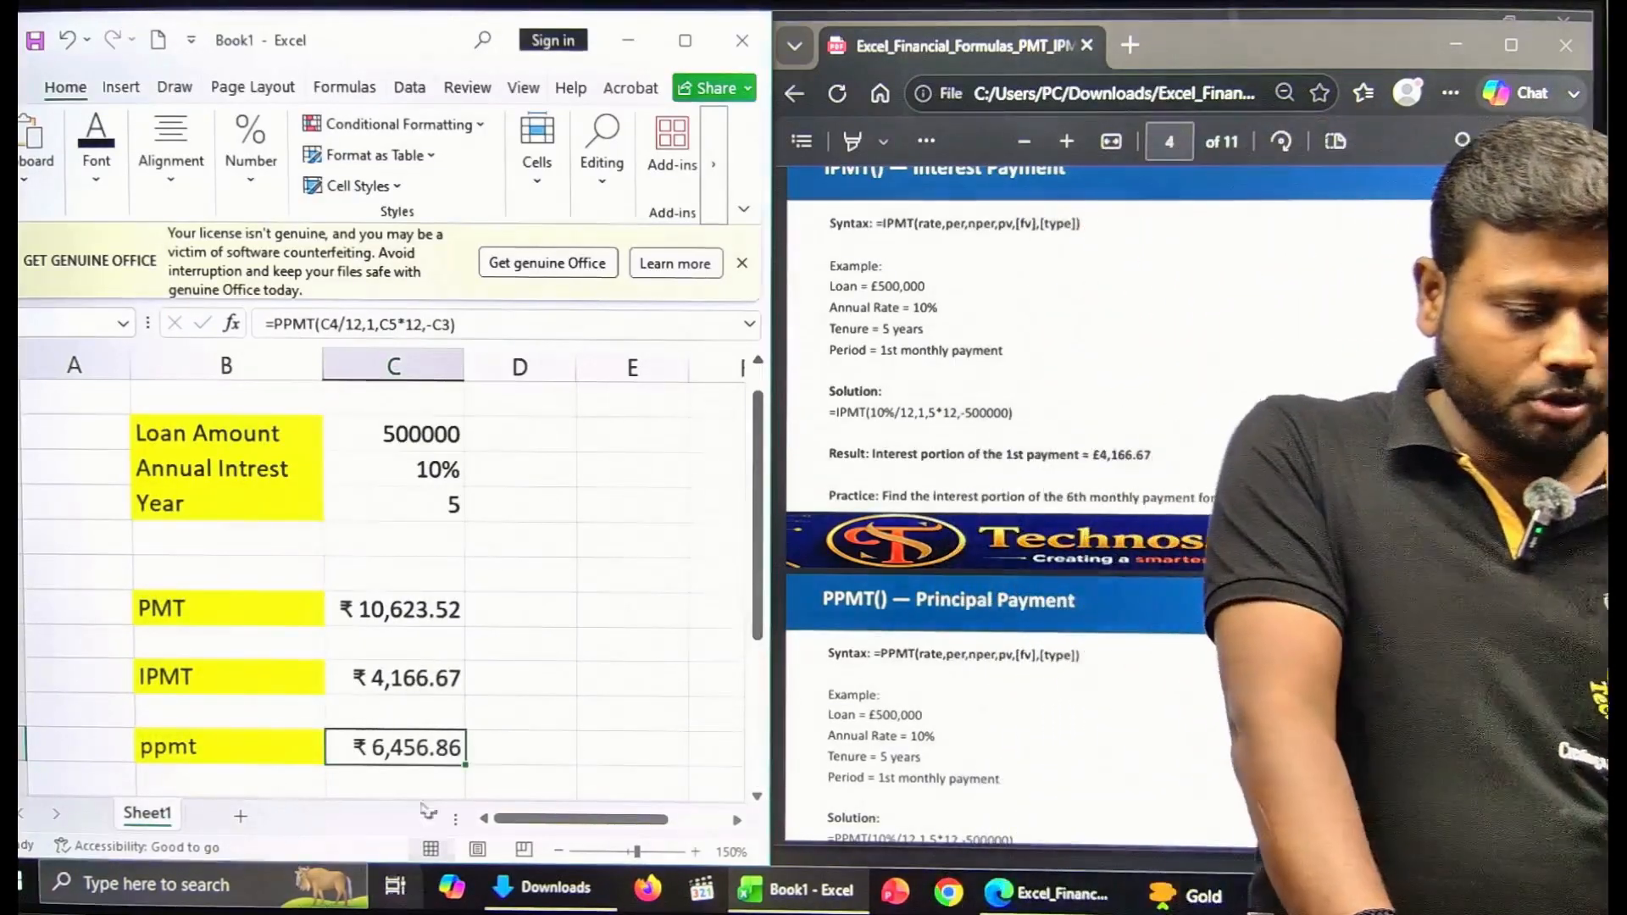
Add the IPMT and PPMT results with =SUM(C10,C12) in column E between their rows, and compare with the PMT cell
{"action": "left_click", "coordinate": [588, 712]}
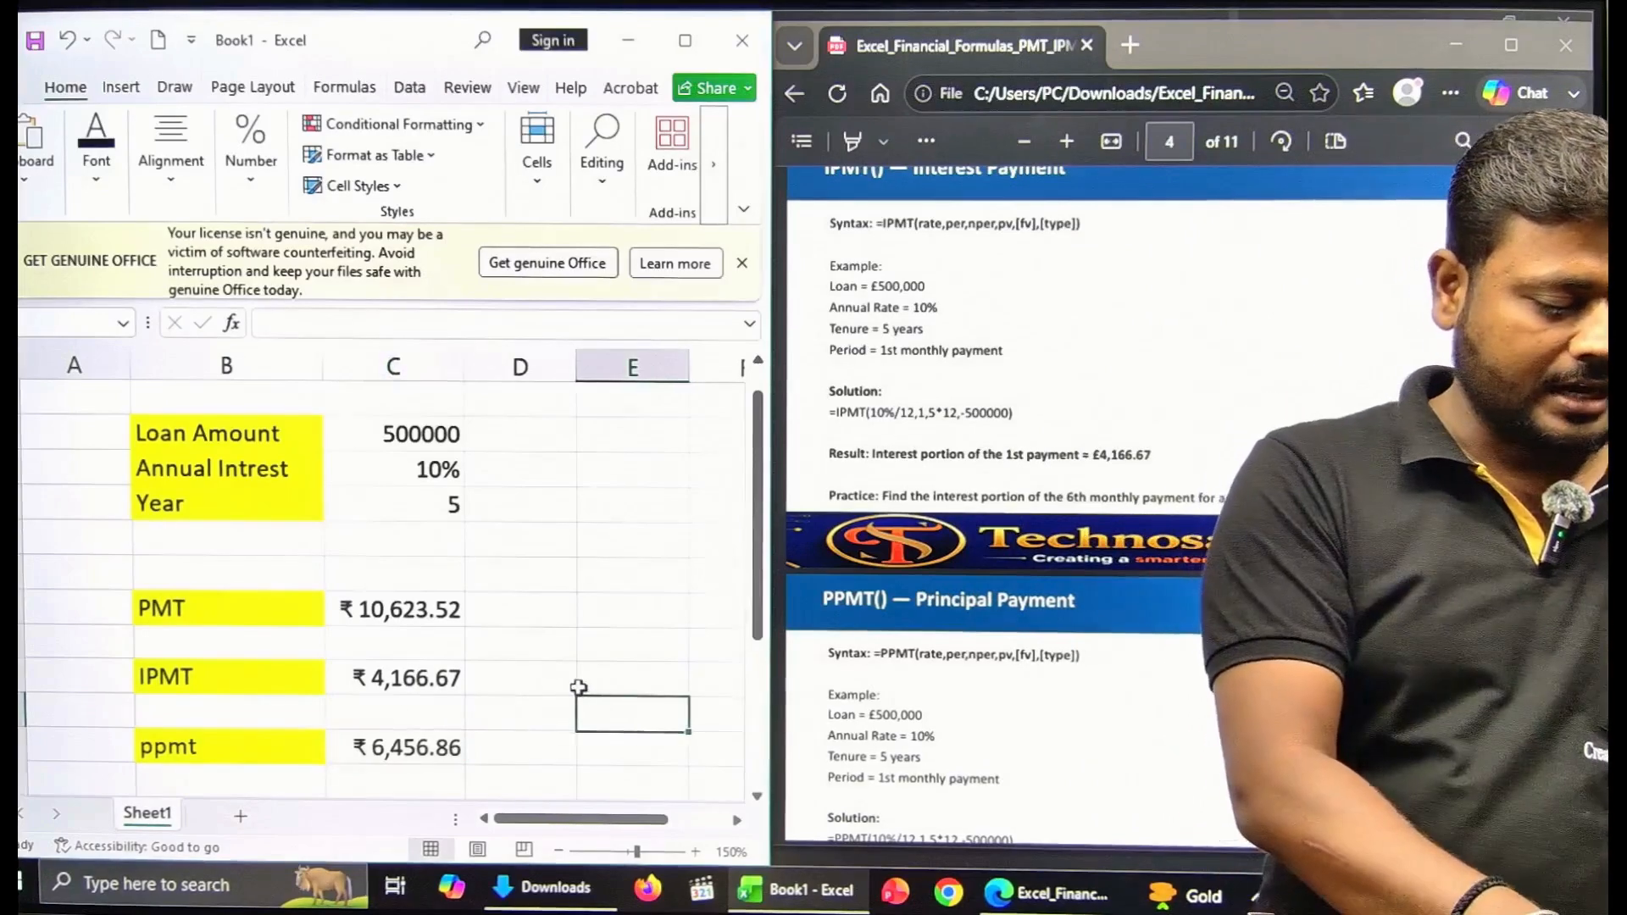
{"action": "type", "text": "=sum"}
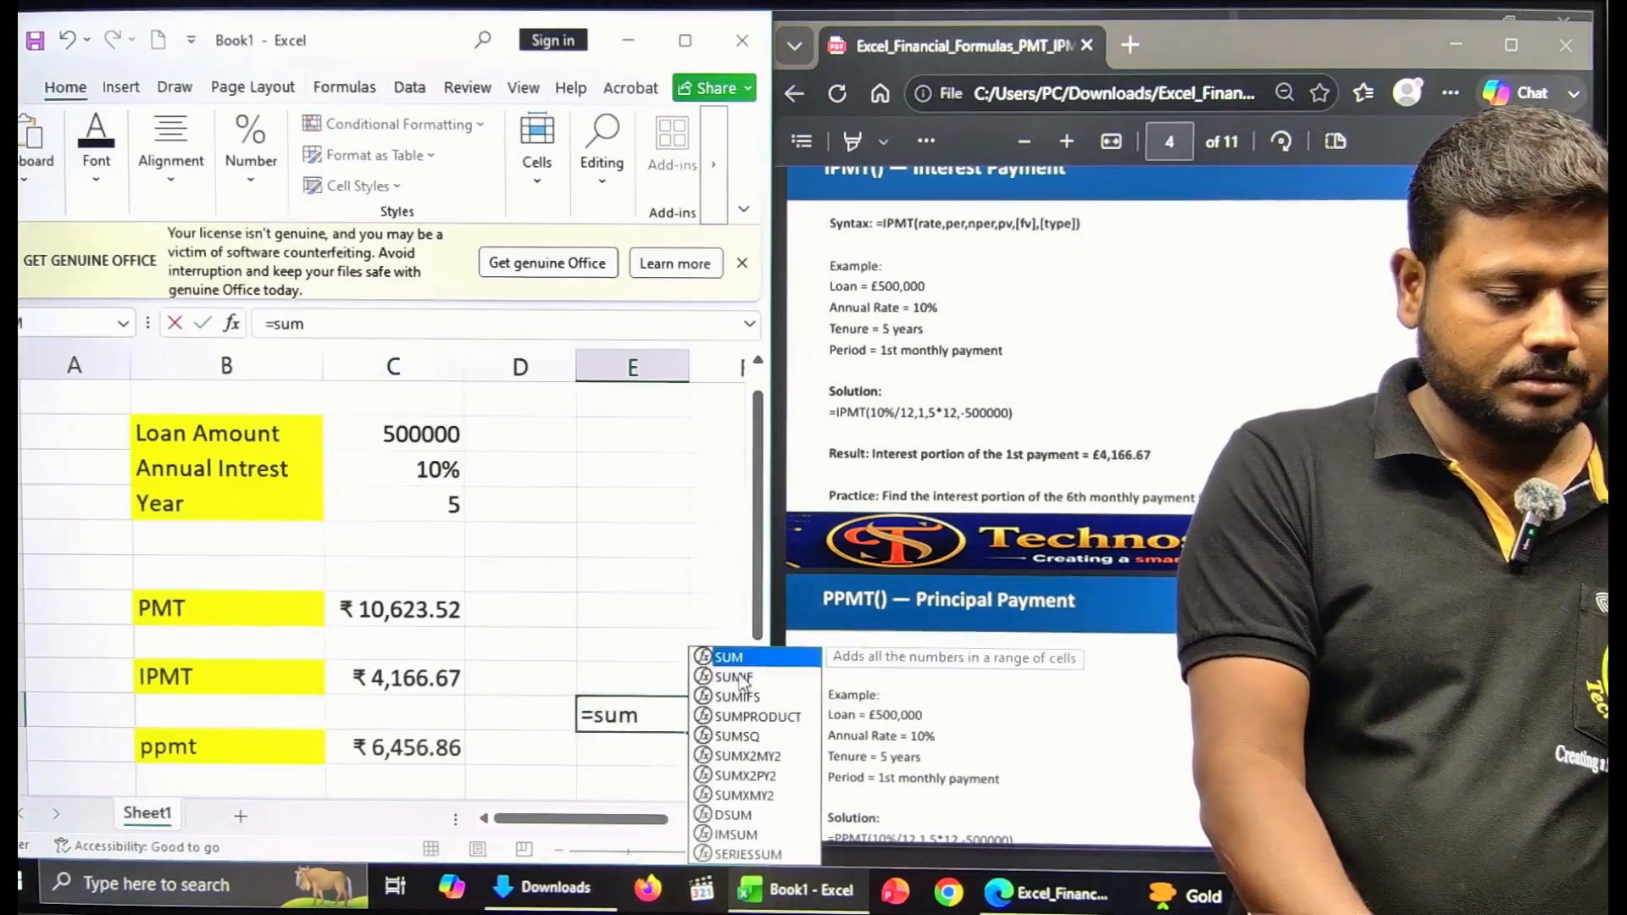
{"action": "double_click", "coordinate": [729, 658]}
{"action": "left_click", "coordinate": [407, 678]}
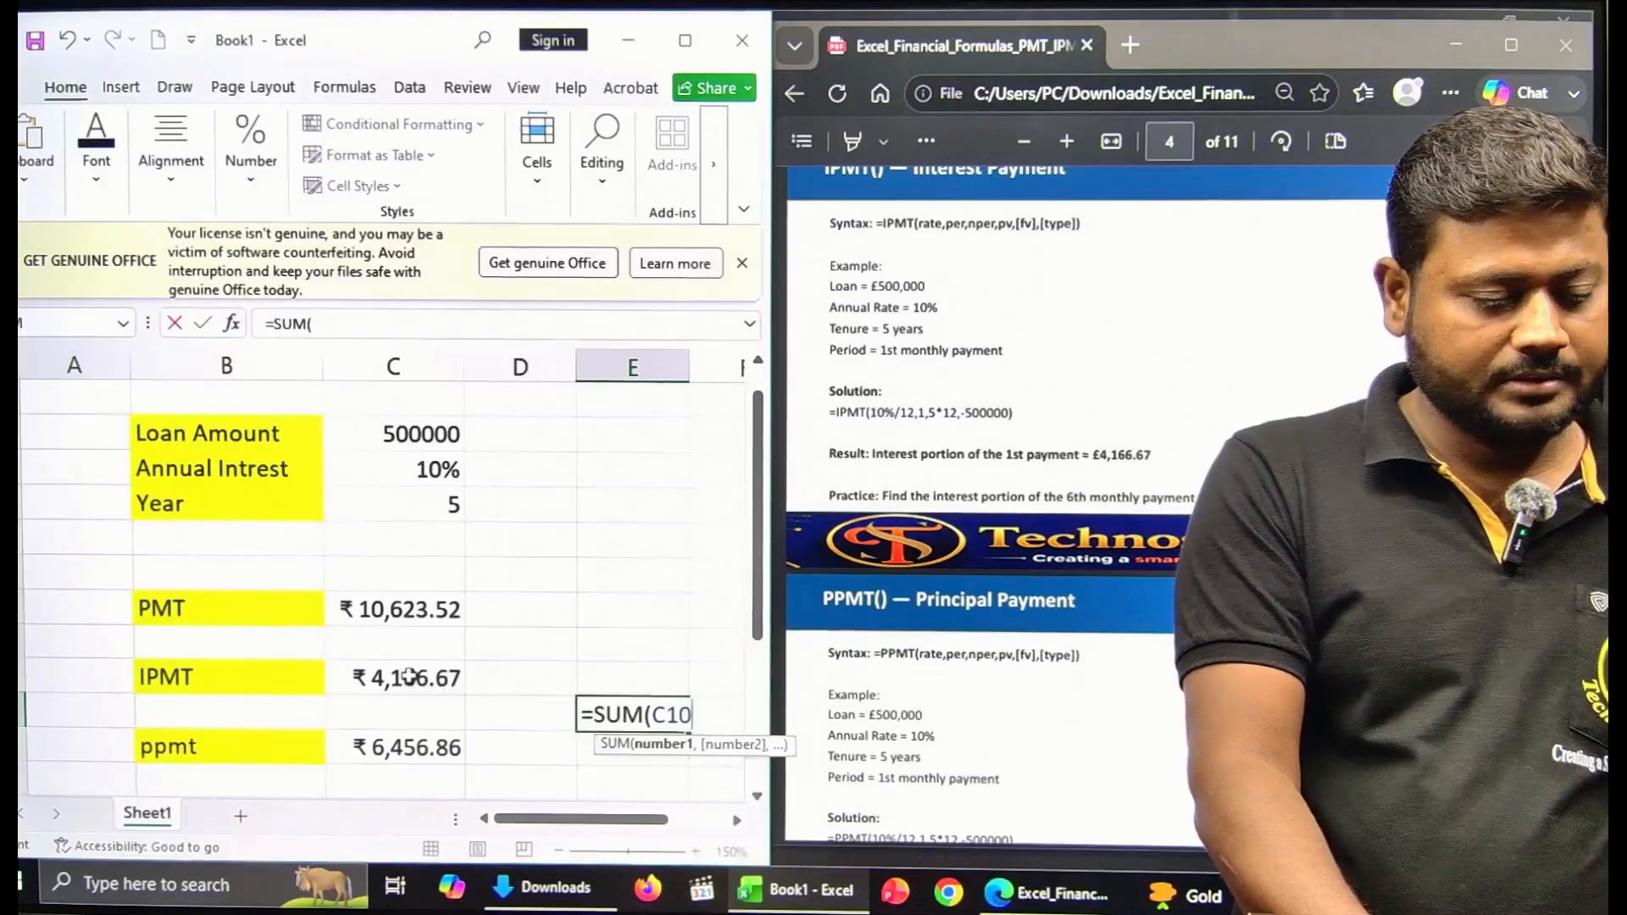
{"action": "type", "text": ","}
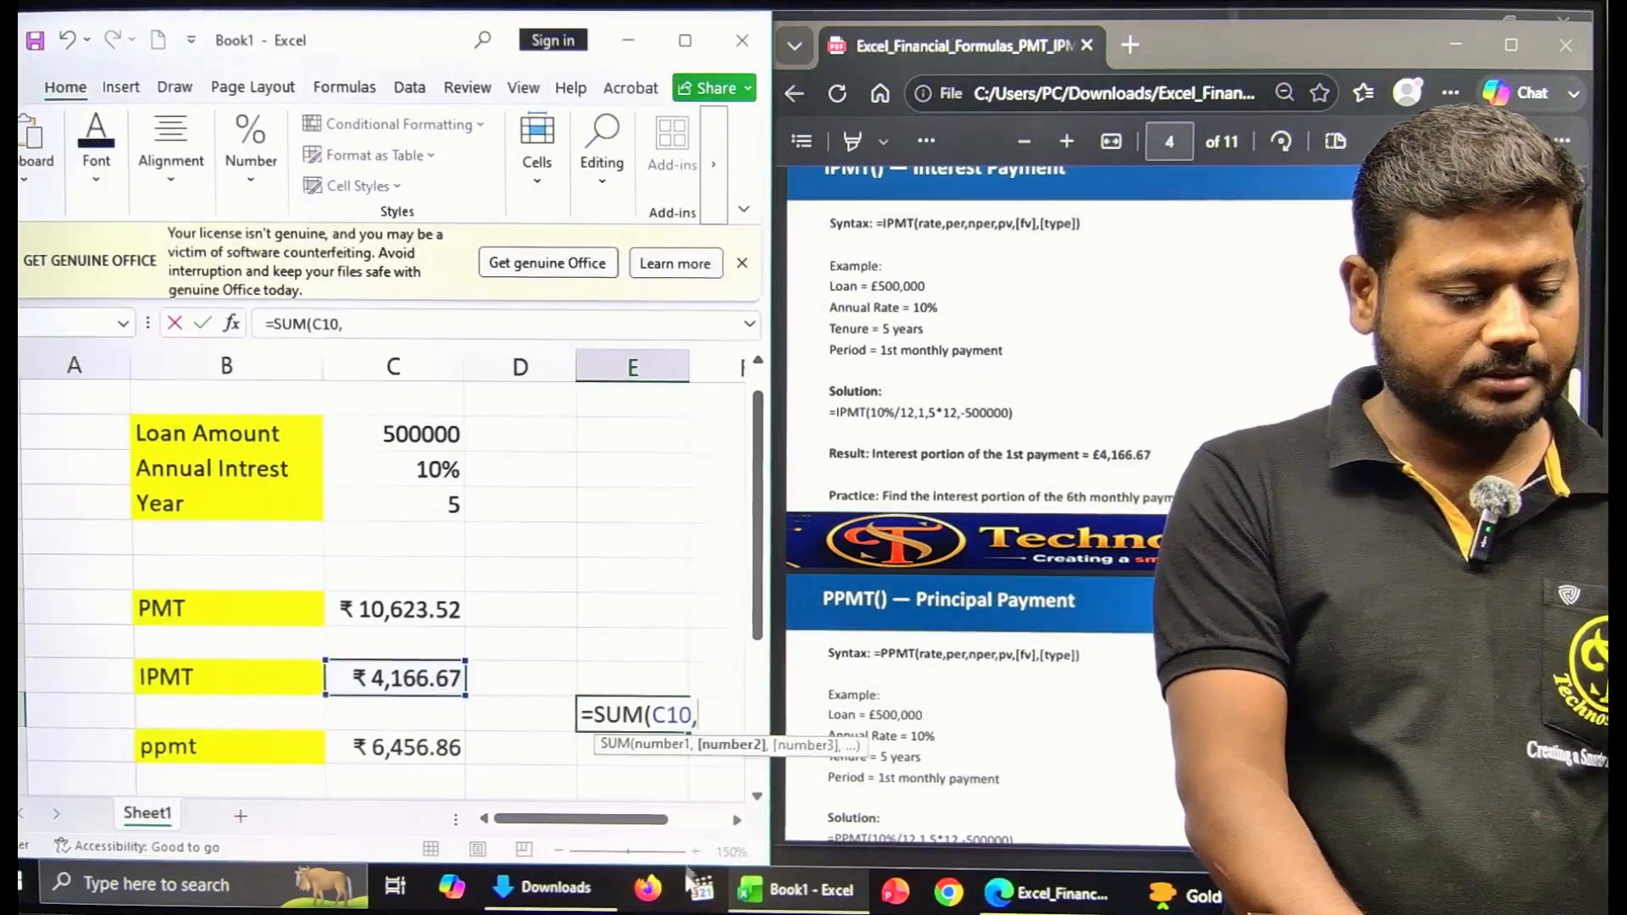
{"action": "left_click", "coordinate": [445, 762]}
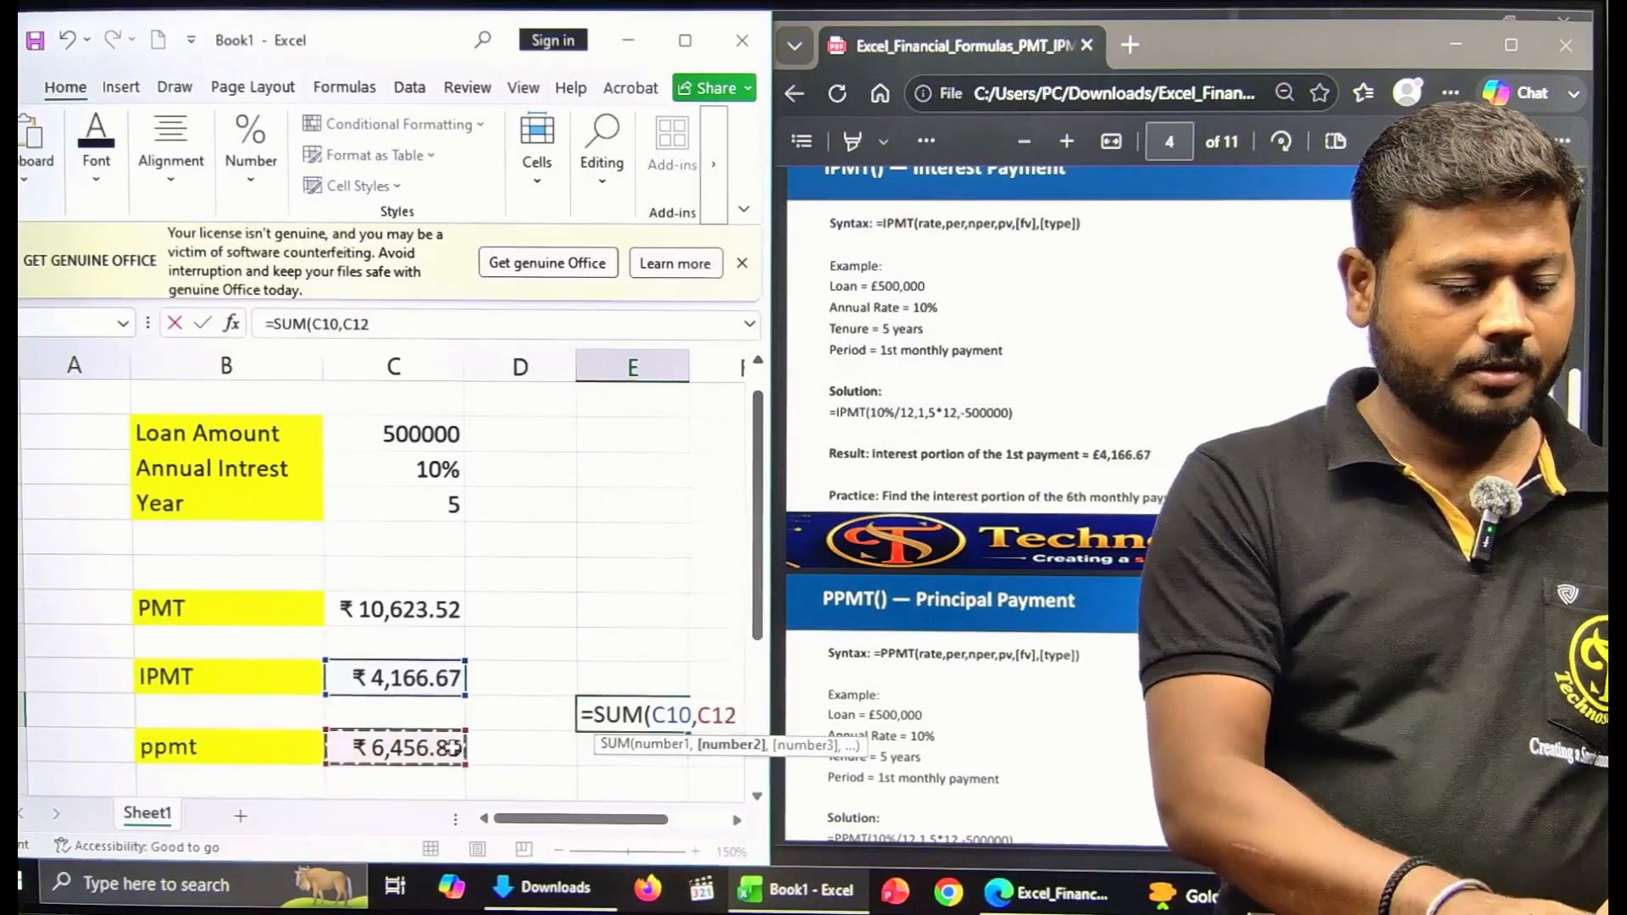
{"action": "key", "text": "Return"}
{"action": "left_click", "coordinate": [639, 711]}
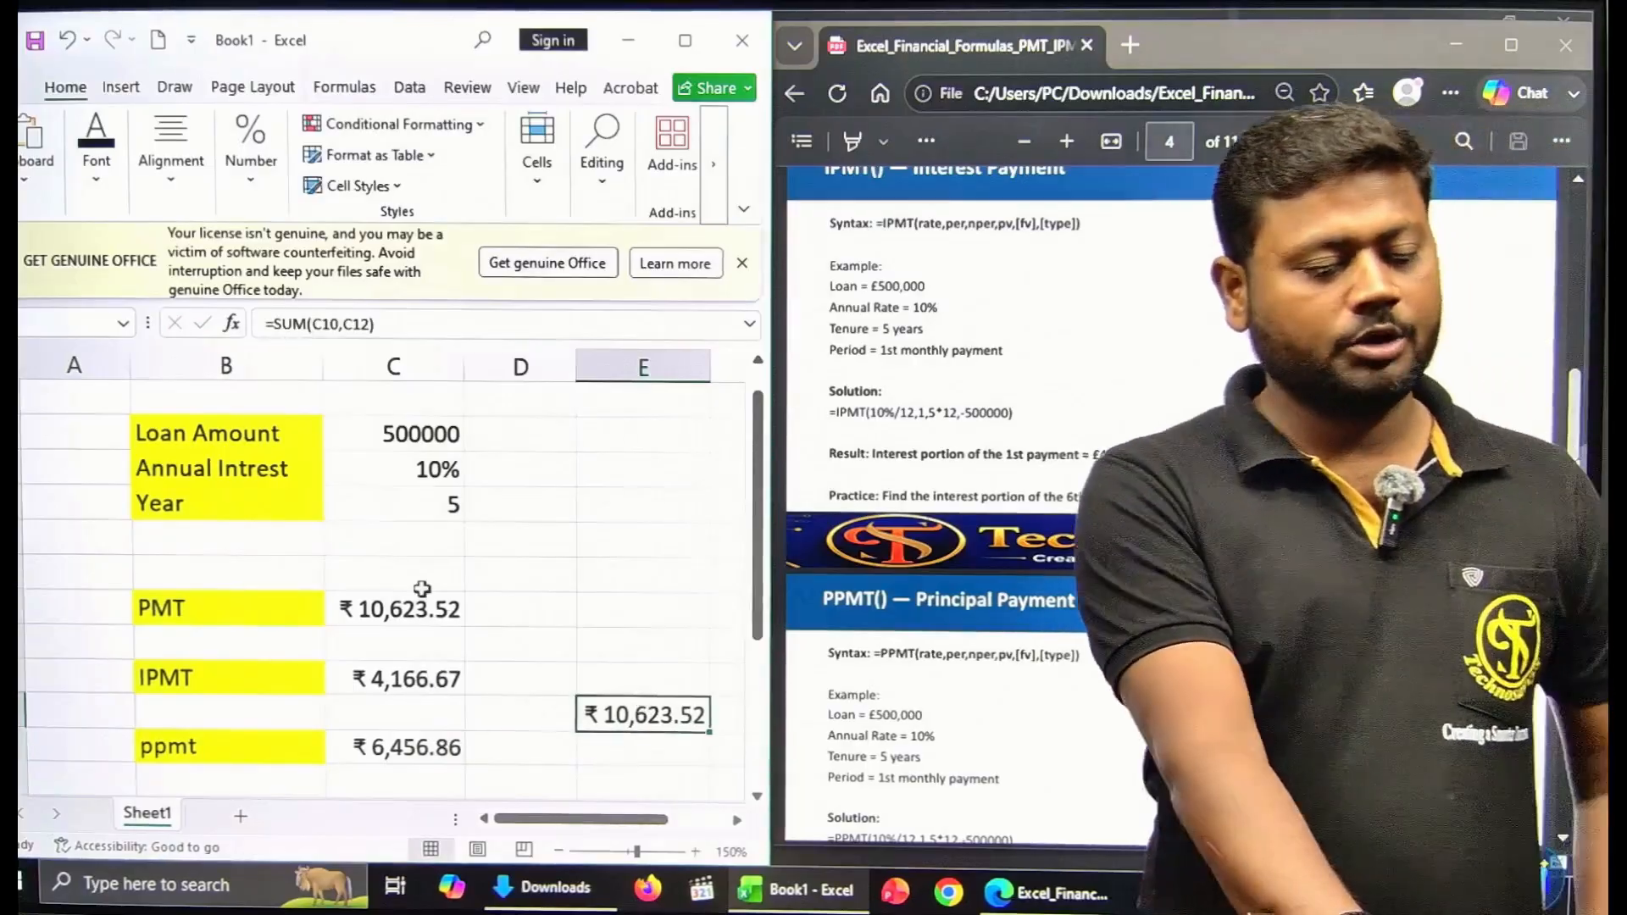
{"action": "left_click", "coordinate": [424, 606]}
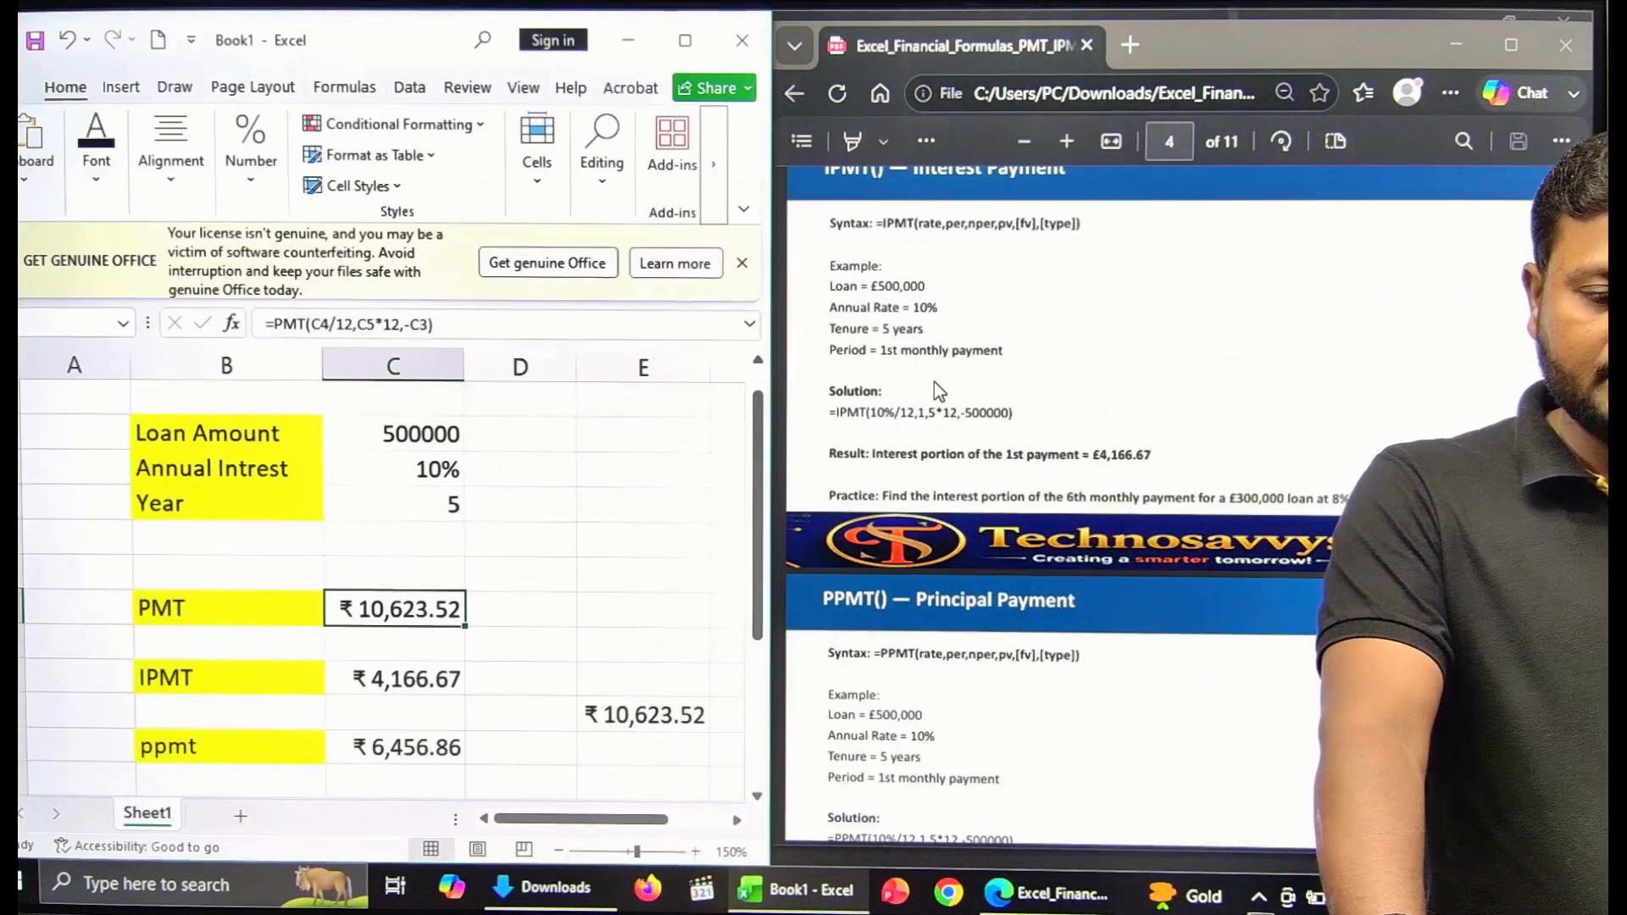
Consult the PV section of the PDF and add the labels Pv and Fv below ppmt, leaving a blank row before each
{"action": "scroll", "coordinate": [932, 383], "scroll_direction": "down", "scroll_amount": 5}
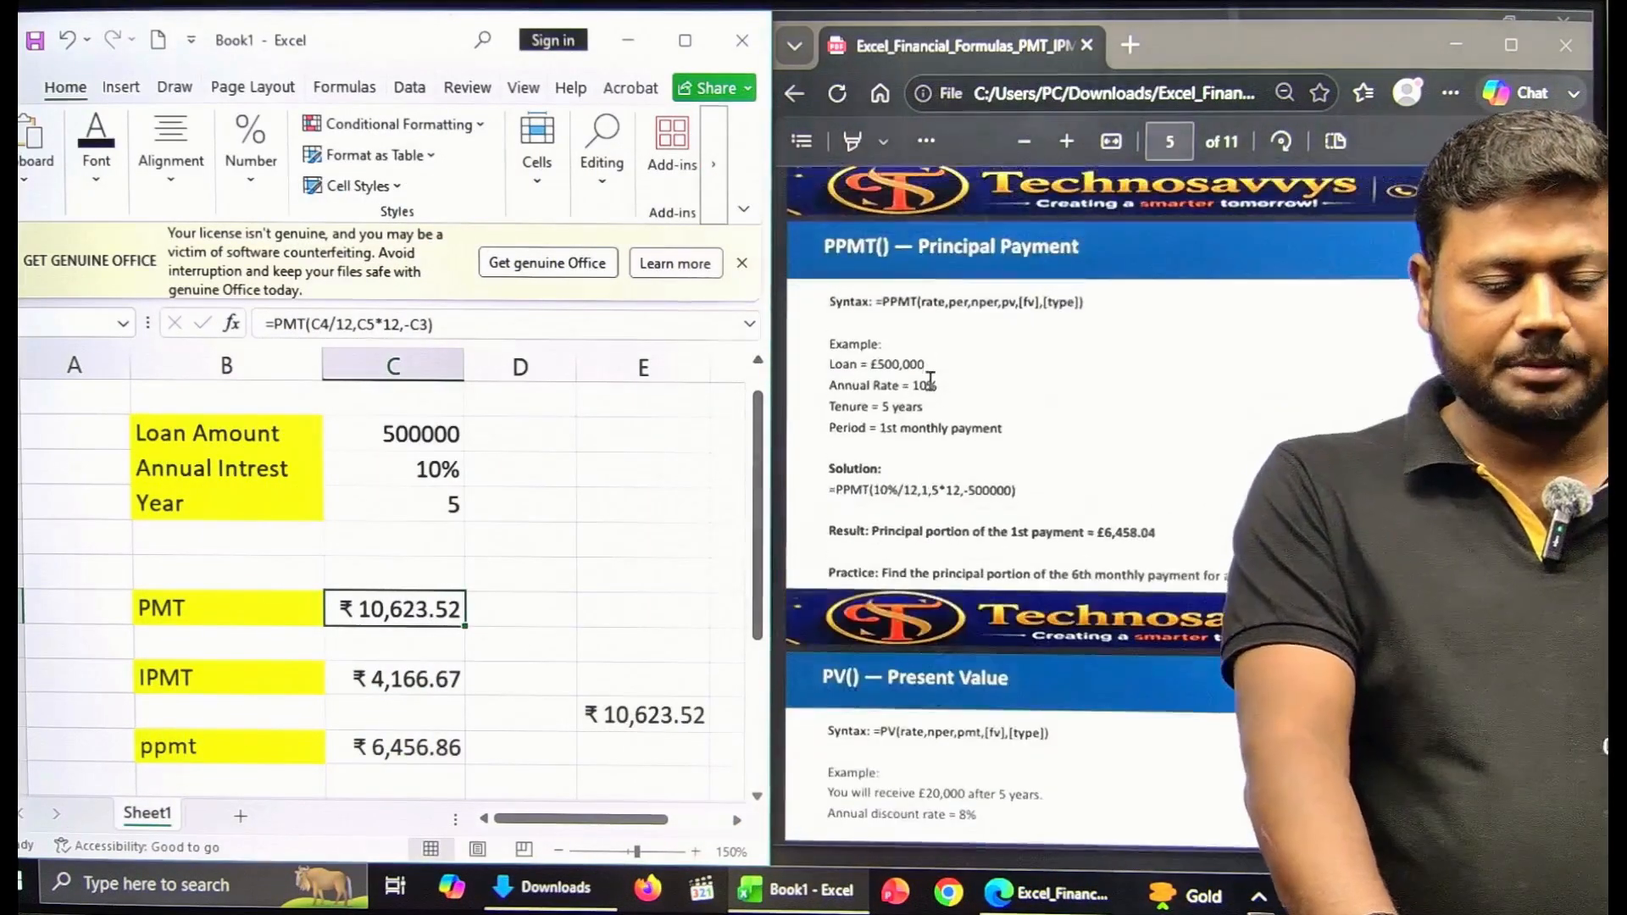
{"action": "scroll", "coordinate": [929, 382], "scroll_direction": "down", "scroll_amount": 3}
{"action": "scroll", "coordinate": [929, 382], "scroll_direction": "down", "scroll_amount": 2}
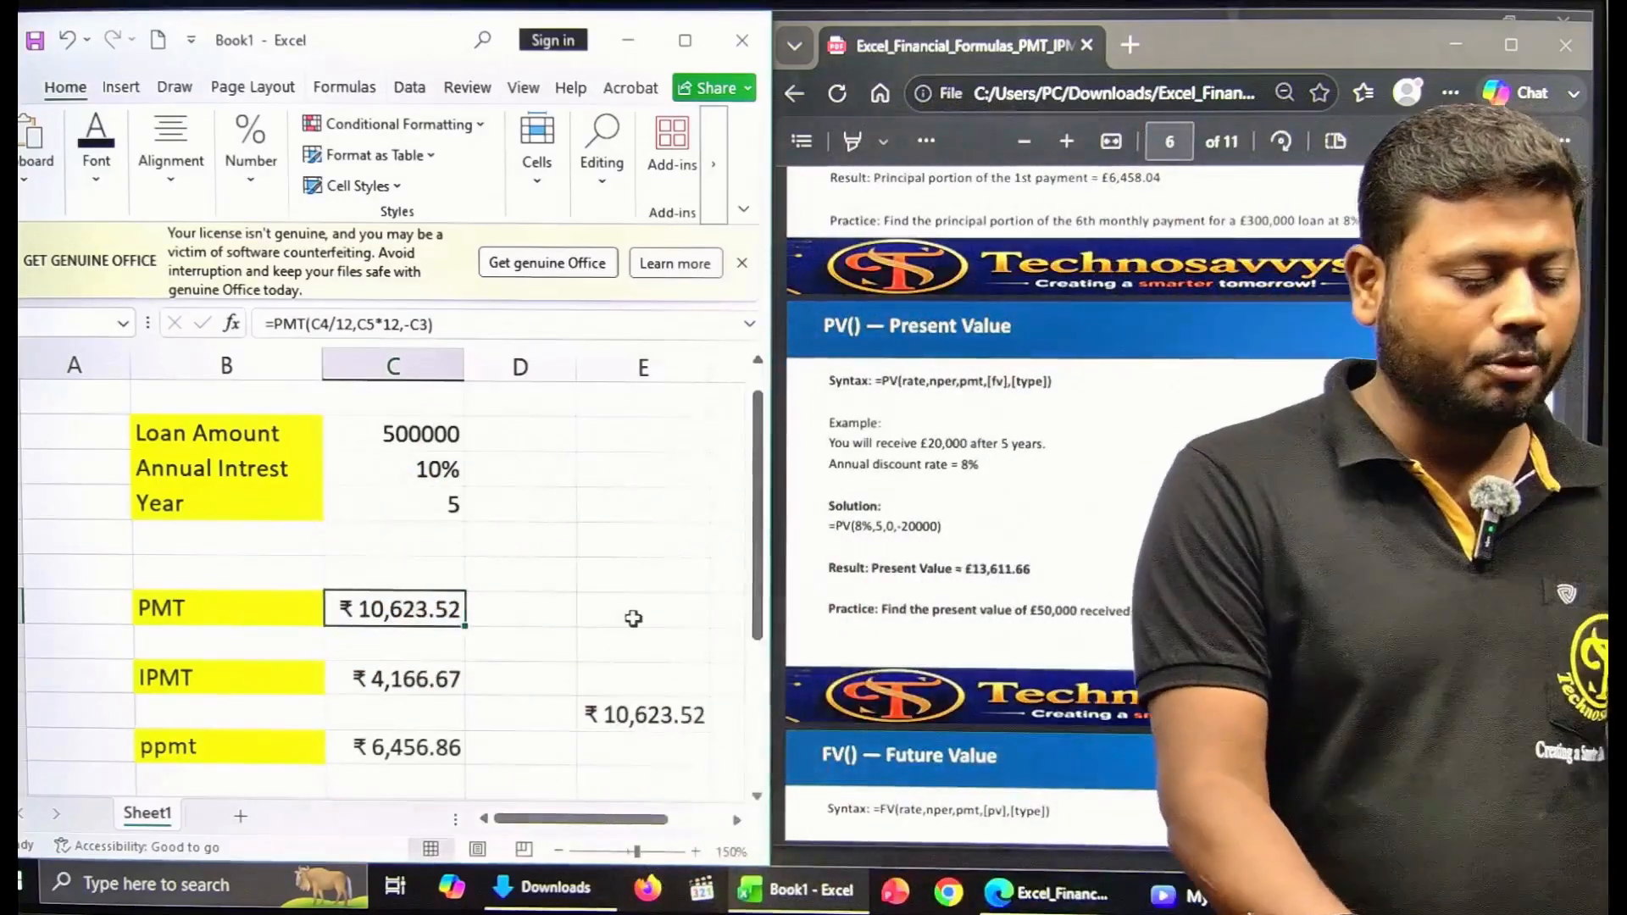
{"action": "scroll", "coordinate": [633, 618], "scroll_direction": "down", "scroll_amount": 2}
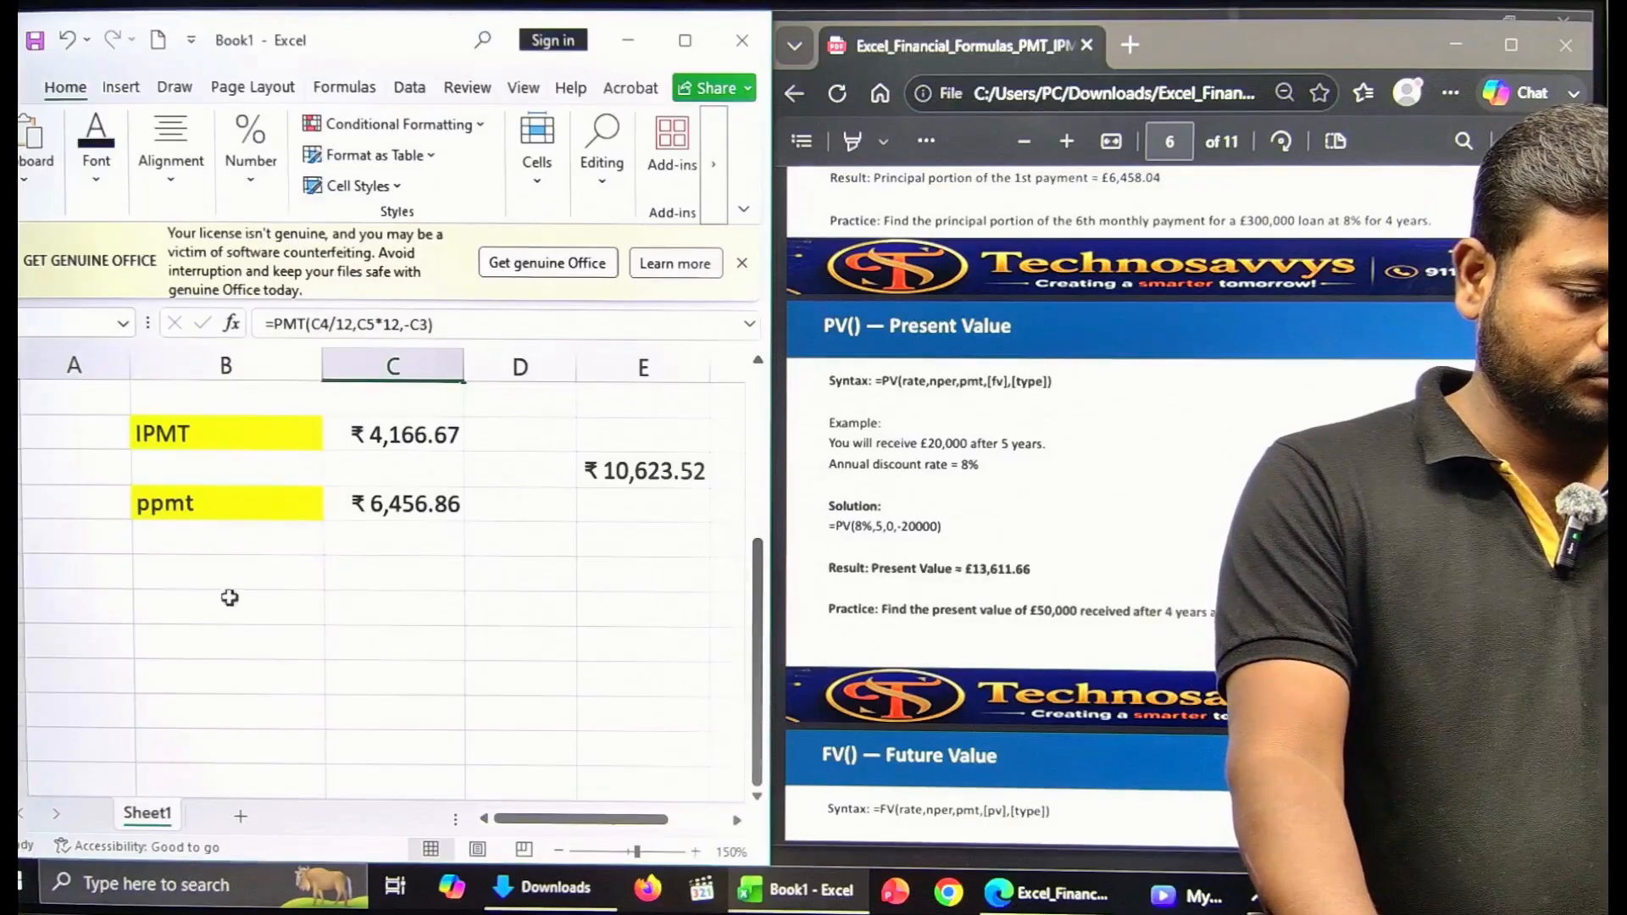
{"action": "left_click", "coordinate": [243, 563]}
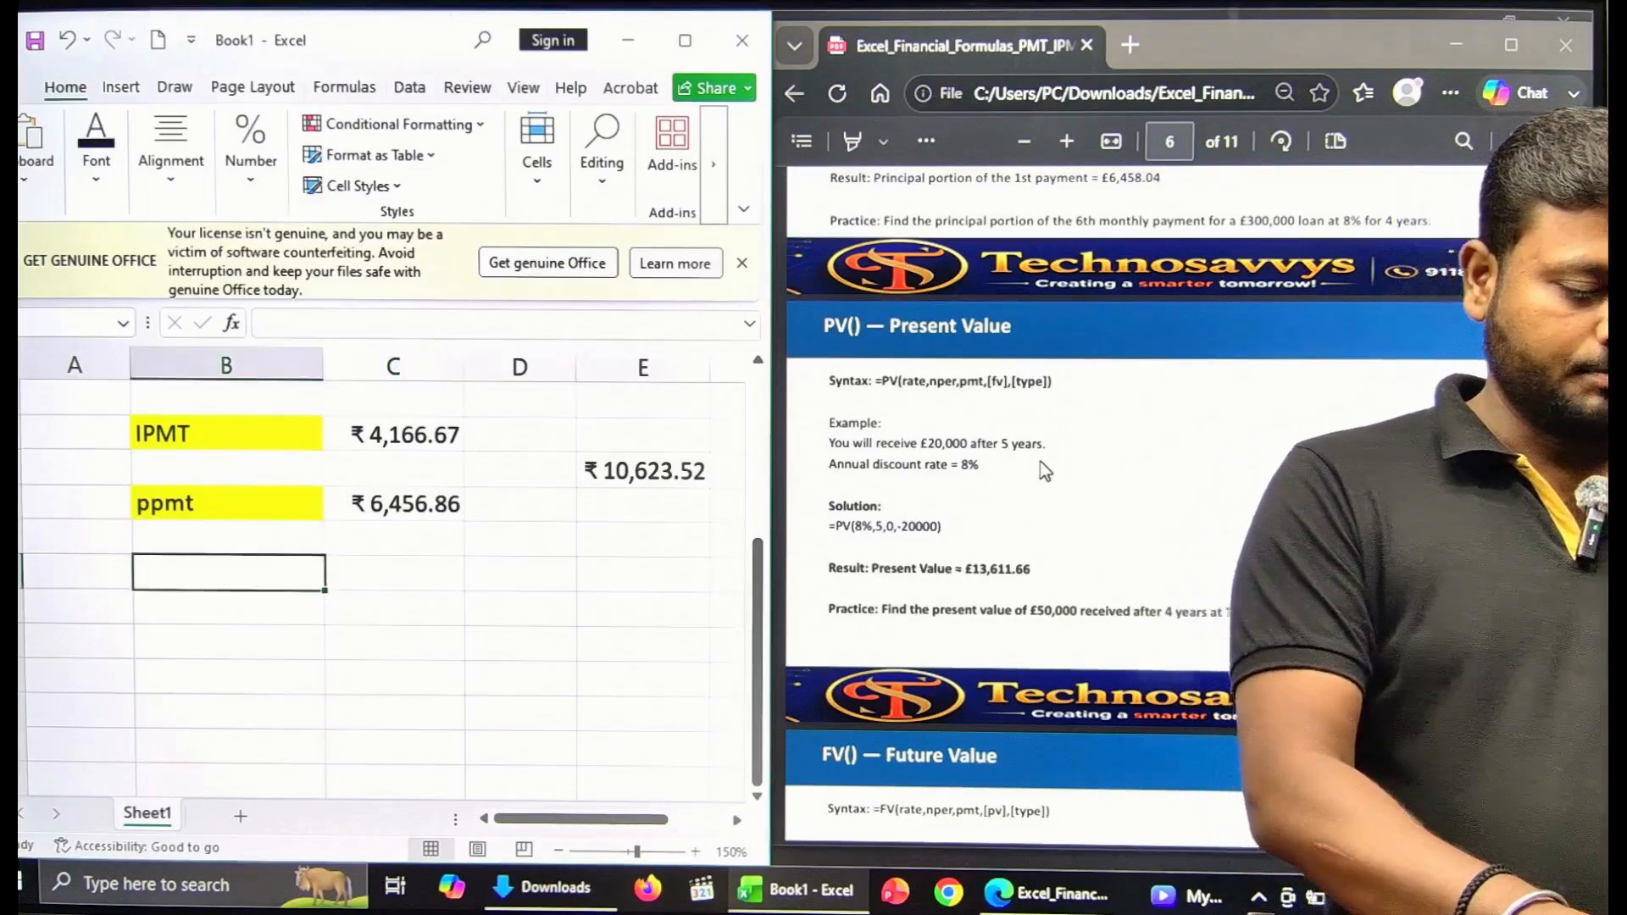
{"action": "type", "text": "Pv"}
{"action": "key", "text": "Return"}
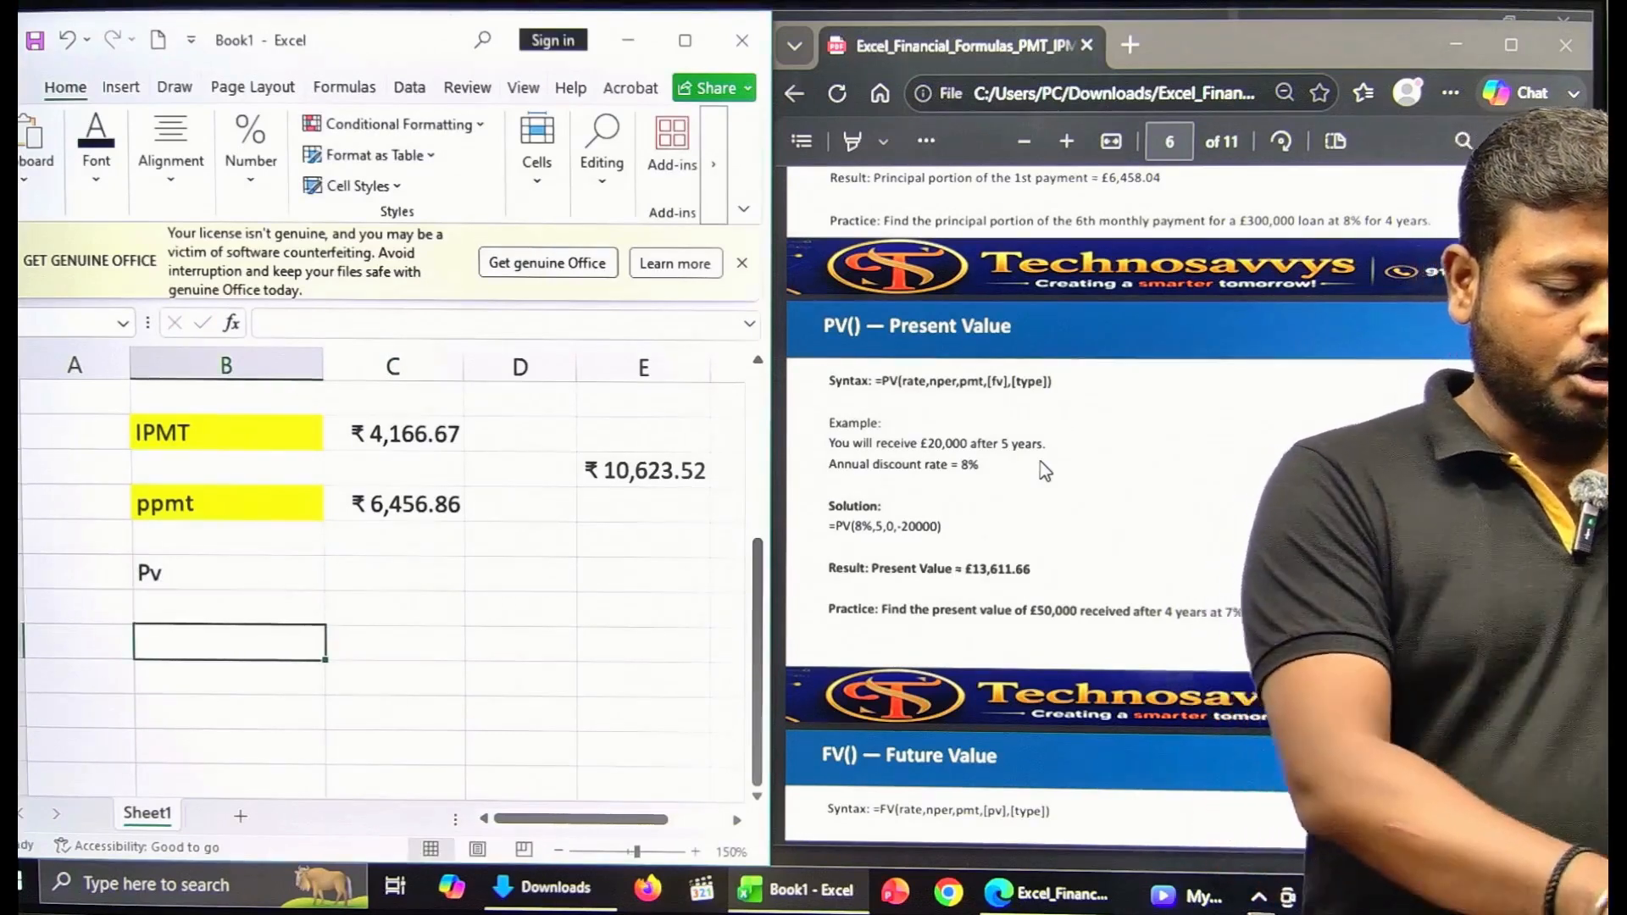
{"action": "type", "text": "Fv"}
{"action": "key", "text": "Return"}
Fill the Pv and Fv label cells yellow
{"action": "key", "text": "Up"}
{"action": "key", "text": "Up"}
{"action": "key", "text": "Up"}
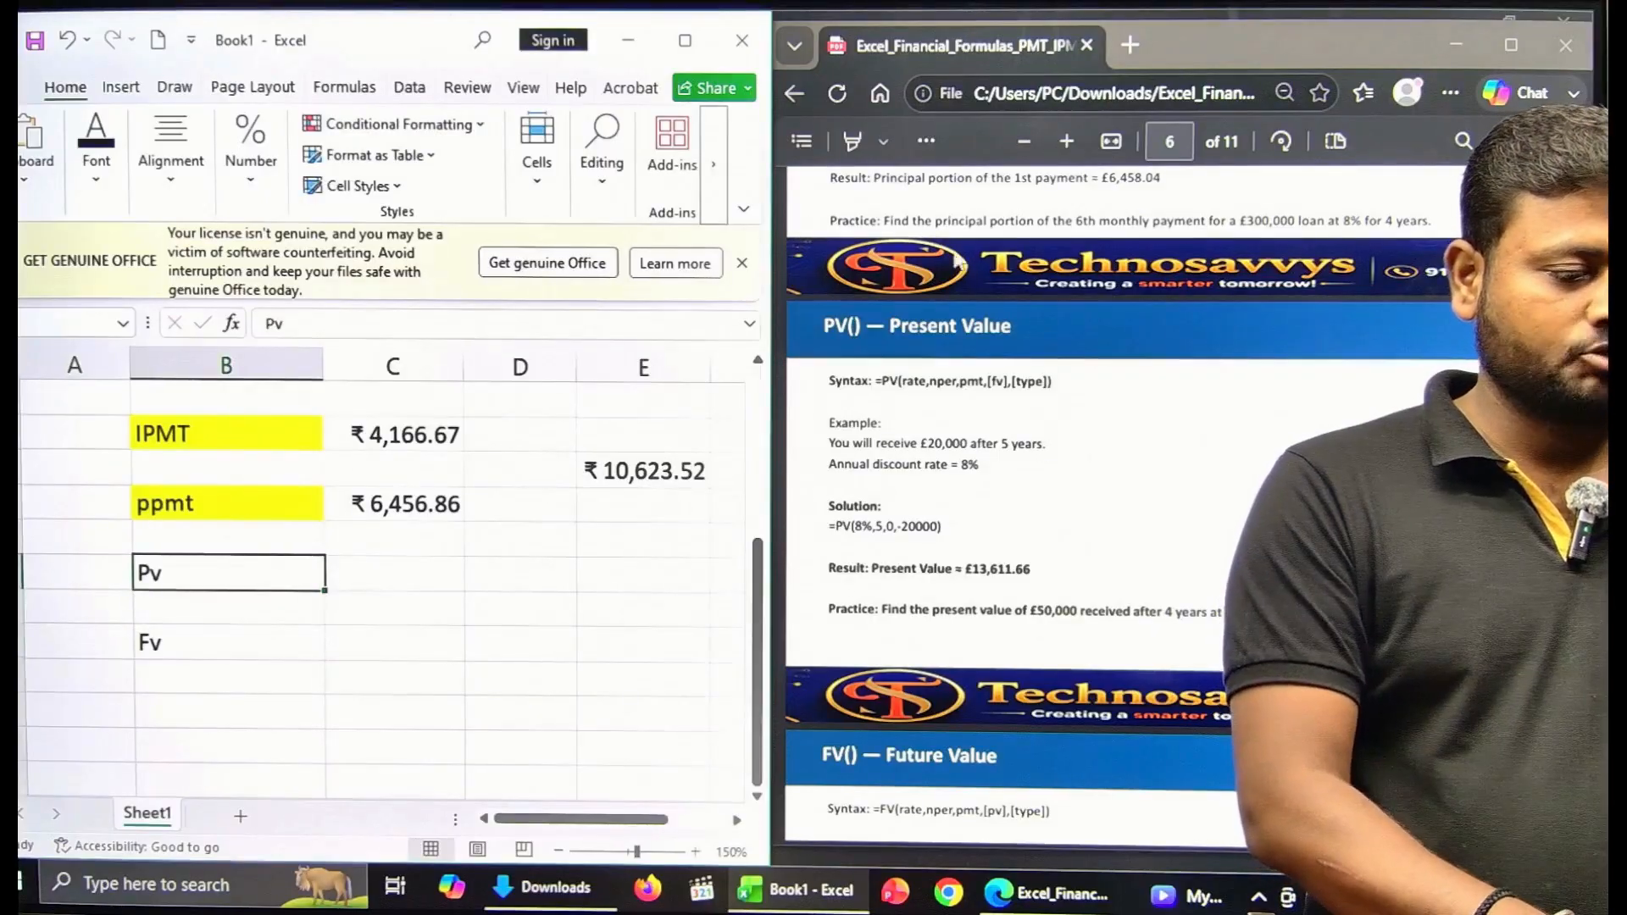
{"action": "left_click", "coordinate": [96, 148]}
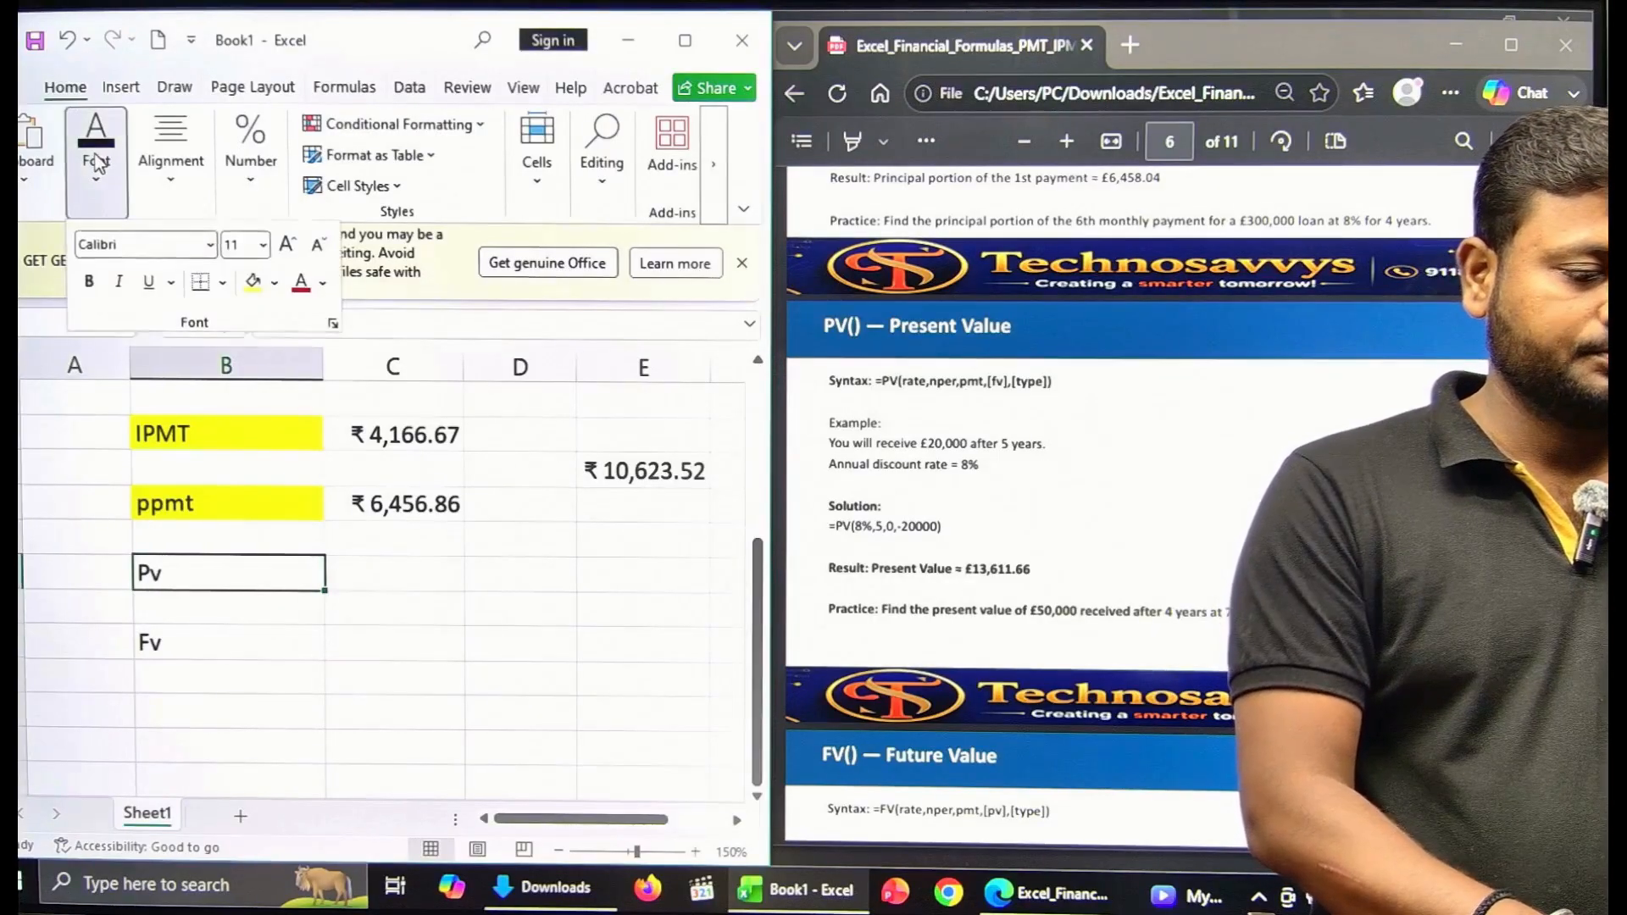
{"action": "left_click", "coordinate": [252, 283]}
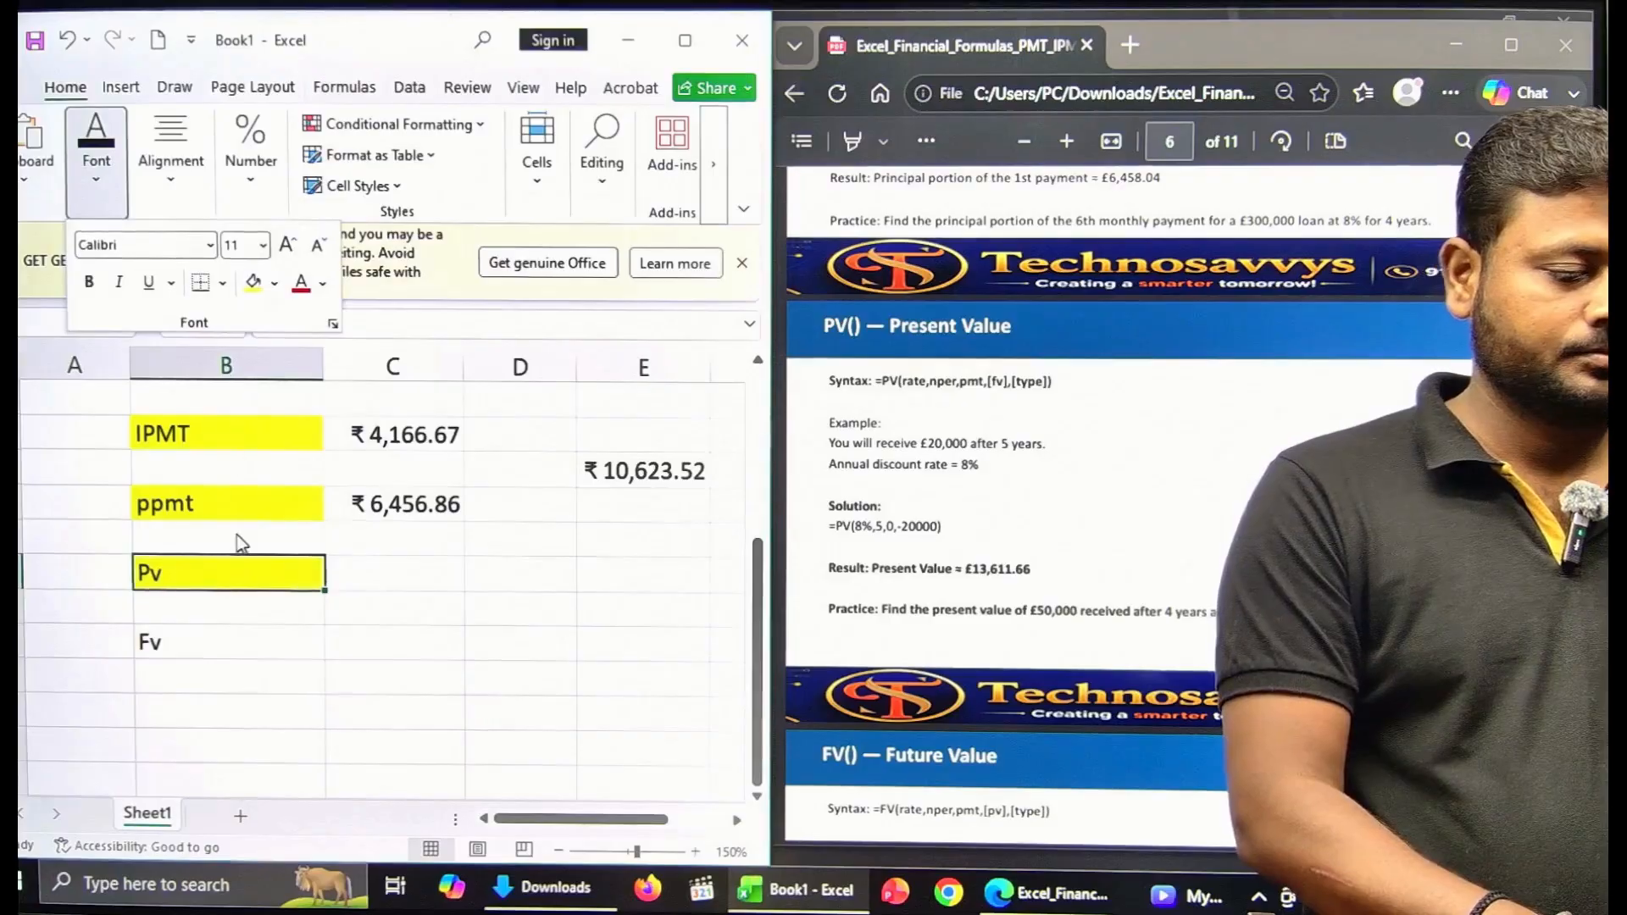
{"action": "left_click", "coordinate": [213, 655]}
{"action": "left_click", "coordinate": [212, 648]}
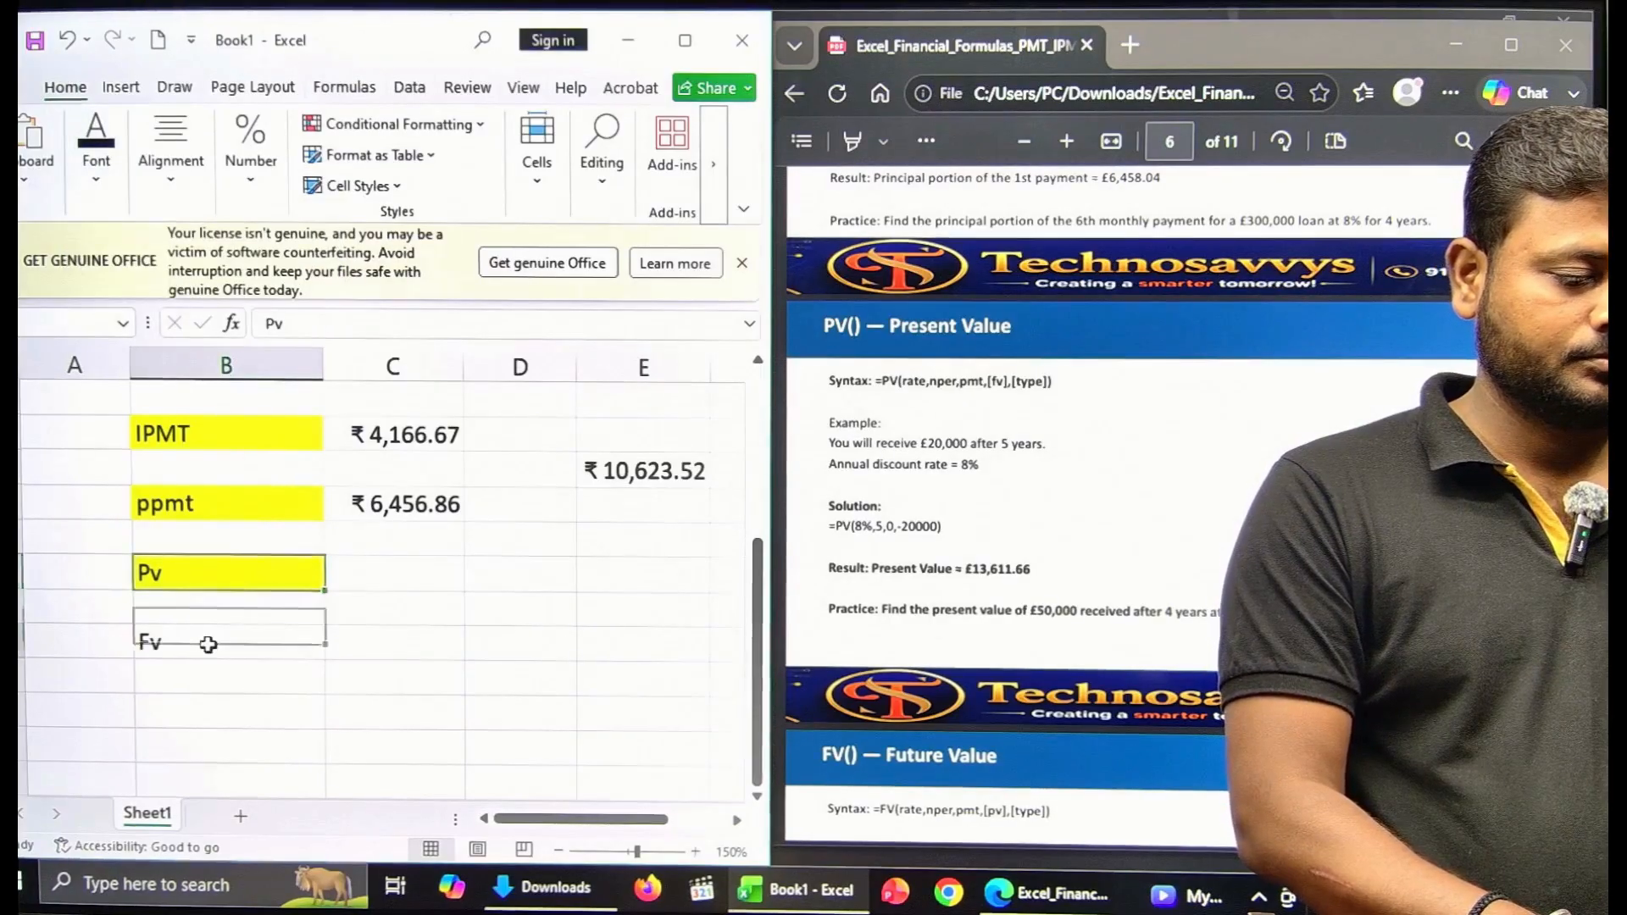
{"action": "left_click", "coordinate": [94, 141]}
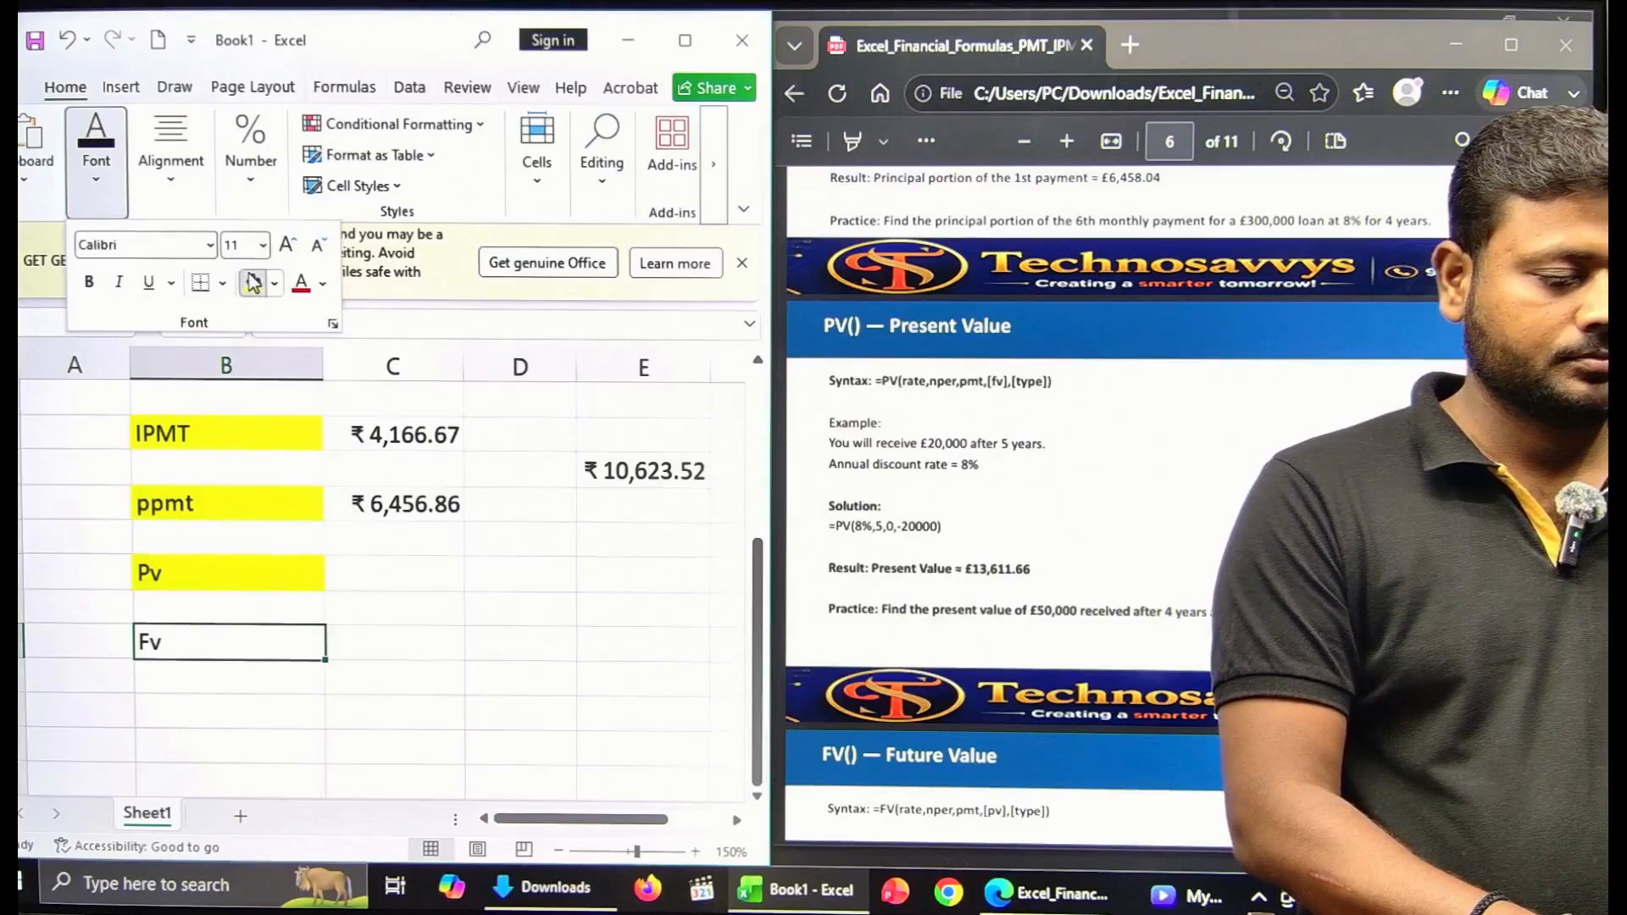
{"action": "left_click", "coordinate": [252, 283]}
{"action": "left_click", "coordinate": [372, 578]}
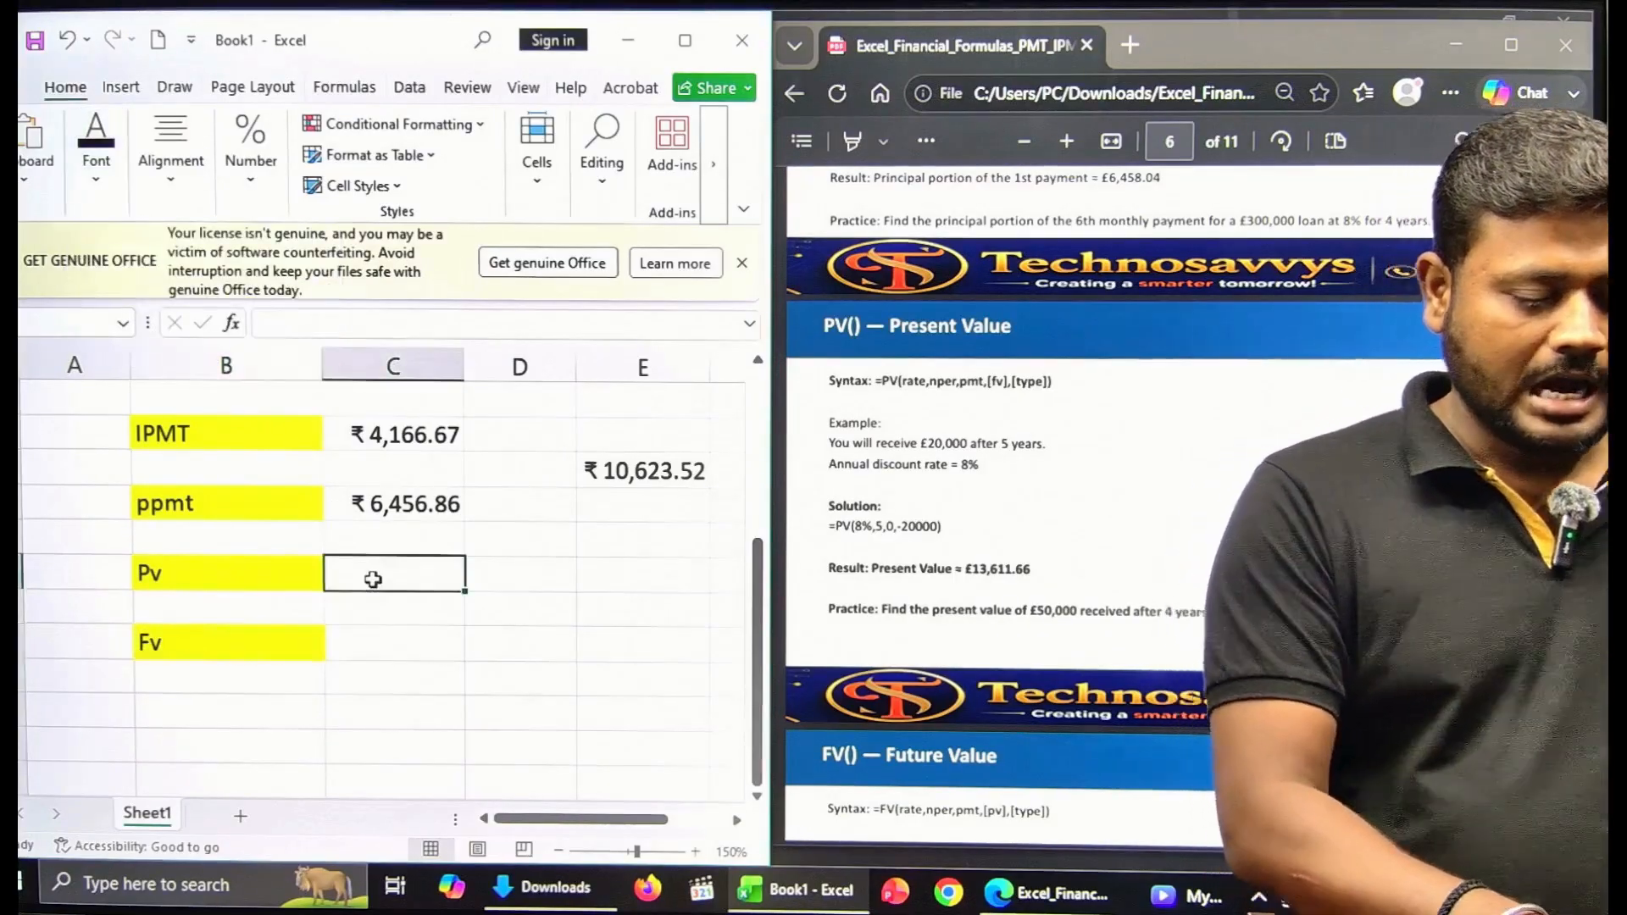
{"action": "type", "text": "="}
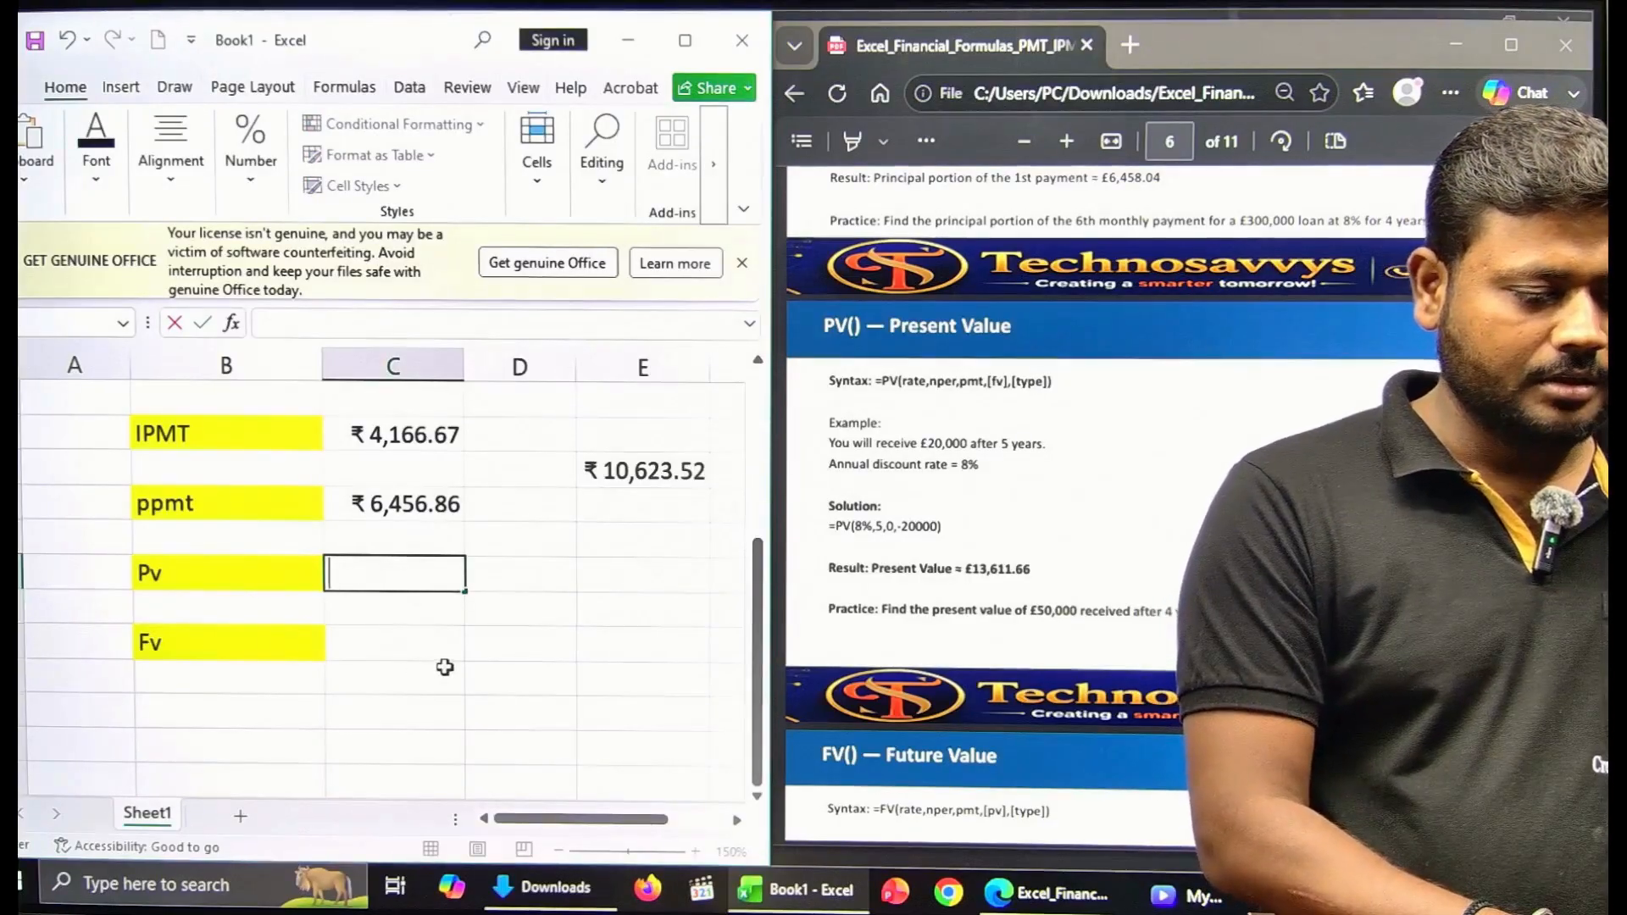
{"action": "left_click", "coordinate": [445, 667]}
{"action": "left_click", "coordinate": [336, 737]}
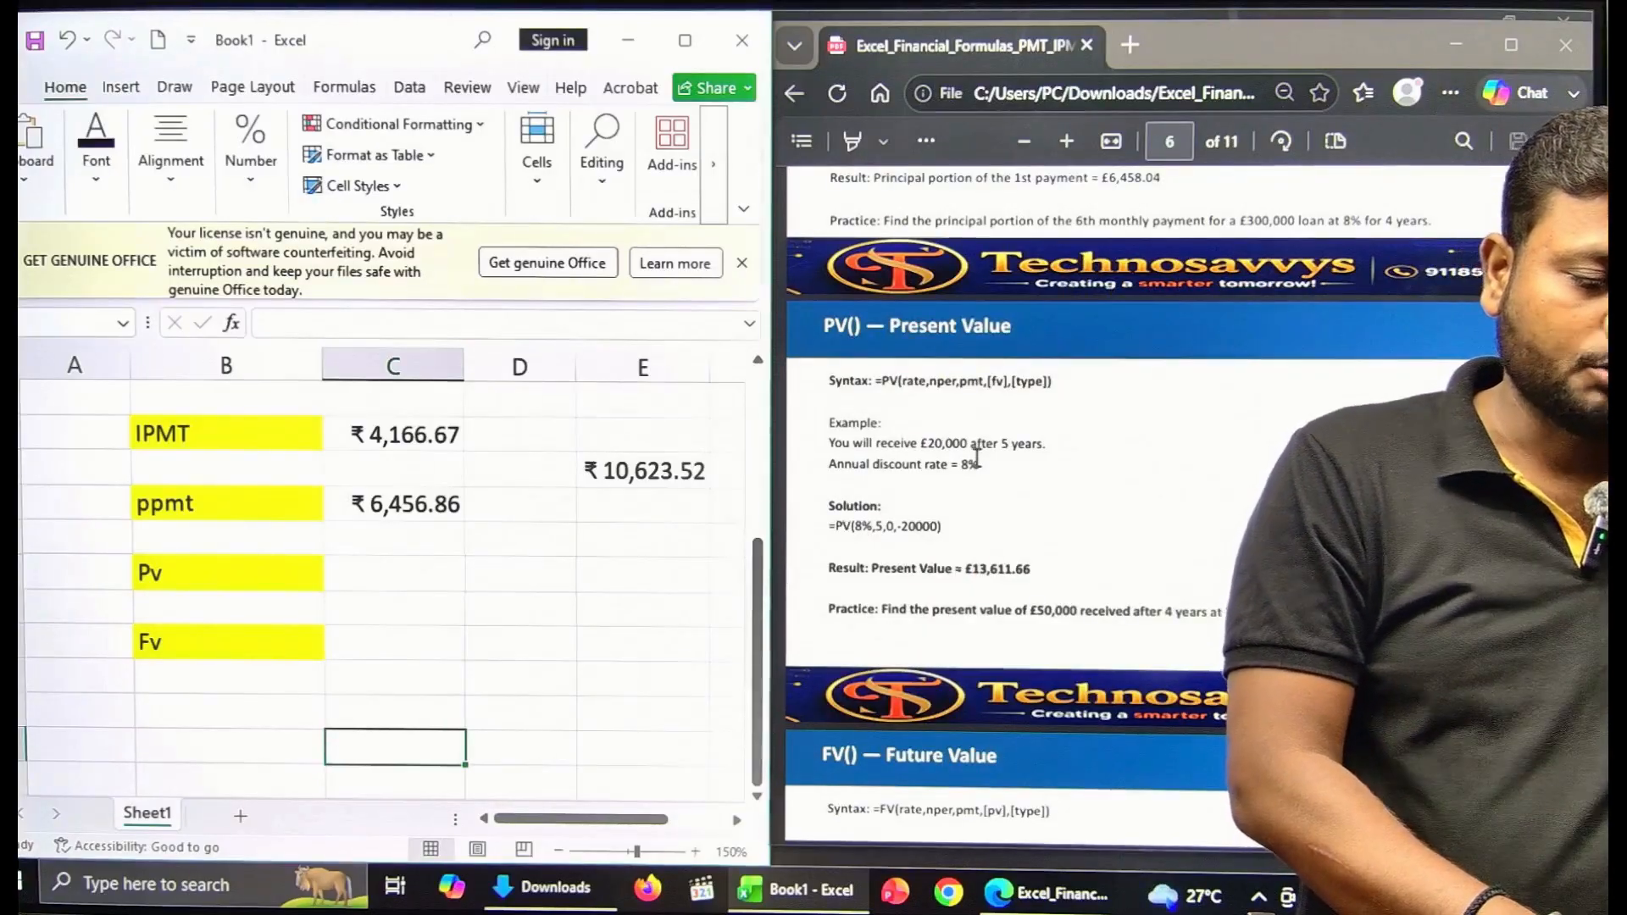
Examine the PV example in the PDF, focusing on the amount, number of years and annual discount rate
{"action": "left_click_drag", "start_coordinate": [978, 464], "coordinate": [818, 421]}
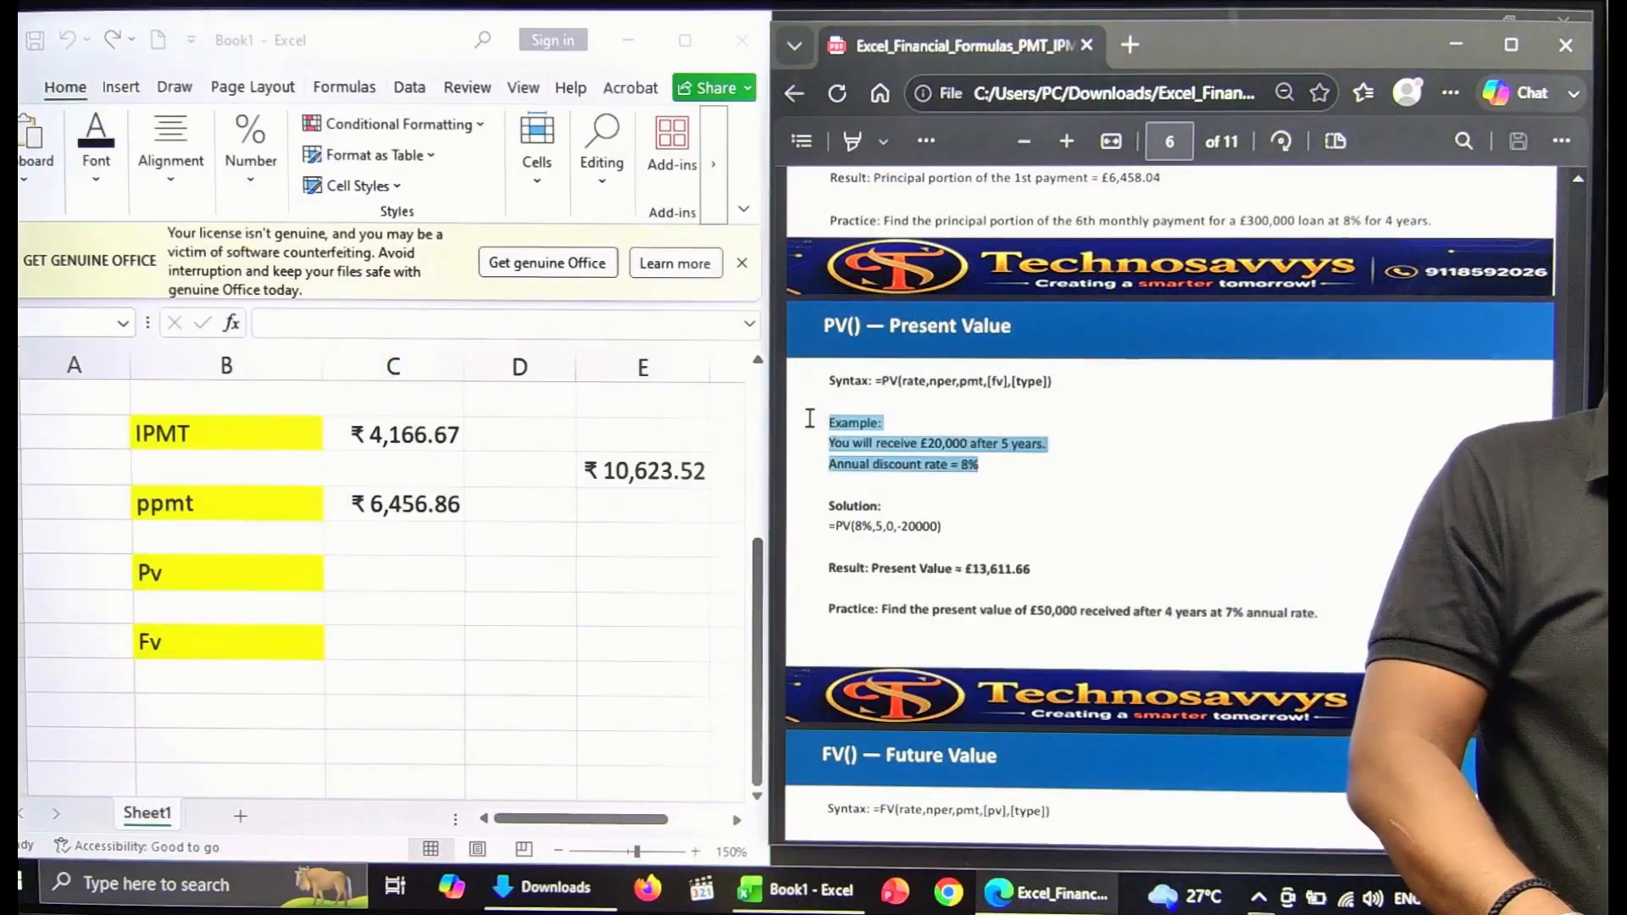
{"action": "left_click", "coordinate": [1034, 495]}
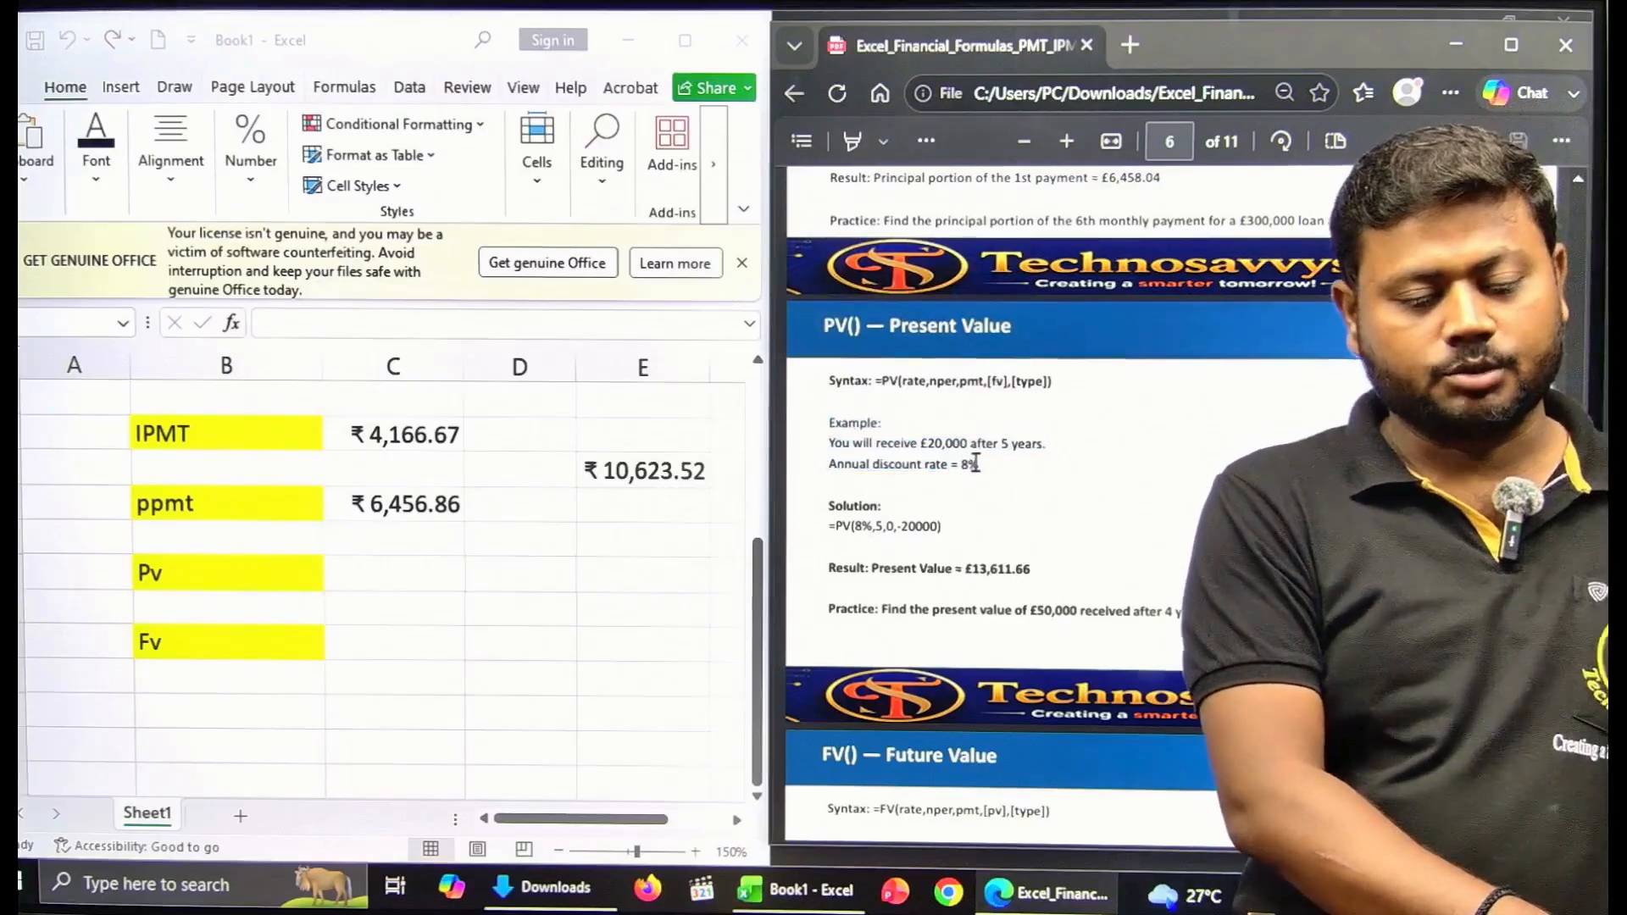
{"action": "scroll", "coordinate": [974, 464], "scroll_direction": "up", "scroll_amount": 1}
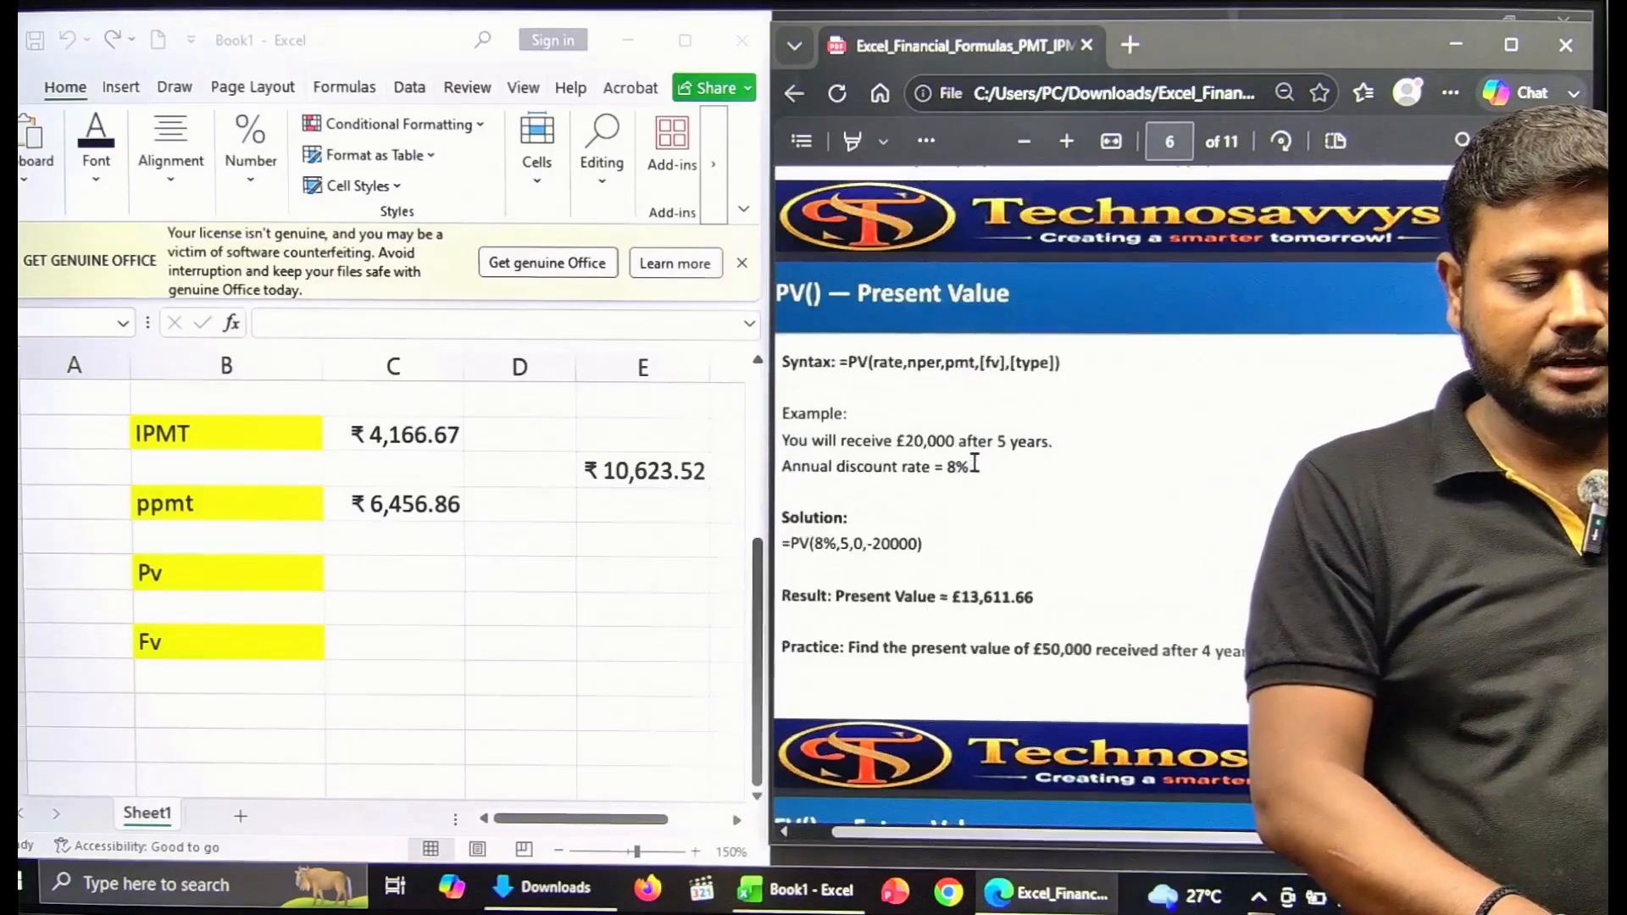
Calculate the present value beside the Pv label with =PV(8%,5,0,-20000)
{"action": "scroll", "coordinate": [925, 472], "scroll_direction": "left", "scroll_amount": 1}
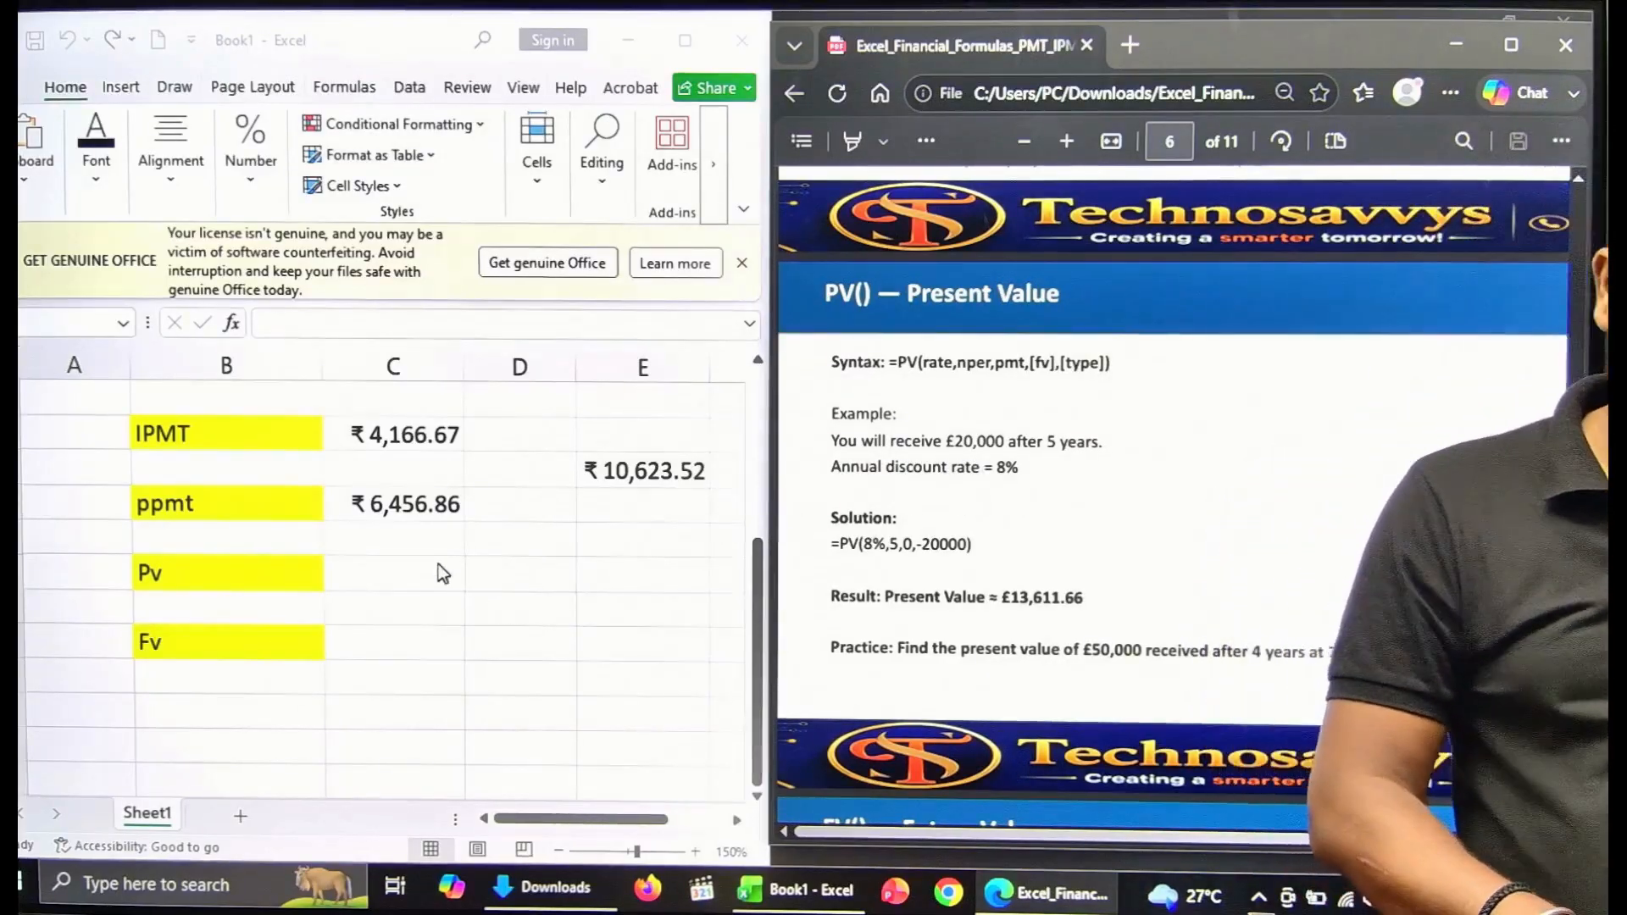
{"action": "left_click", "coordinate": [428, 562]}
{"action": "left_click", "coordinate": [414, 578]}
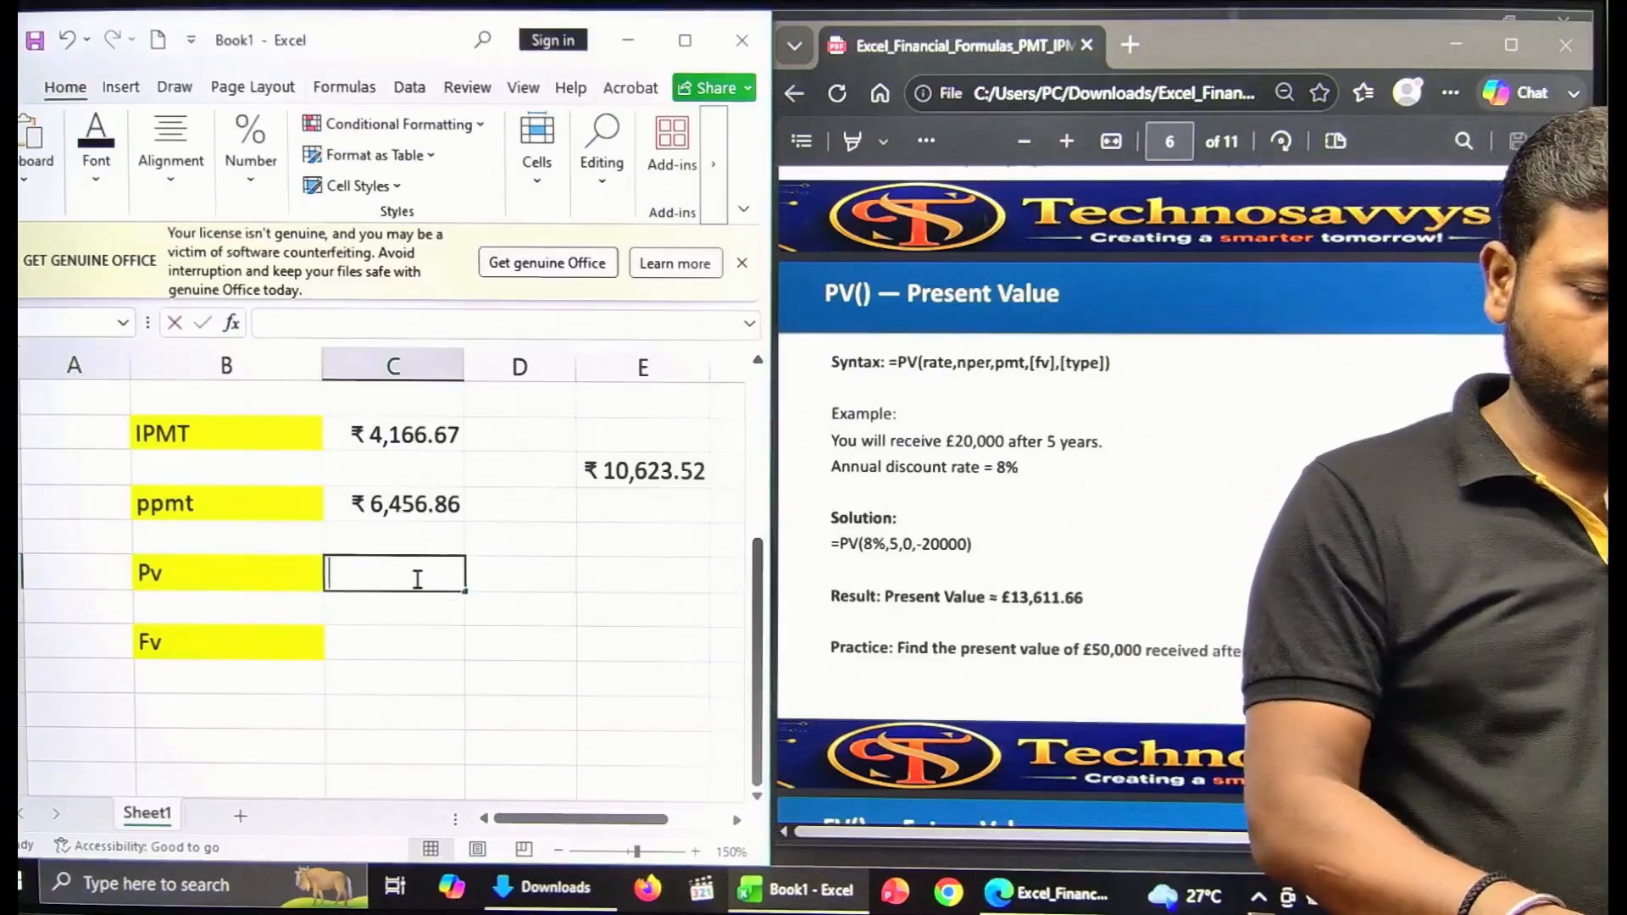
{"action": "type", "text": "=pv"}
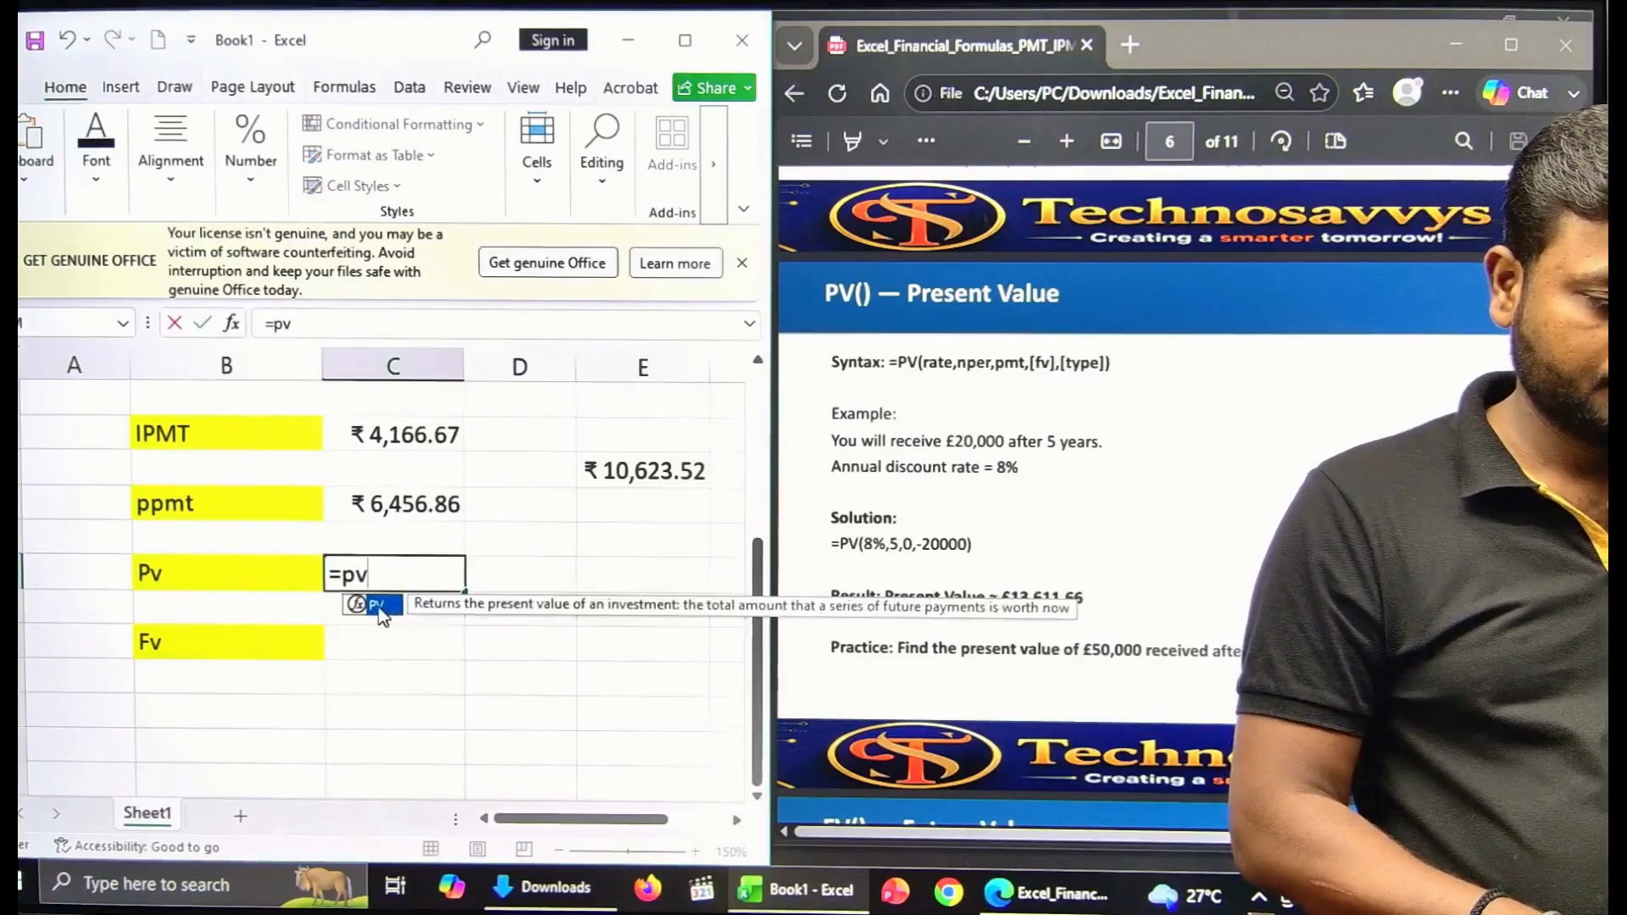
{"action": "double_click", "coordinate": [379, 607]}
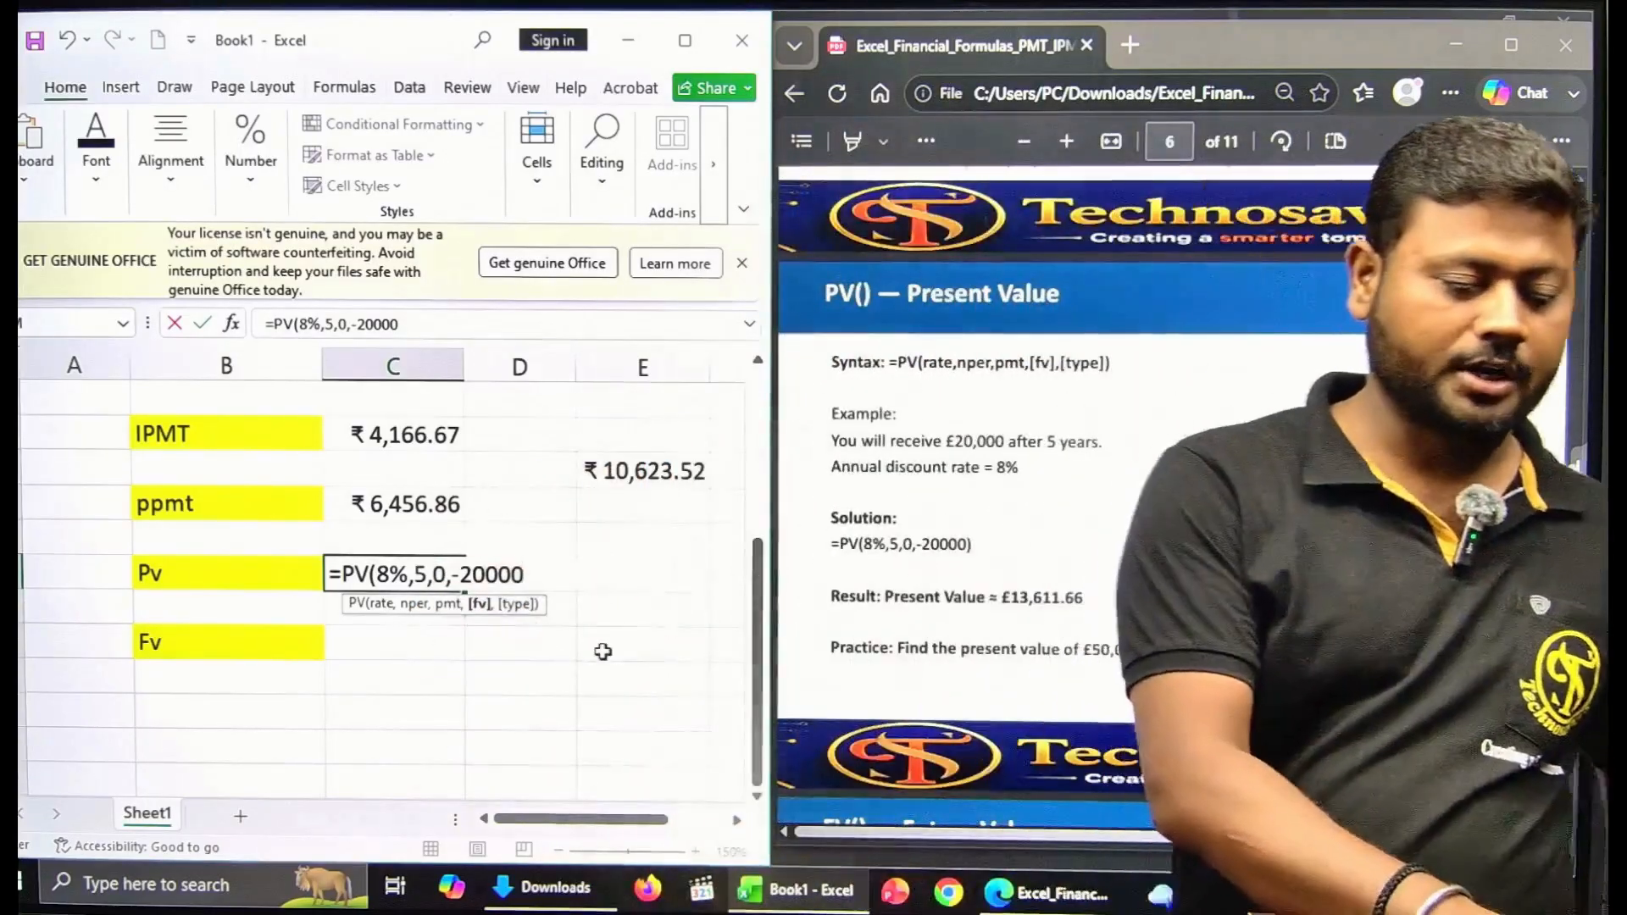
{"action": "key", "text": "Return"}
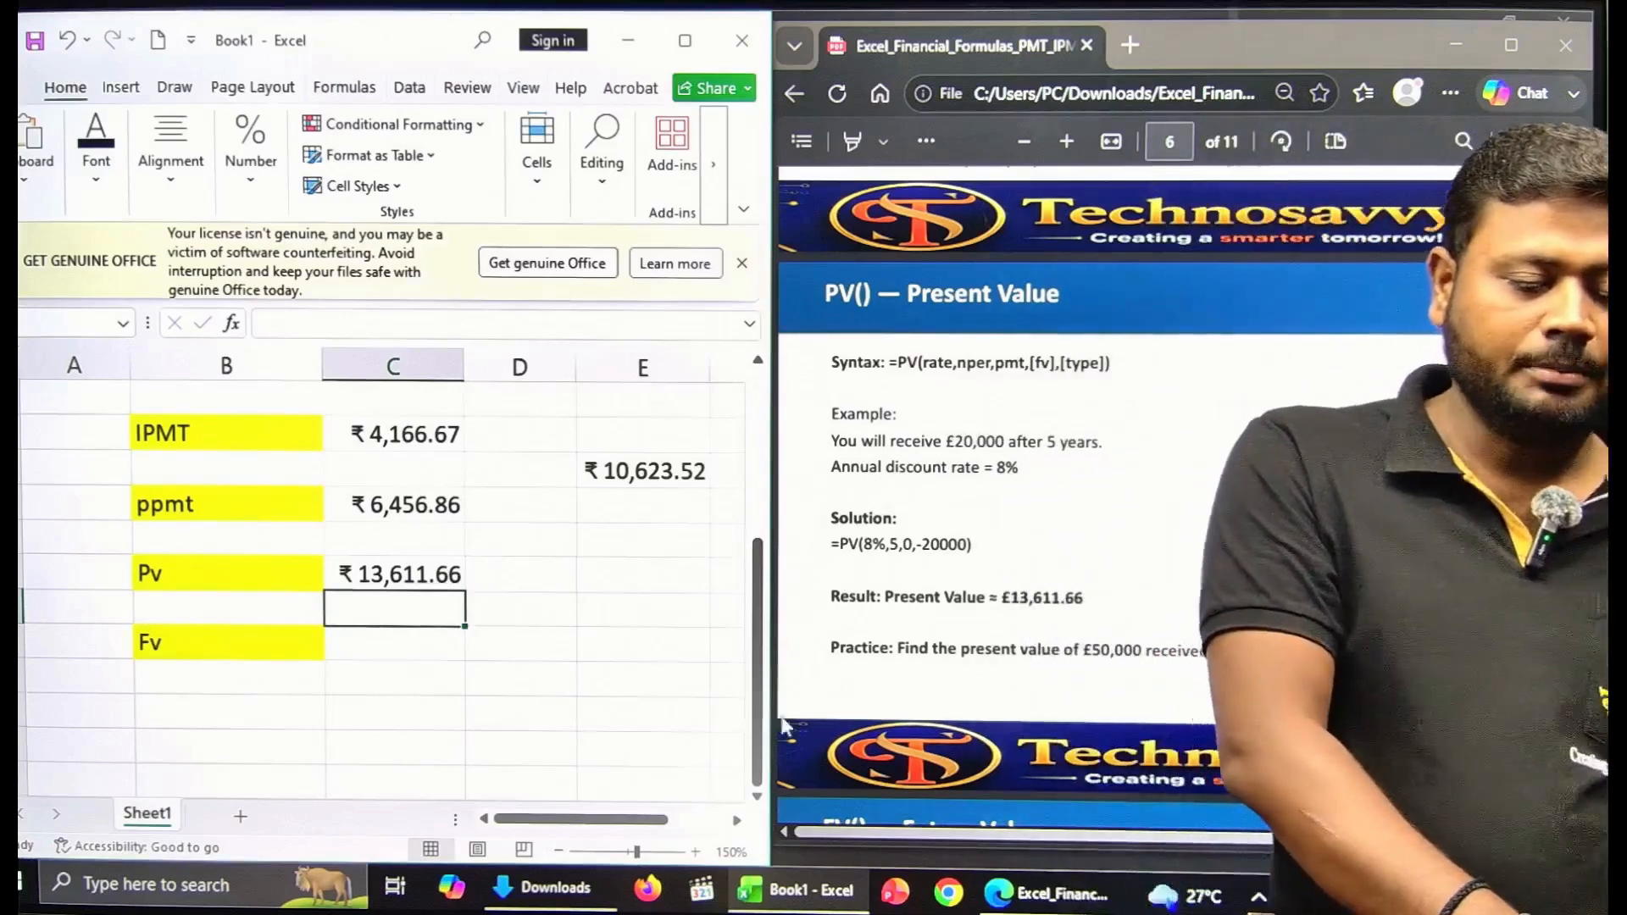
Consult the FV section of the PDF and add the label investment in D17, widening column D to fit it
{"action": "scroll", "coordinate": [818, 720], "scroll_direction": "down", "scroll_amount": 5}
{"action": "scroll", "coordinate": [817, 719], "scroll_direction": "up", "scroll_amount": 6}
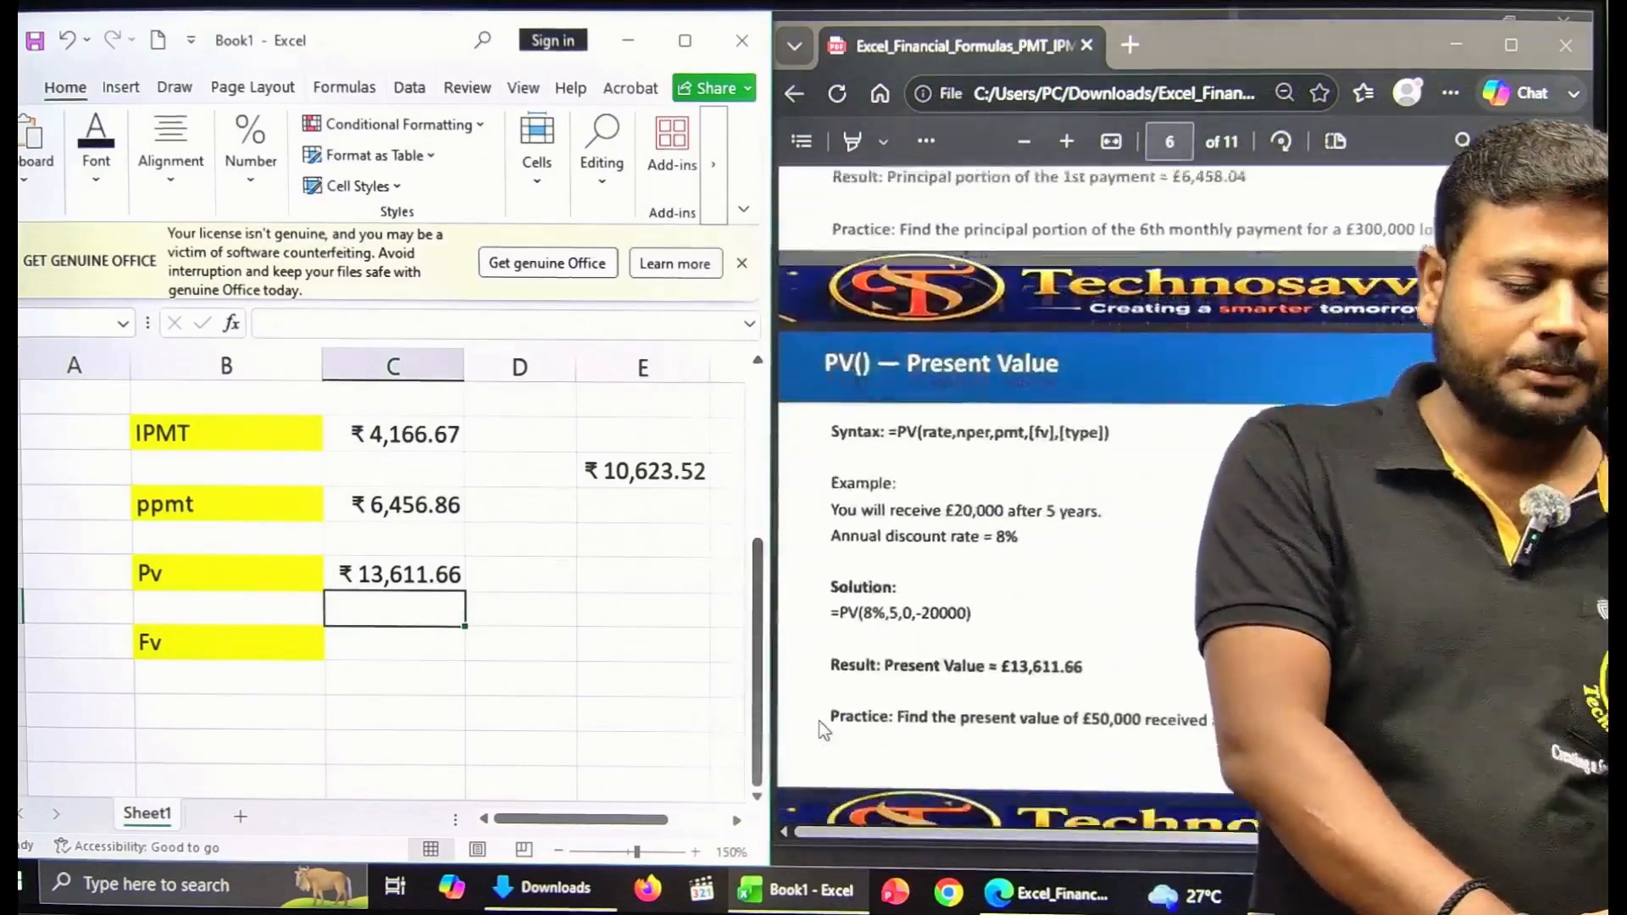
{"action": "scroll", "coordinate": [819, 721], "scroll_direction": "down", "scroll_amount": 6}
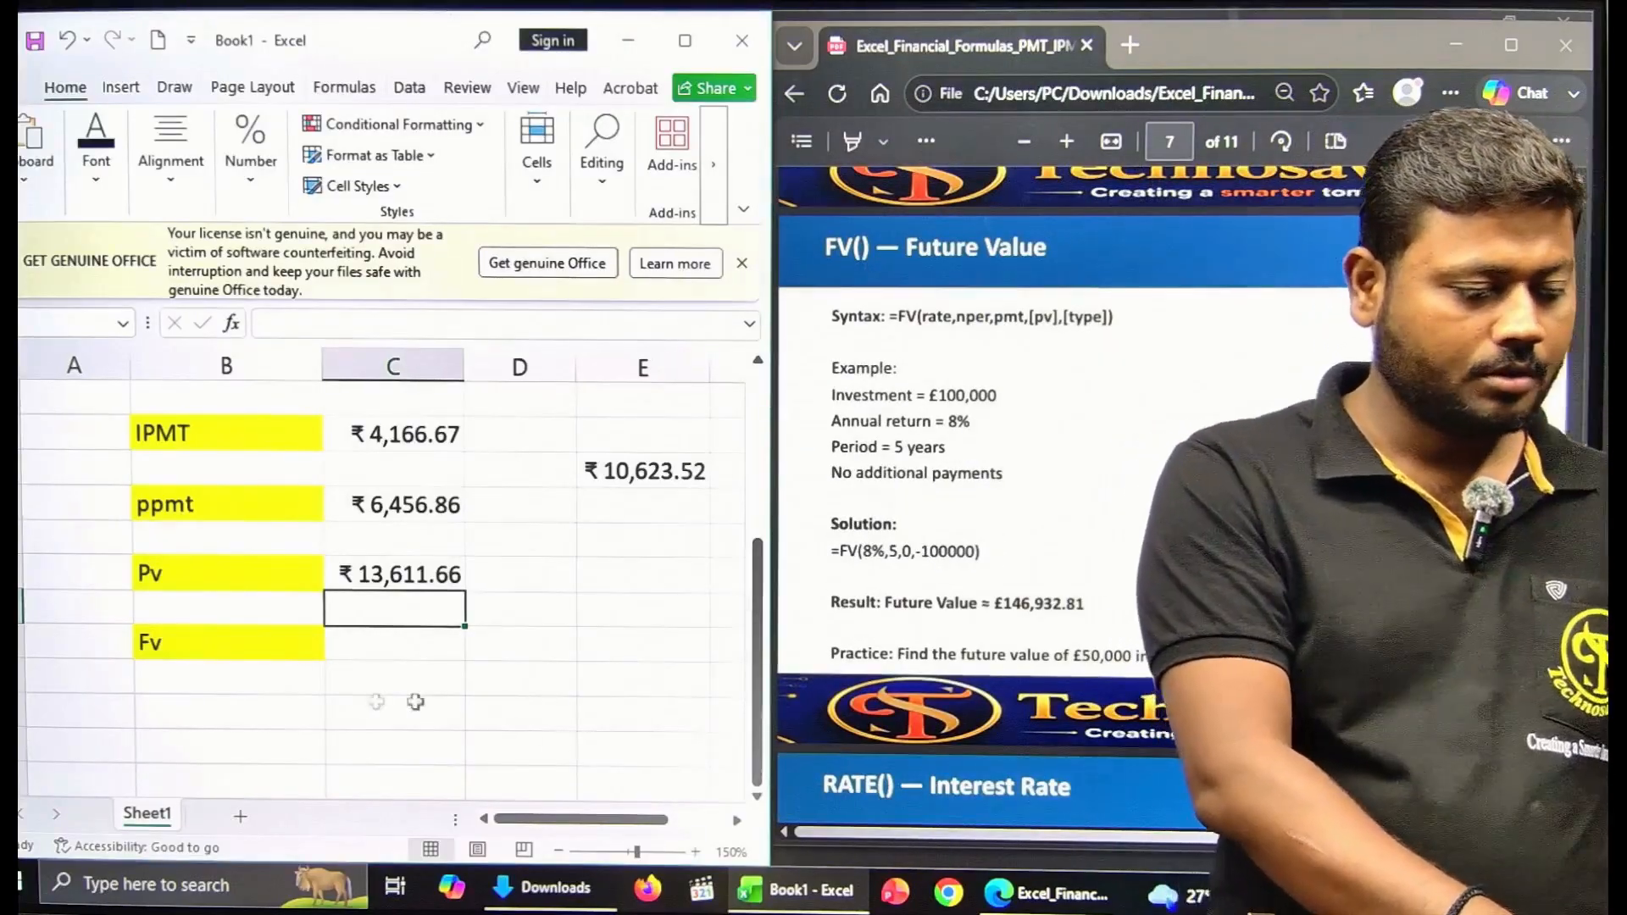
{"action": "left_click", "coordinate": [246, 701]}
{"action": "left_click", "coordinate": [498, 683]}
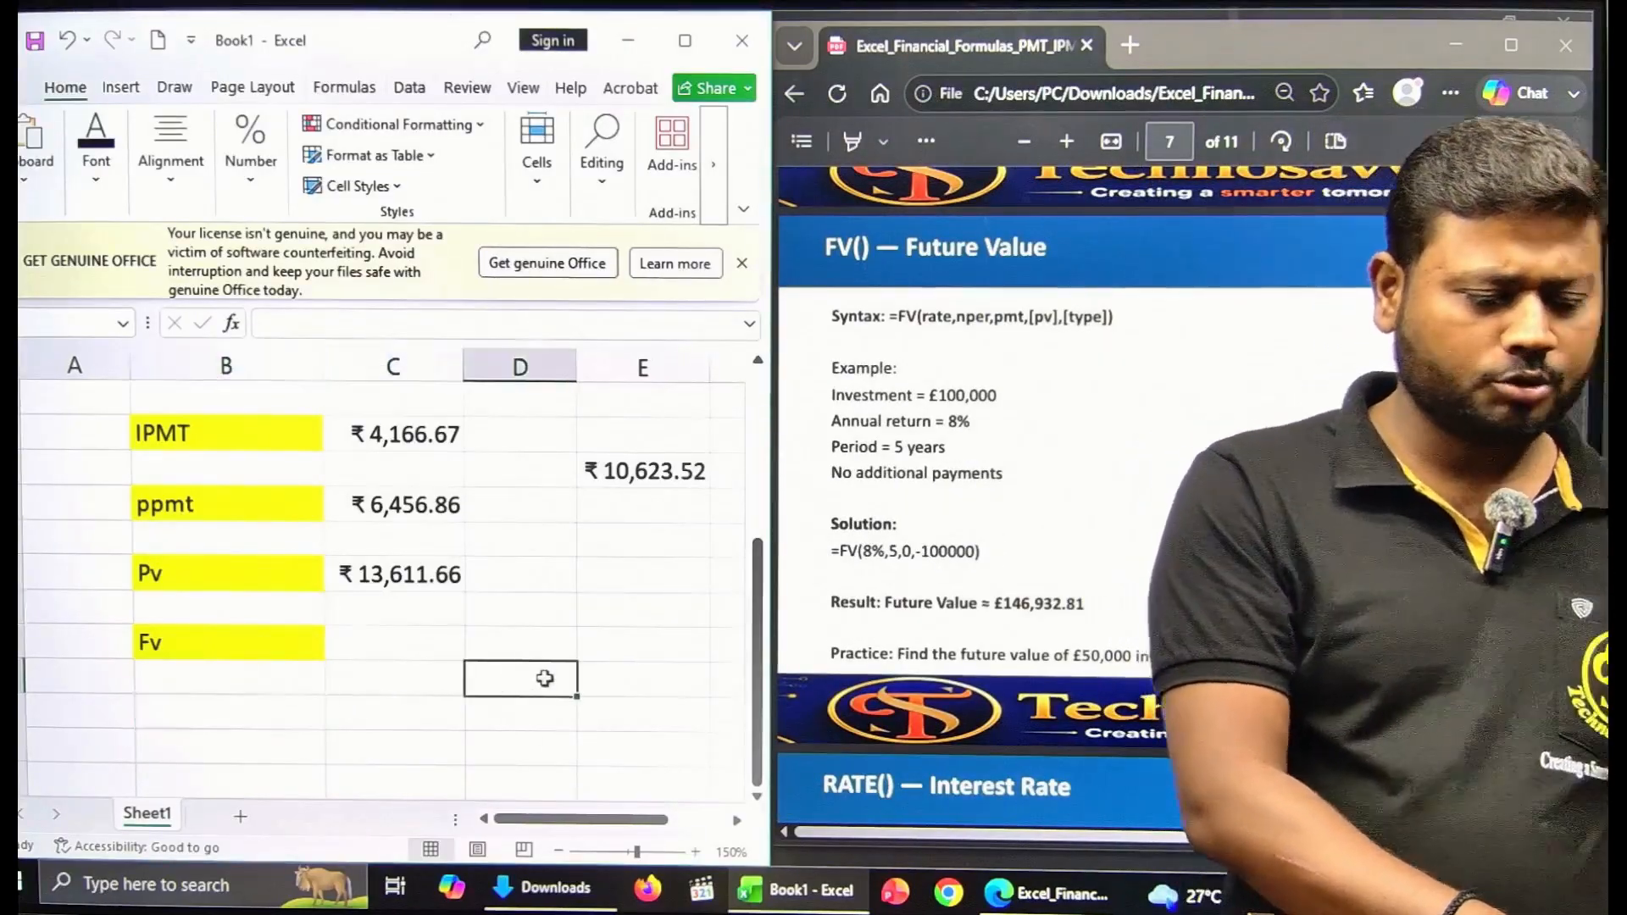
{"action": "type", "text": "inv"}
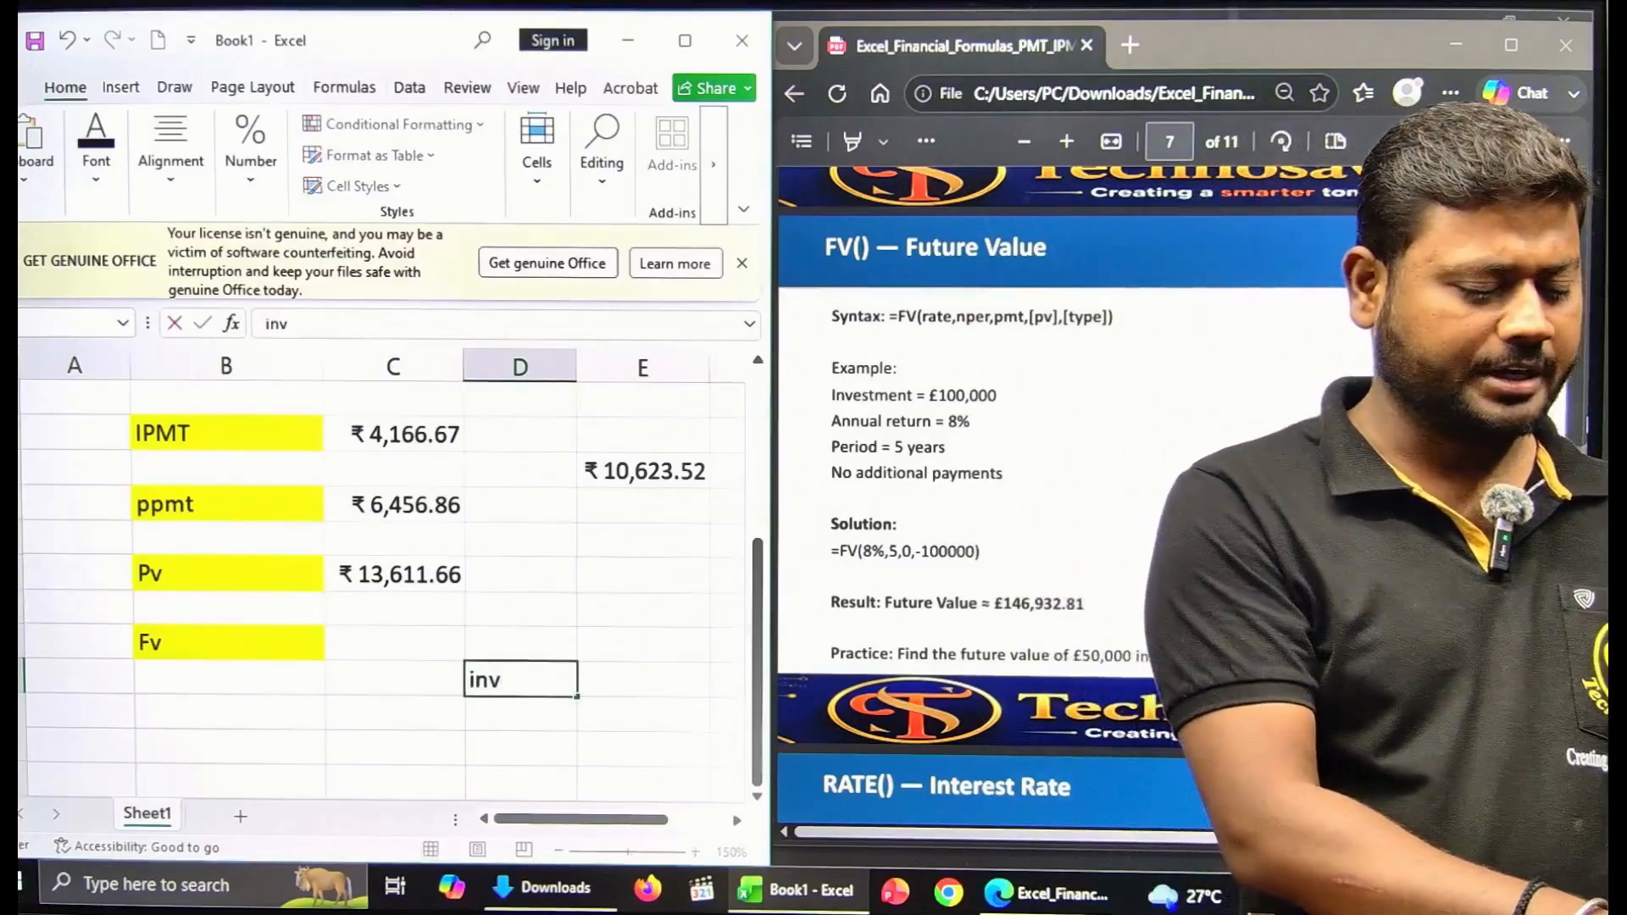
{"action": "type", "text": "estment"}
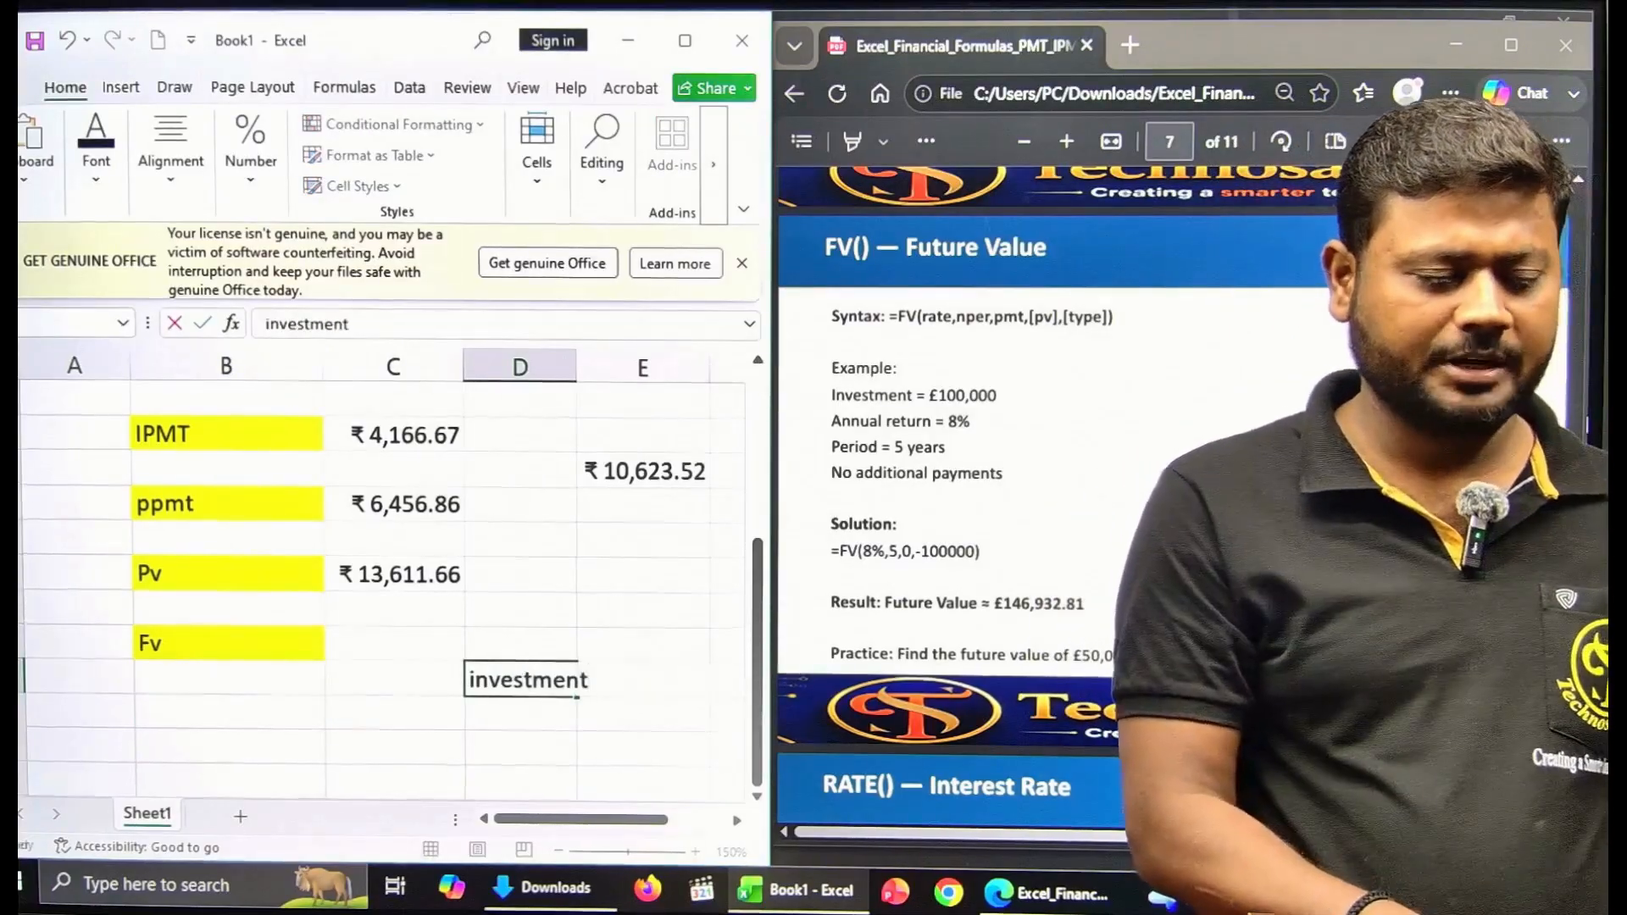
{"action": "key", "text": "Tab"}
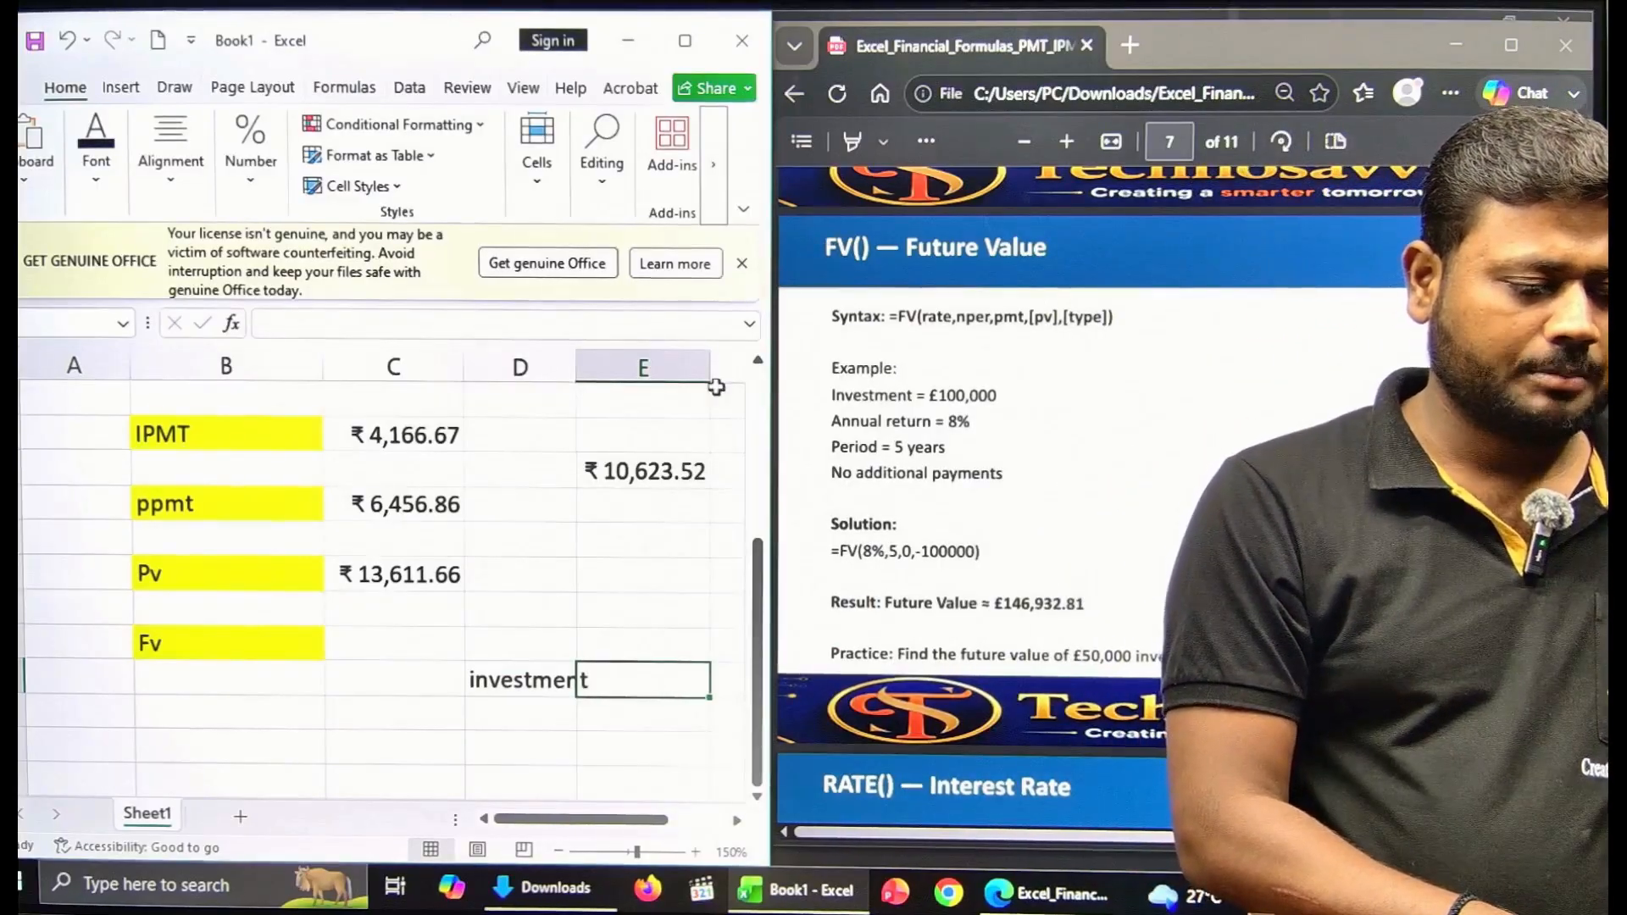
{"action": "left_click_drag", "start_coordinate": [575, 366], "coordinate": [599, 375]}
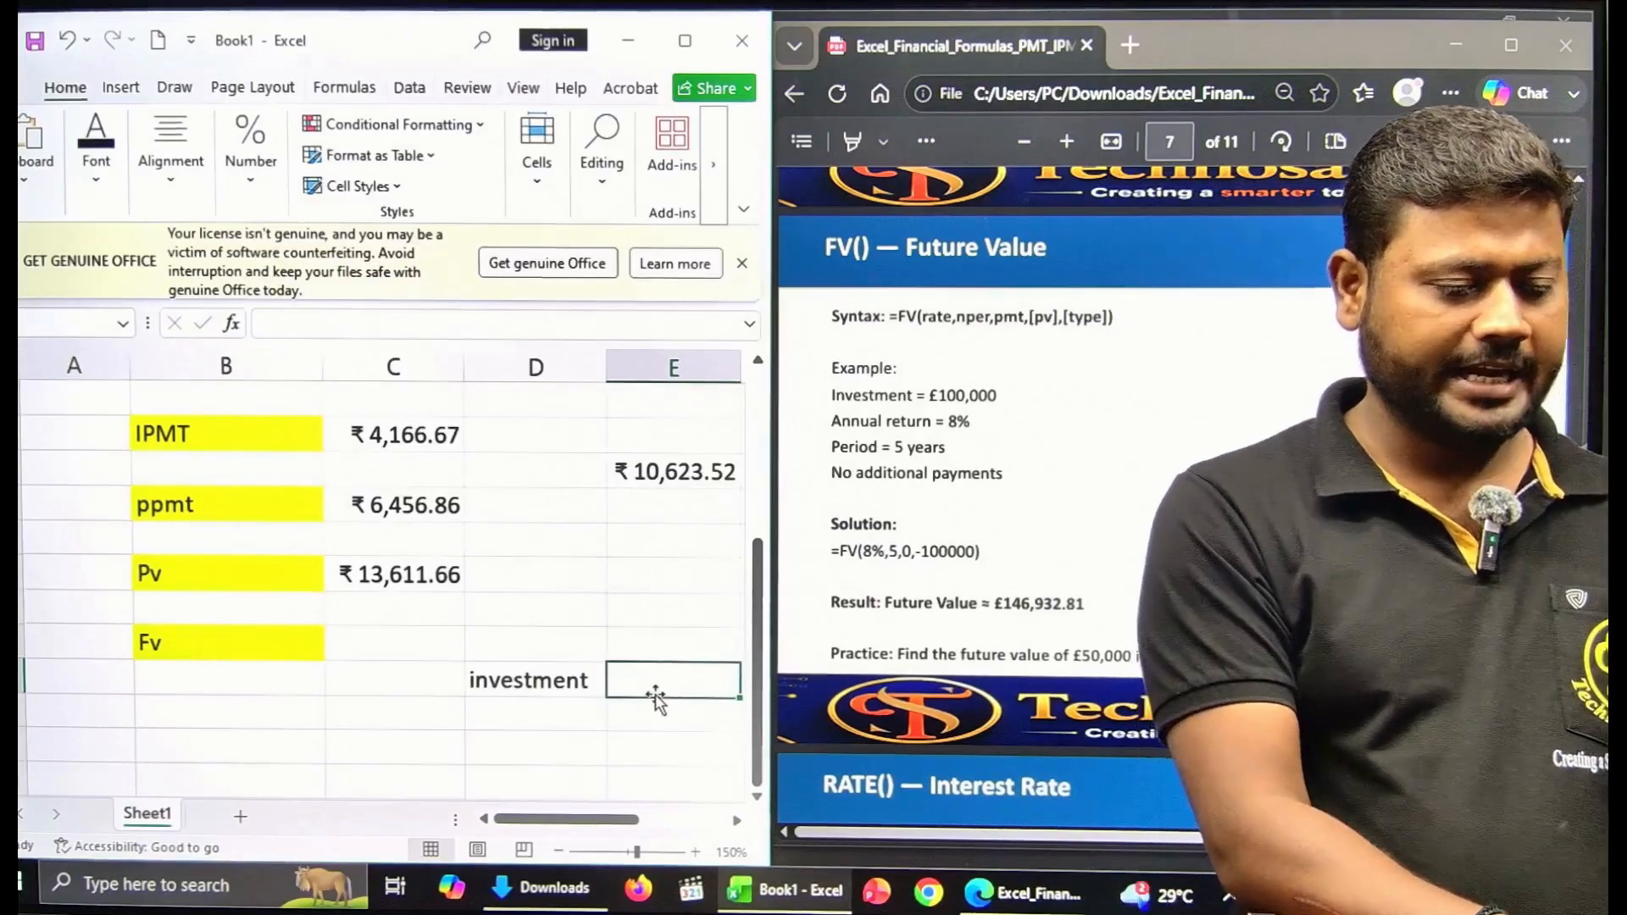
Enter 100000 as the investment amount in E17
{"action": "type", "text": "1"}
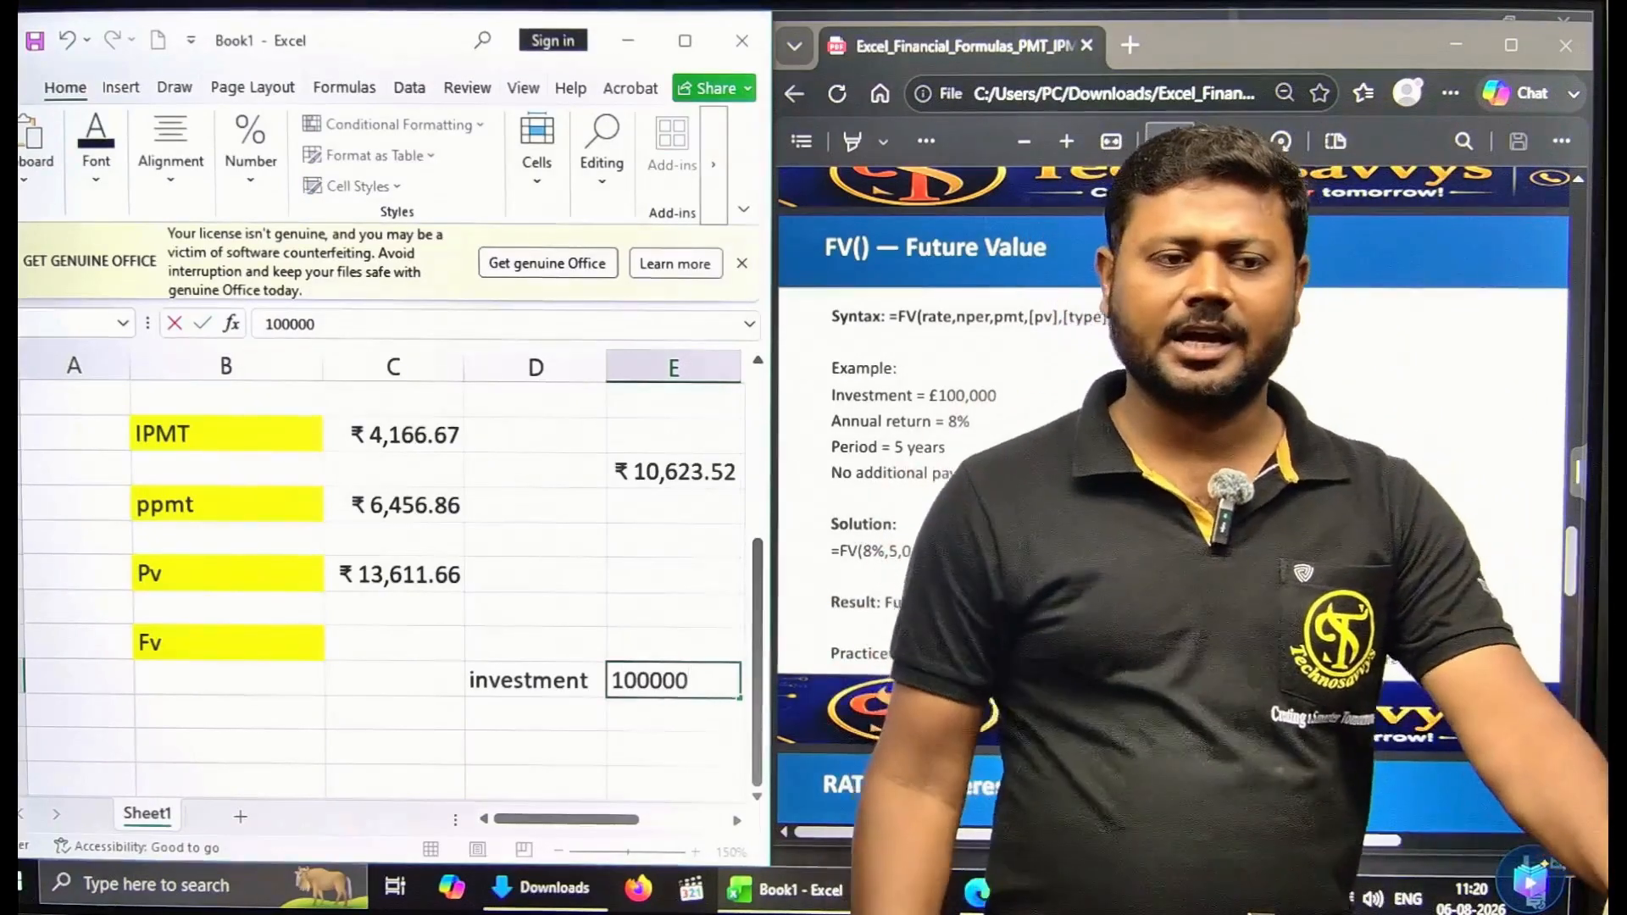
{"action": "type", "text": "00000"}
{"action": "key", "text": "Return"}
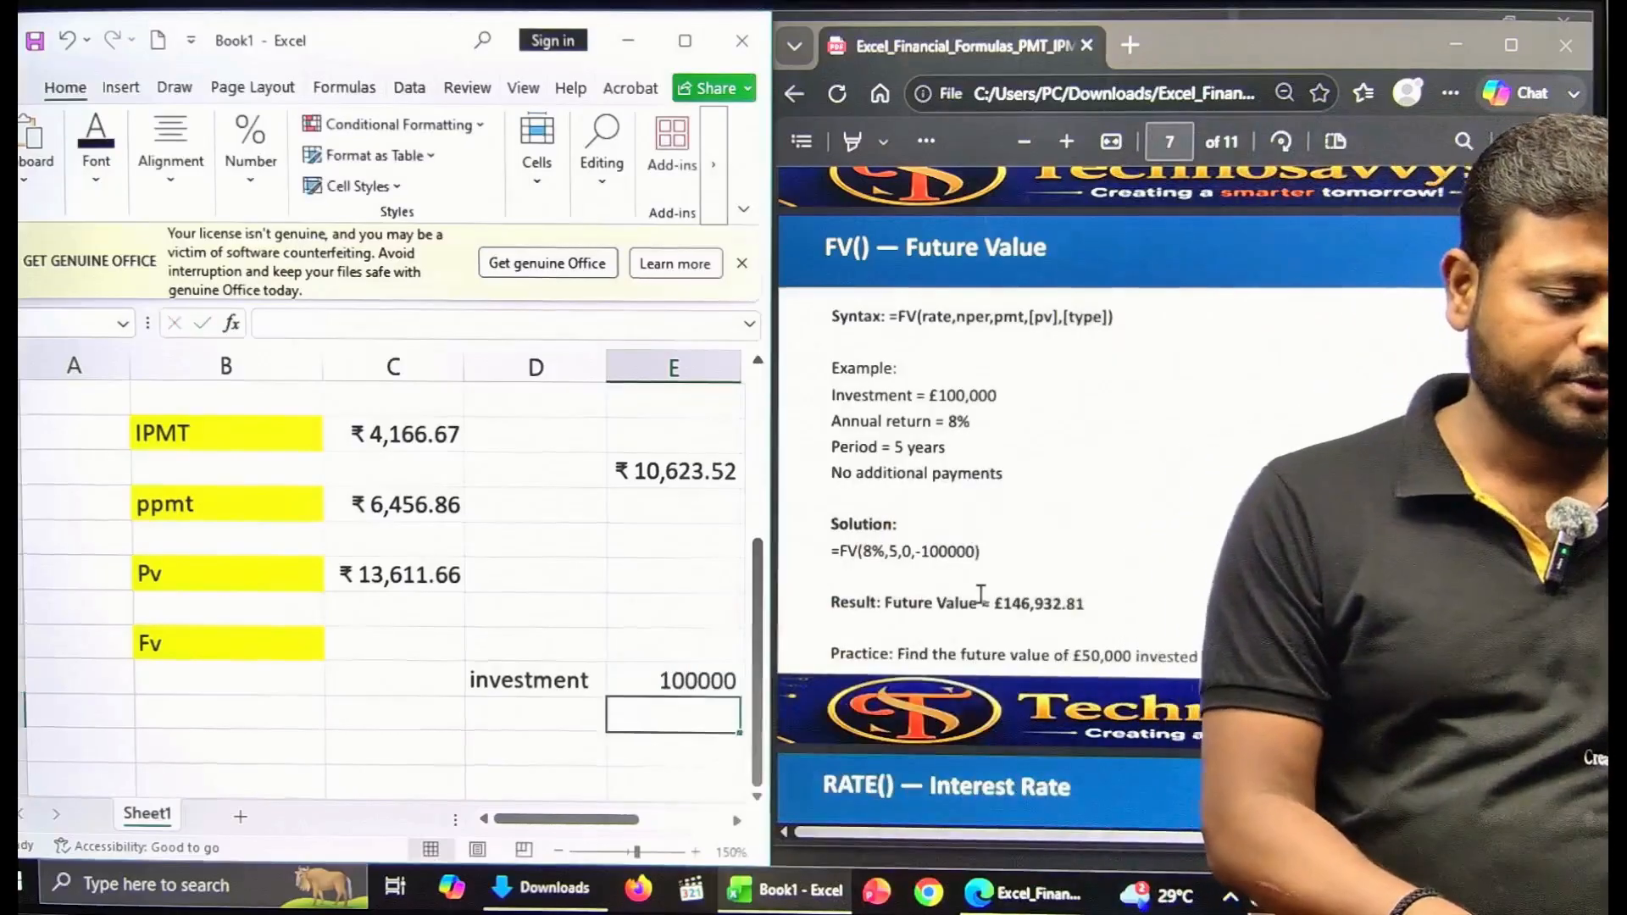
Add the label annual return with 8% below the investment row, and widen column D to fit the label
{"action": "key", "text": "Left"}
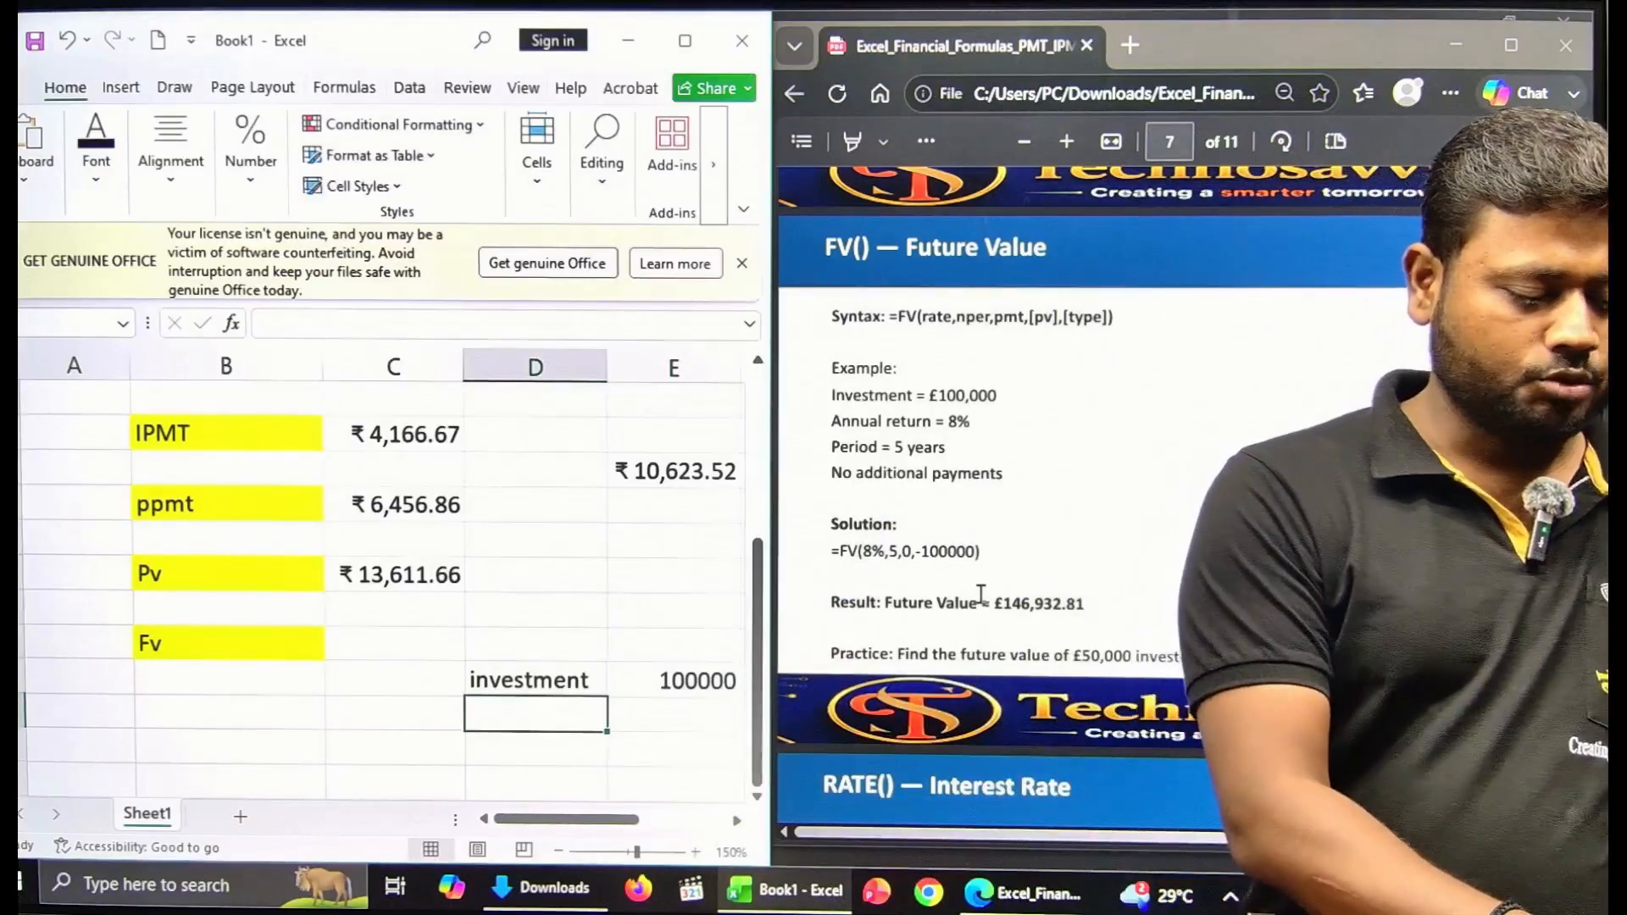
{"action": "type", "text": "annua"}
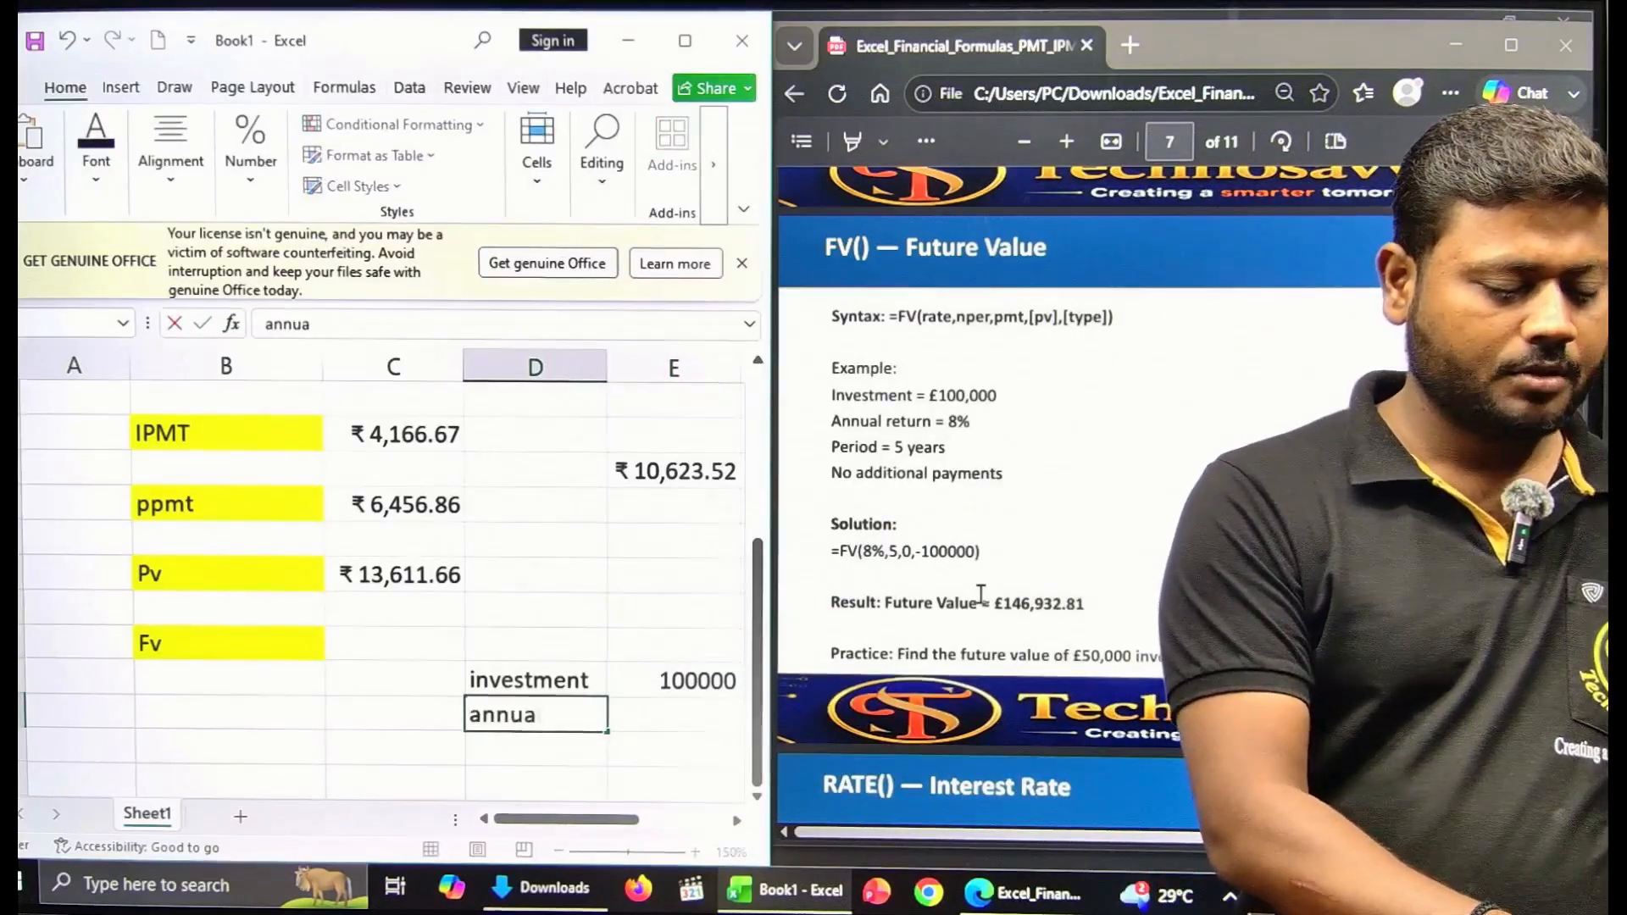
{"action": "type", "text": "l return"}
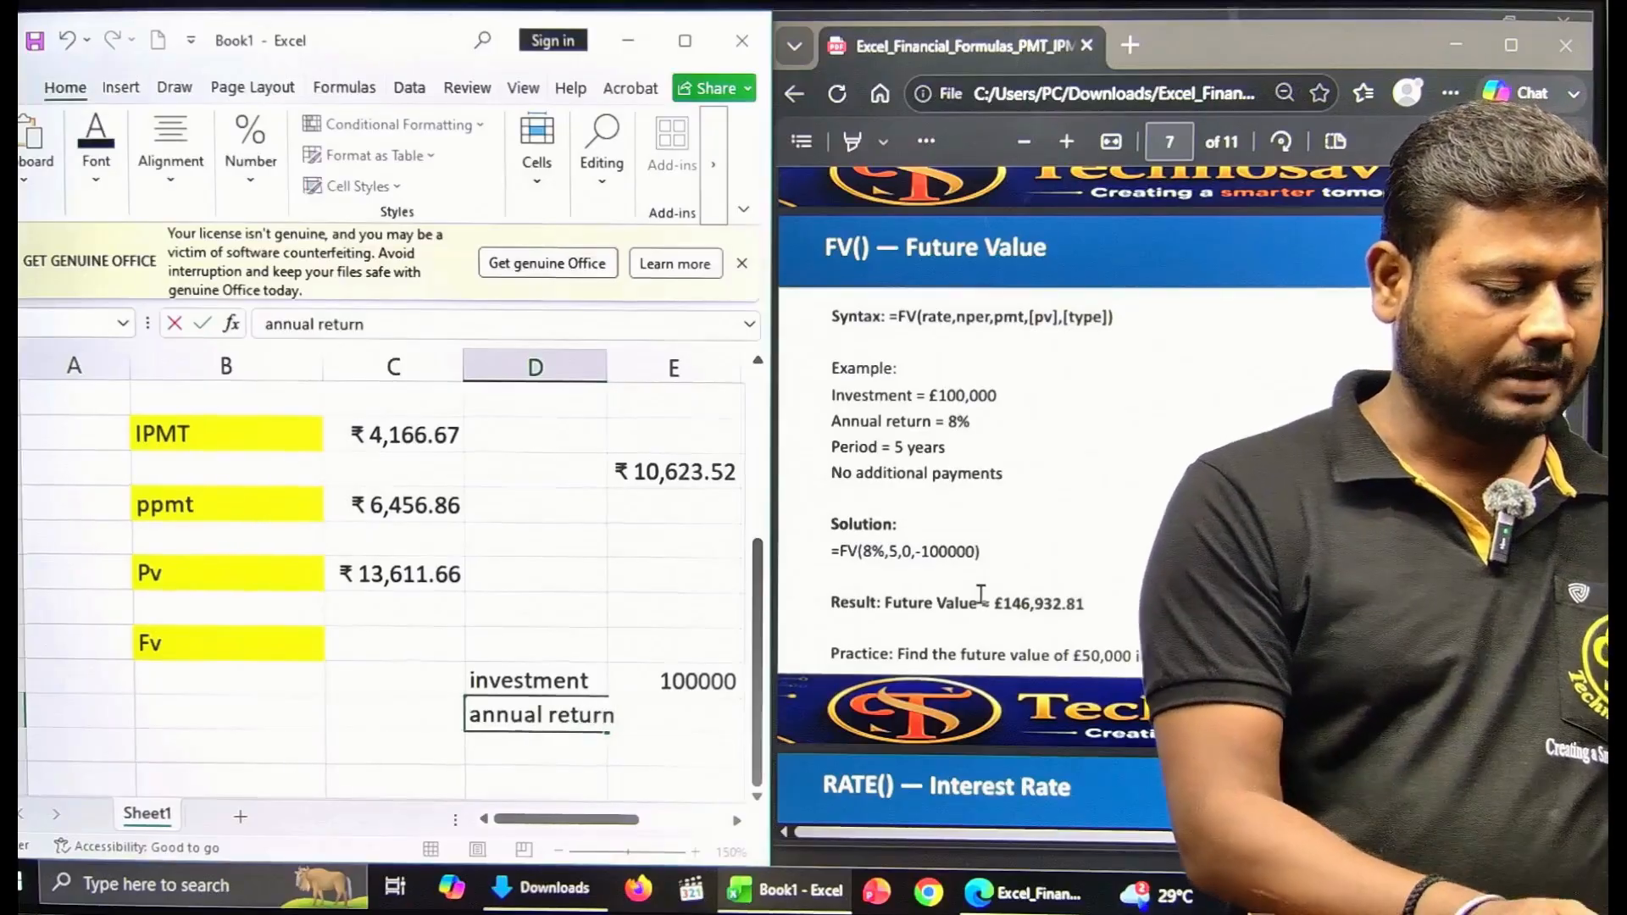
{"action": "key", "text": "Tab"}
{"action": "type", "text": "8"}
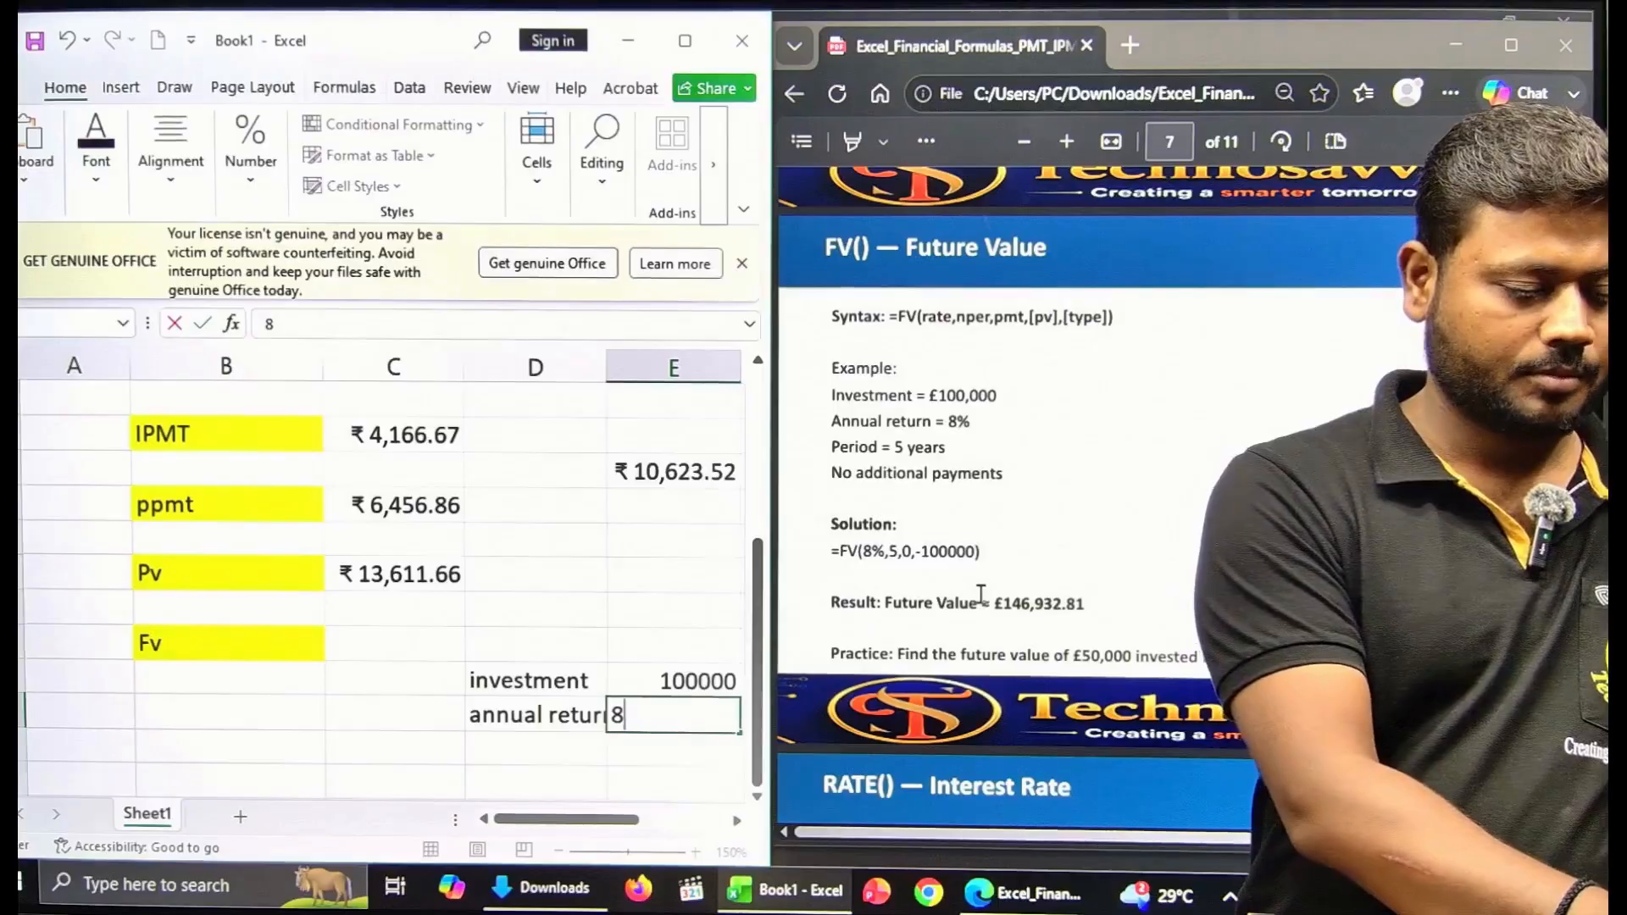
{"action": "key", "text": "Return"}
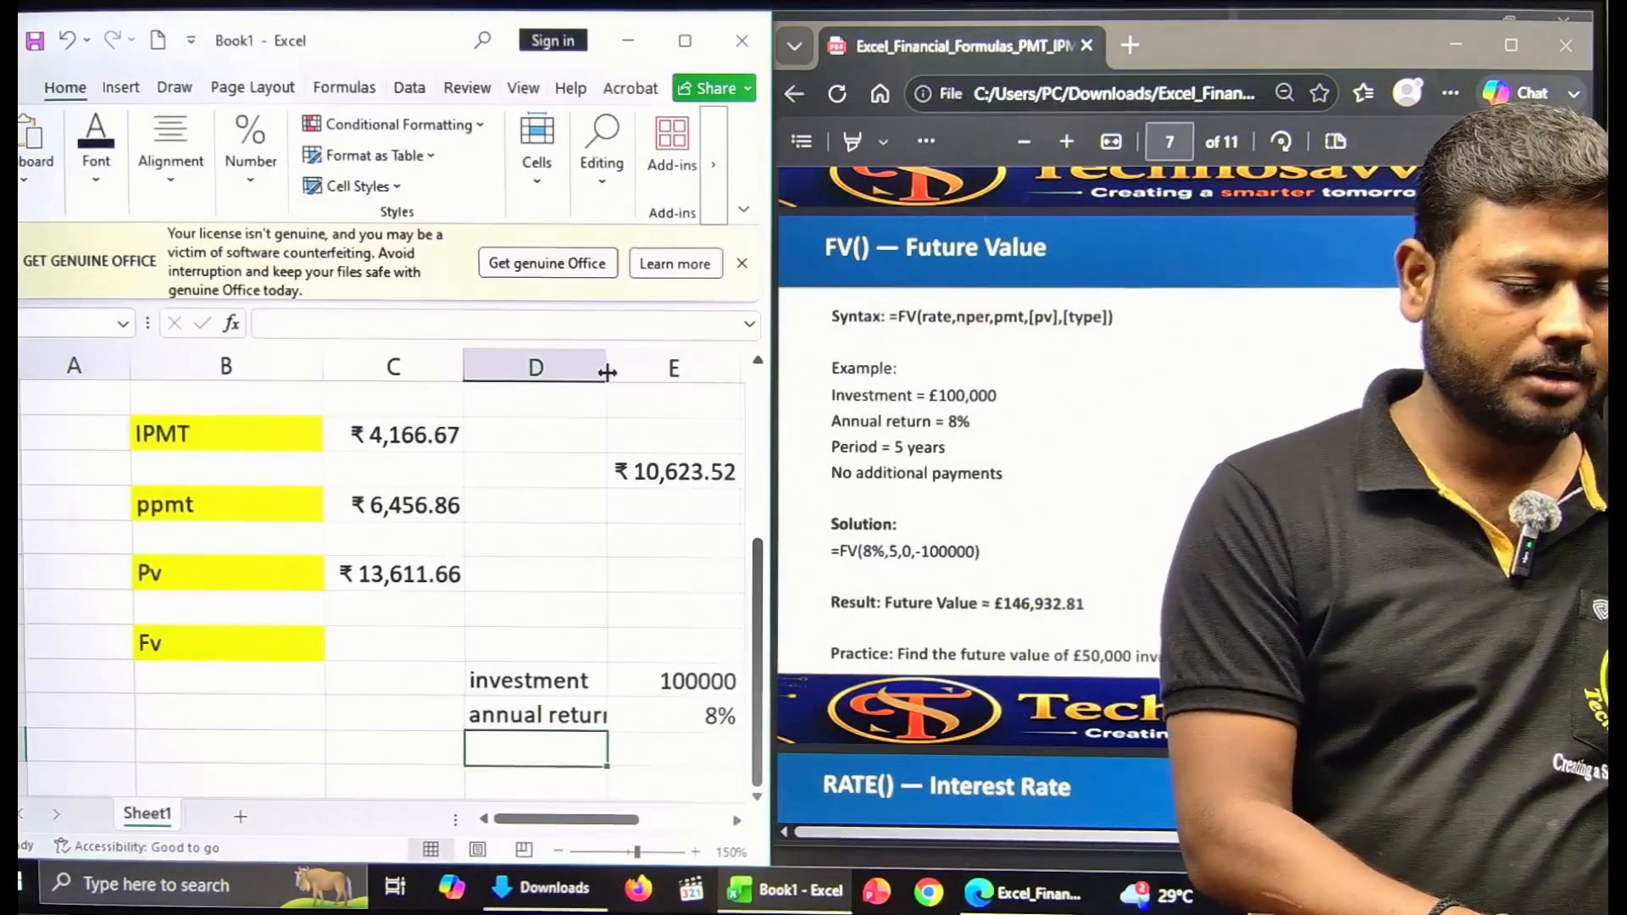
{"action": "left_click_drag", "start_coordinate": [606, 367], "coordinate": [621, 371]}
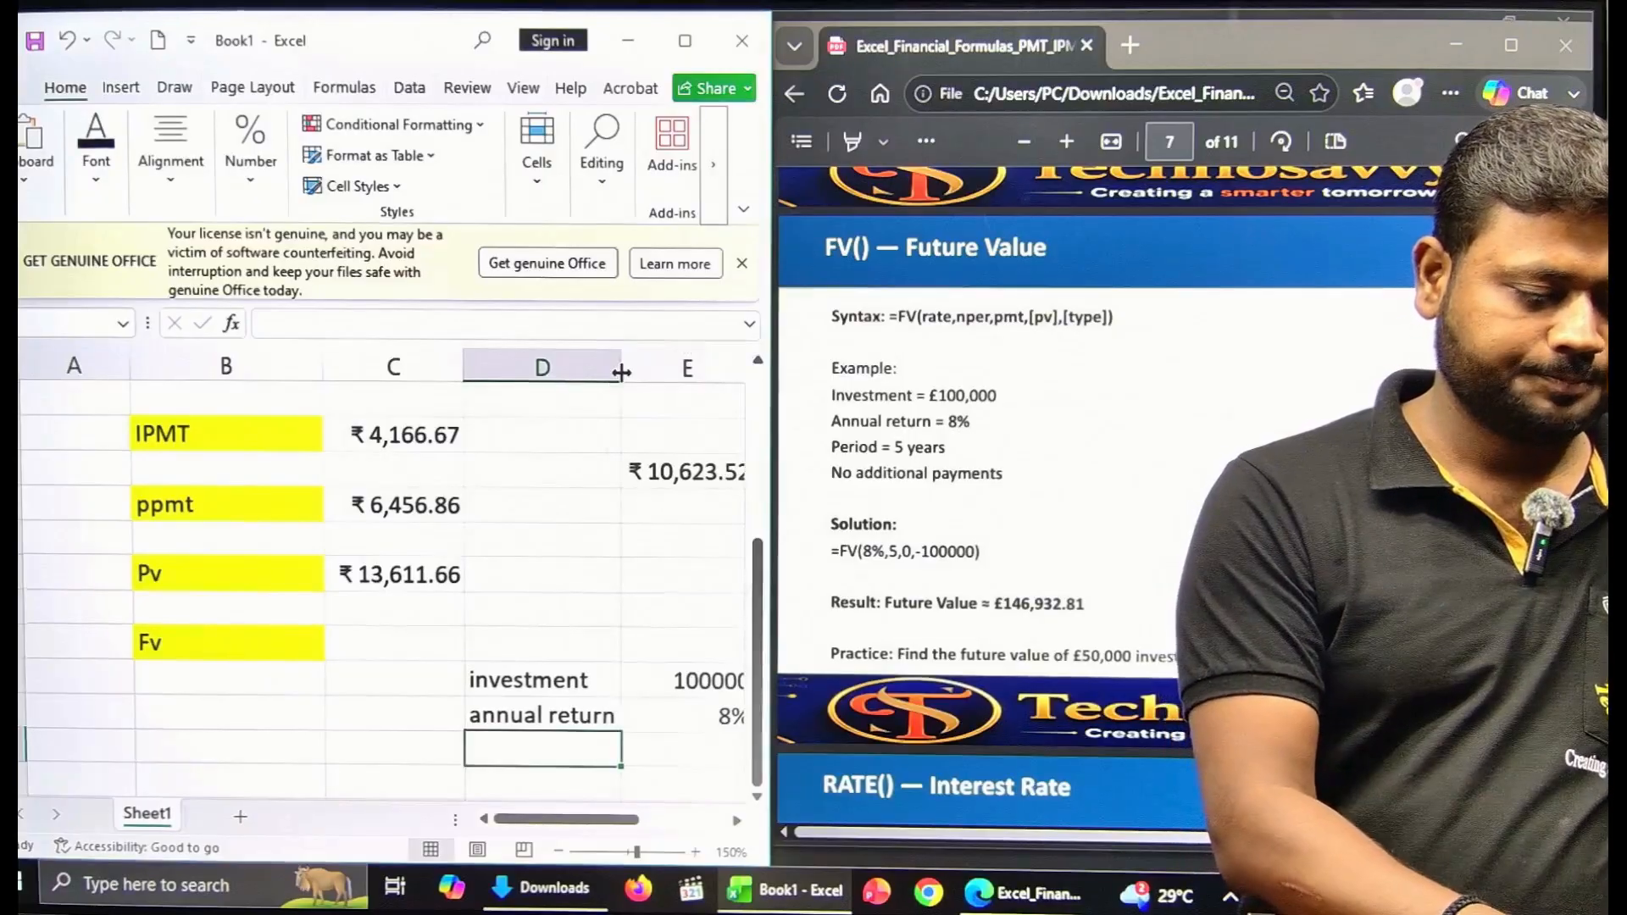
{"action": "key", "text": "ctrl+minus"}
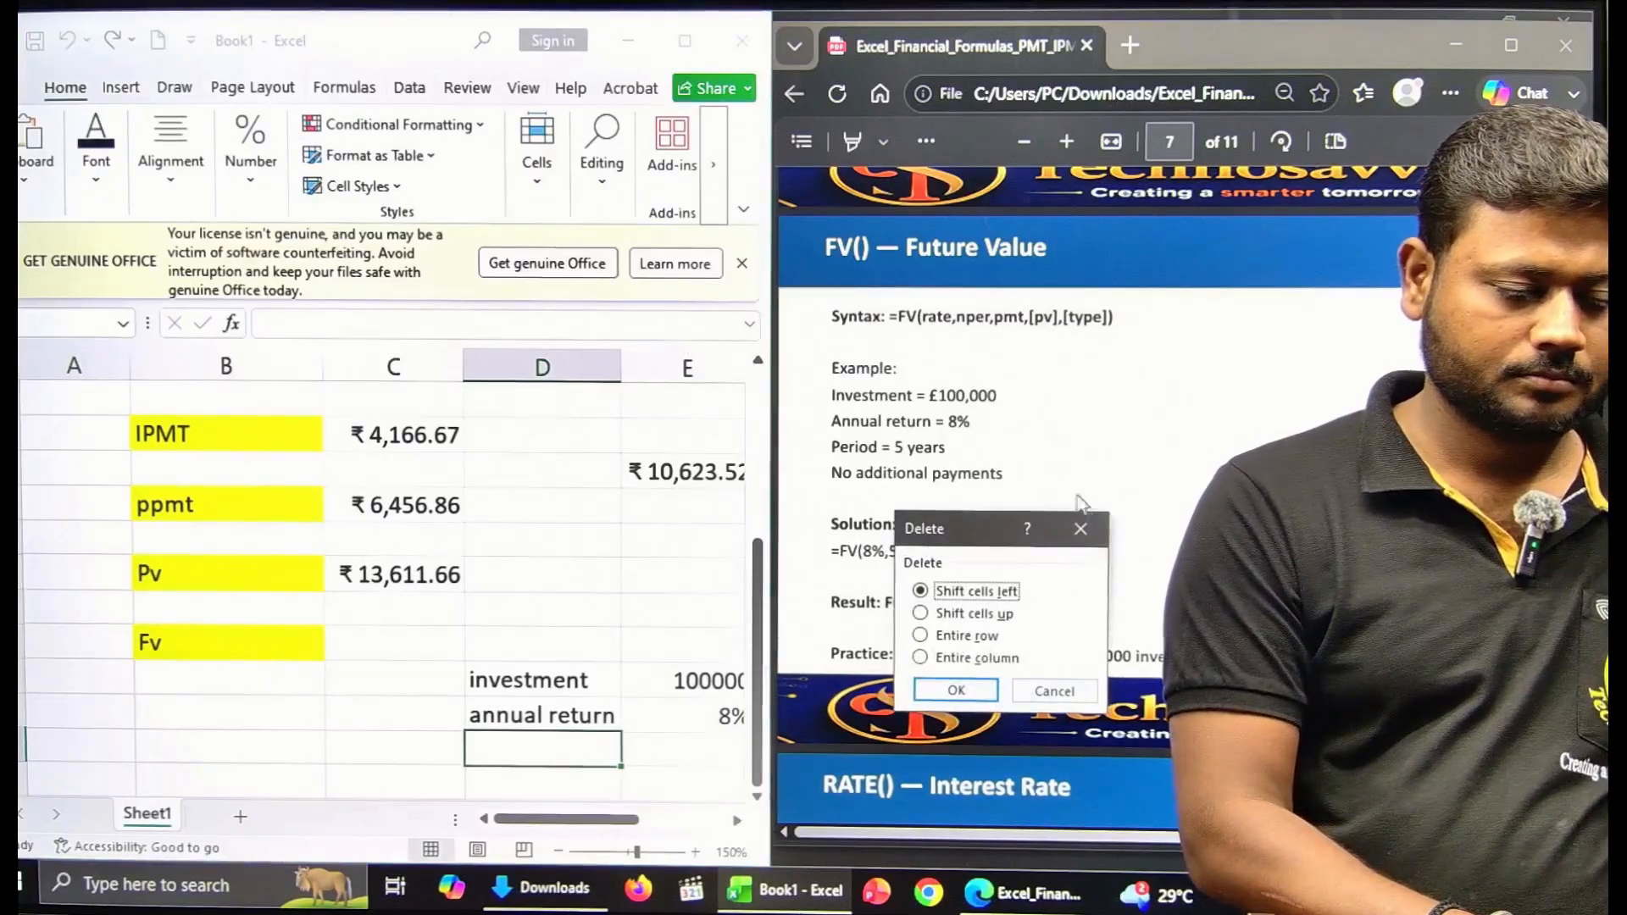
{"action": "left_click", "coordinate": [1085, 530]}
{"action": "left_click", "coordinate": [424, 674]}
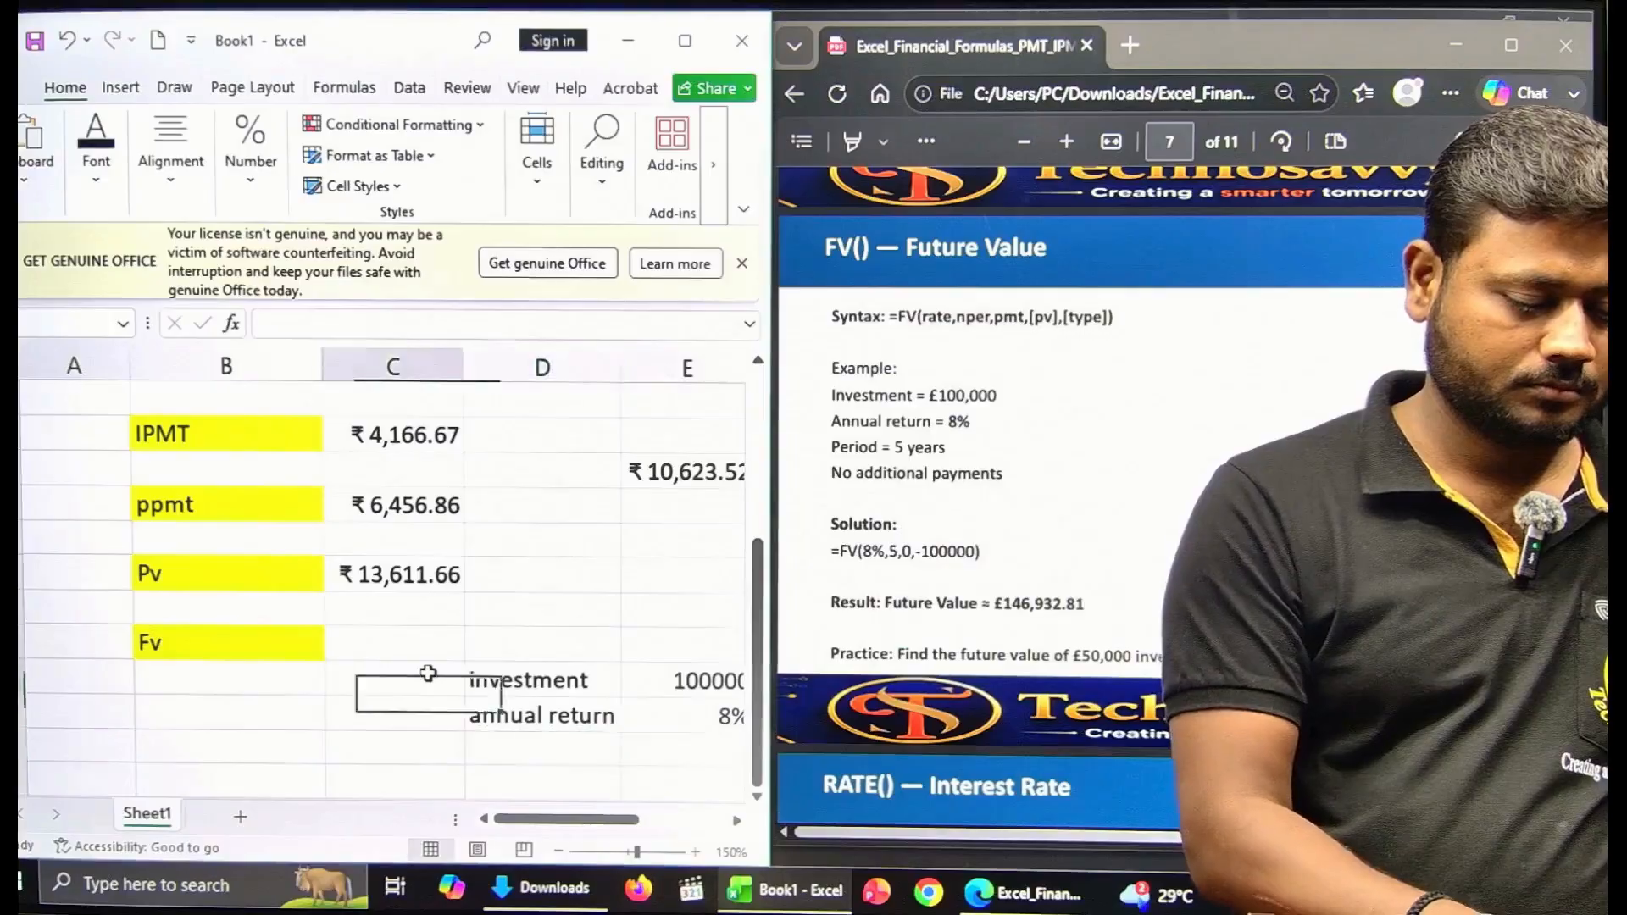
{"action": "key", "text": "ctrl+minus"}
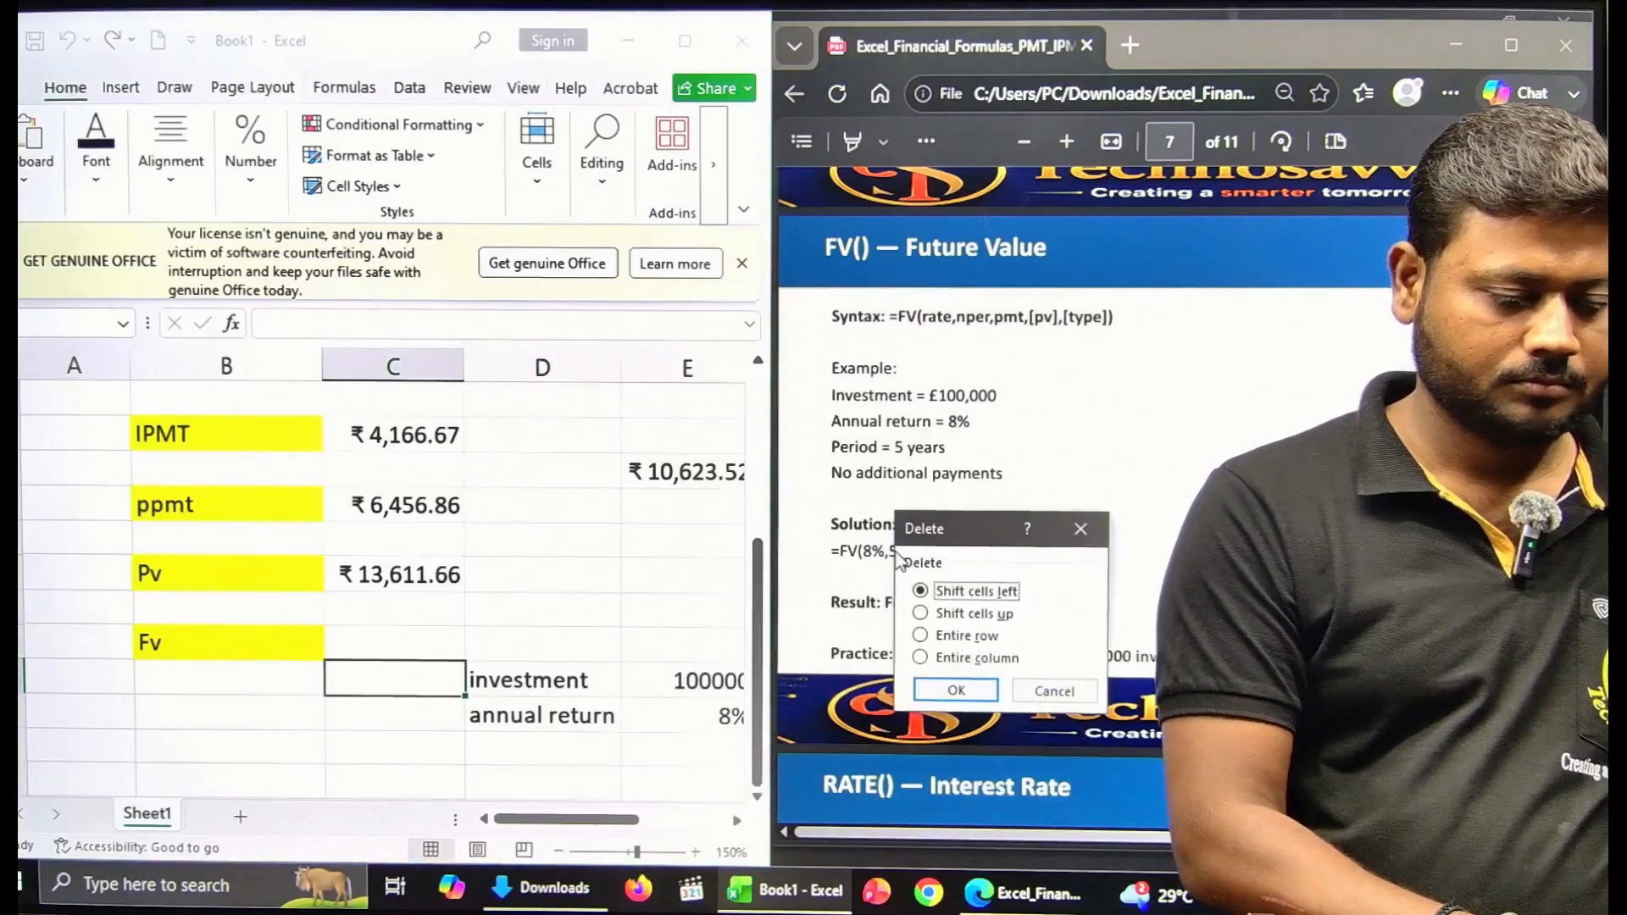
{"action": "left_click", "coordinate": [1080, 529]}
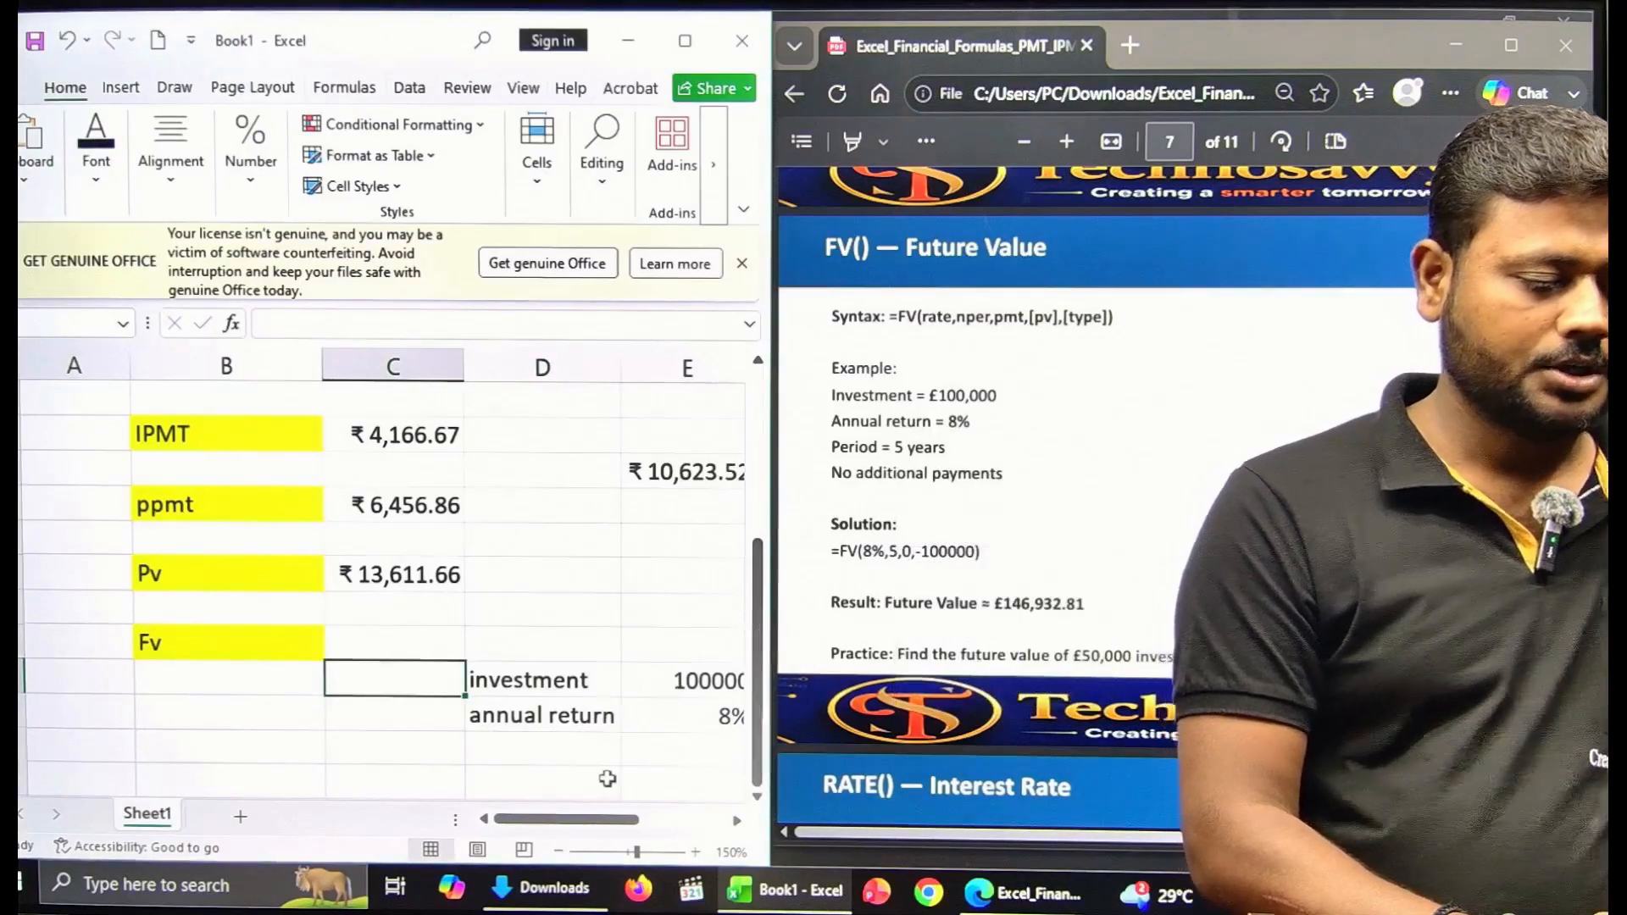
Add the label period with the value 5 below the annual return row
{"action": "scroll", "coordinate": [607, 778], "scroll_direction": "right", "scroll_amount": 8}
{"action": "scroll", "coordinate": [606, 777], "scroll_direction": "left", "scroll_amount": 8}
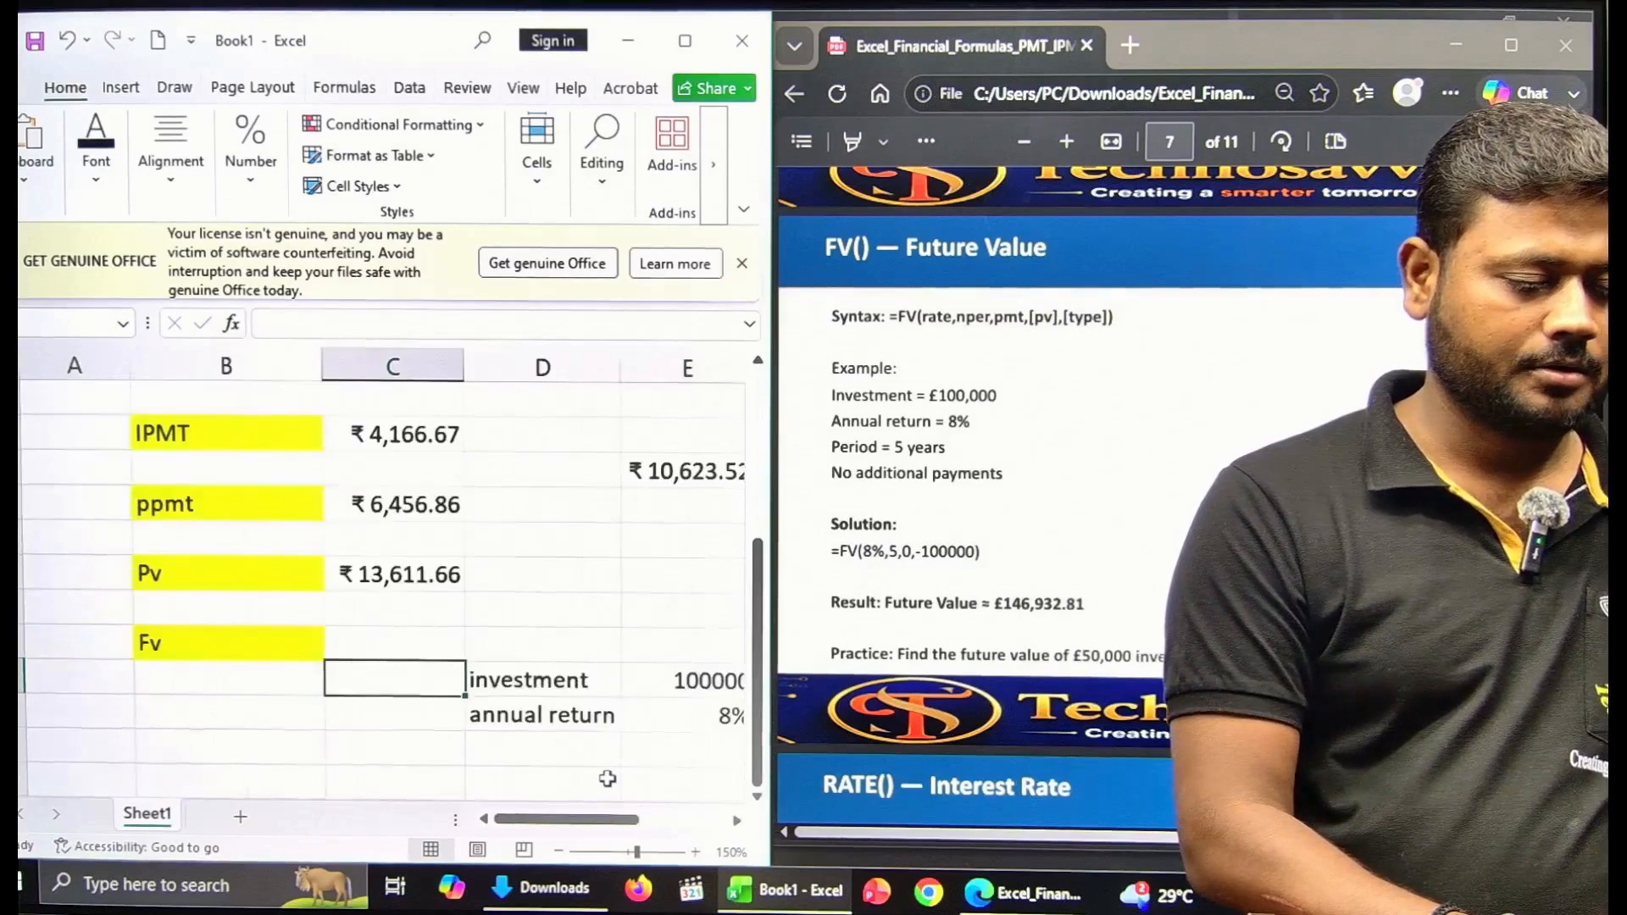
{"action": "scroll", "coordinate": [606, 778], "scroll_direction": "right", "scroll_amount": 2}
{"action": "left_click_drag", "start_coordinate": [626, 820], "coordinate": [584, 826]}
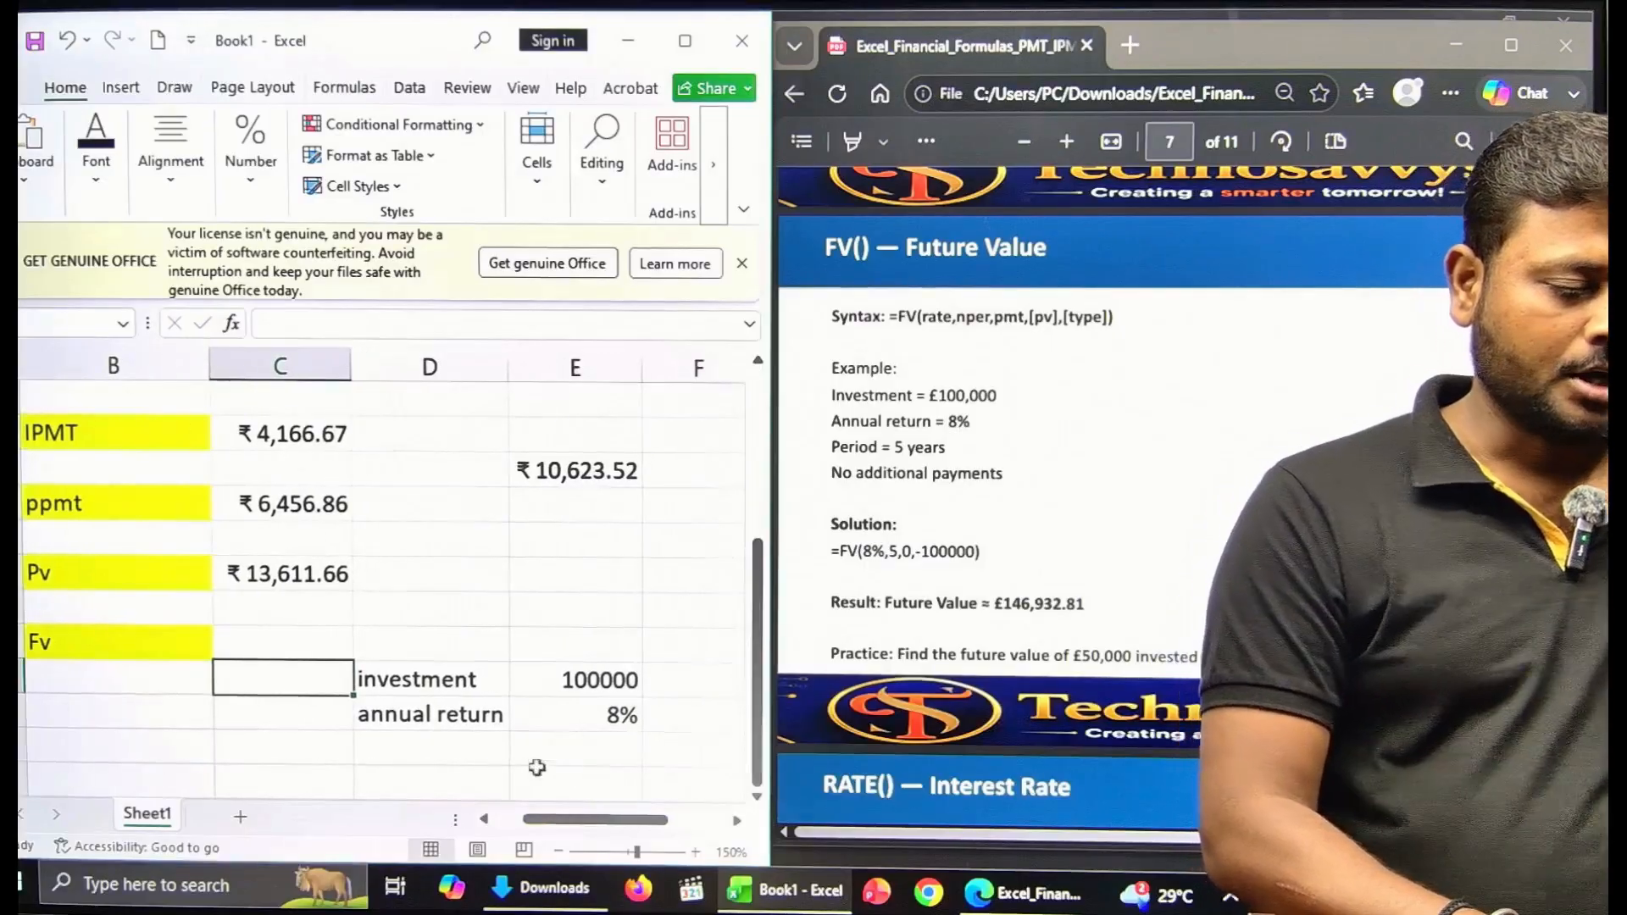
{"action": "left_click", "coordinate": [457, 762]}
{"action": "type", "text": "period"}
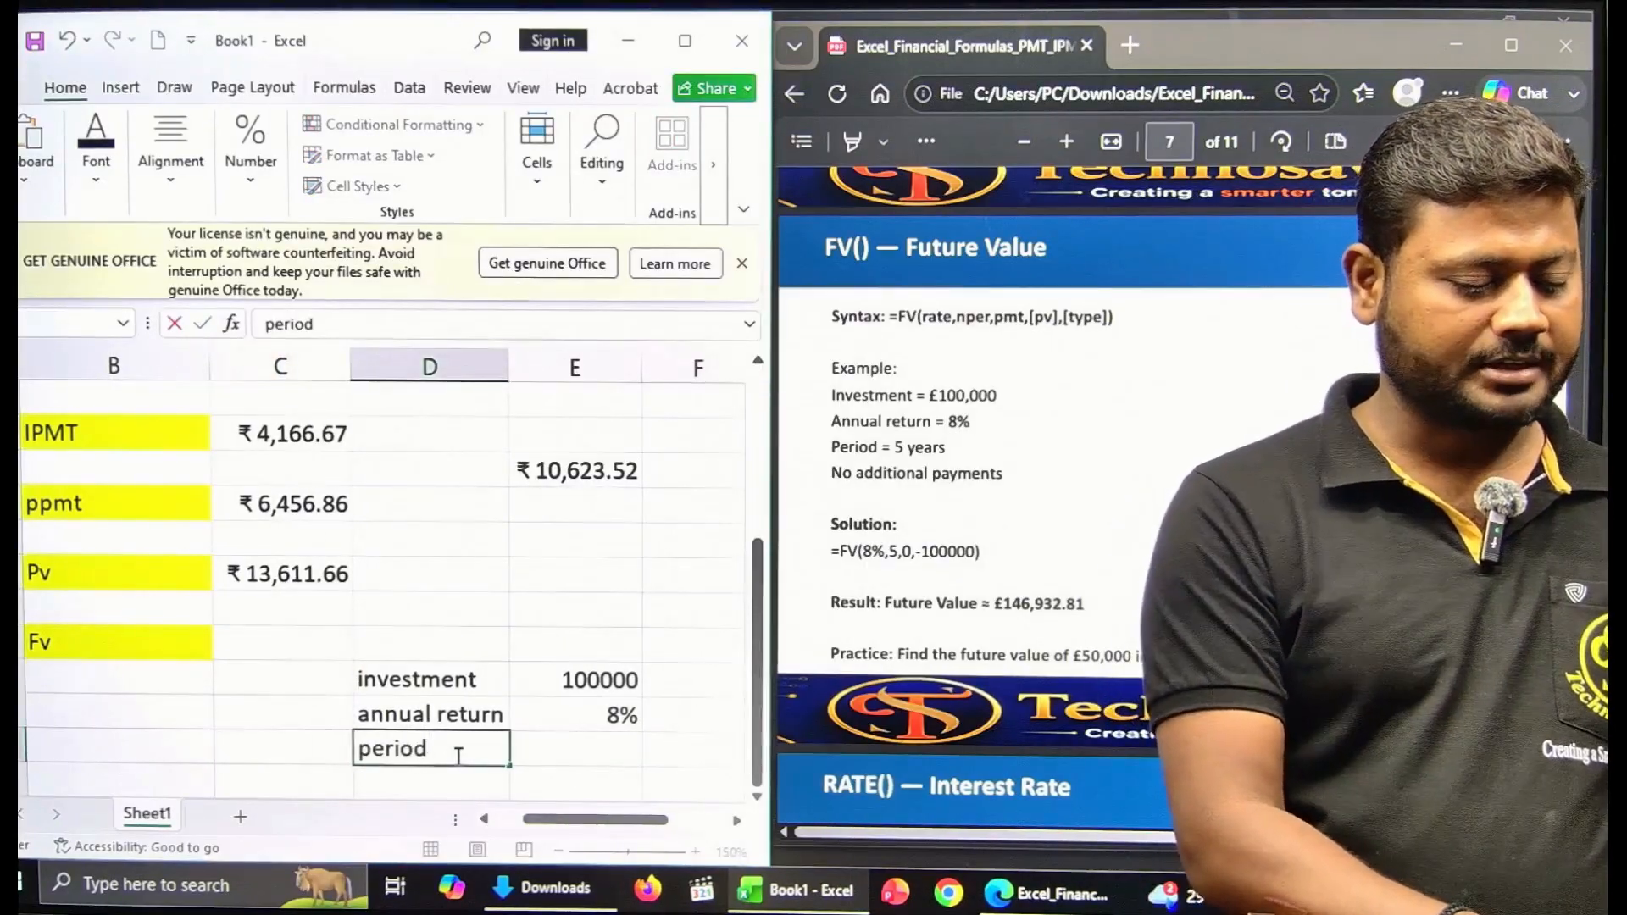
{"action": "key", "text": "Tab"}
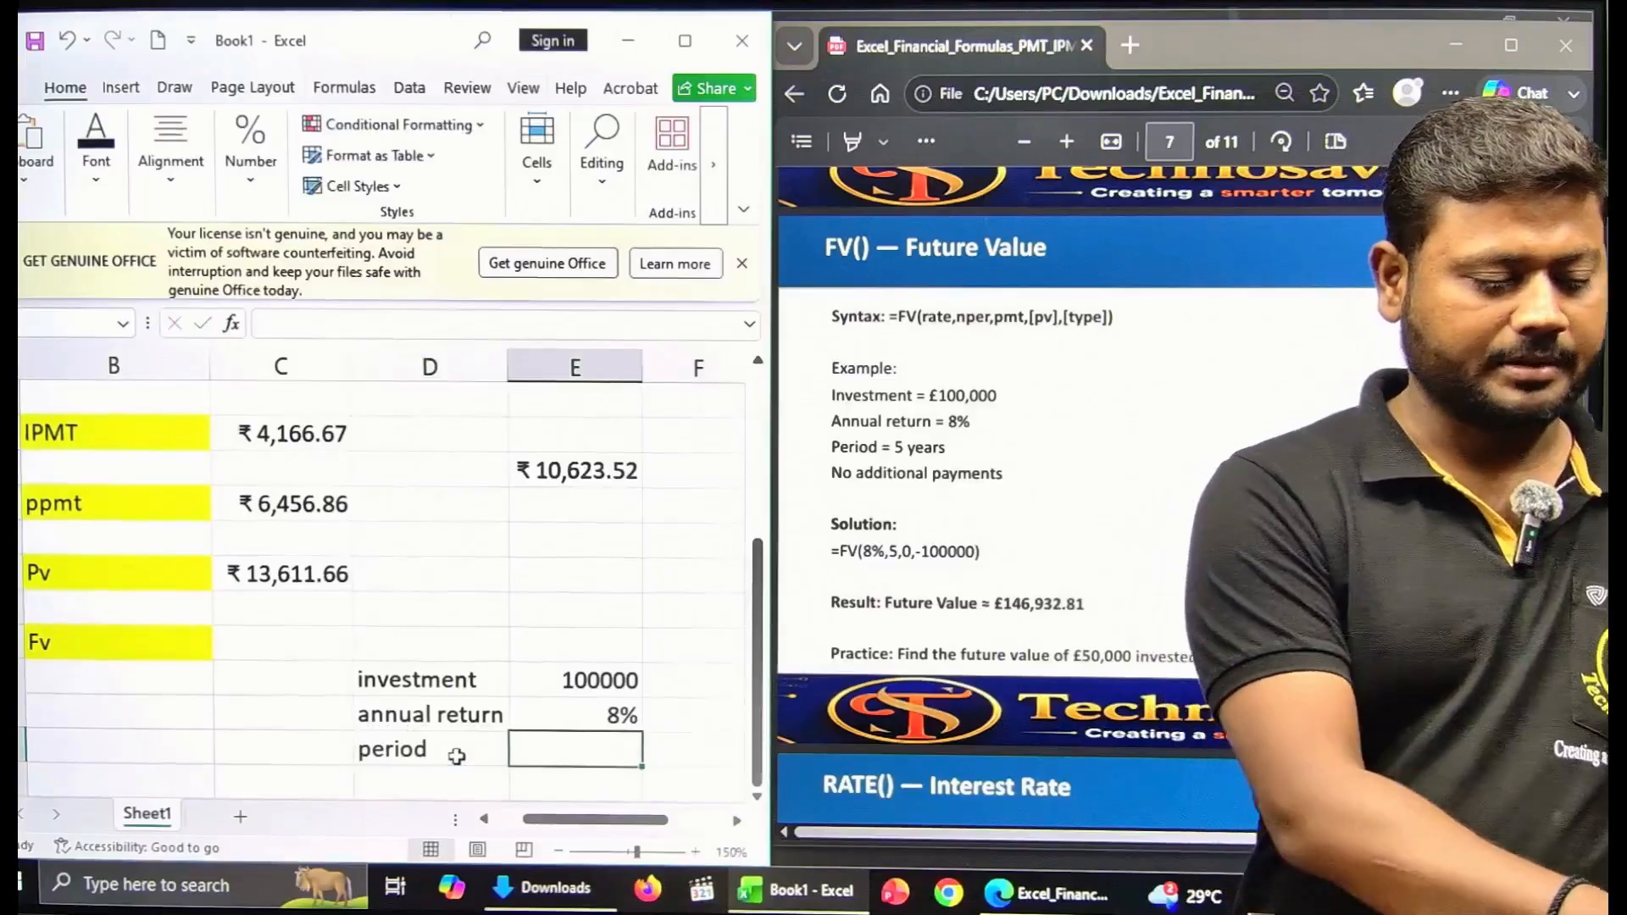
{"action": "type", "text": "5"}
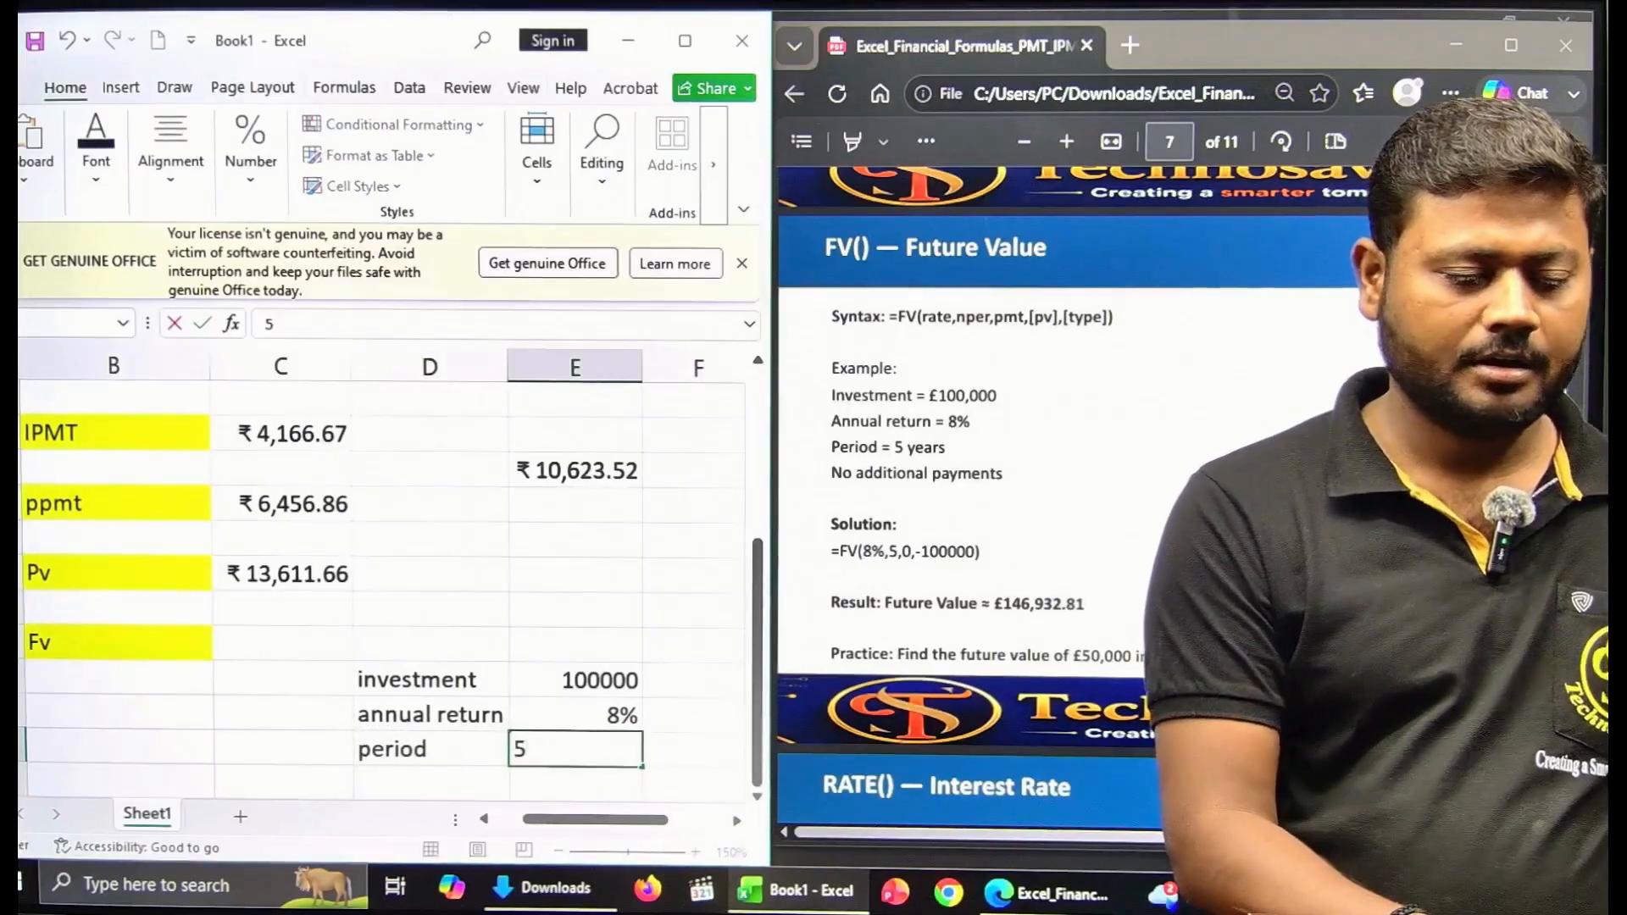
{"action": "key", "text": "Return"}
{"action": "key", "text": "Left"}
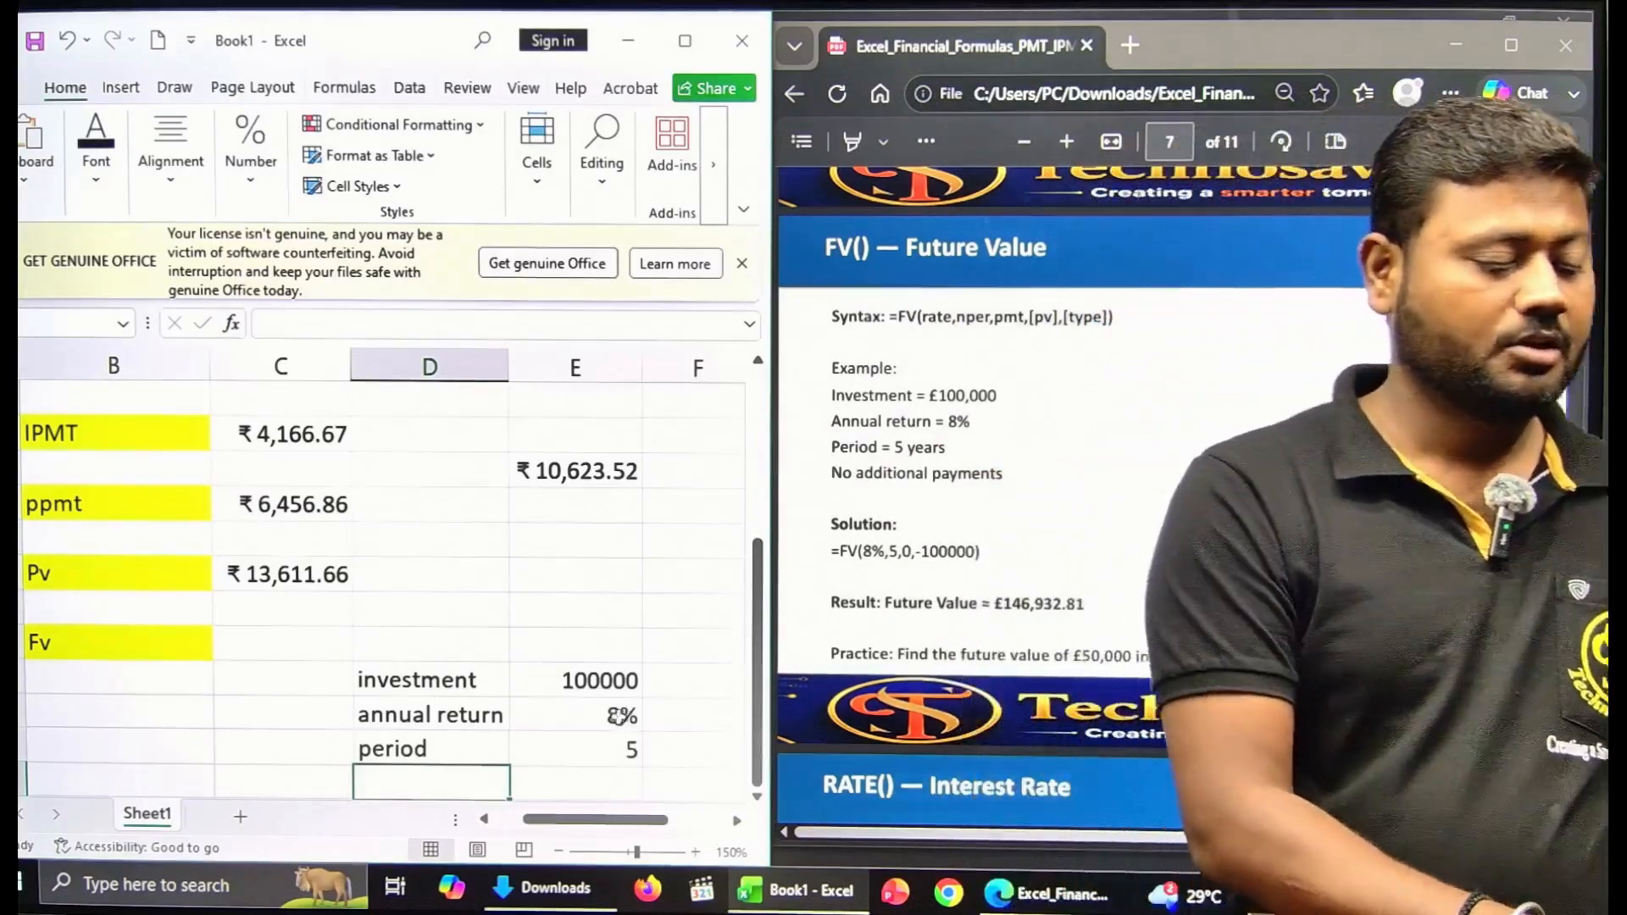
Calculate the future value beside the Fv label with =FV(E18,E19,0,-100000), using the annual return and period cells
{"action": "left_click", "coordinate": [292, 647]}
{"action": "type", "text": "=fv"}
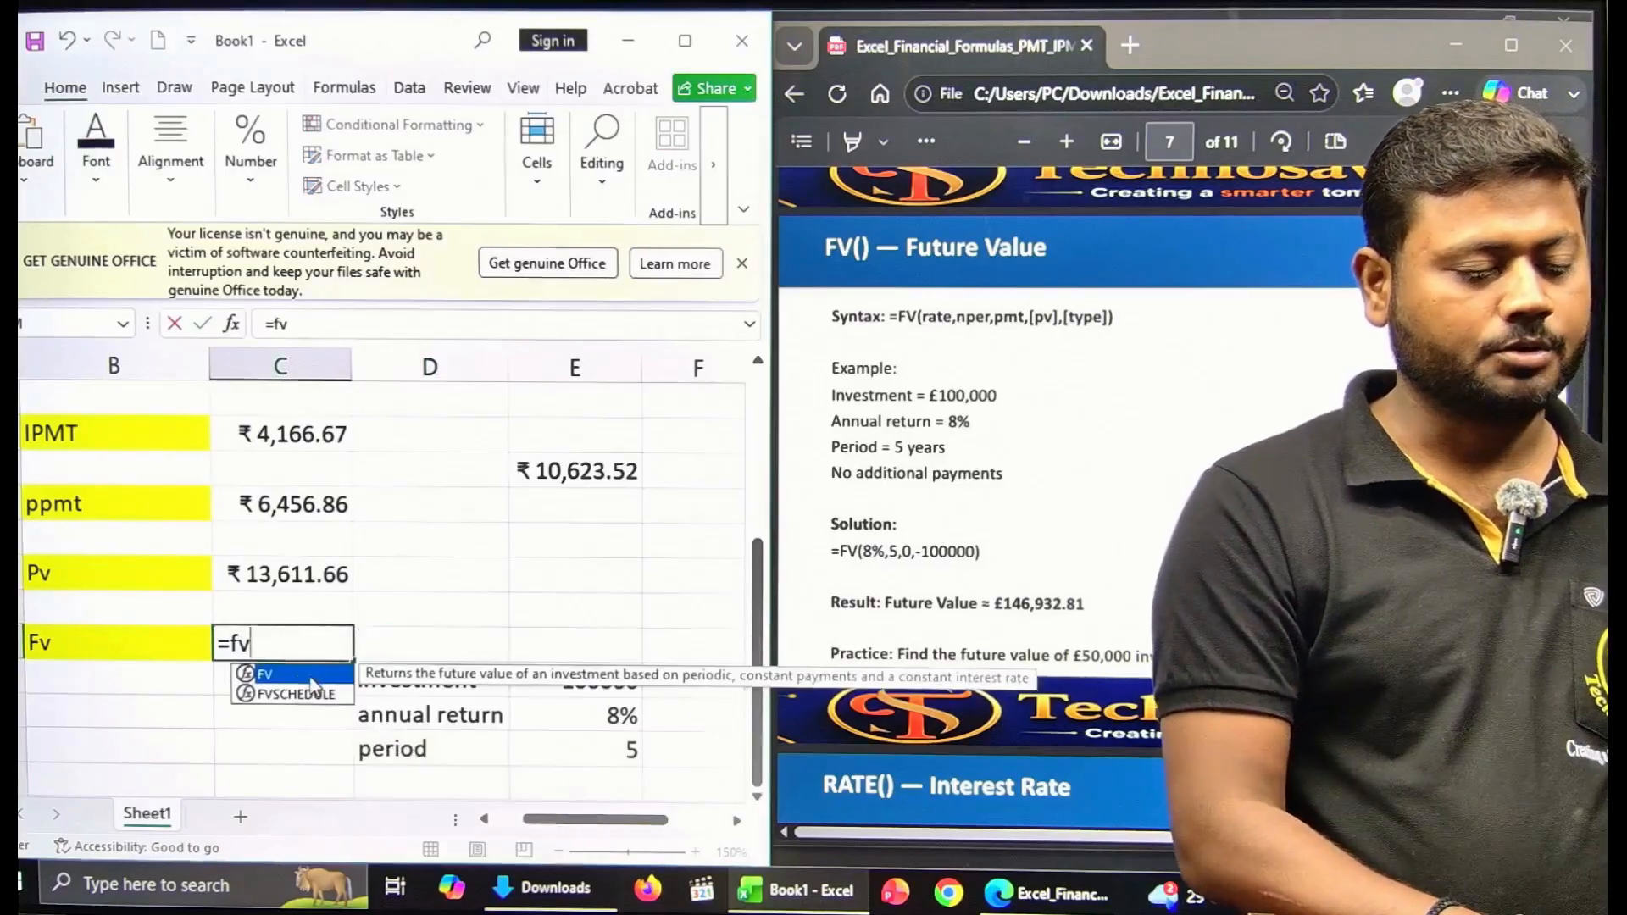
{"action": "double_click", "coordinate": [309, 675]}
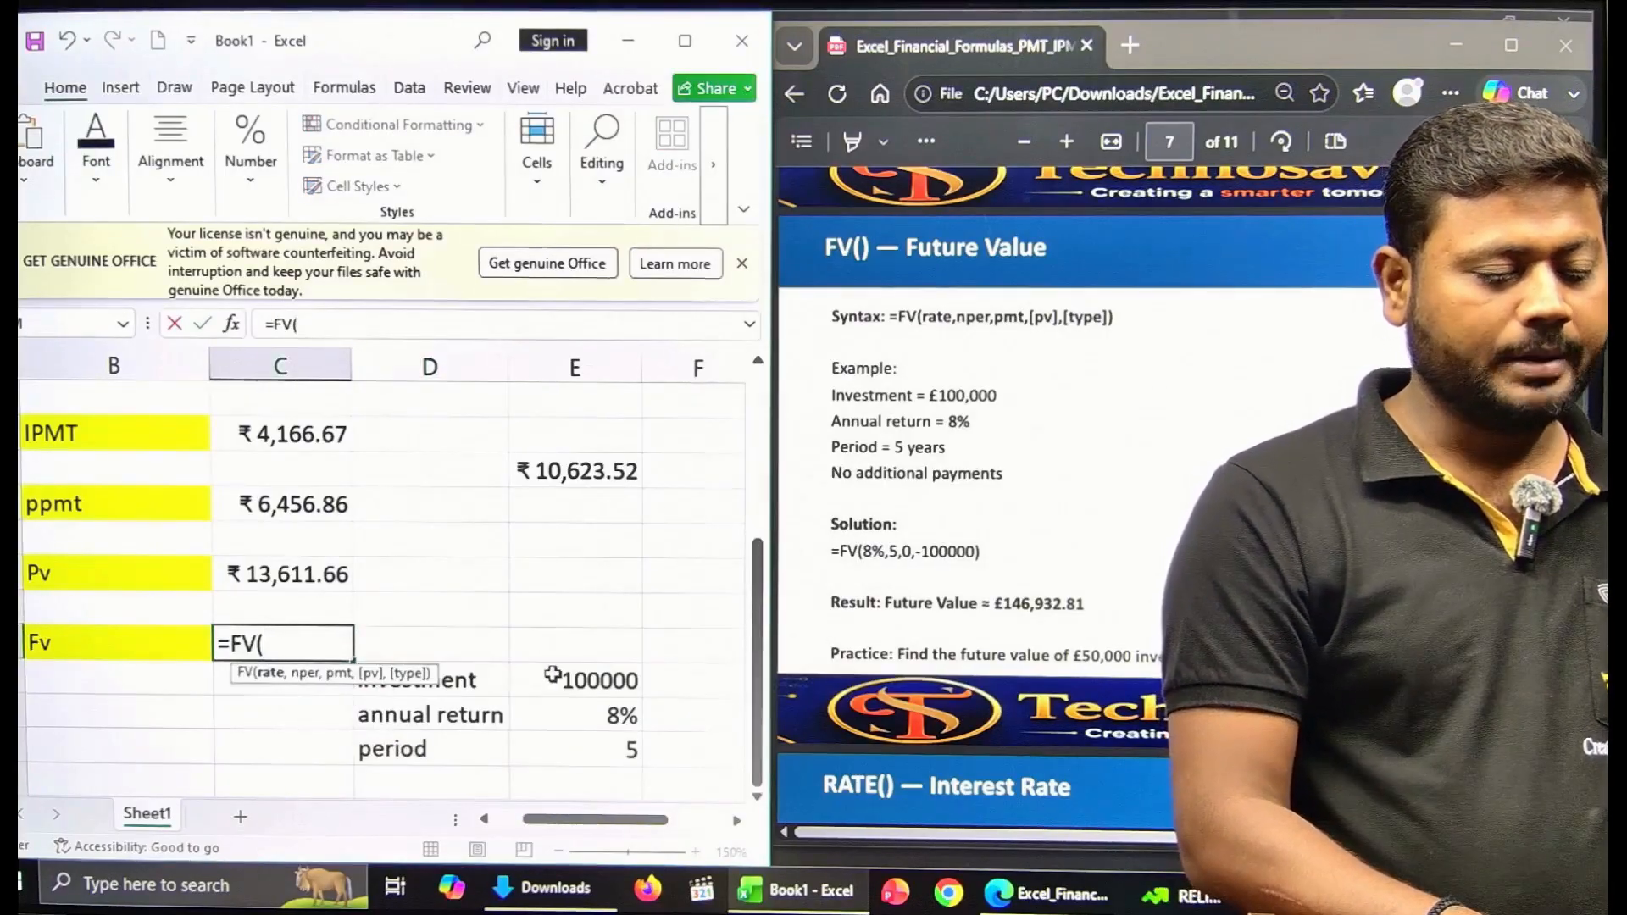
{"action": "left_click", "coordinate": [584, 704]}
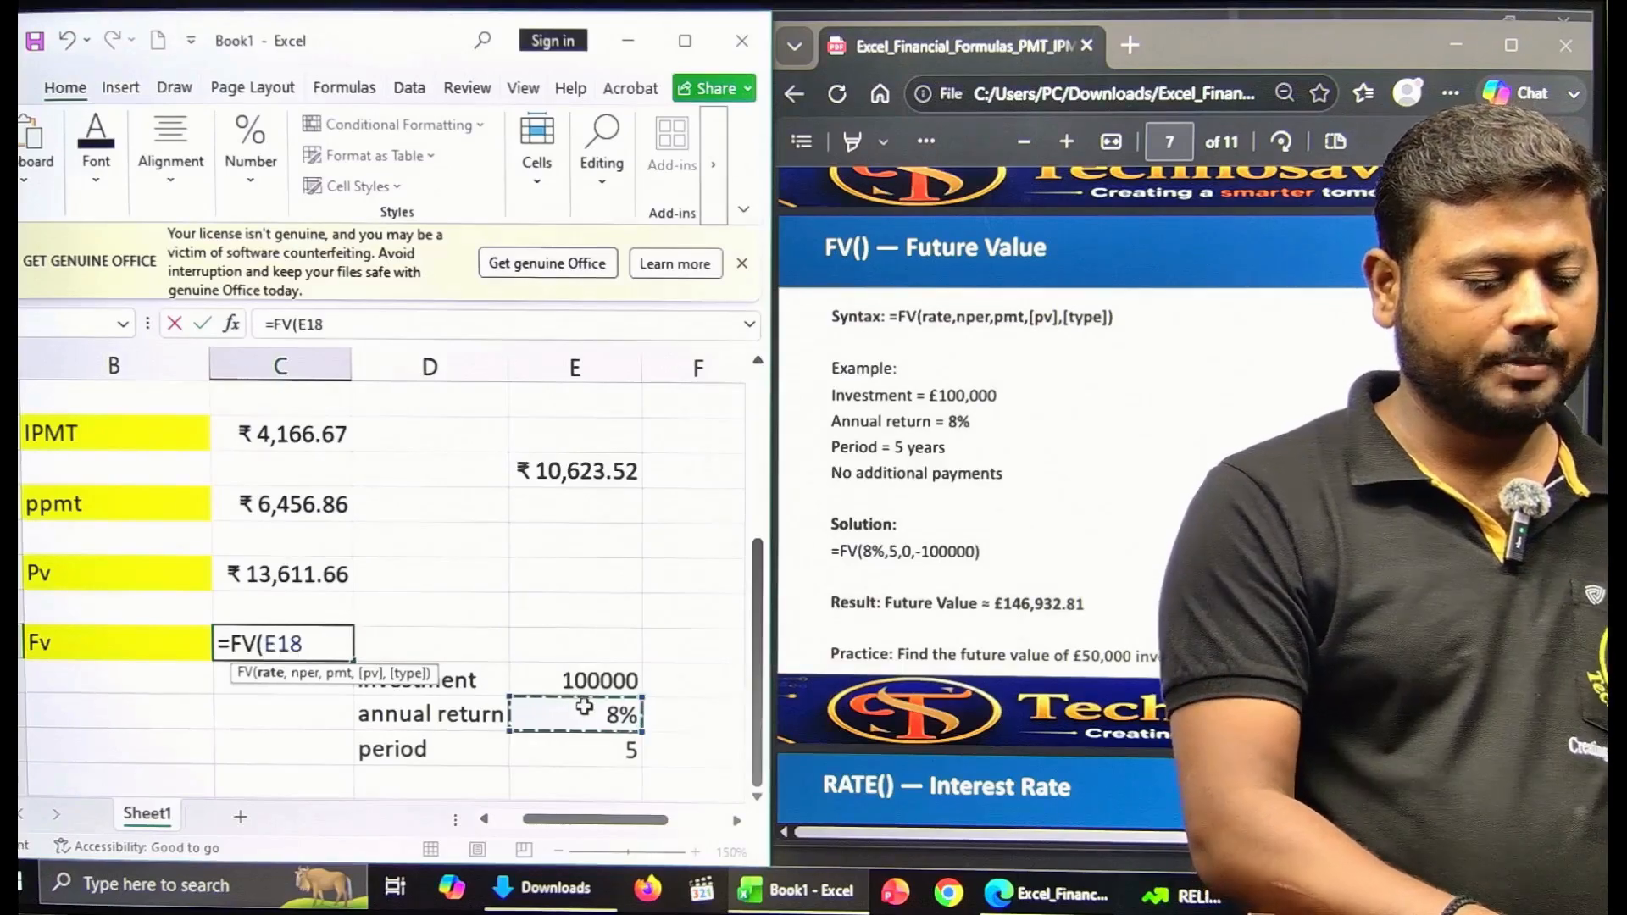
{"action": "type", "text": ","}
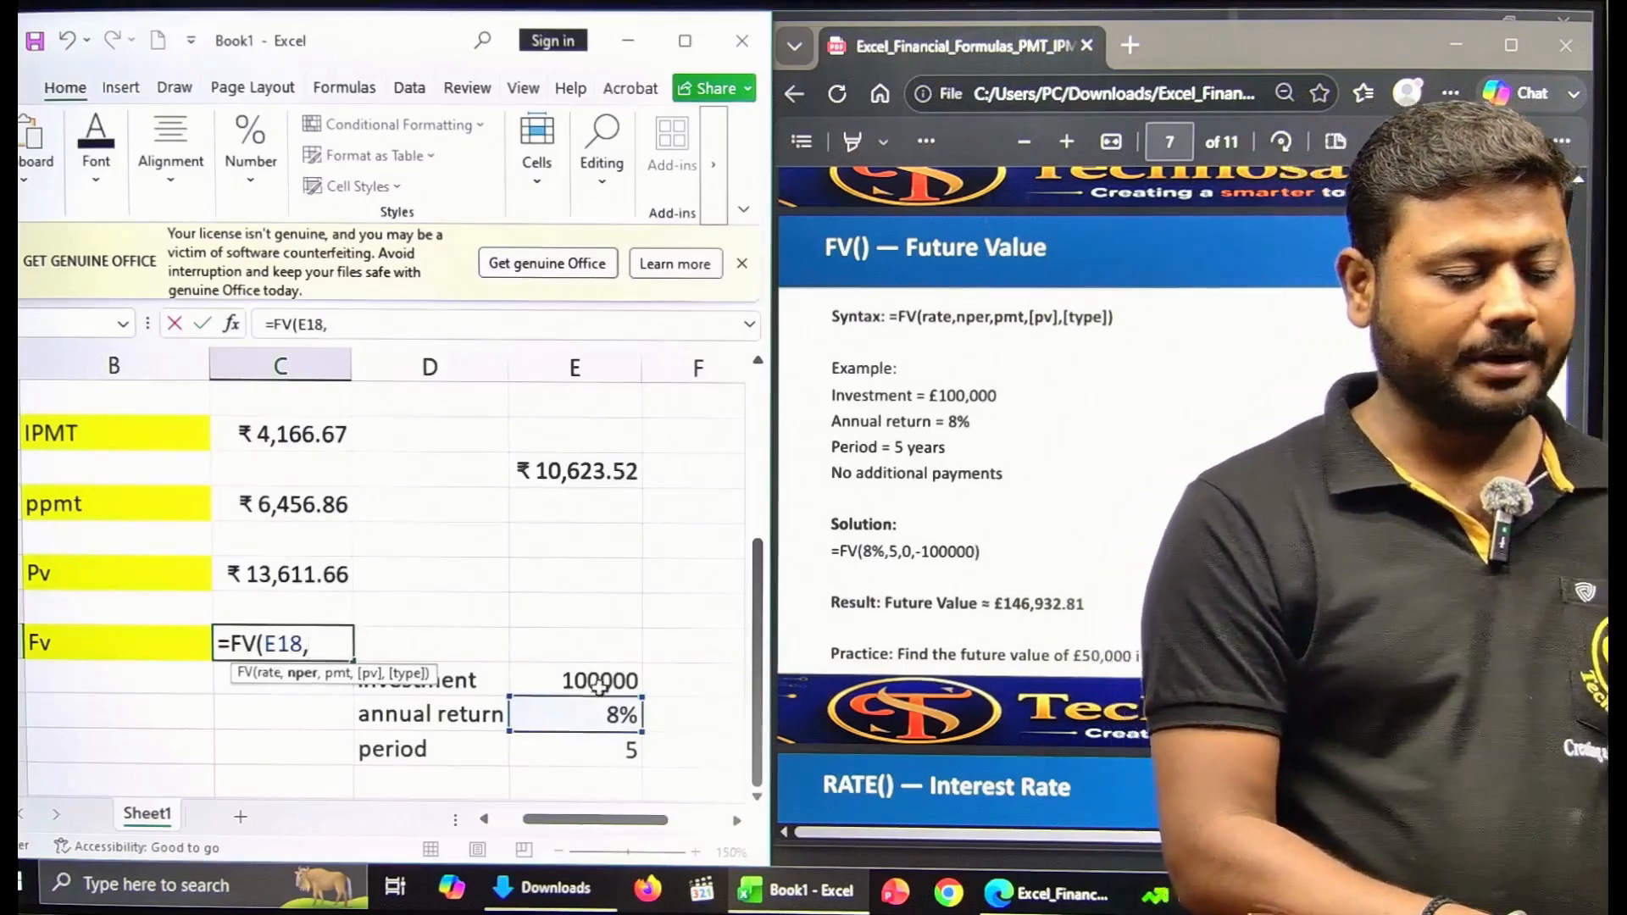
{"action": "left_click", "coordinate": [605, 744]}
{"action": "type", "text": ","}
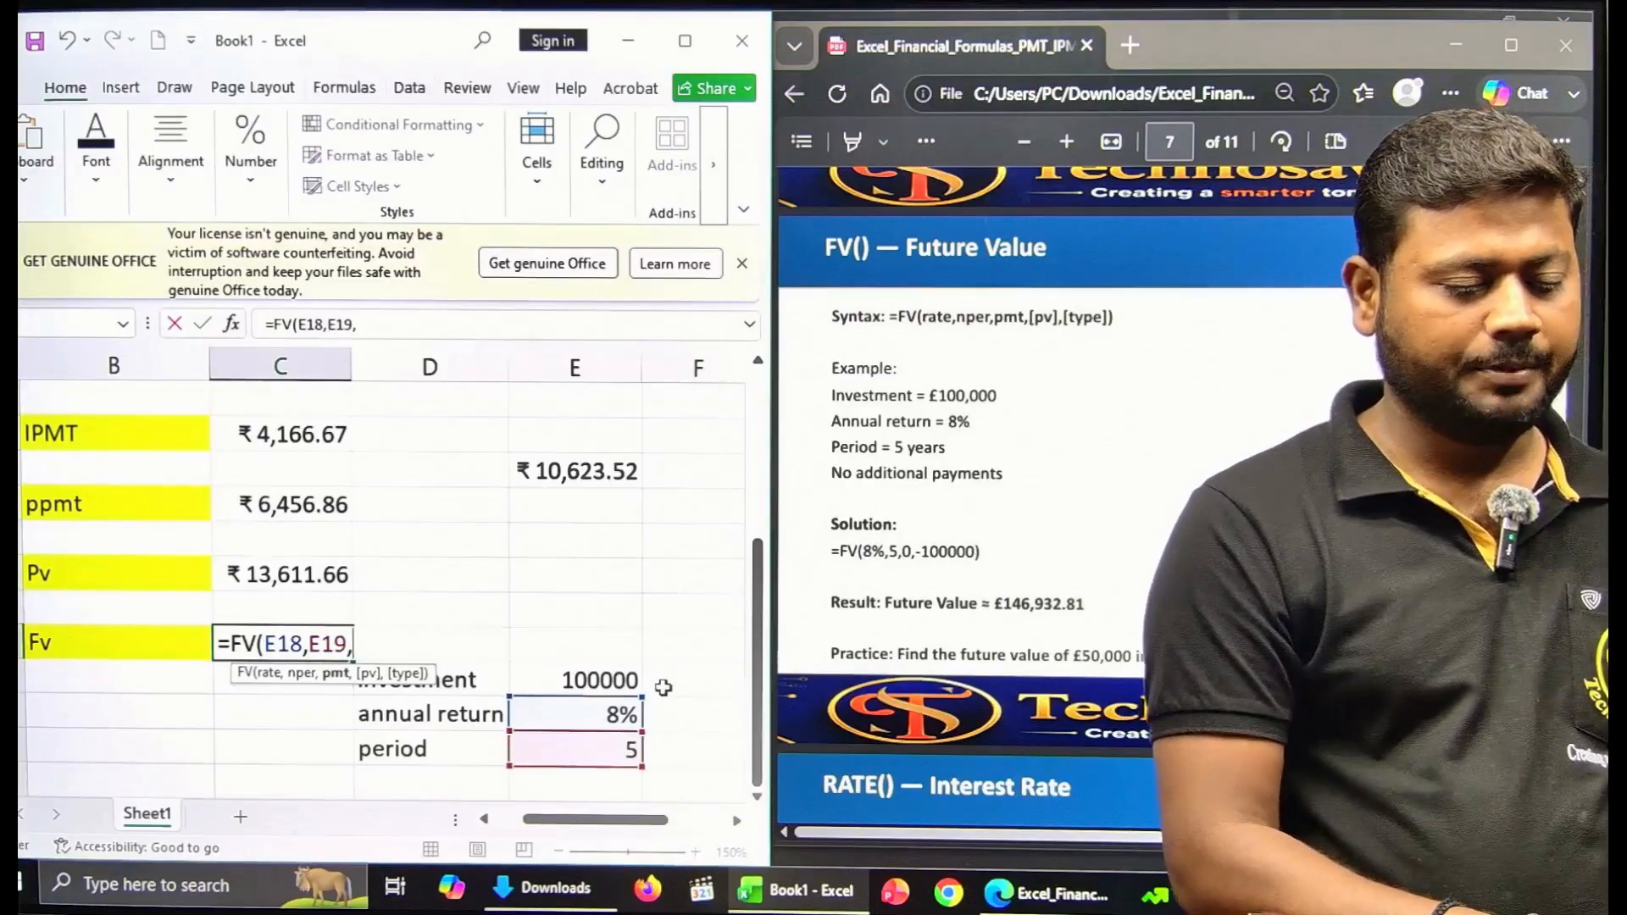
{"action": "type", "text": "0,-100000"}
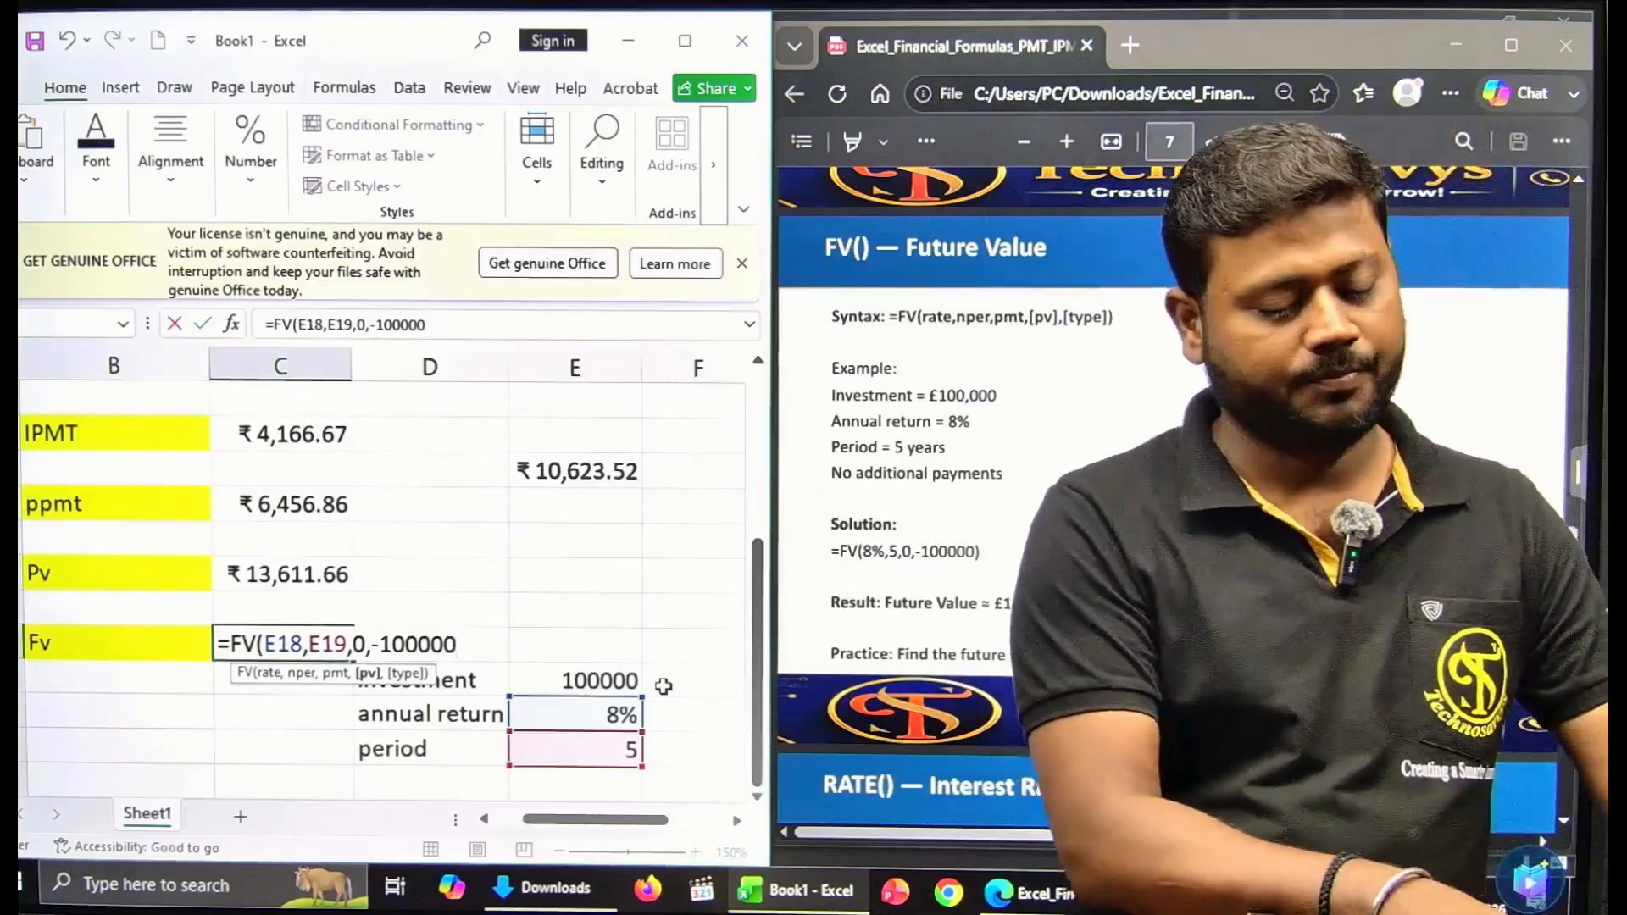
{"action": "key", "text": "Return"}
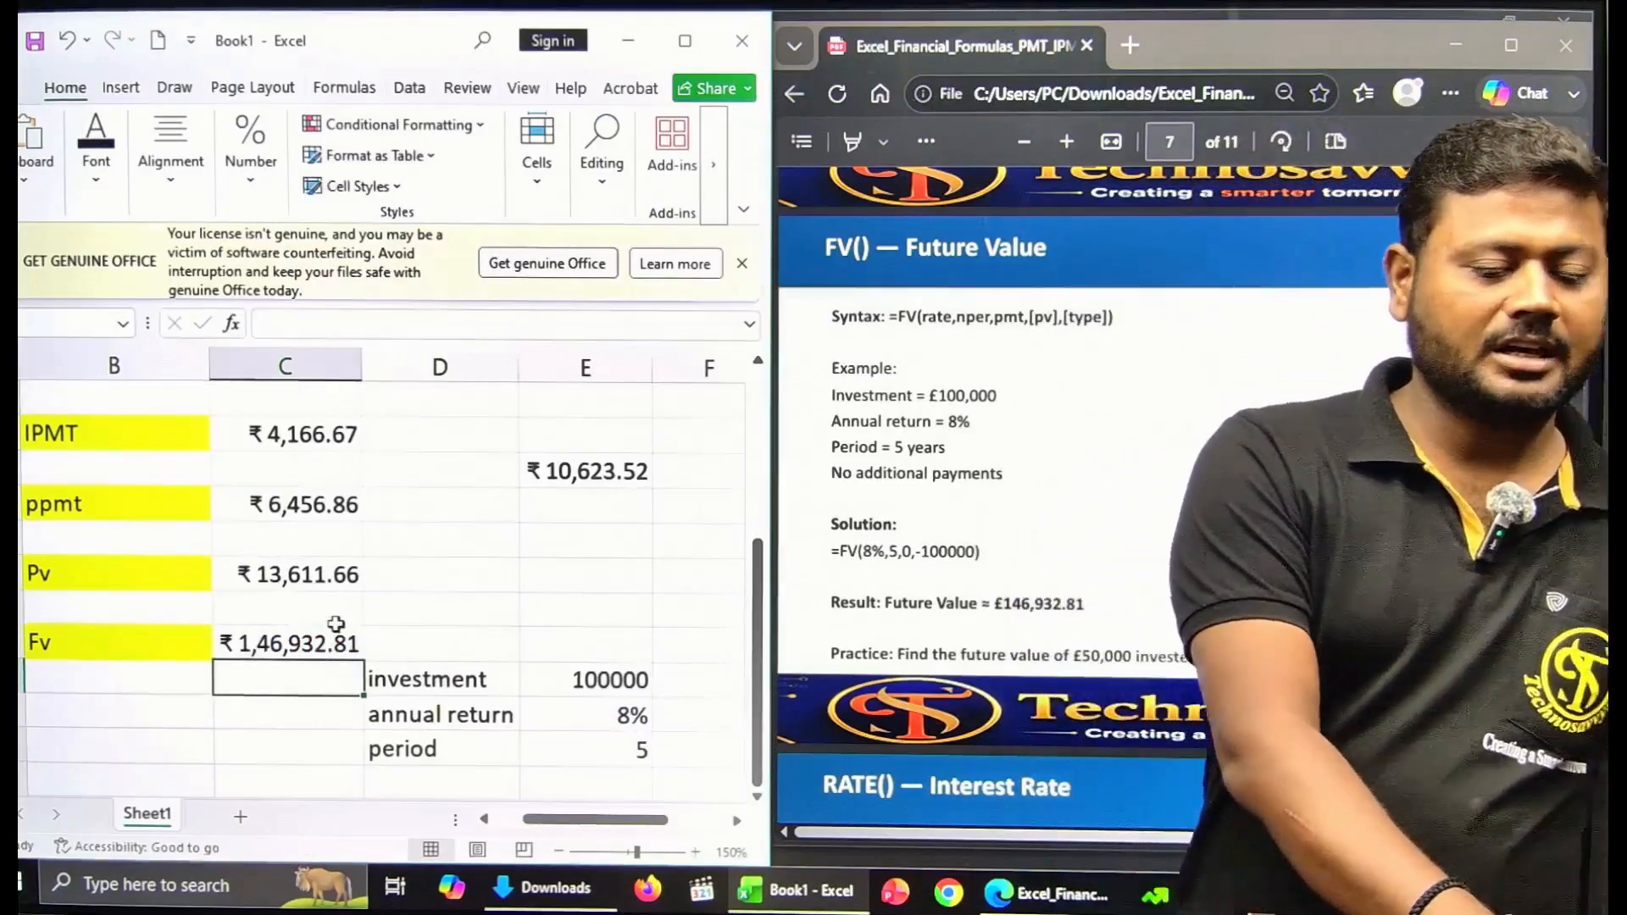
{"action": "left_click", "coordinate": [325, 619]}
{"action": "left_click", "coordinate": [322, 632]}
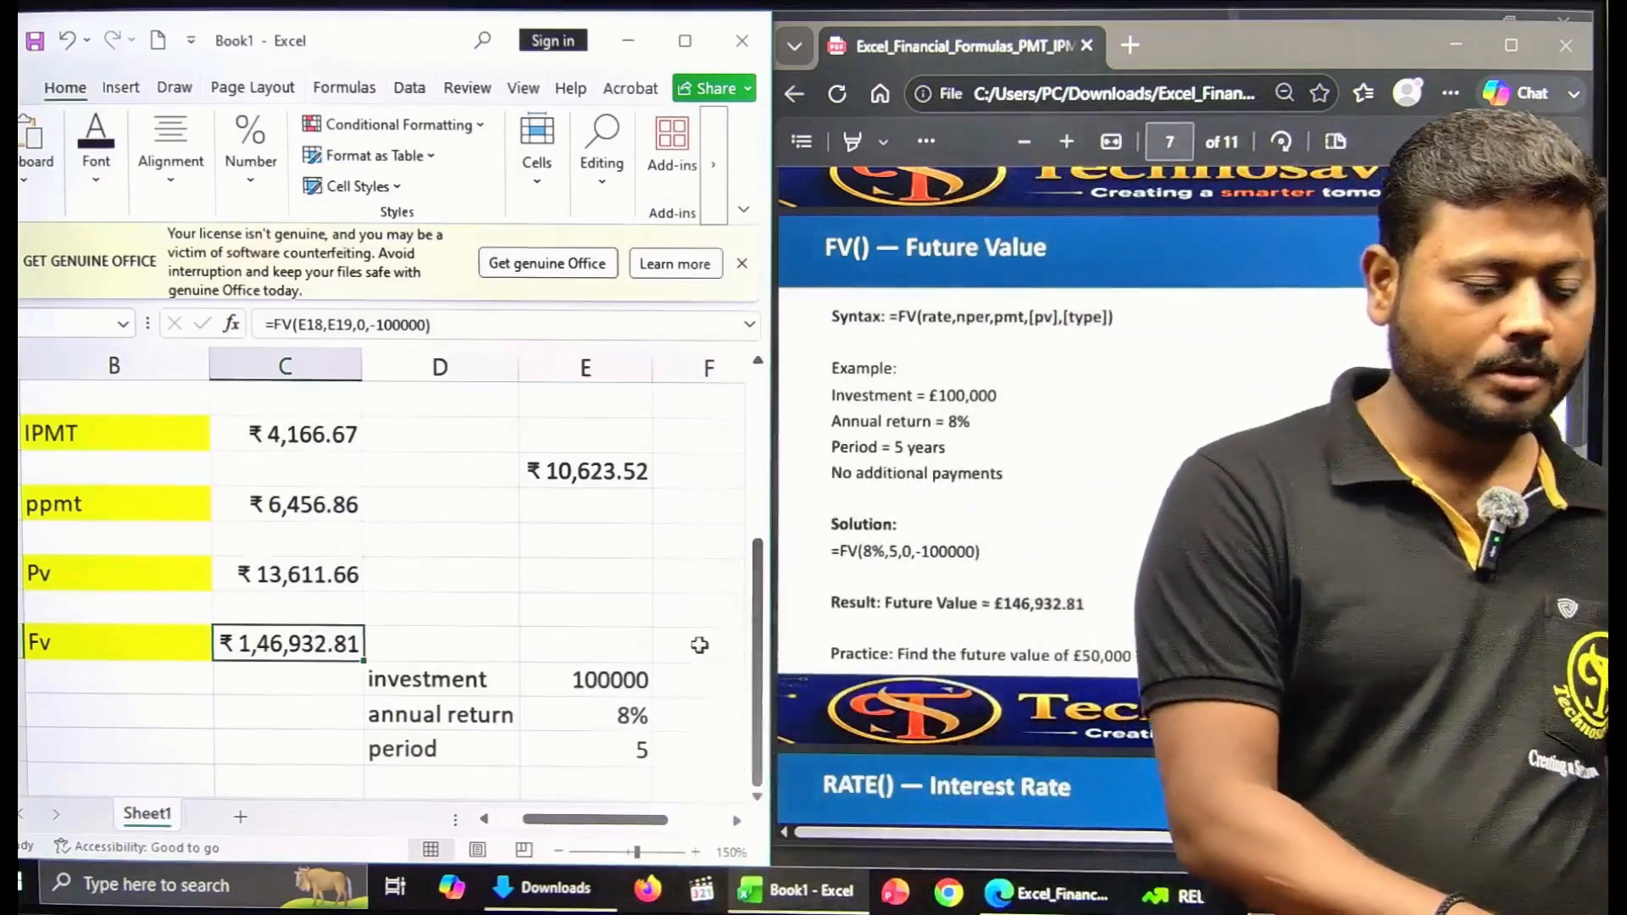
Consult the RATE section of the PDF and add the label Loan in B22 with 500000 beside it
{"action": "scroll", "coordinate": [985, 644], "scroll_direction": "down", "scroll_amount": 10}
{"action": "scroll", "coordinate": [985, 645], "scroll_direction": "up", "scroll_amount": 6}
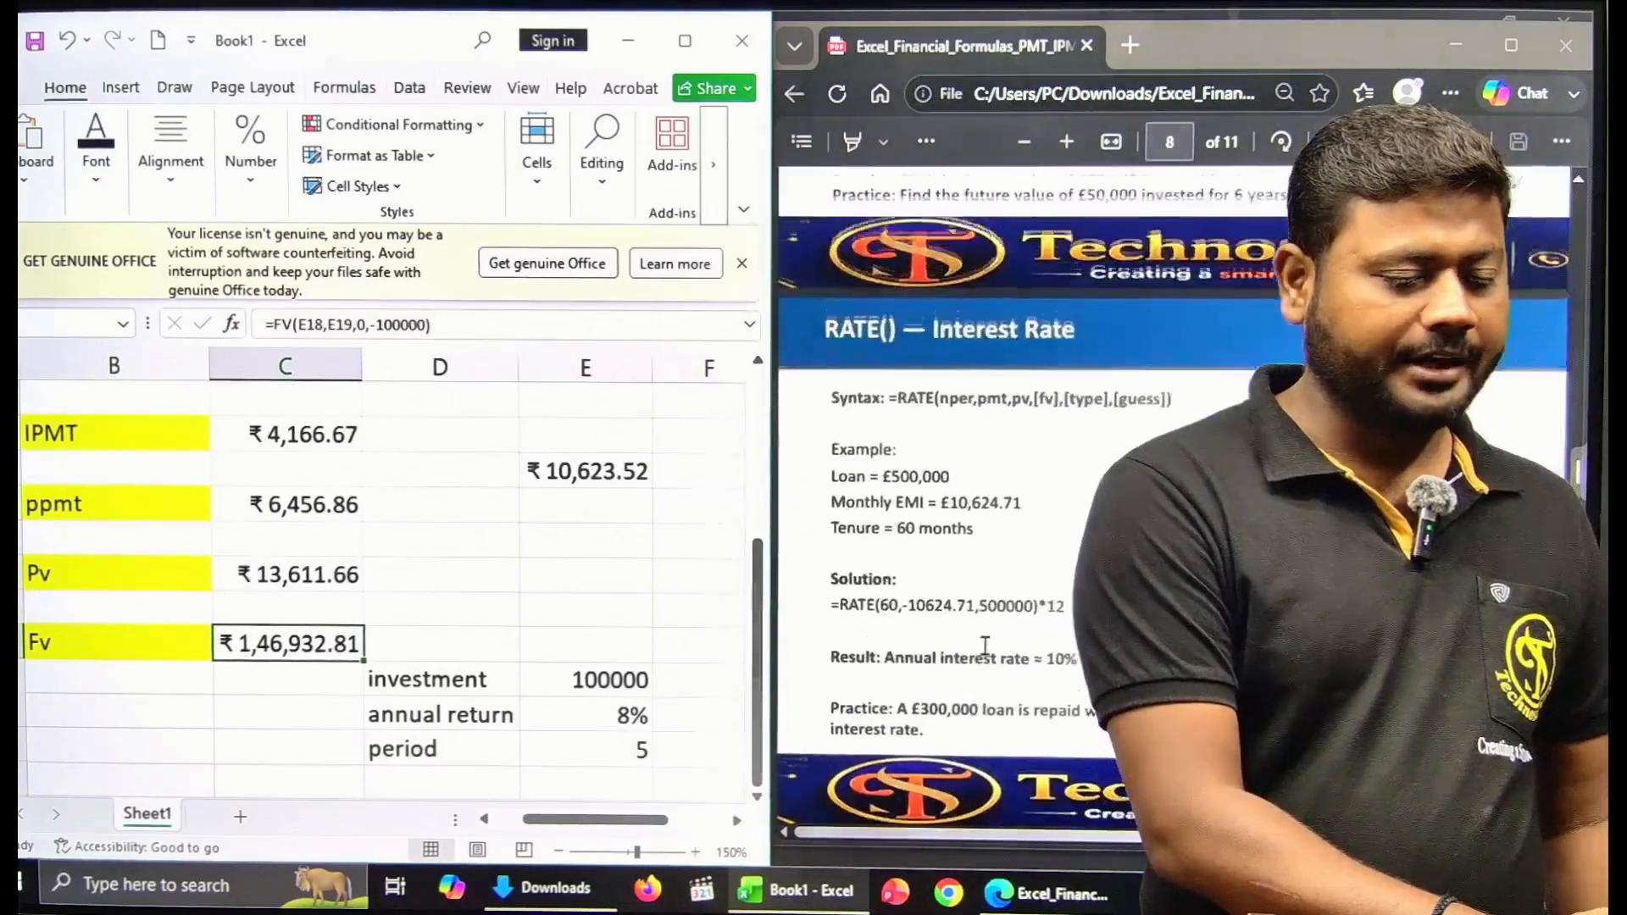
{"action": "scroll", "coordinate": [985, 645], "scroll_direction": "down", "scroll_amount": 3}
{"action": "scroll", "coordinate": [984, 644], "scroll_direction": "up", "scroll_amount": 6}
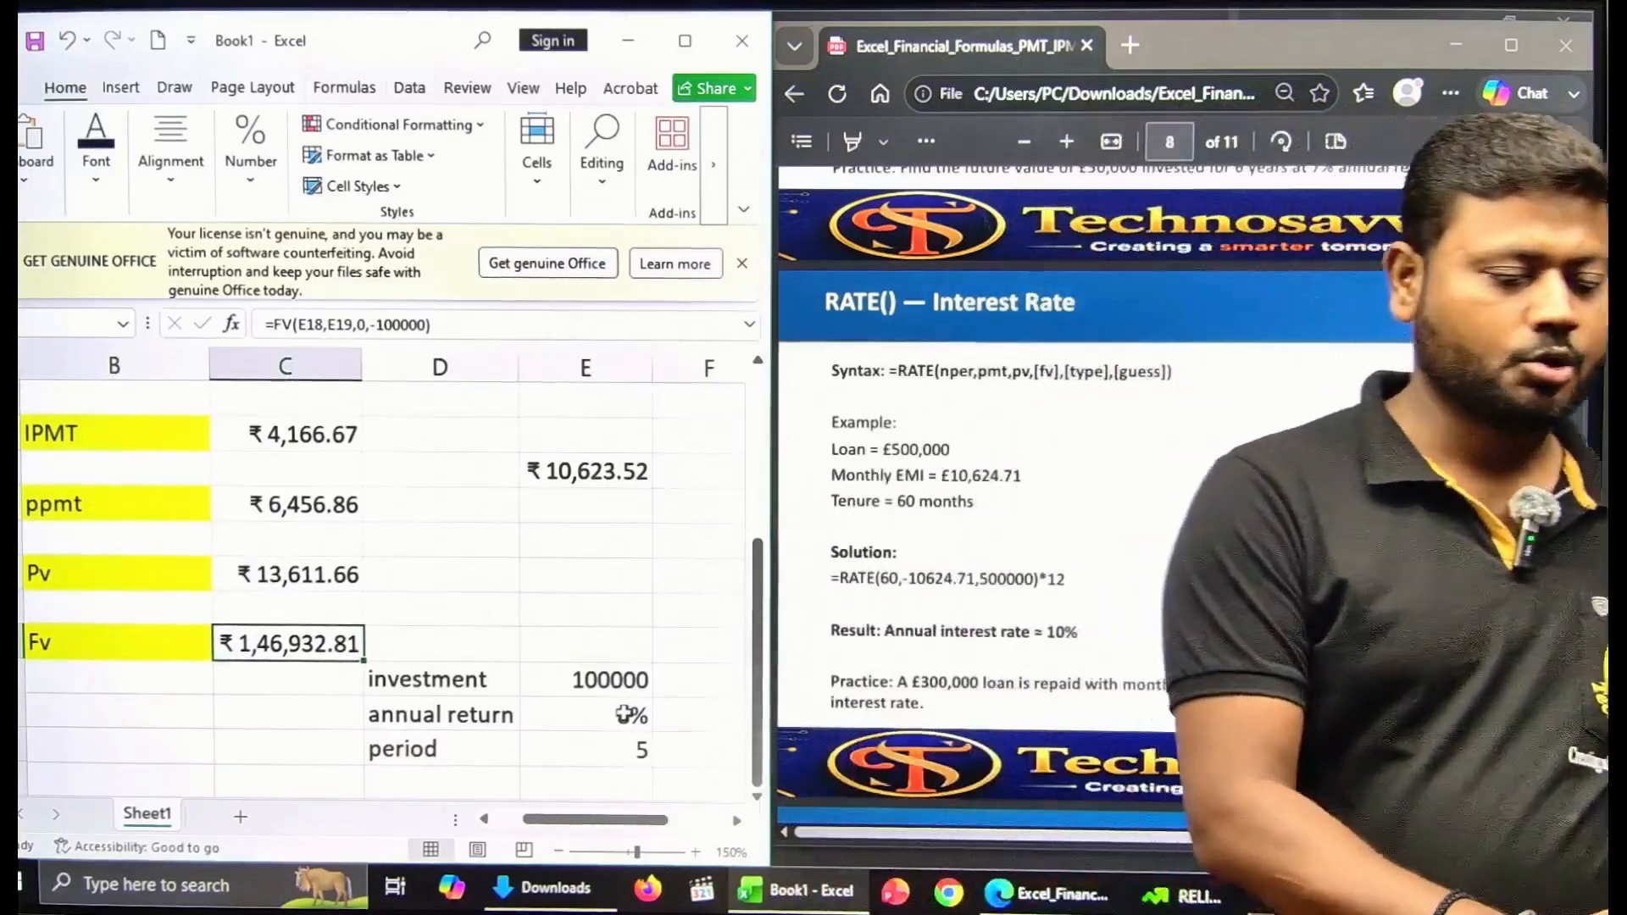
{"action": "scroll", "coordinate": [624, 715], "scroll_direction": "down", "scroll_amount": 3}
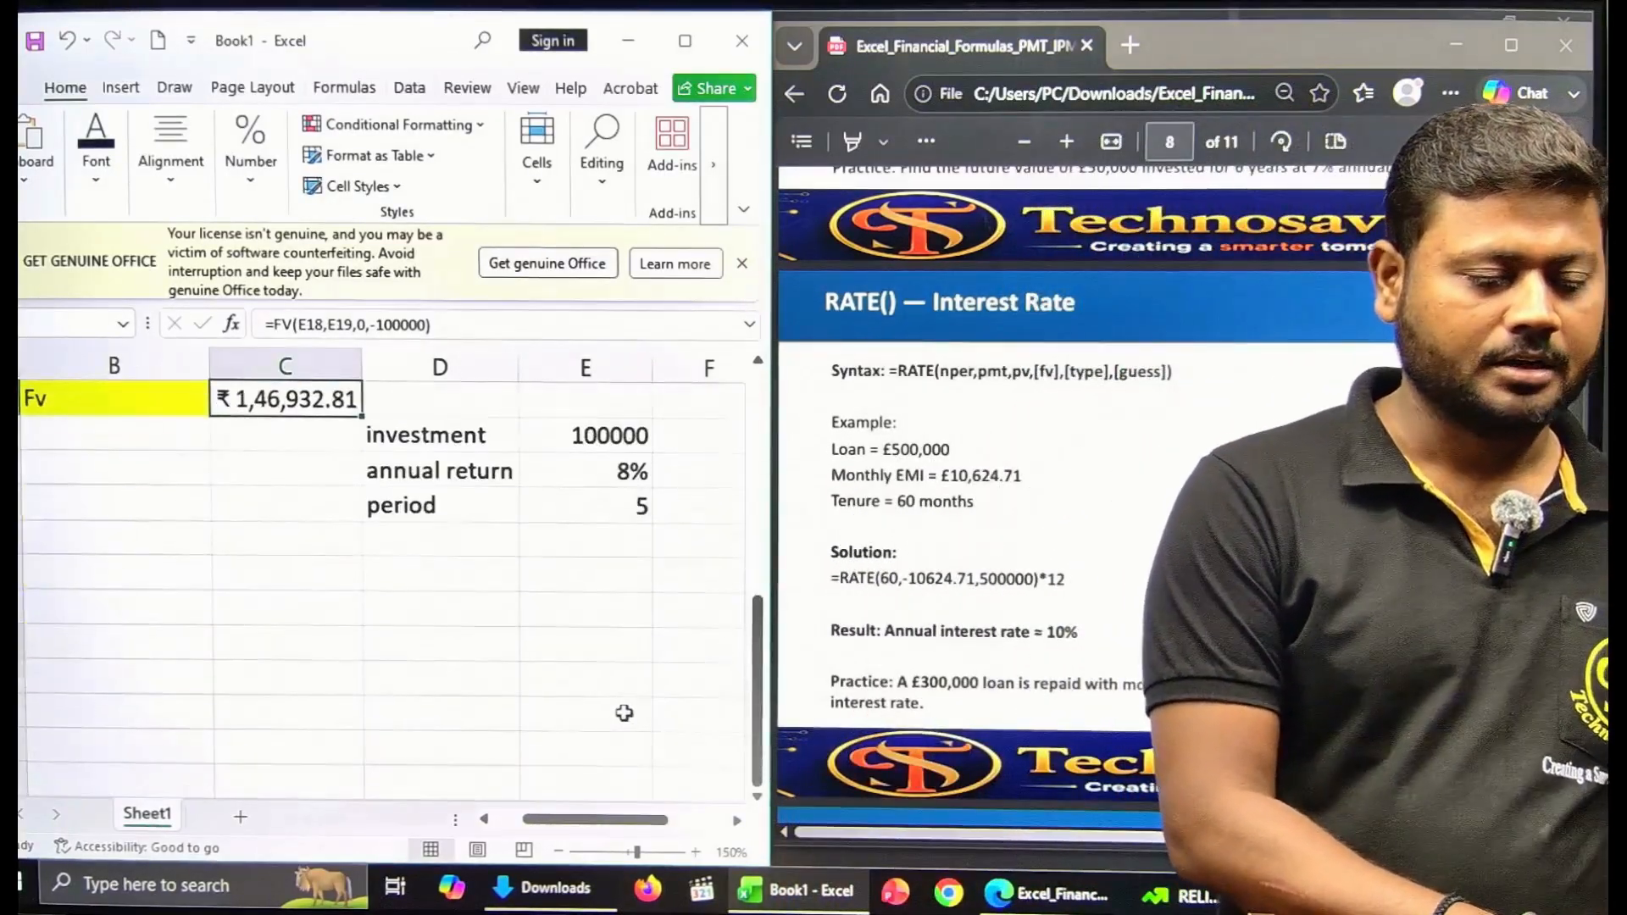
{"action": "left_click", "coordinate": [145, 595]}
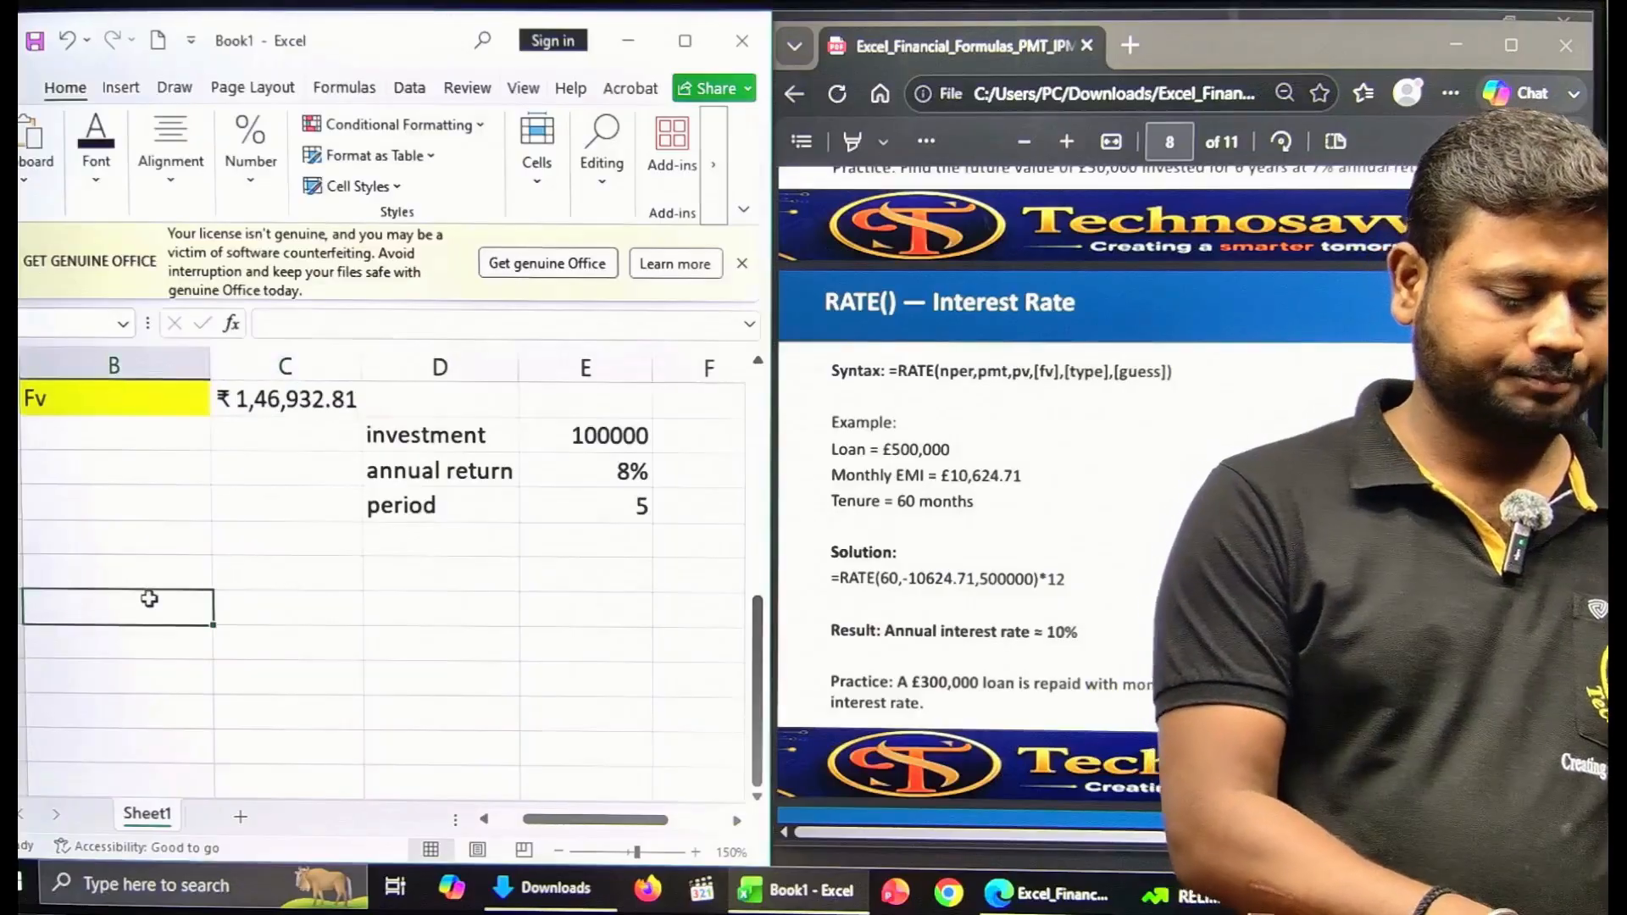
{"action": "type", "text": "Loan"}
{"action": "key", "text": "Tab"}
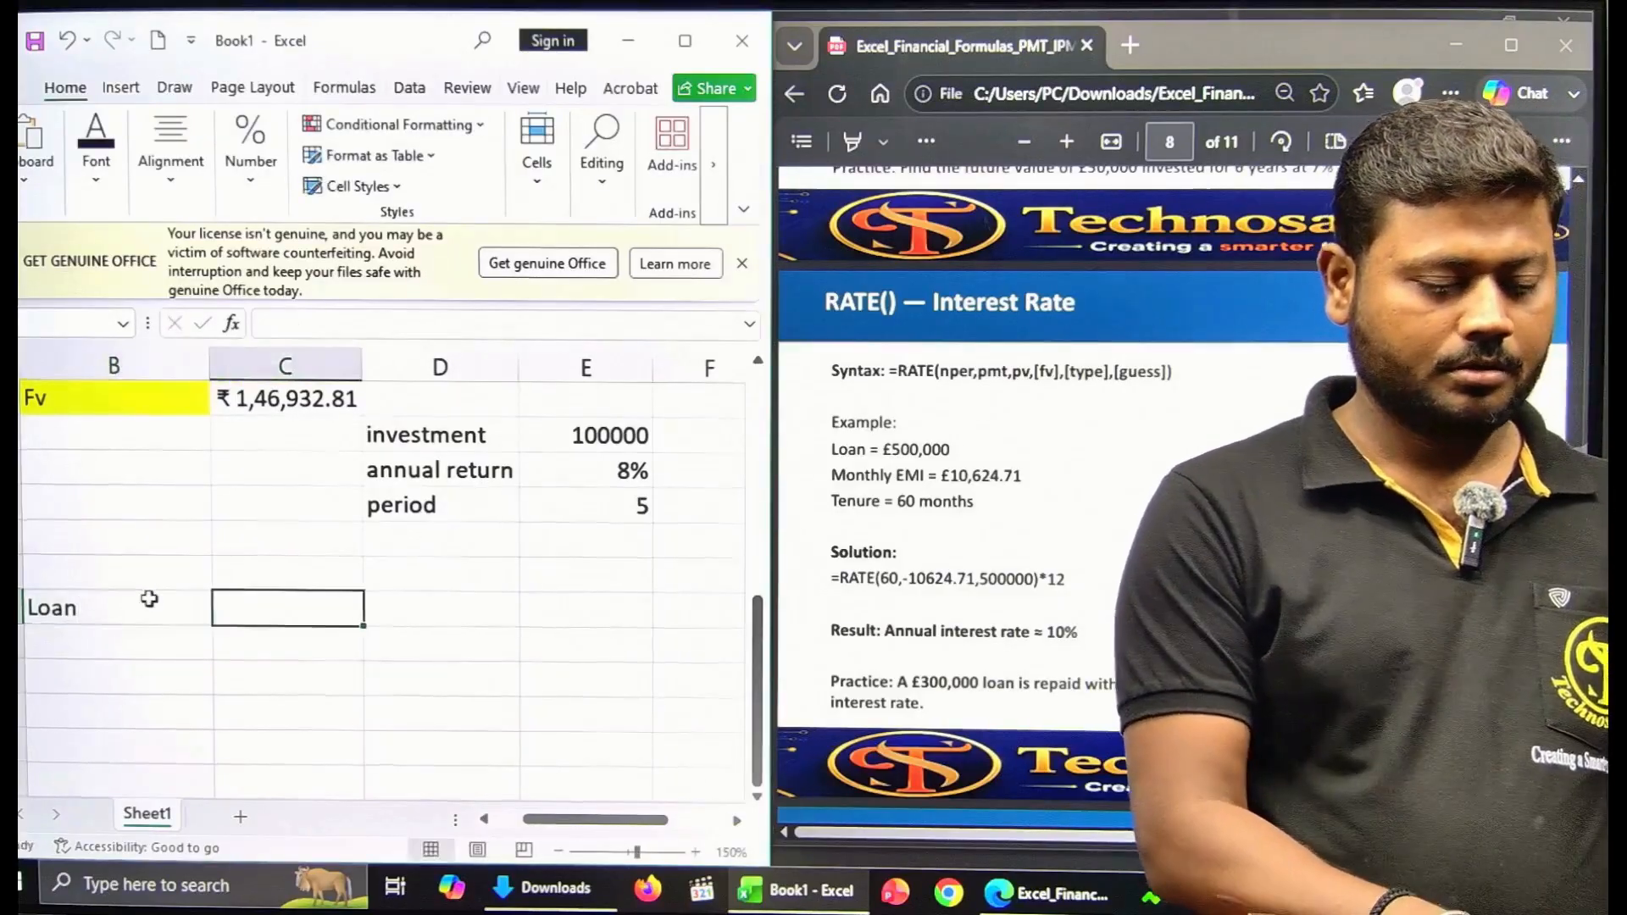
{"action": "type", "text": "500000"}
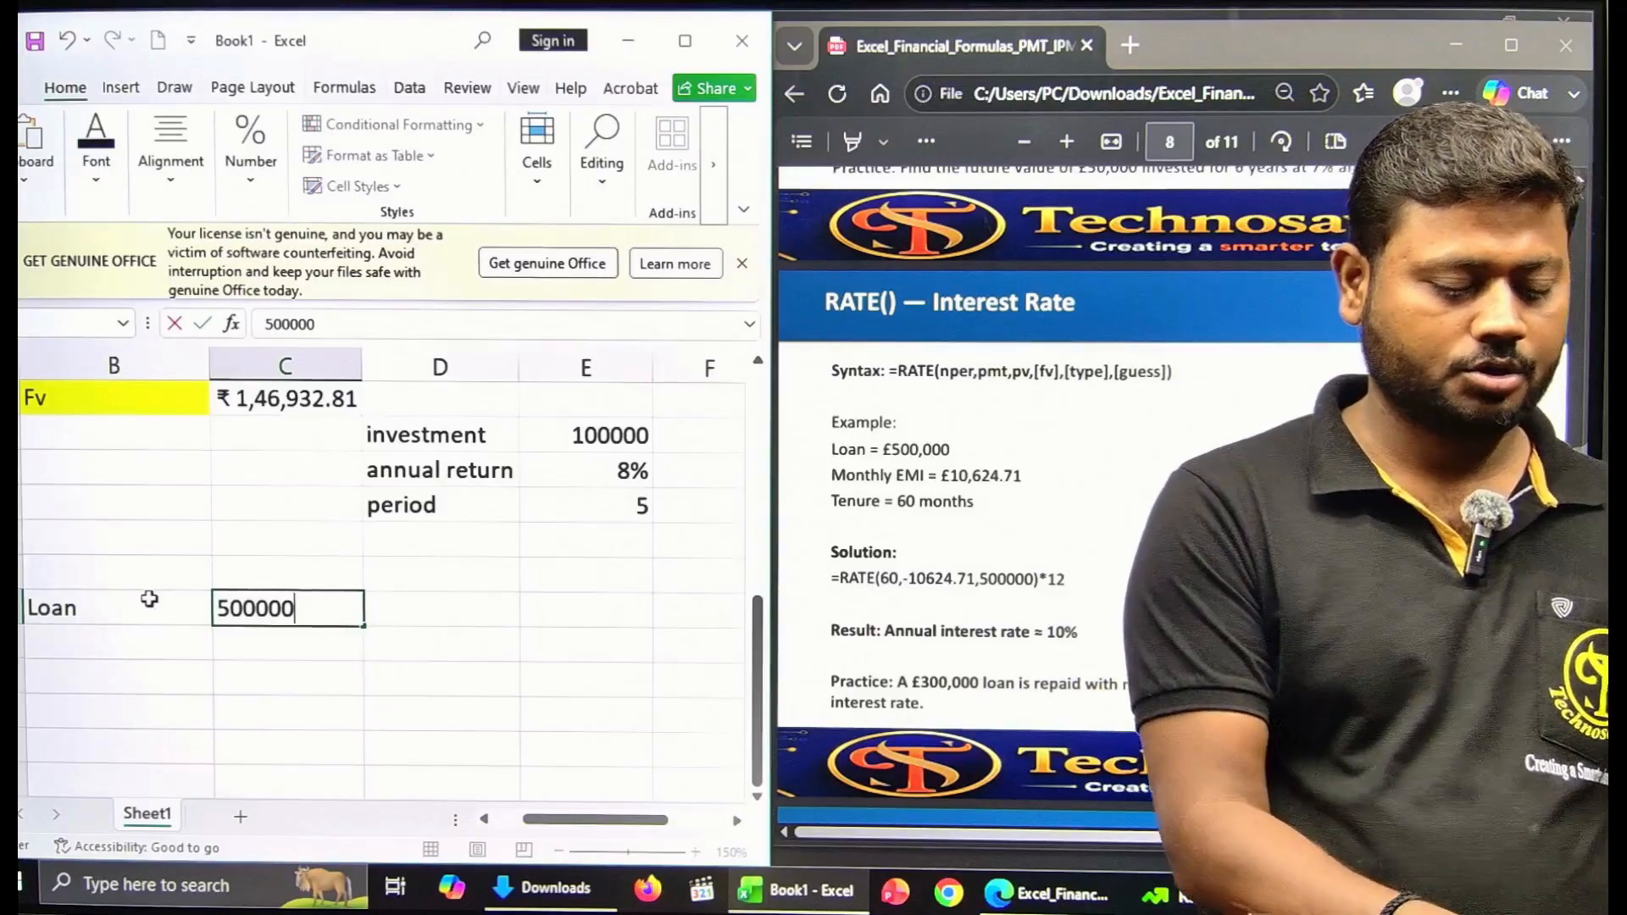
{"action": "key", "text": "Return"}
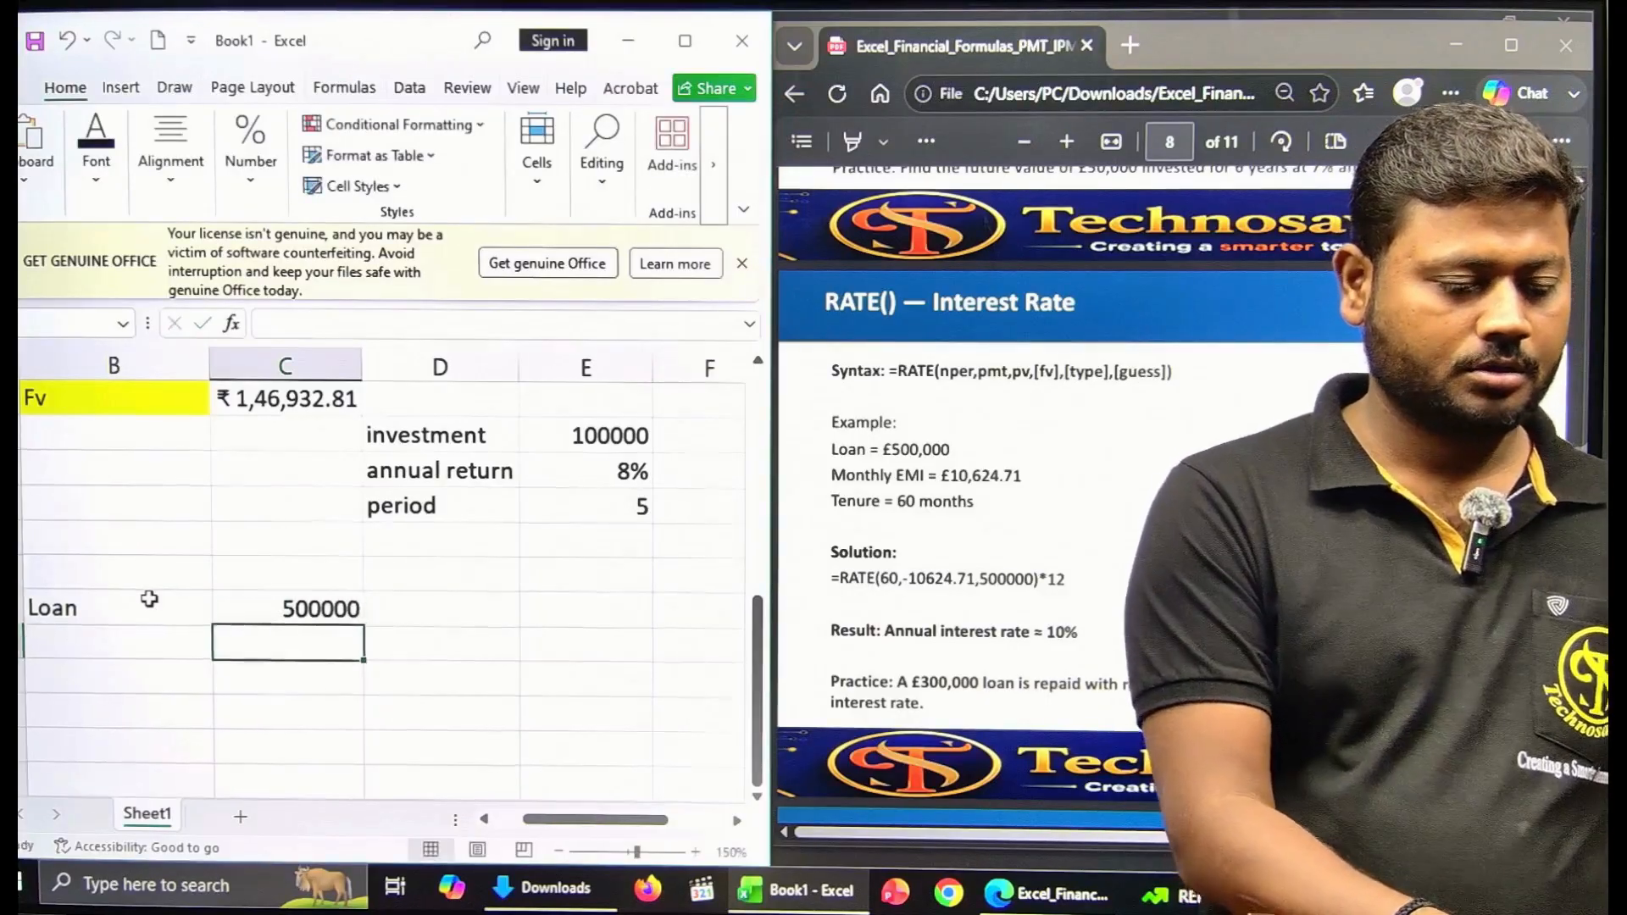
Add the label Monthly emi with the value 10625 below the Loan row
{"action": "key", "text": "Left"}
{"action": "type", "text": "Mo"}
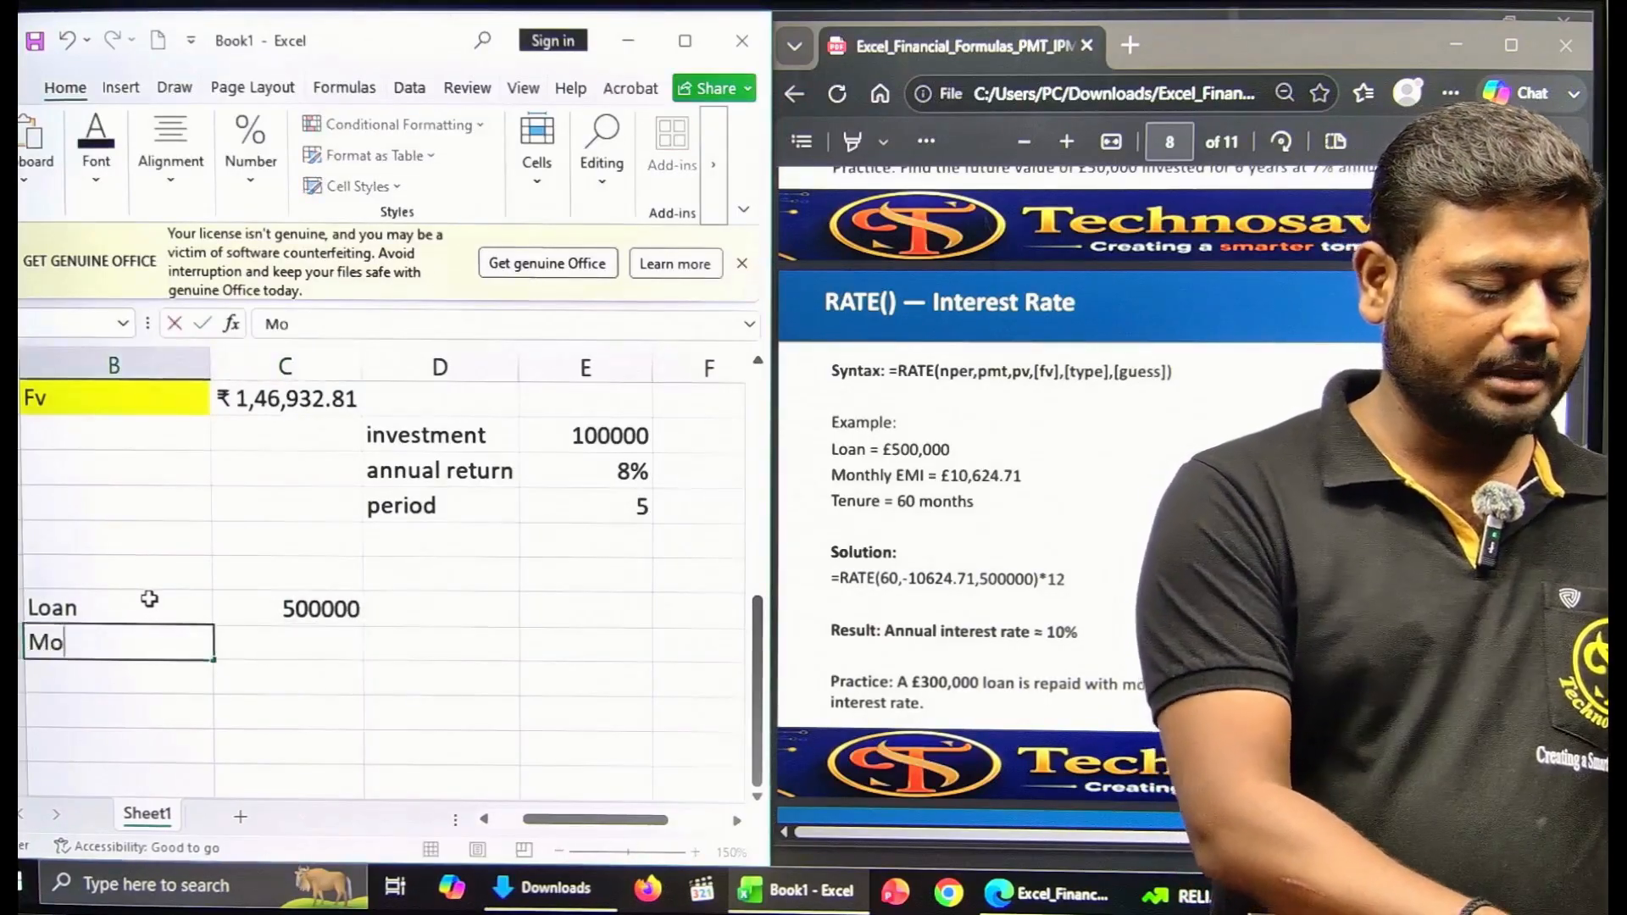
{"action": "type", "text": "nthly emi"}
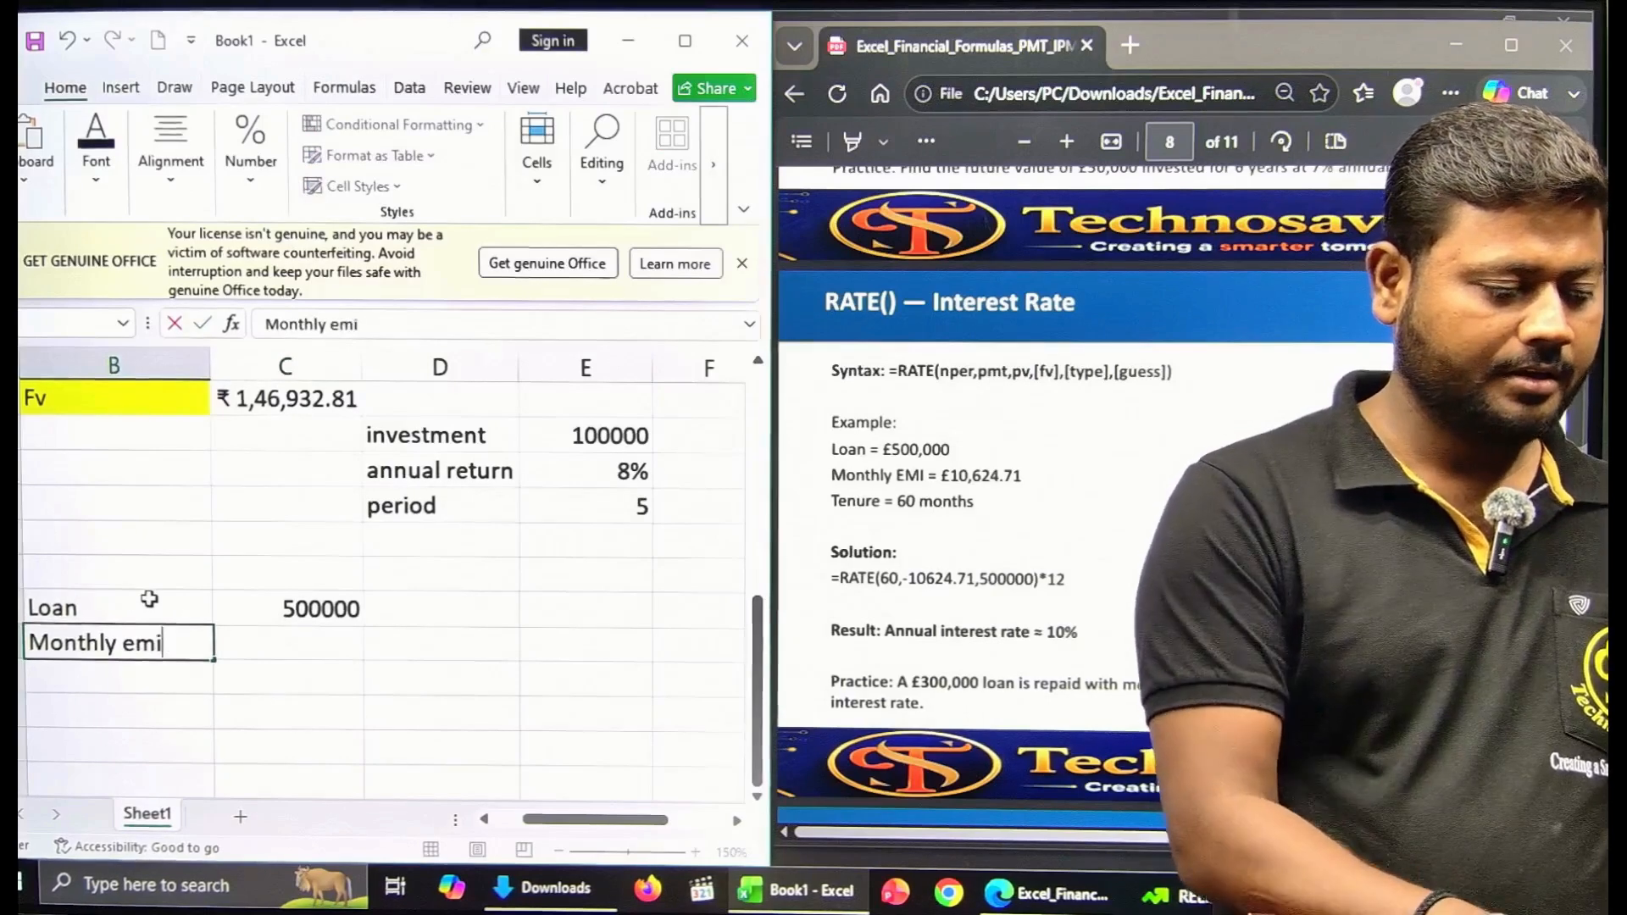
{"action": "key", "text": "Tab"}
{"action": "type", "text": "1"}
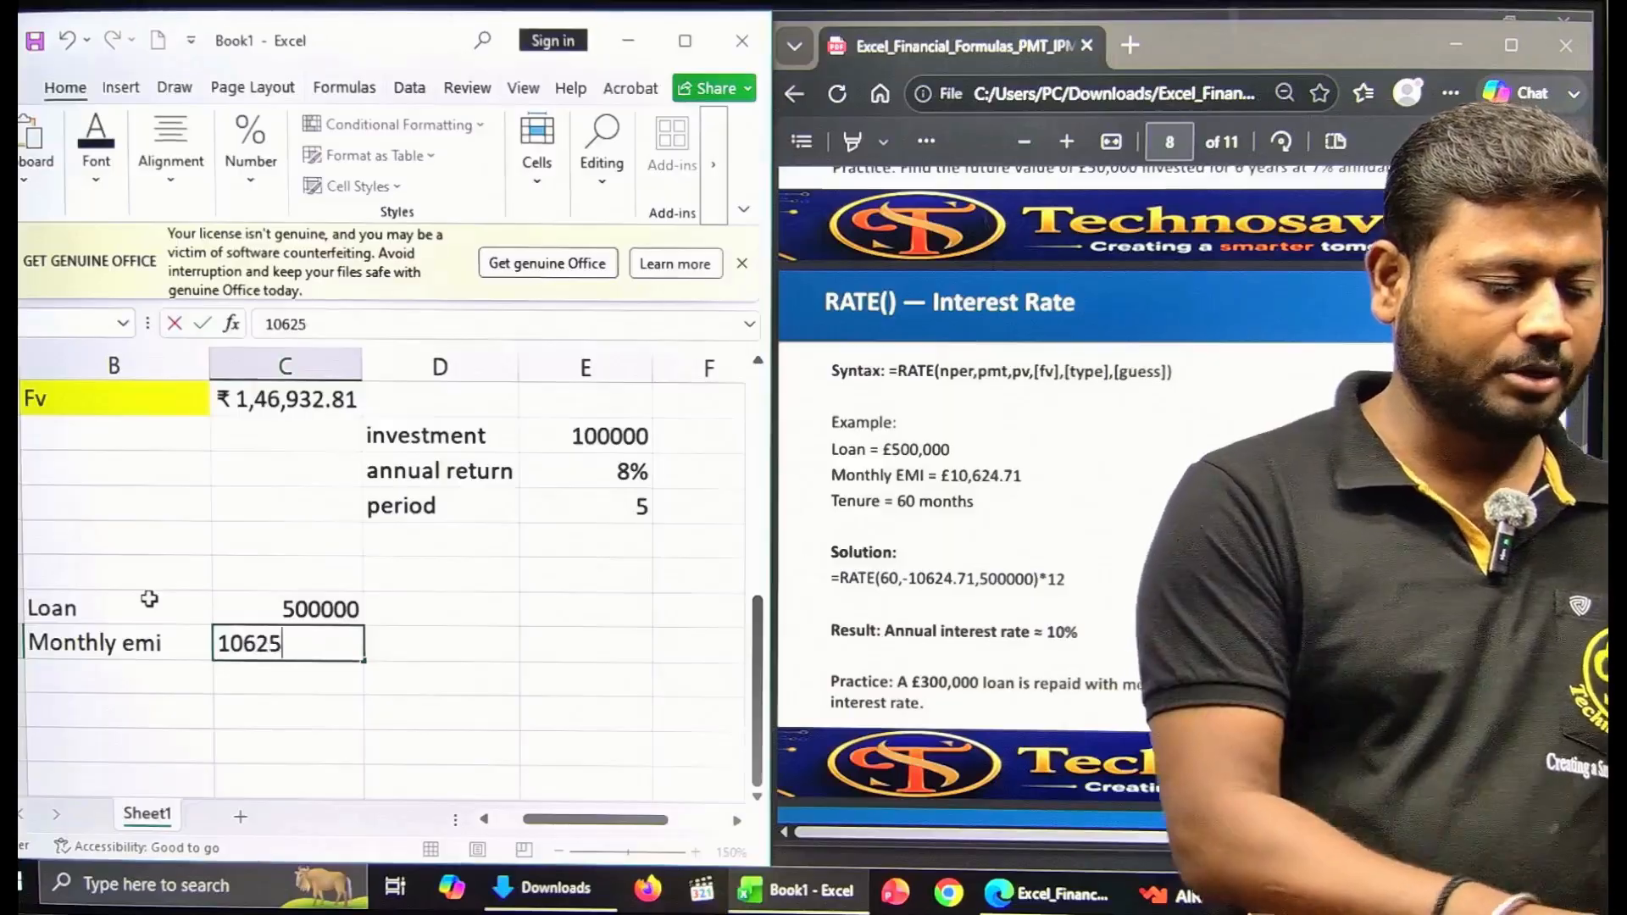
{"action": "key", "text": "Return"}
Add the label tenure with the value 5 below the Monthly emi row
{"action": "key", "text": "Left"}
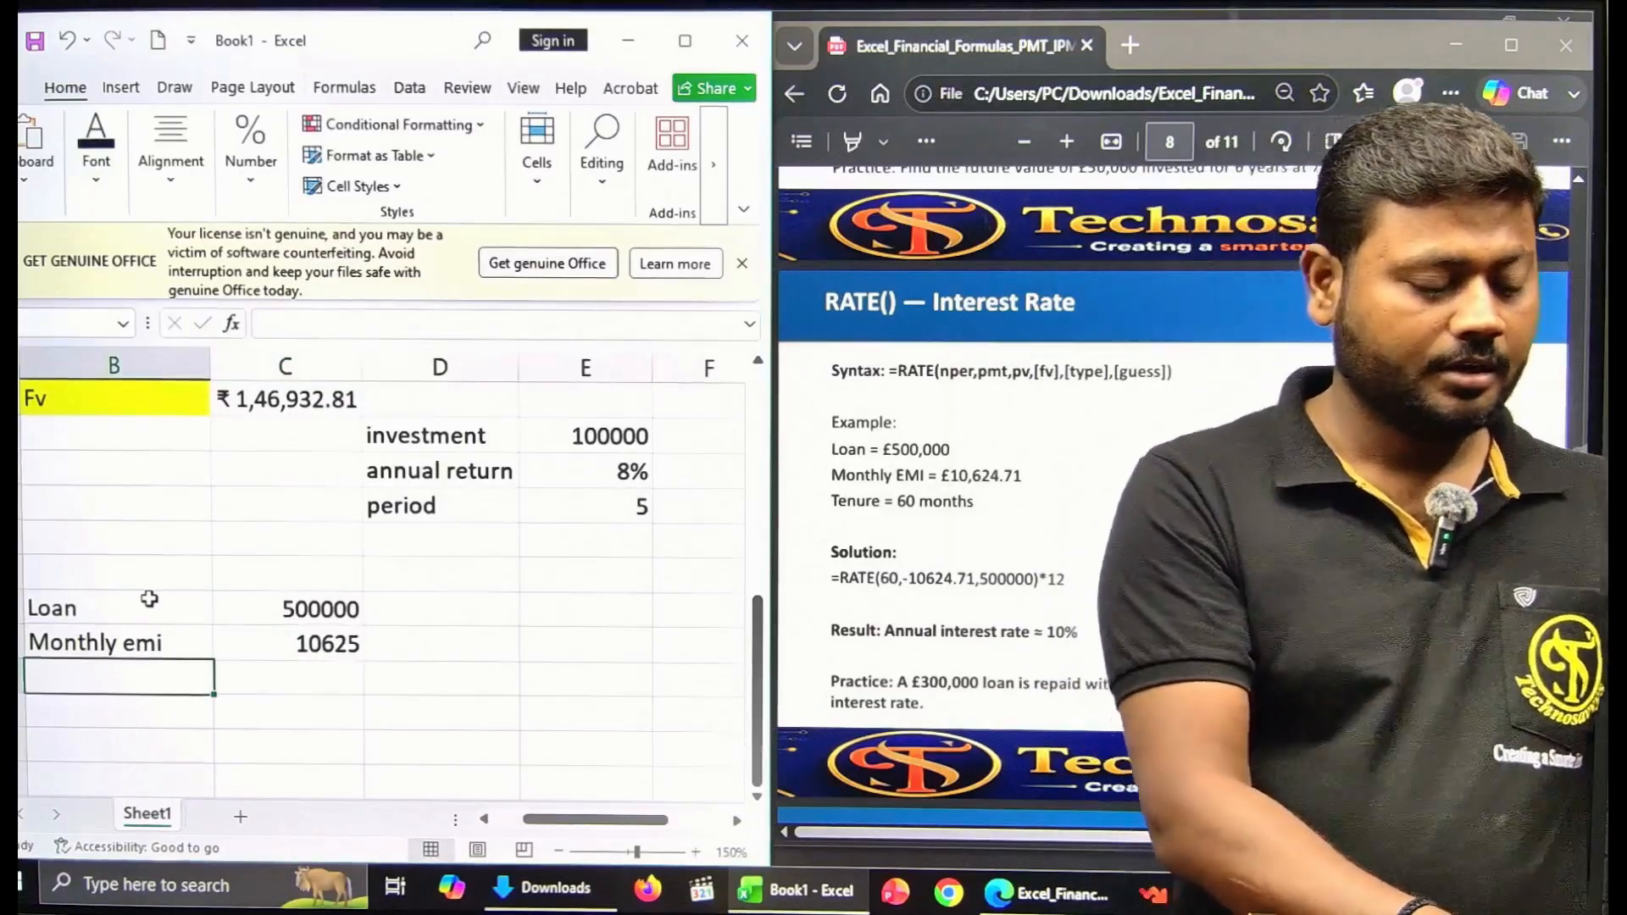
{"action": "type", "text": "tenure"}
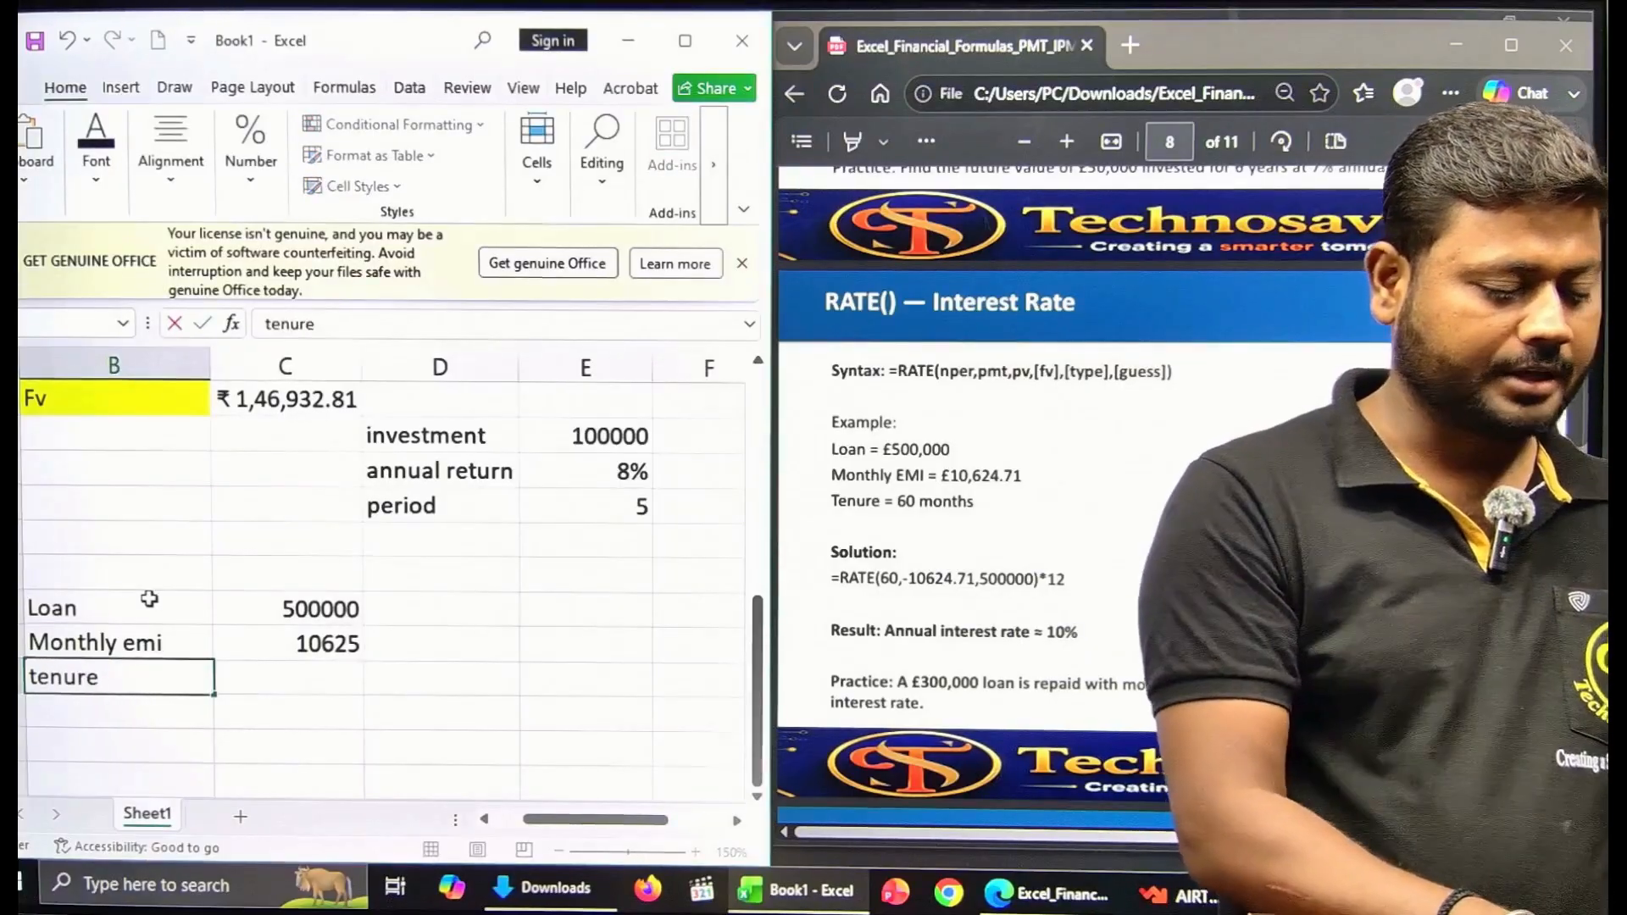
{"action": "key", "text": "Tab"}
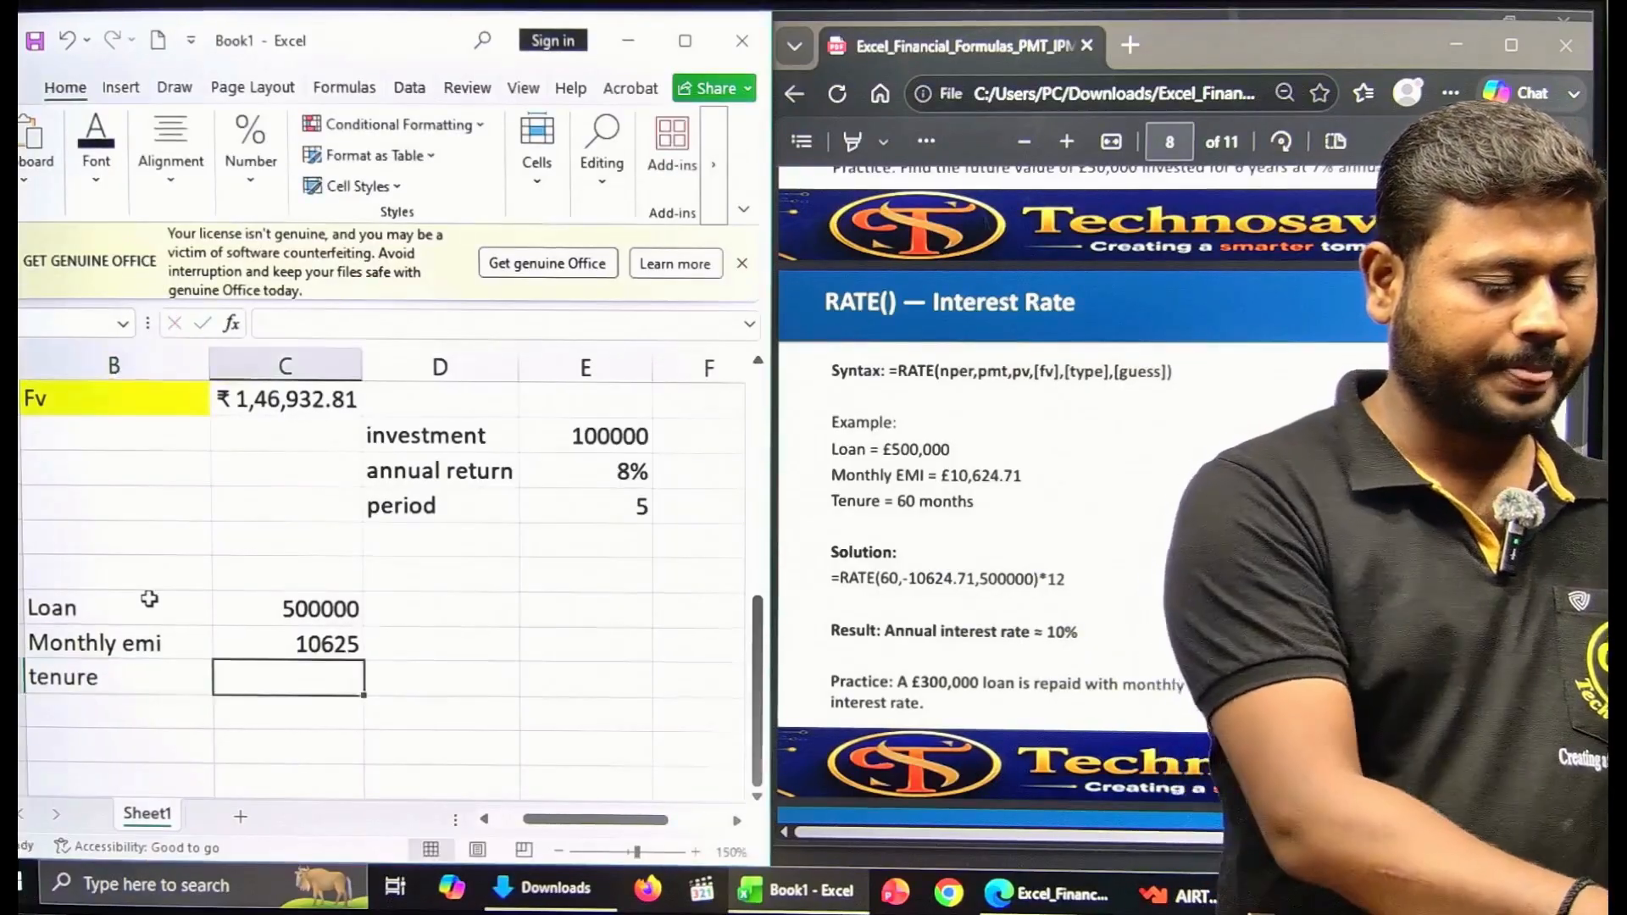
{"action": "type", "text": "5"}
{"action": "key", "text": "Return"}
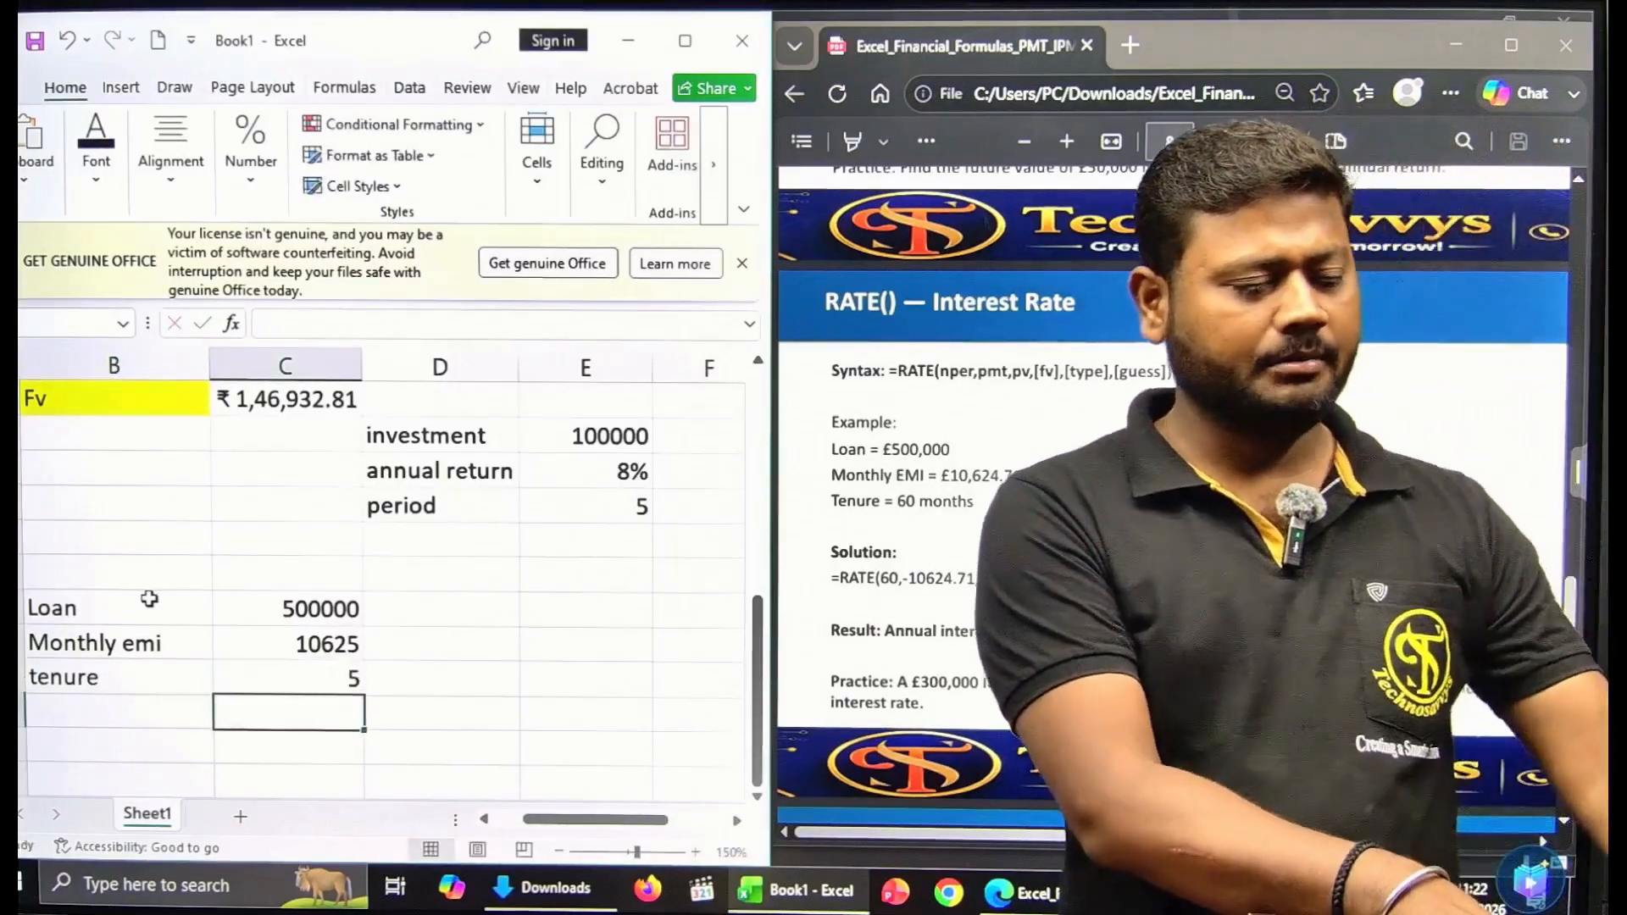
Change the tenure value to 60, without a unit
{"action": "key", "text": "Up"}
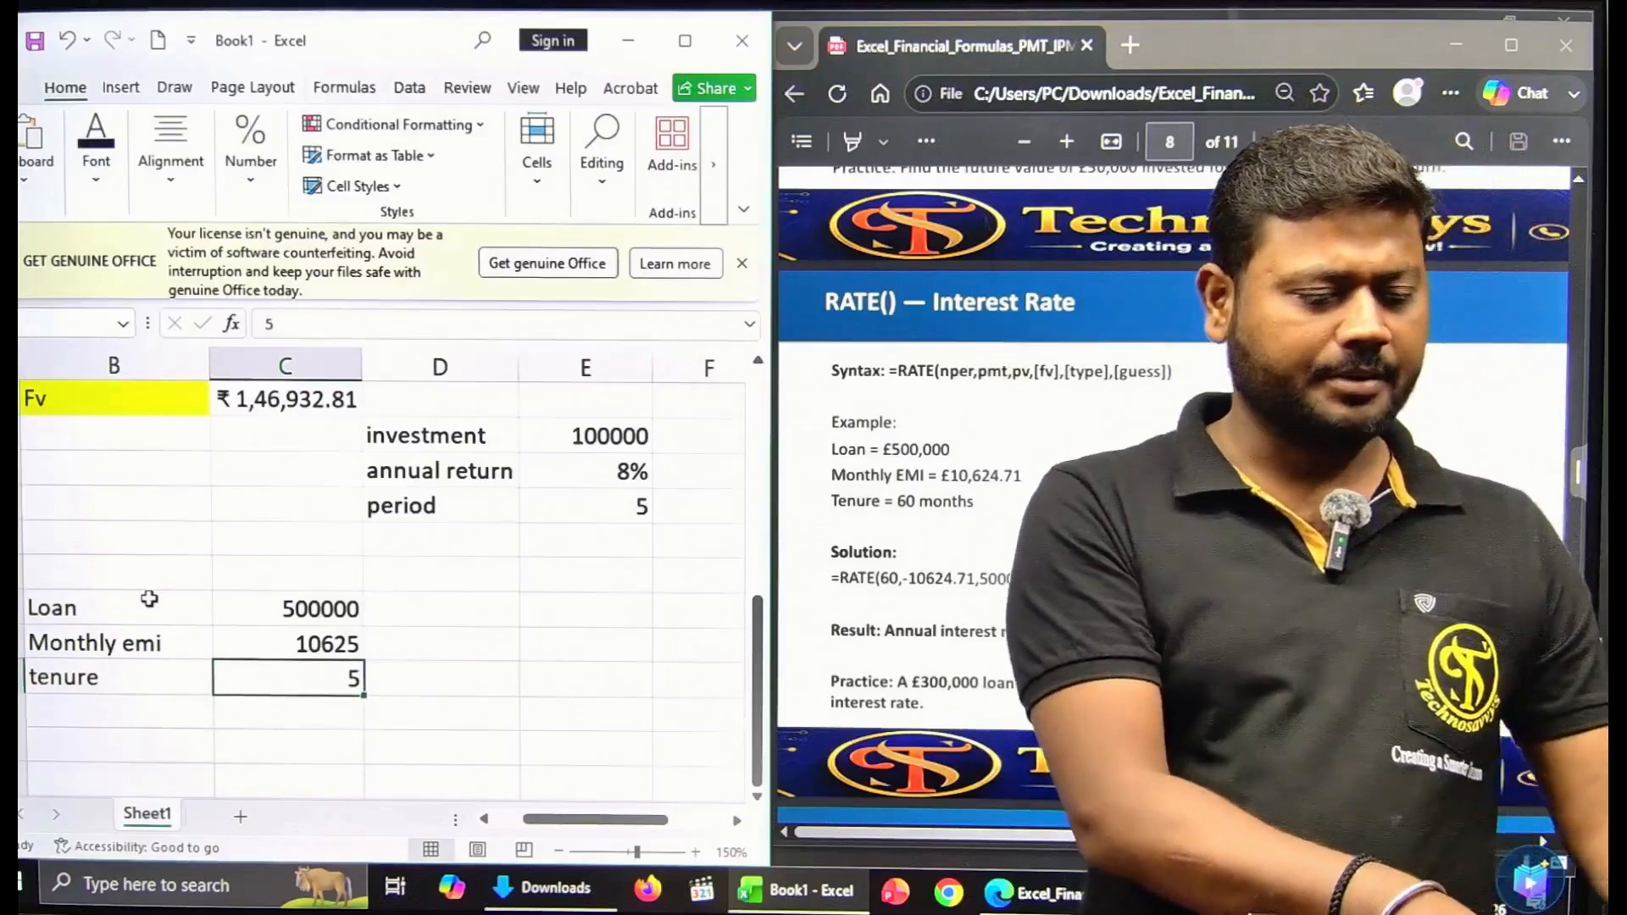
{"action": "key", "text": "Up"}
{"action": "key", "text": "Down"}
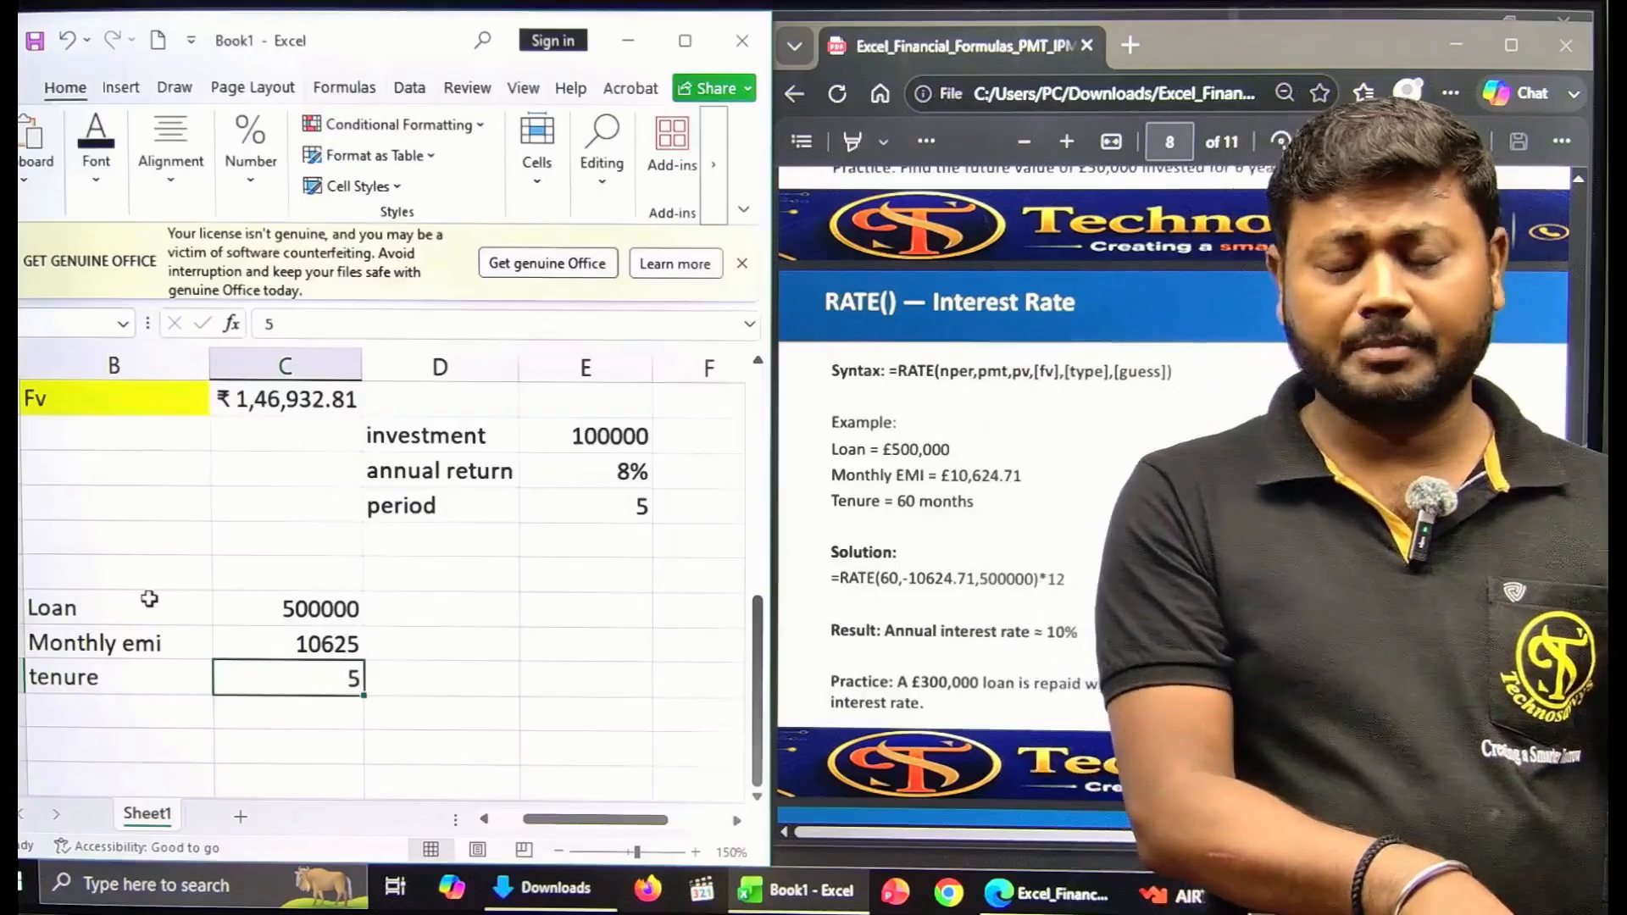
{"action": "key", "text": "BackSpace"}
{"action": "type", "text": "60"}
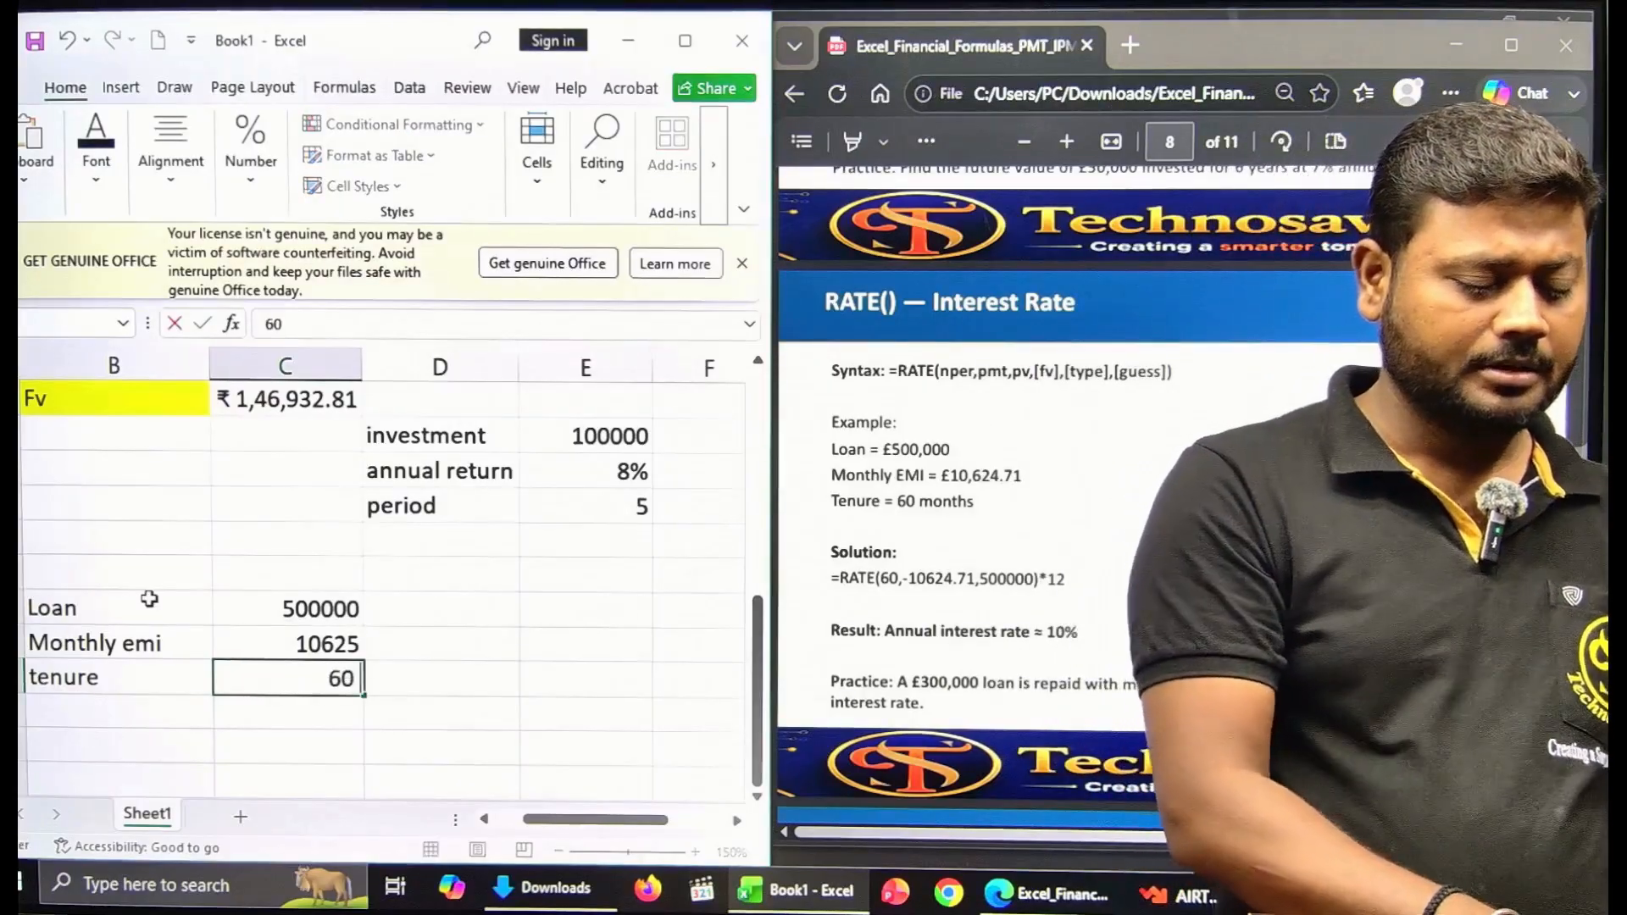
{"action": "type", "text": " month"}
{"action": "key", "text": "BackSpace"}
{"action": "key", "text": "BackSpace"}
{"action": "key", "text": "BackSpace"}
{"action": "key", "text": "BackSpace"}
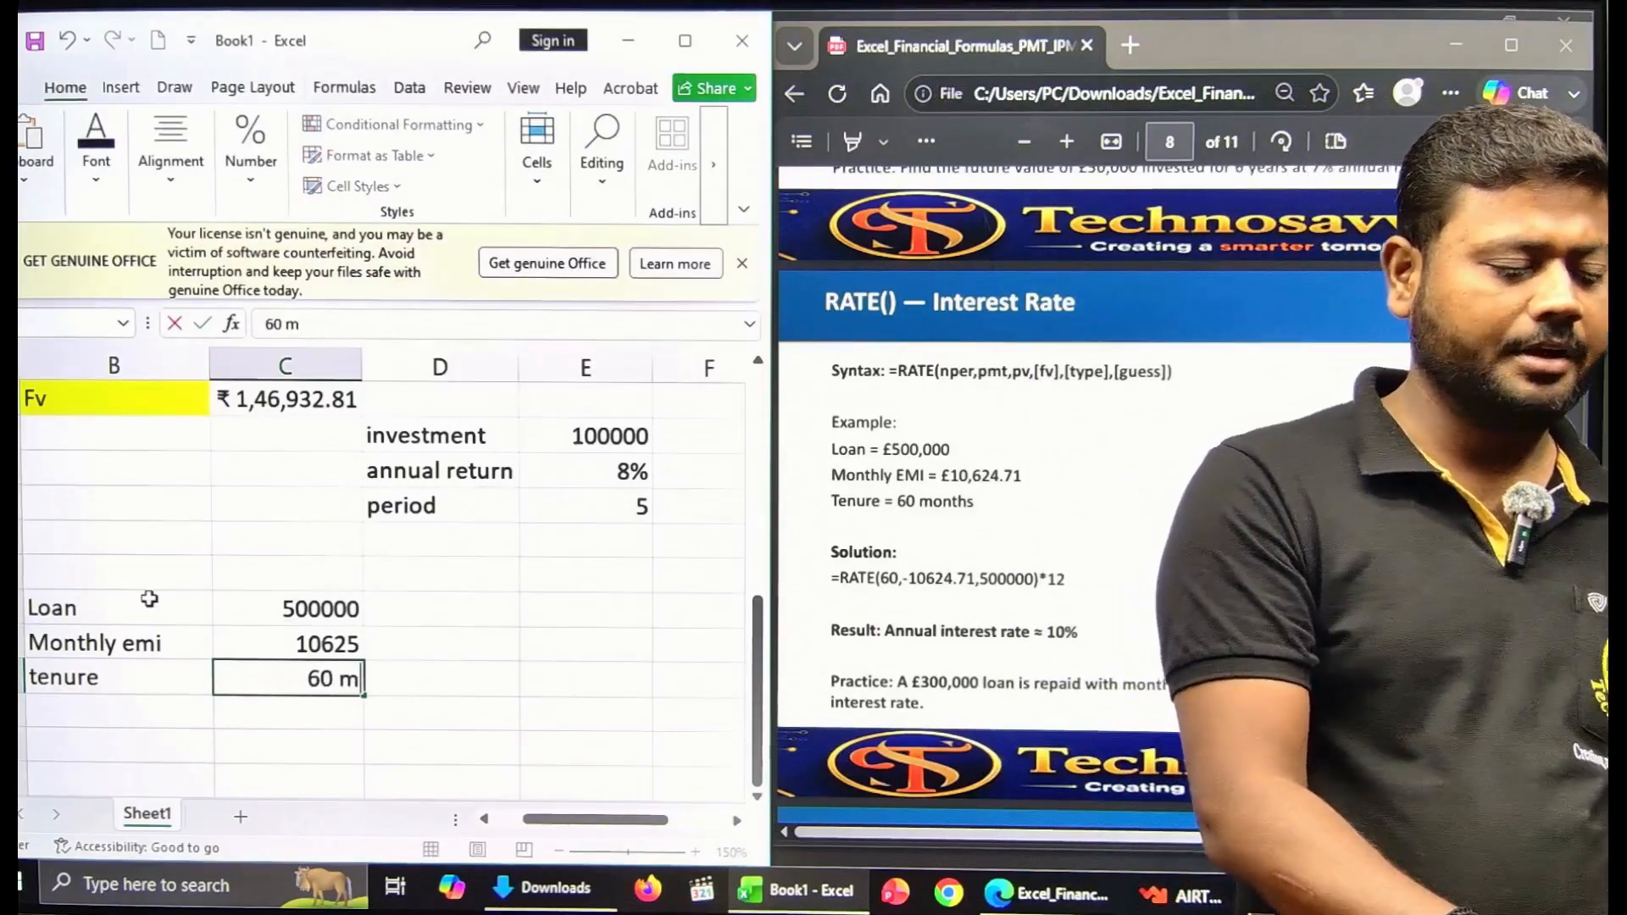
{"action": "key", "text": "BackSpace"}
{"action": "key", "text": "BackSpace"}
{"action": "left_click", "coordinate": [408, 700]}
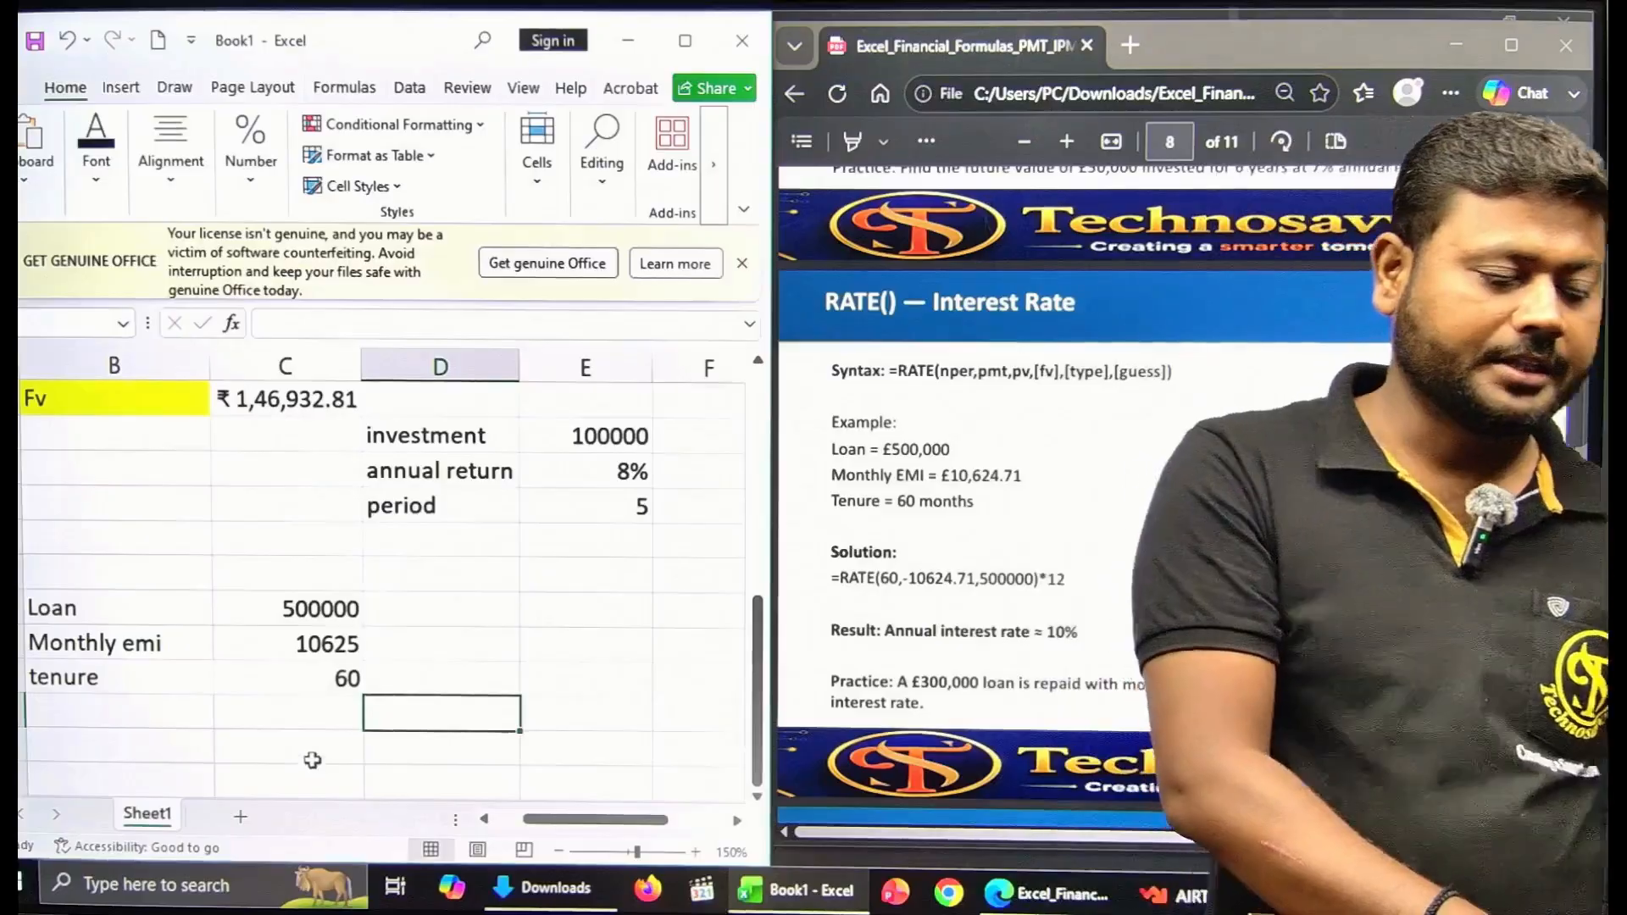
Enter =RATE(C24,C23,C22)*12 in the cell below the tenure value to calculate the annual interest rate
{"action": "left_click", "coordinate": [276, 726]}
{"action": "type", "text": "=rate"}
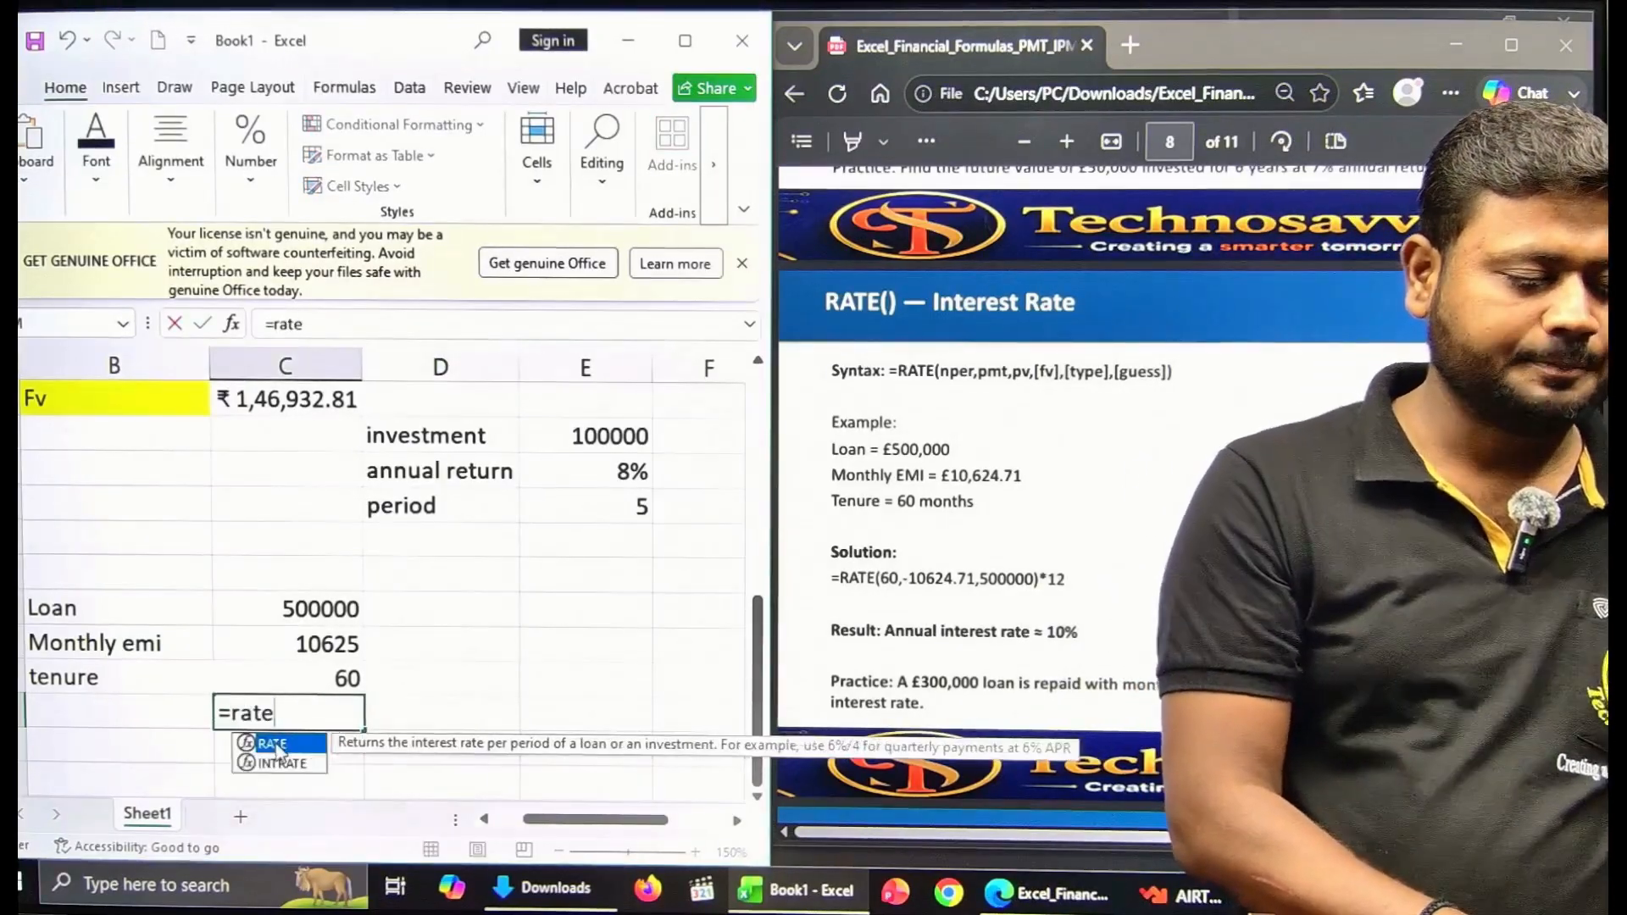
{"action": "double_click", "coordinate": [273, 744]}
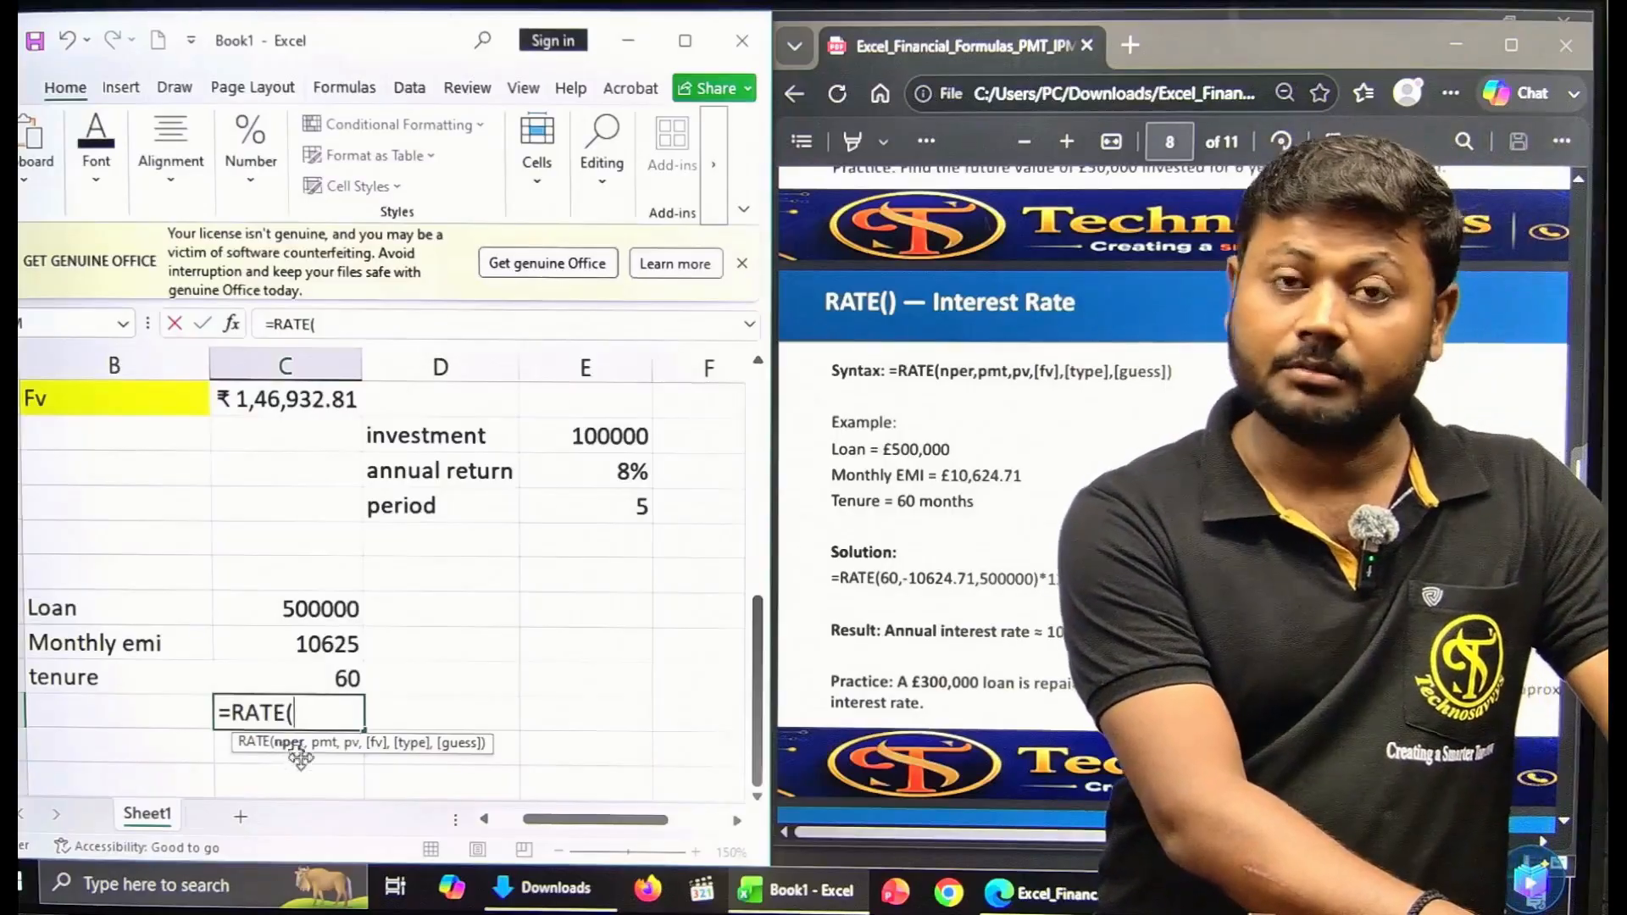
{"action": "left_click", "coordinate": [316, 677]}
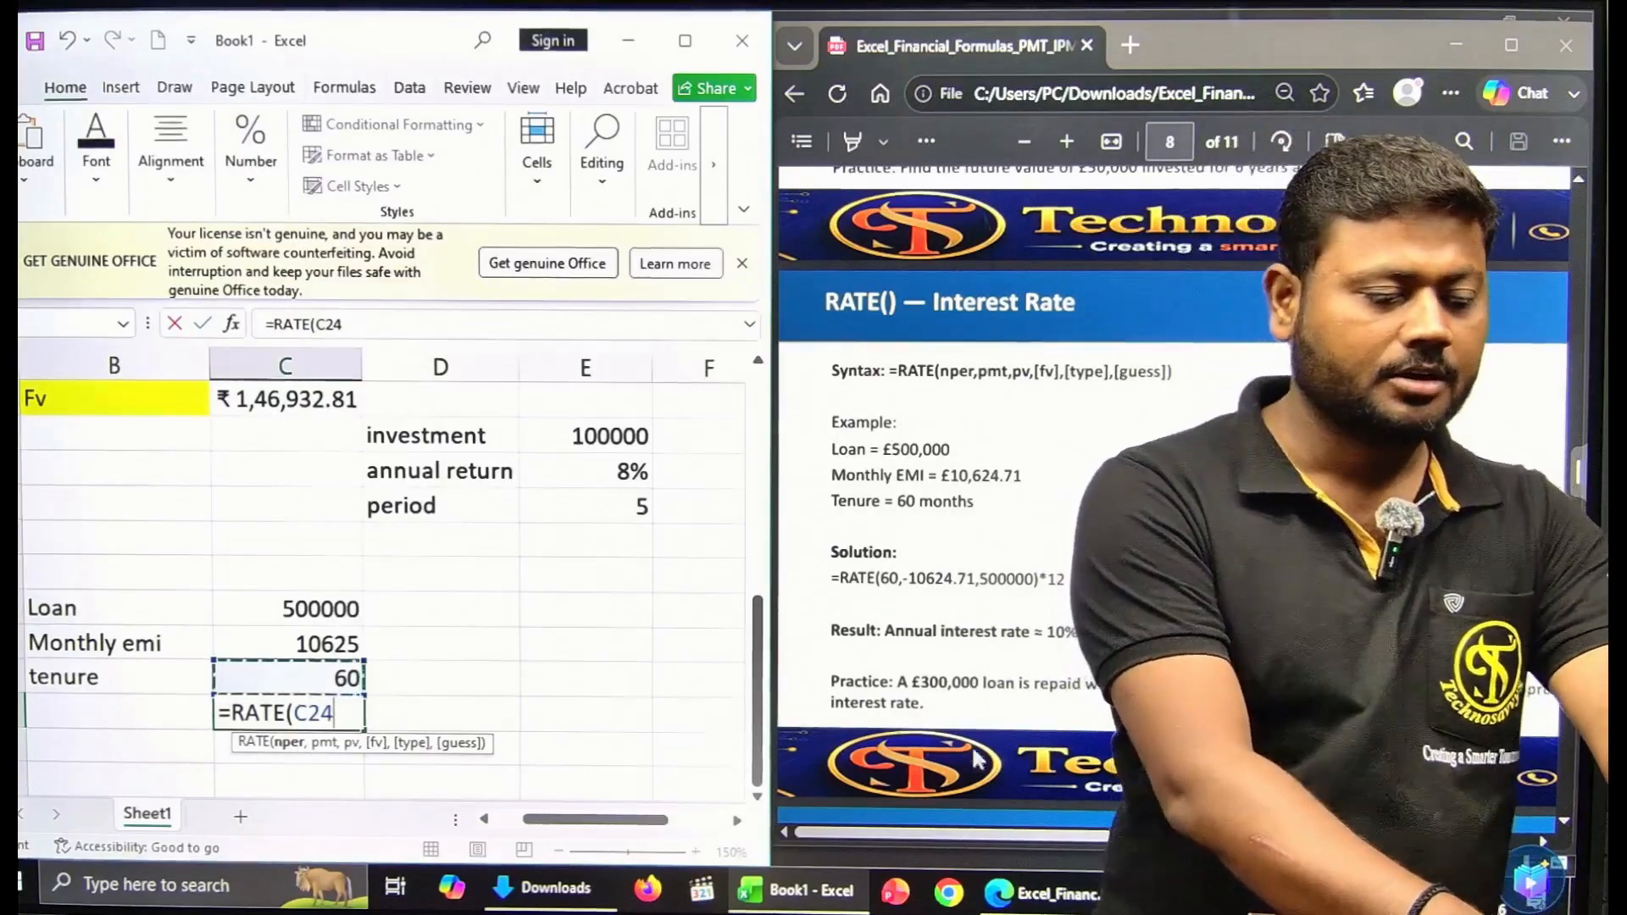
{"action": "type", "text": ","}
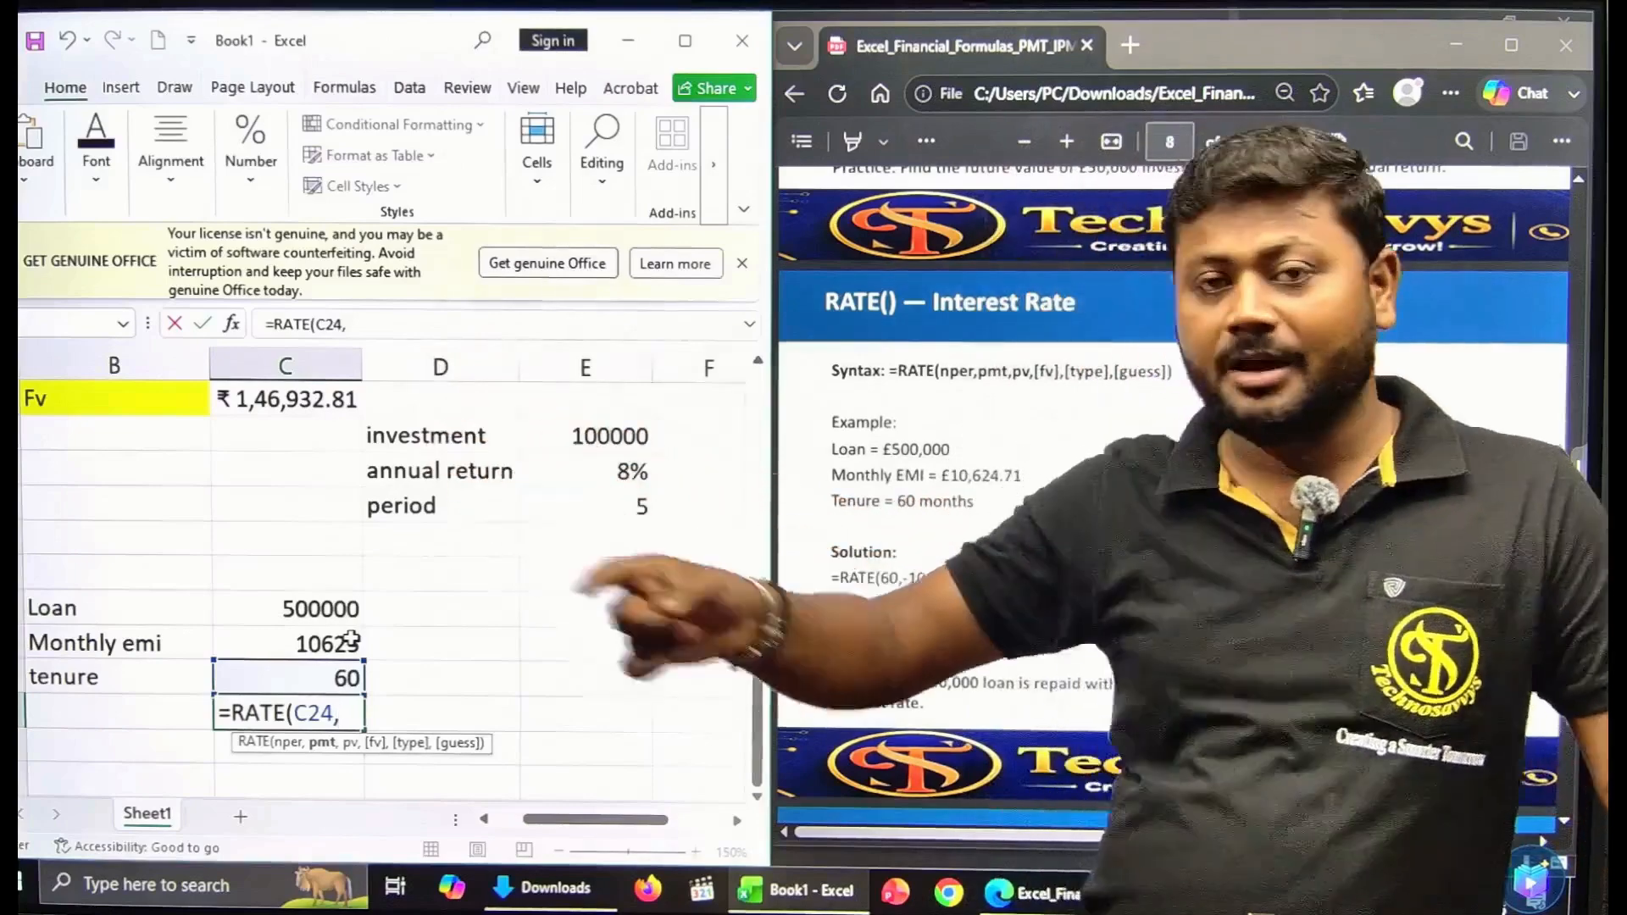
{"action": "left_click", "coordinate": [338, 642]}
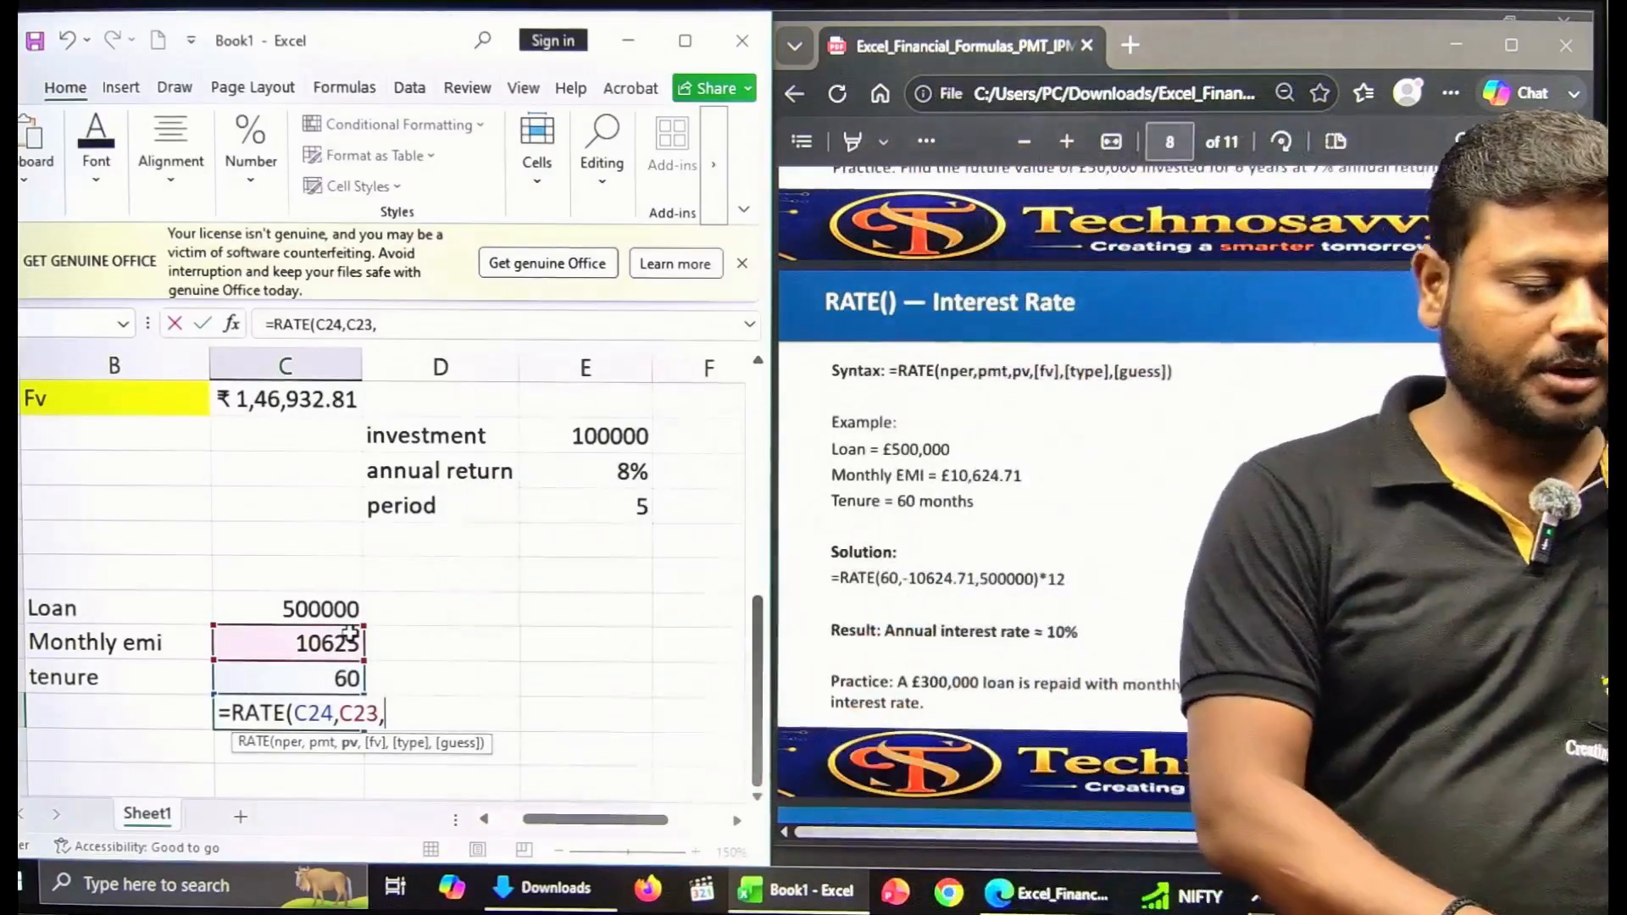
{"action": "left_click", "coordinate": [271, 602]}
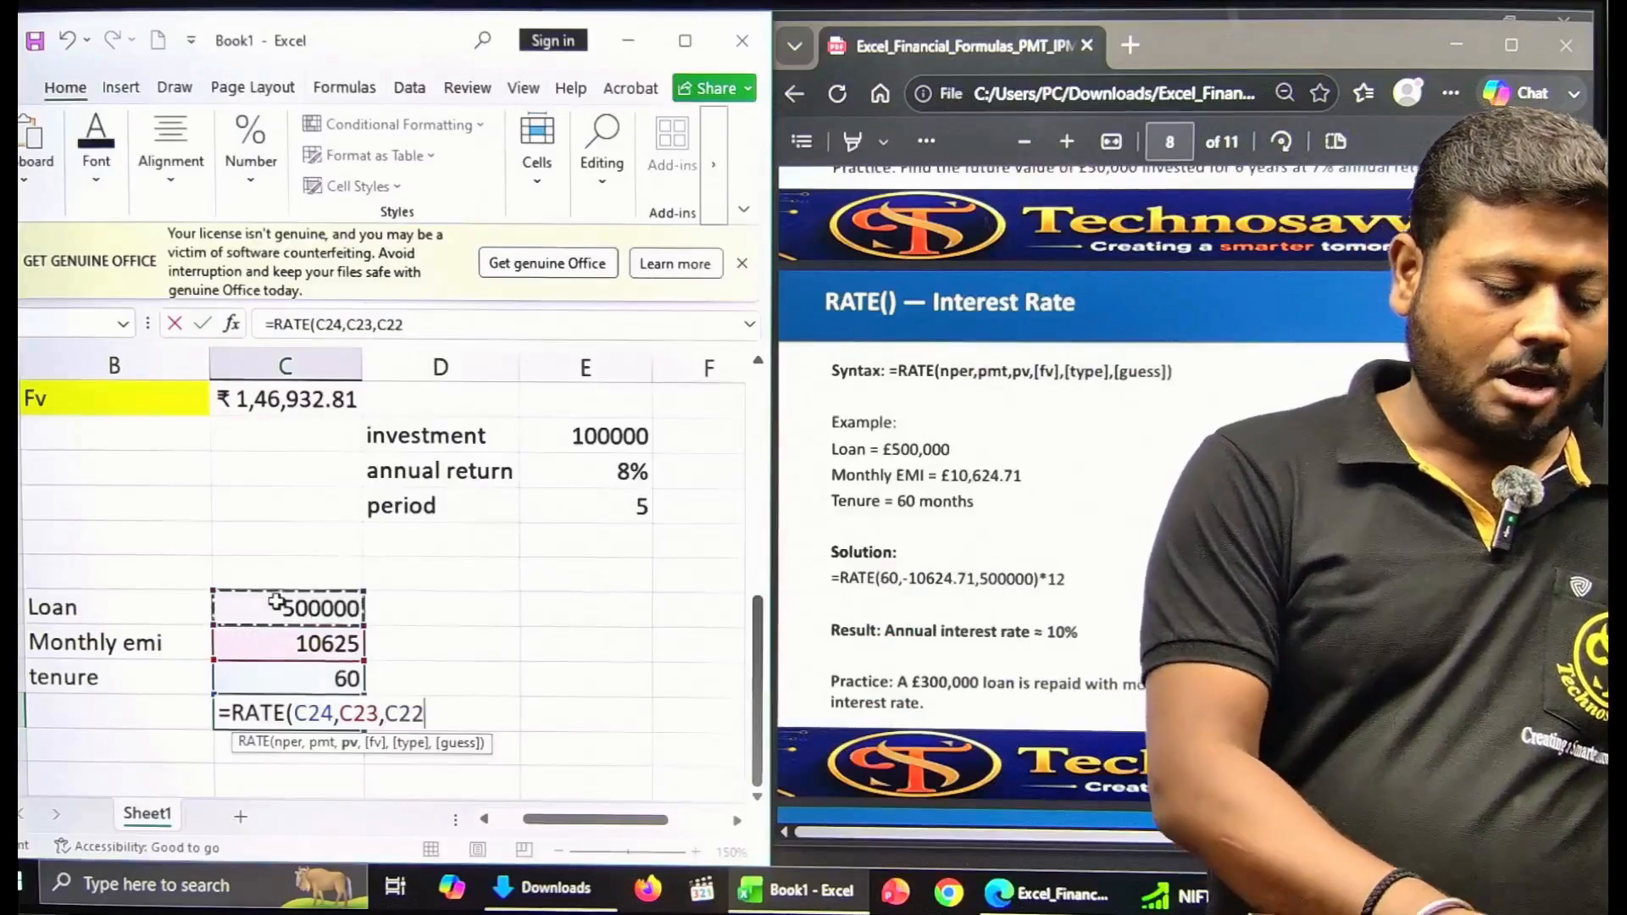
{"action": "type", "text": ")"}
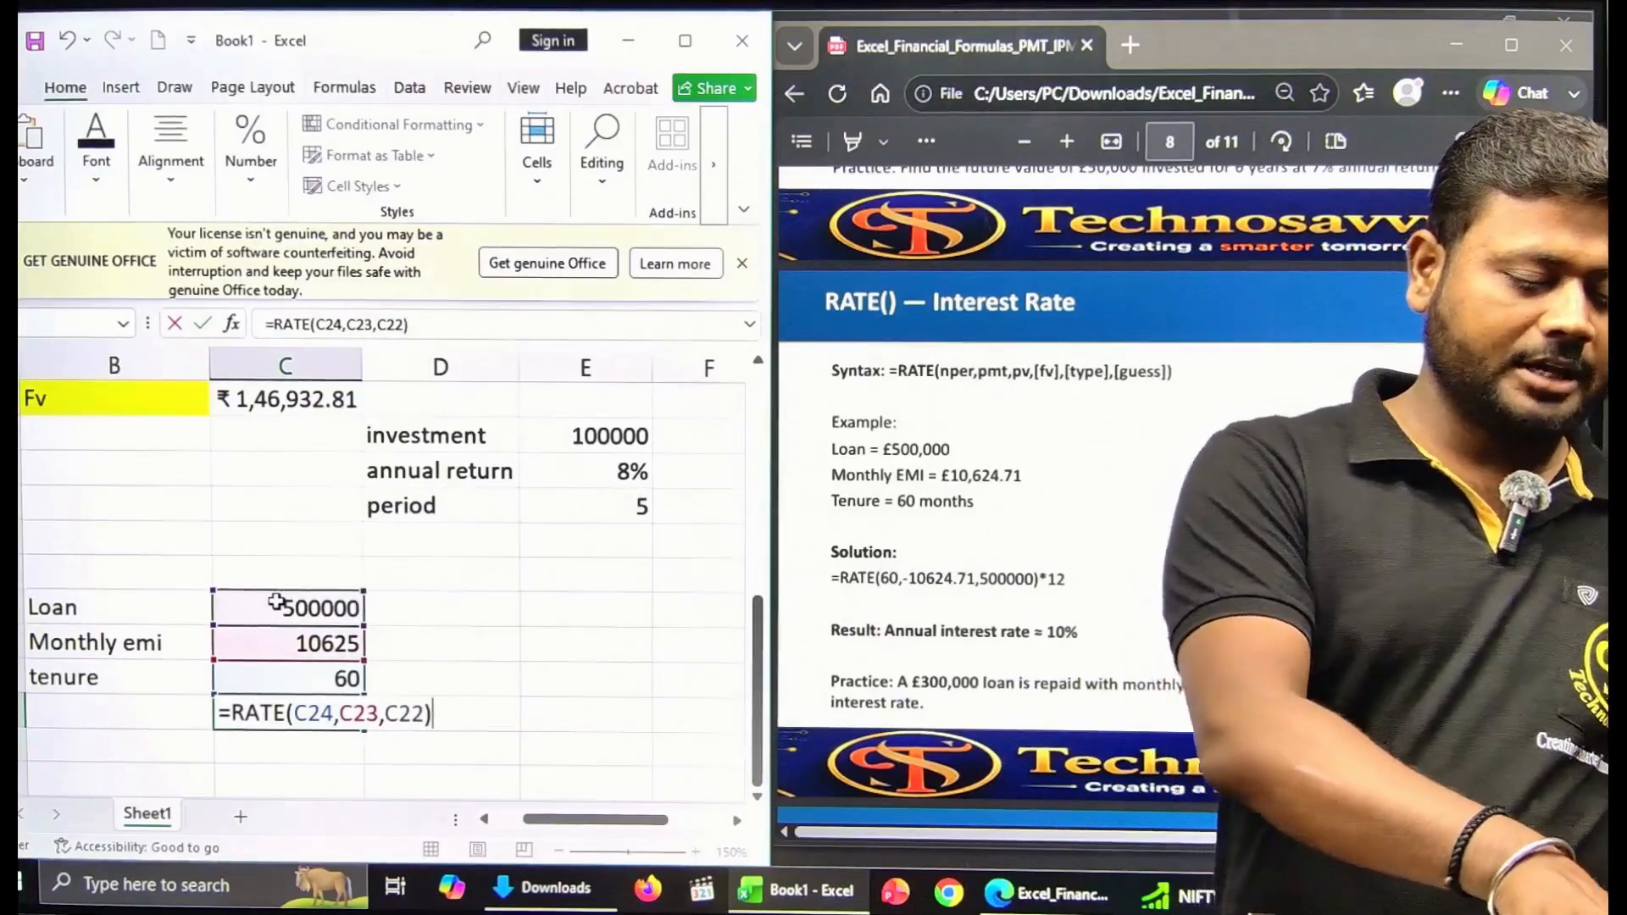
{"action": "type", "text": "*12"}
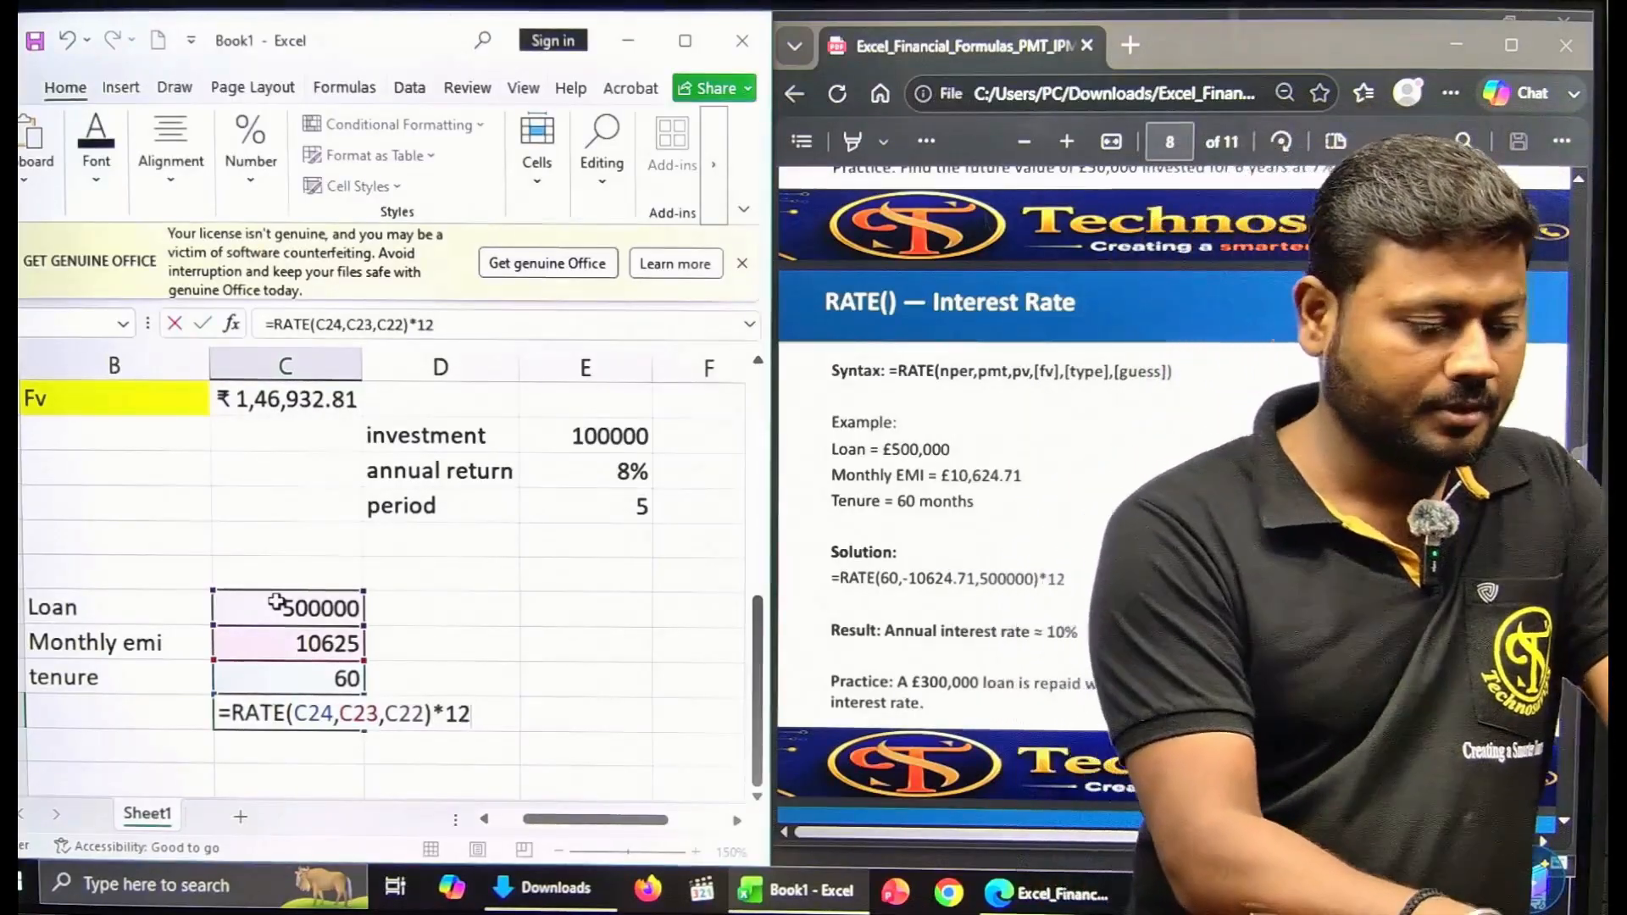
{"action": "key", "text": "Return"}
Apply the Percentage number format to the RATE formula cell below the tenure value
{"action": "left_click", "coordinate": [285, 705]}
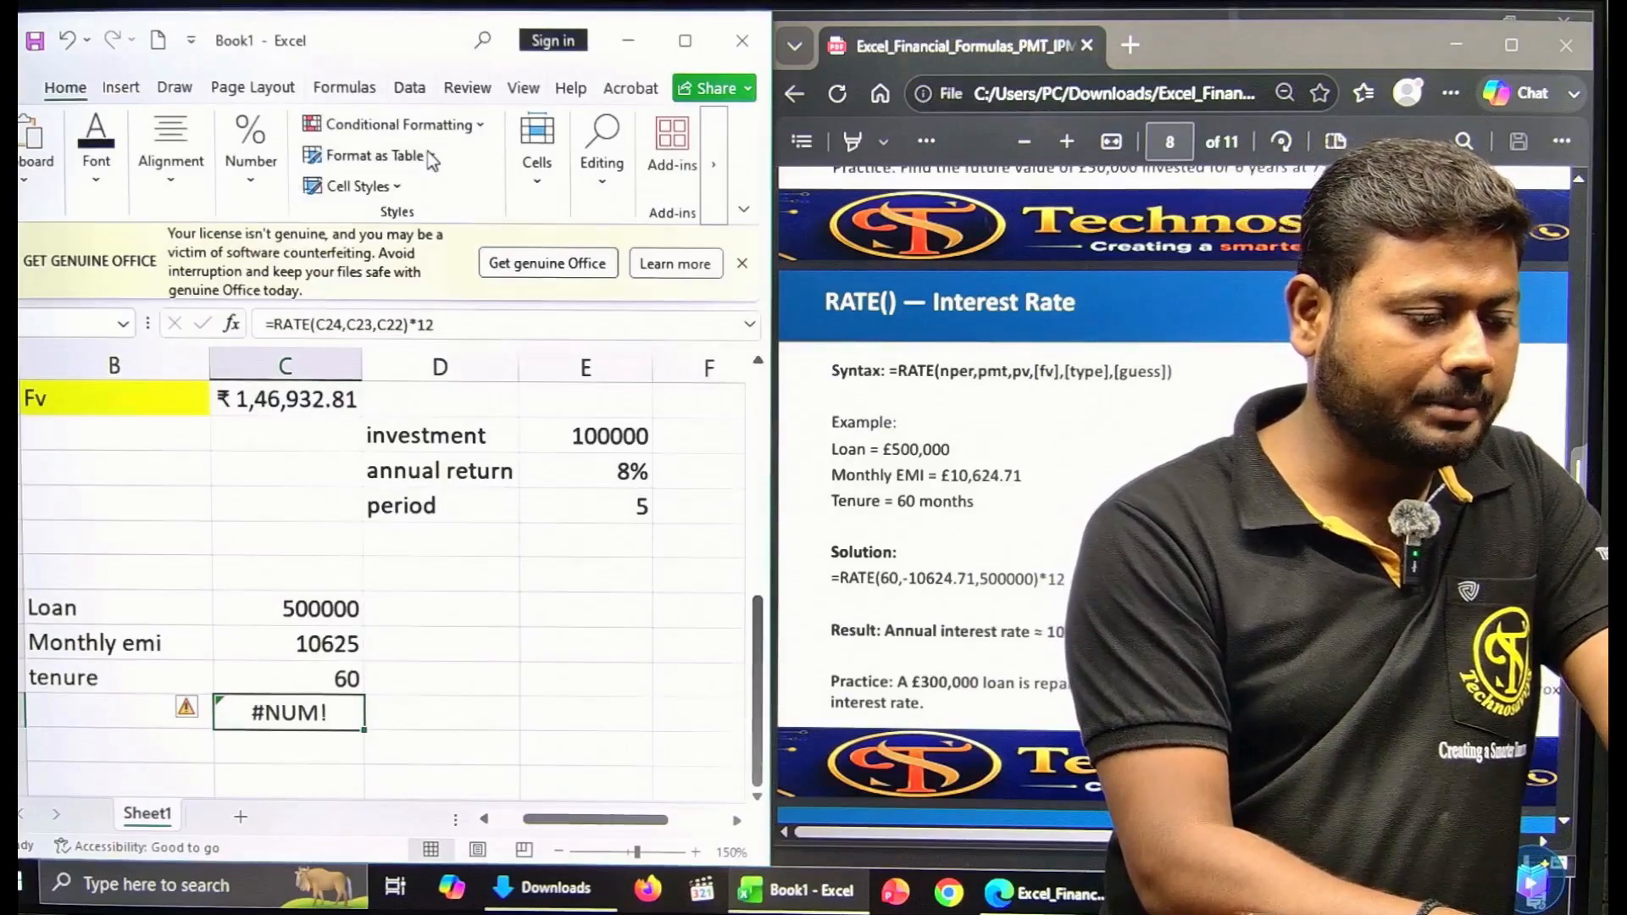
{"action": "left_click", "coordinate": [251, 174]}
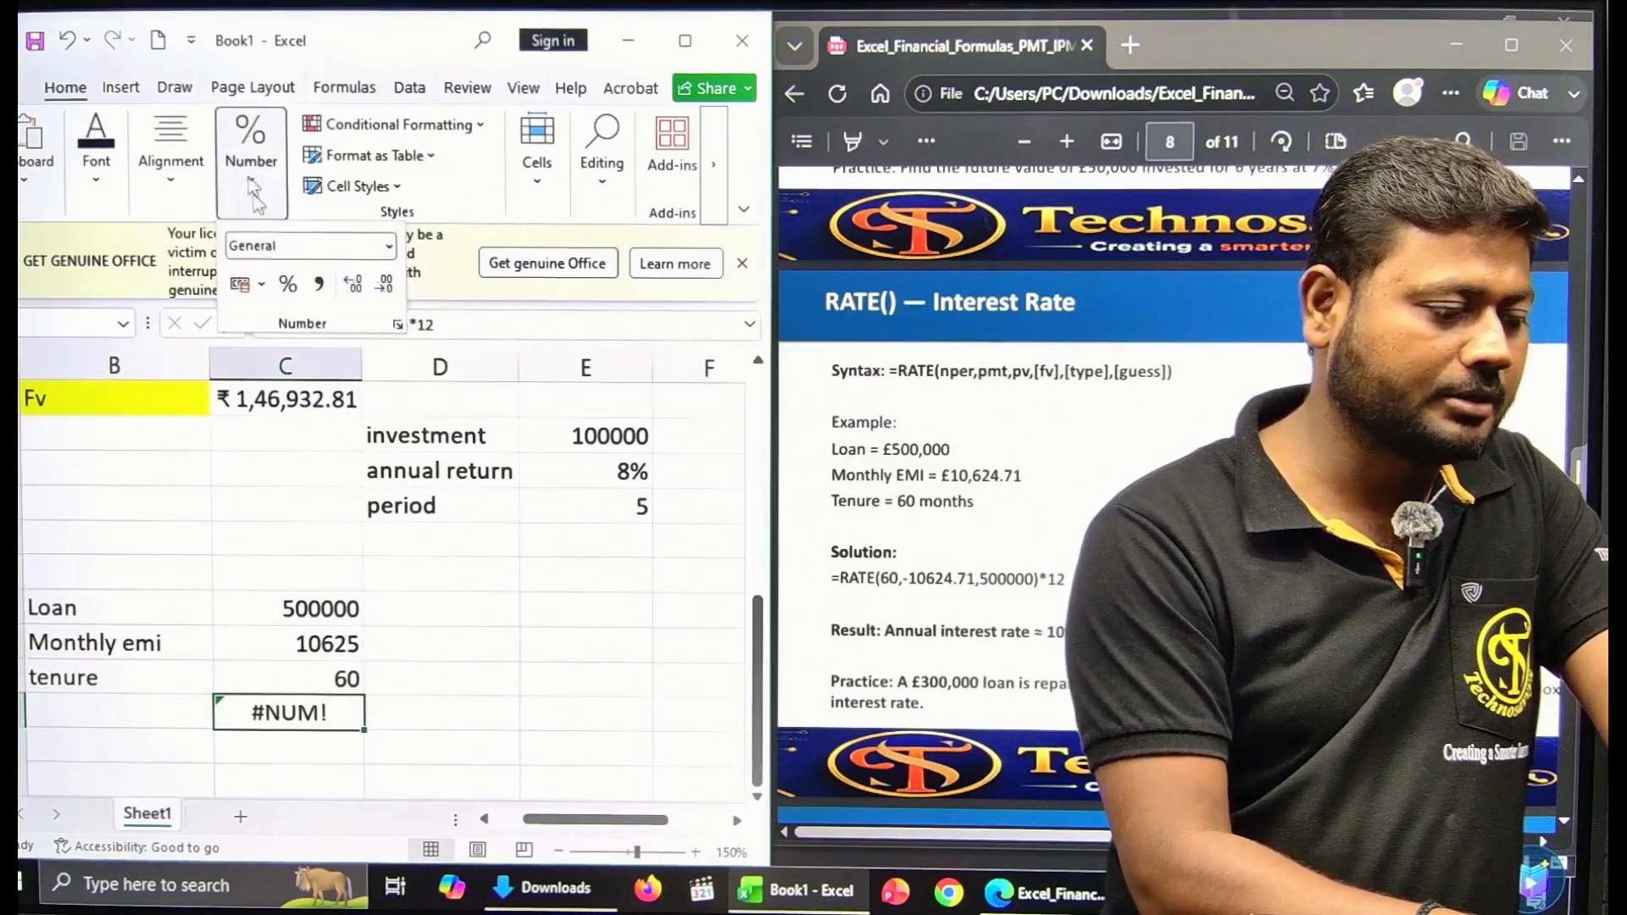
{"action": "left_click", "coordinate": [255, 182]}
{"action": "left_click", "coordinate": [255, 183]}
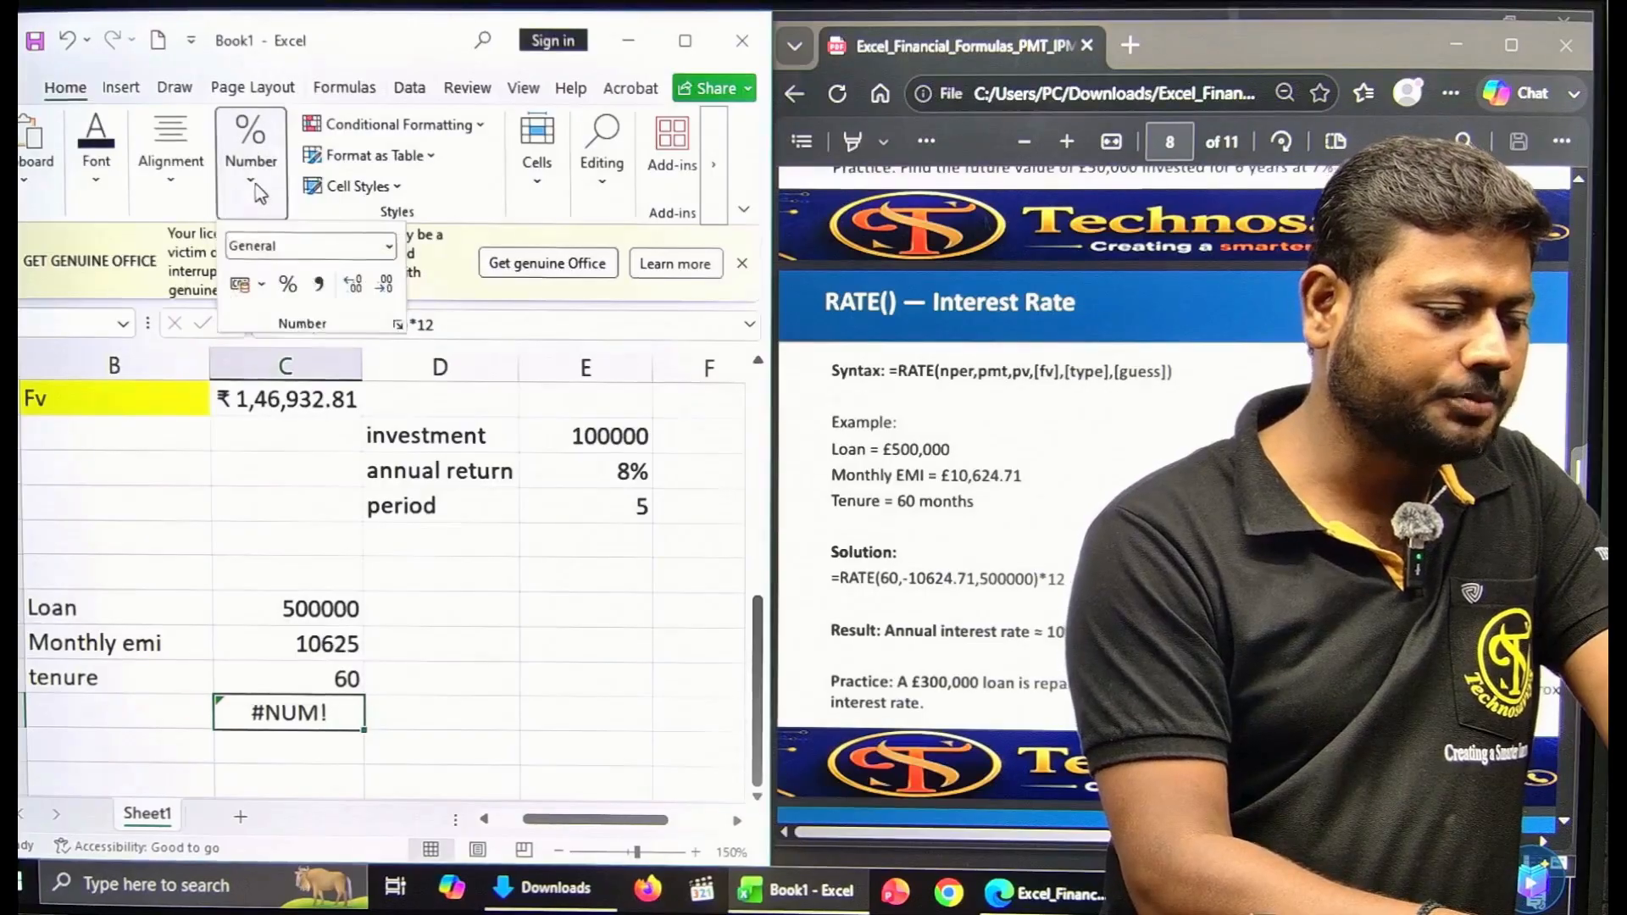
{"action": "left_click", "coordinate": [307, 247]}
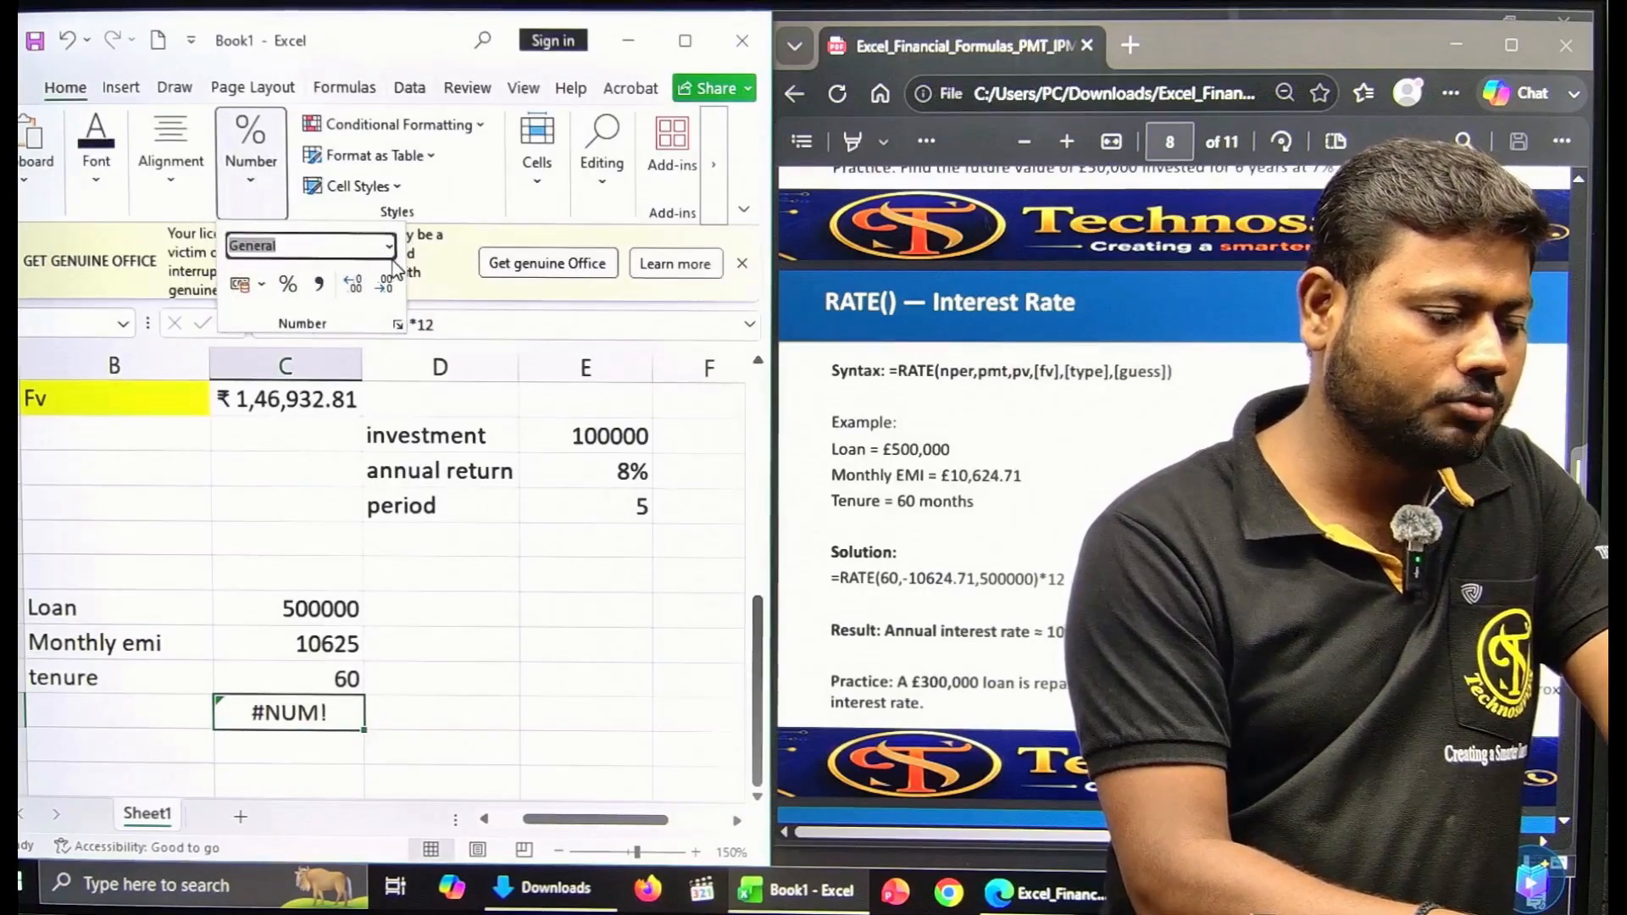
{"action": "left_click", "coordinate": [388, 246]}
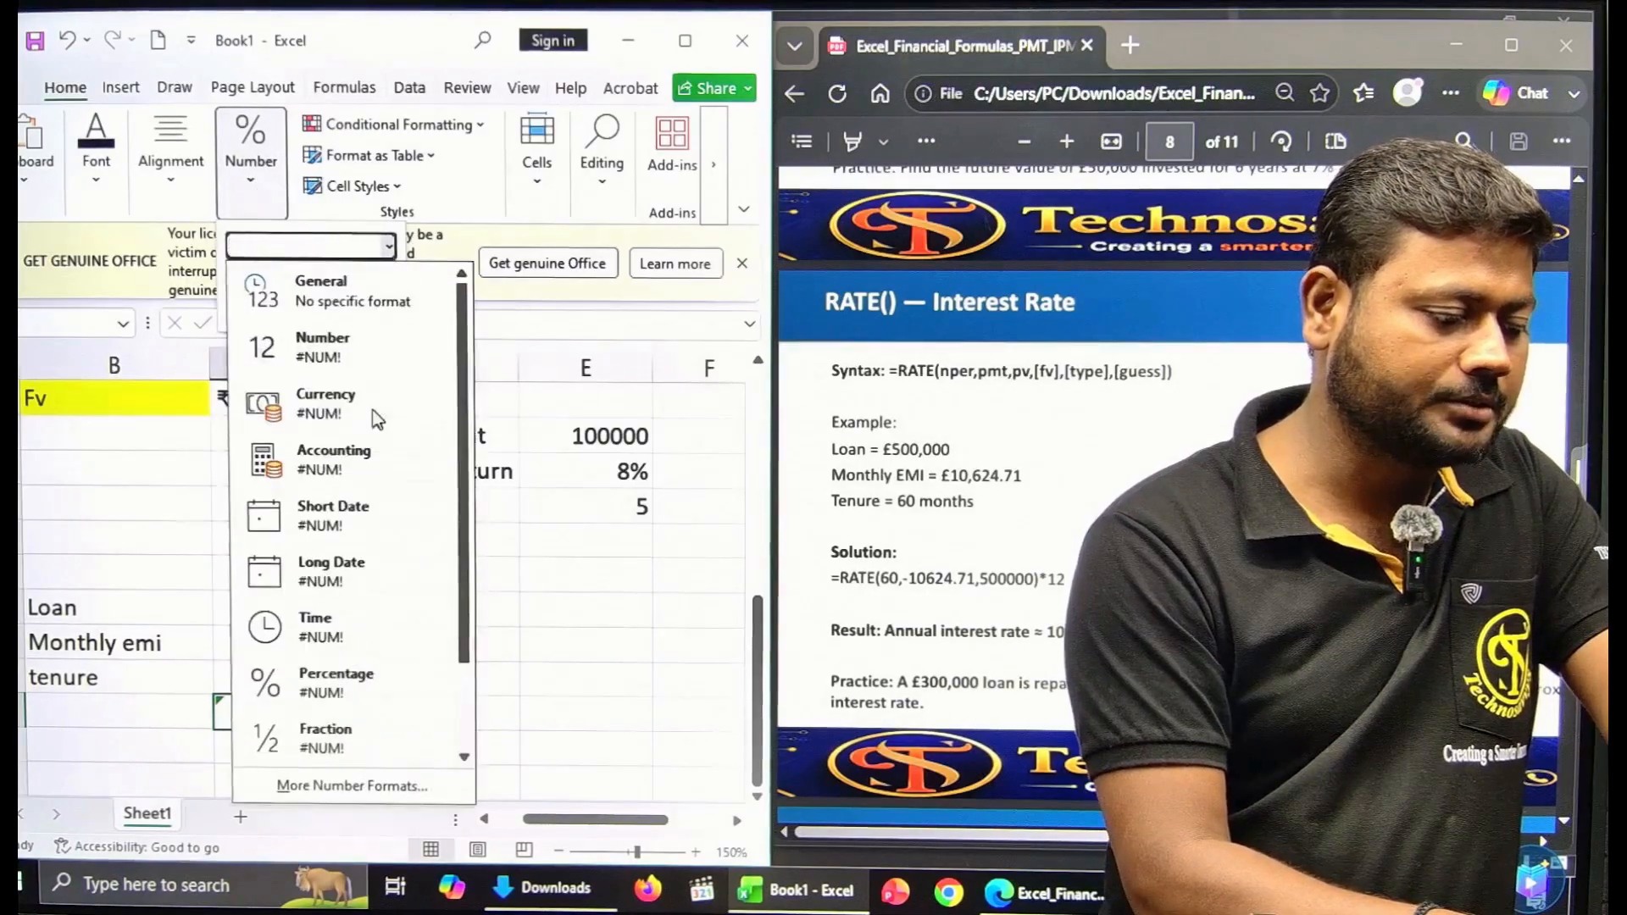
{"action": "left_click", "coordinate": [317, 703]}
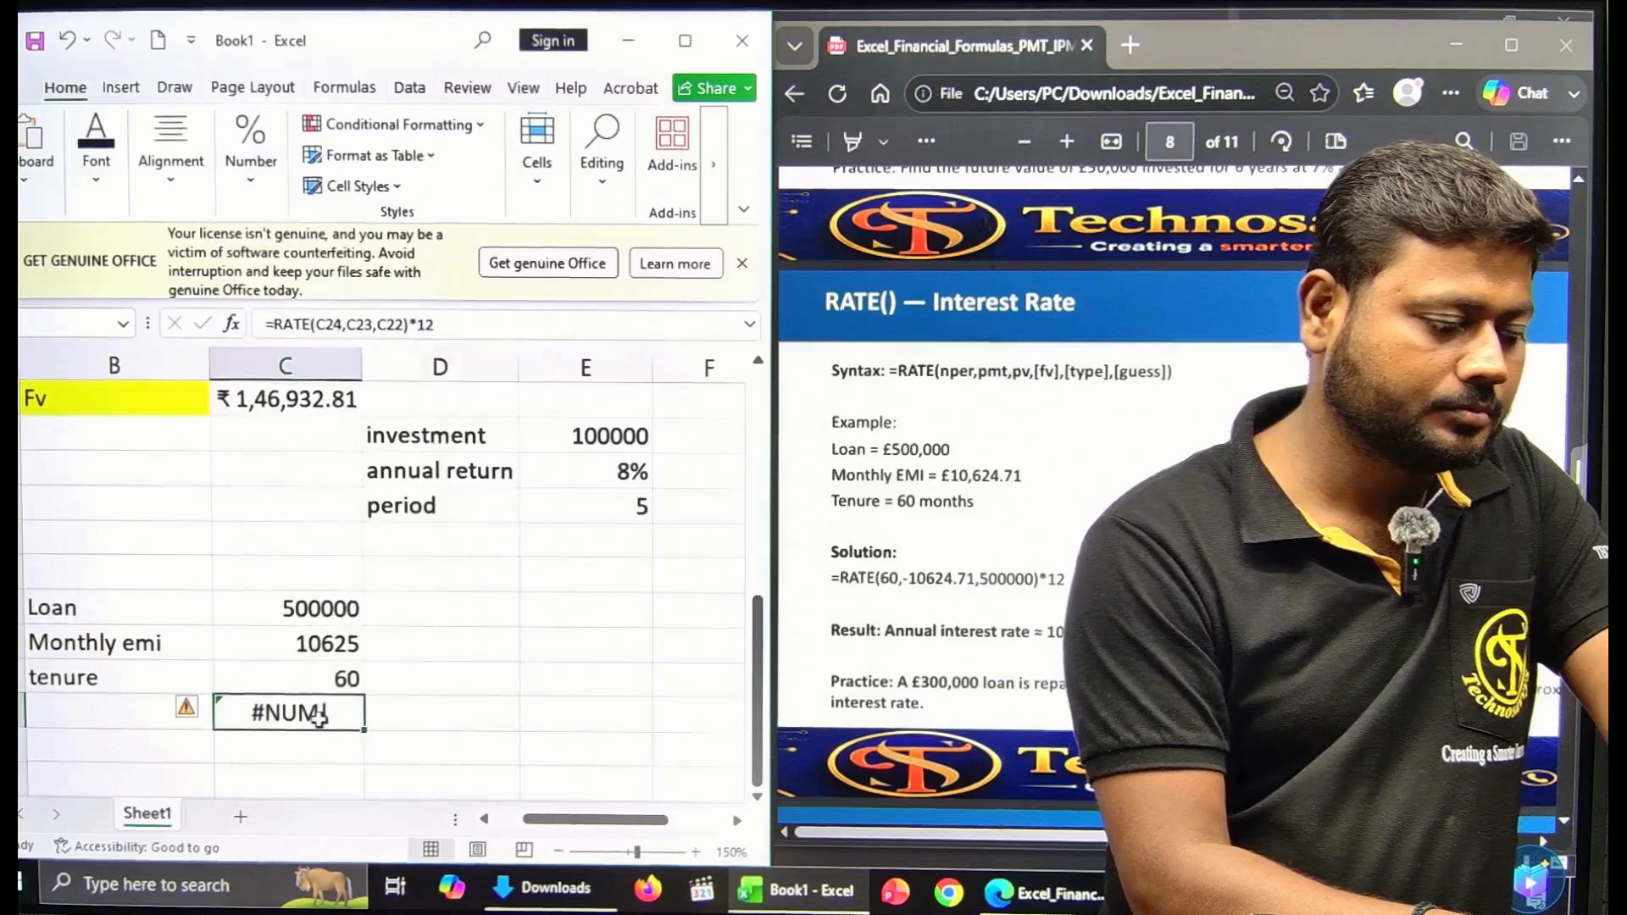
Remove the multiplication by 12 from the RATE formula
{"action": "double_click", "coordinate": [333, 713]}
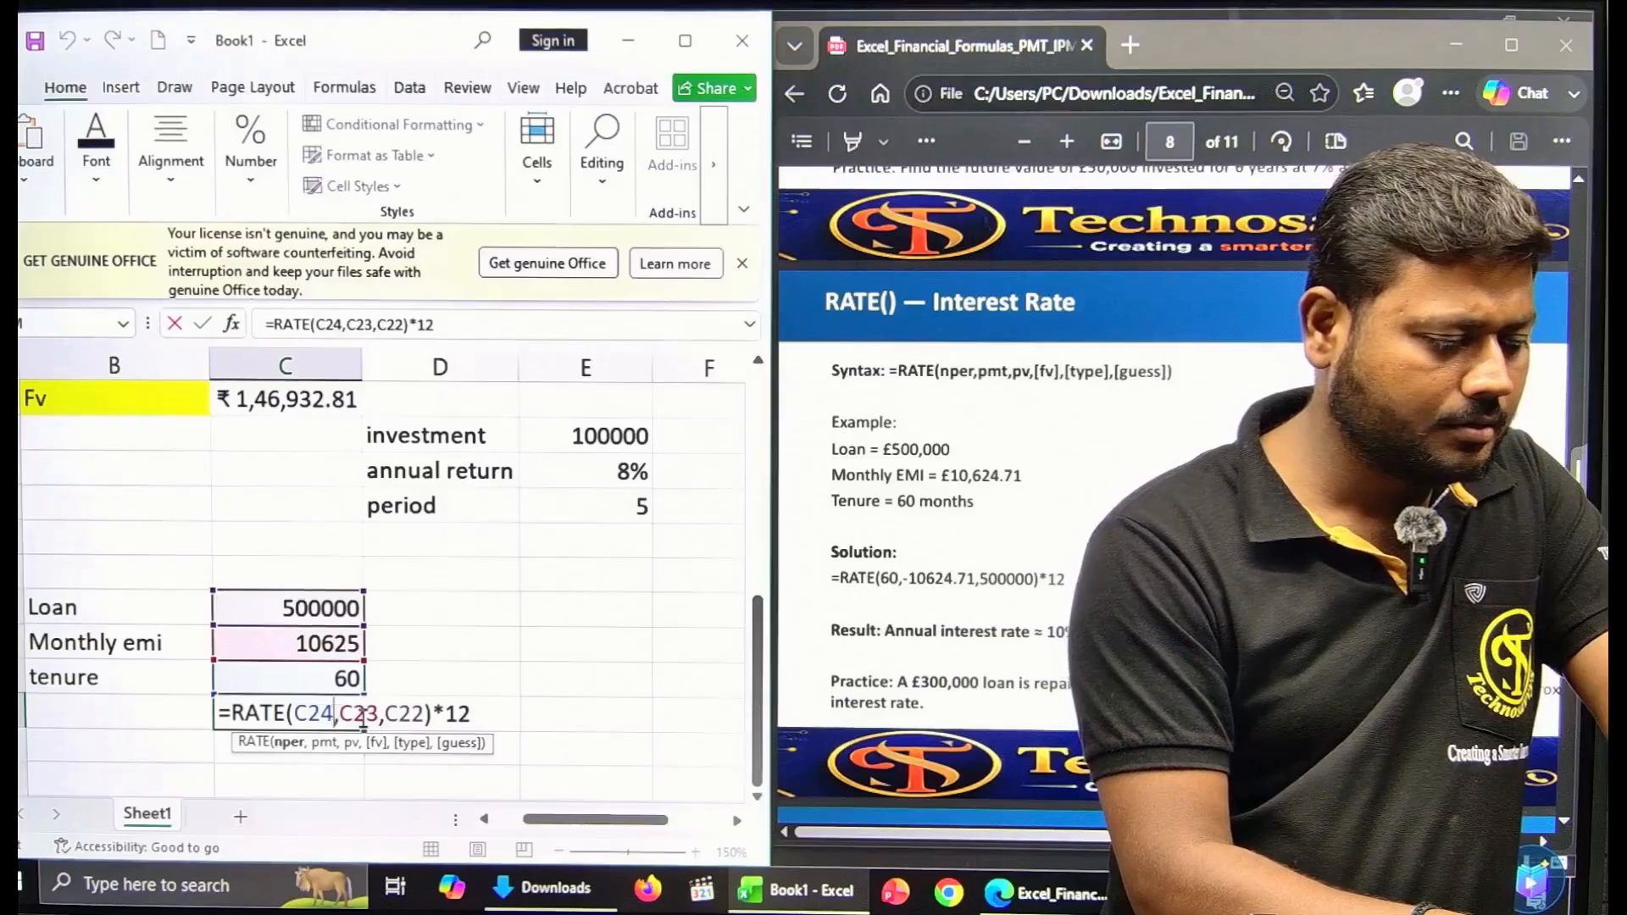
{"action": "left_click", "coordinate": [454, 717]}
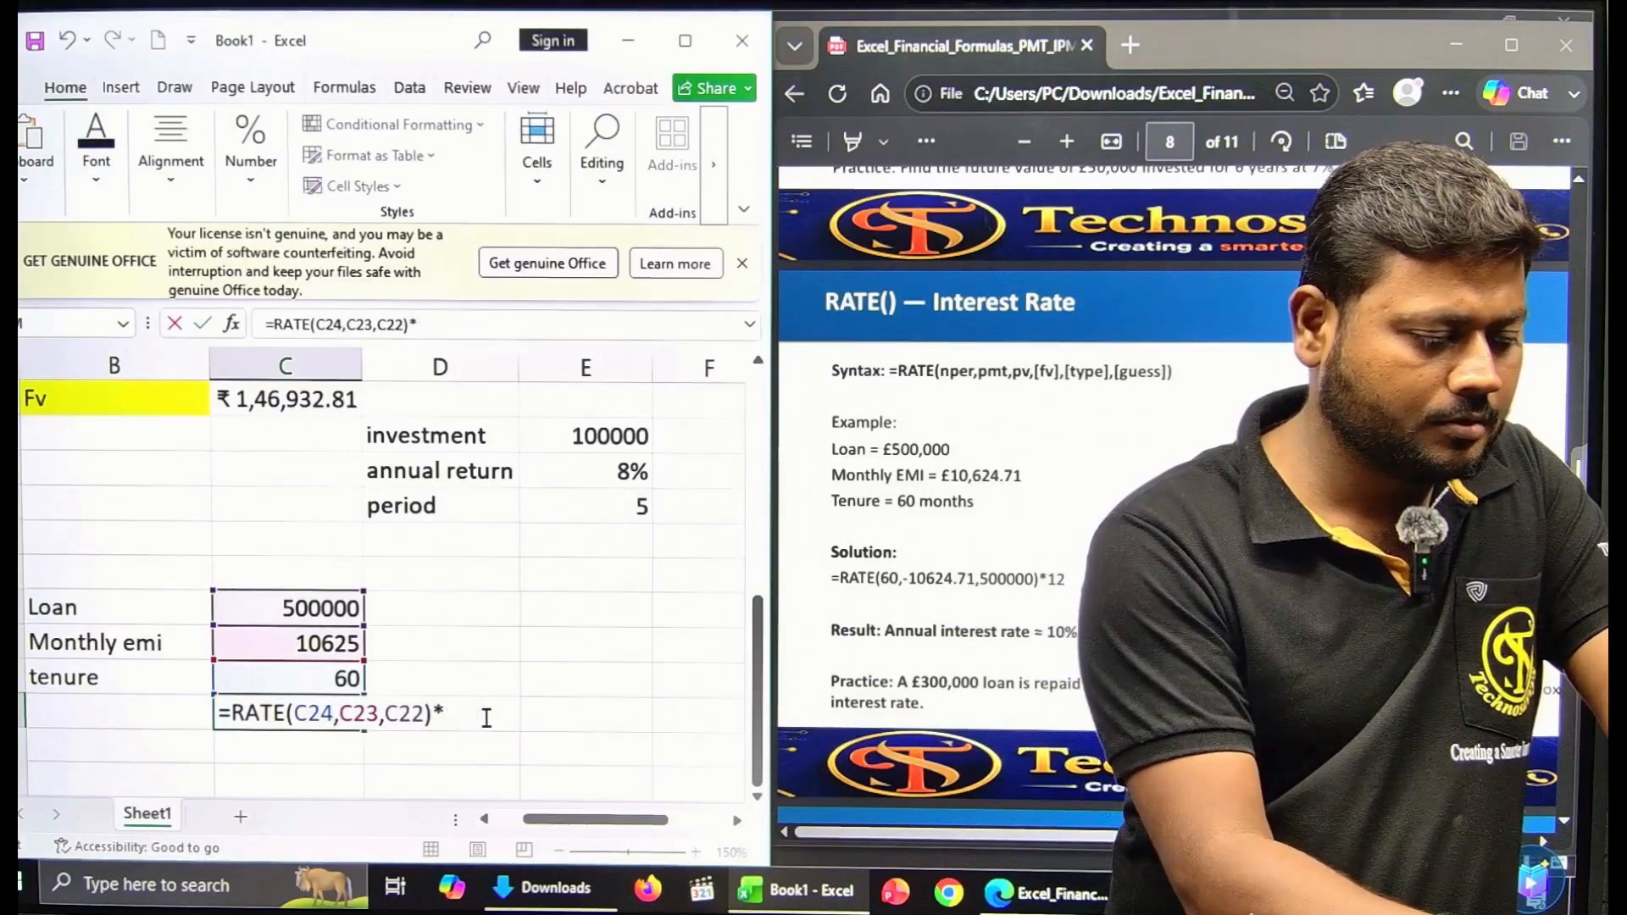
{"action": "key", "text": "Return"}
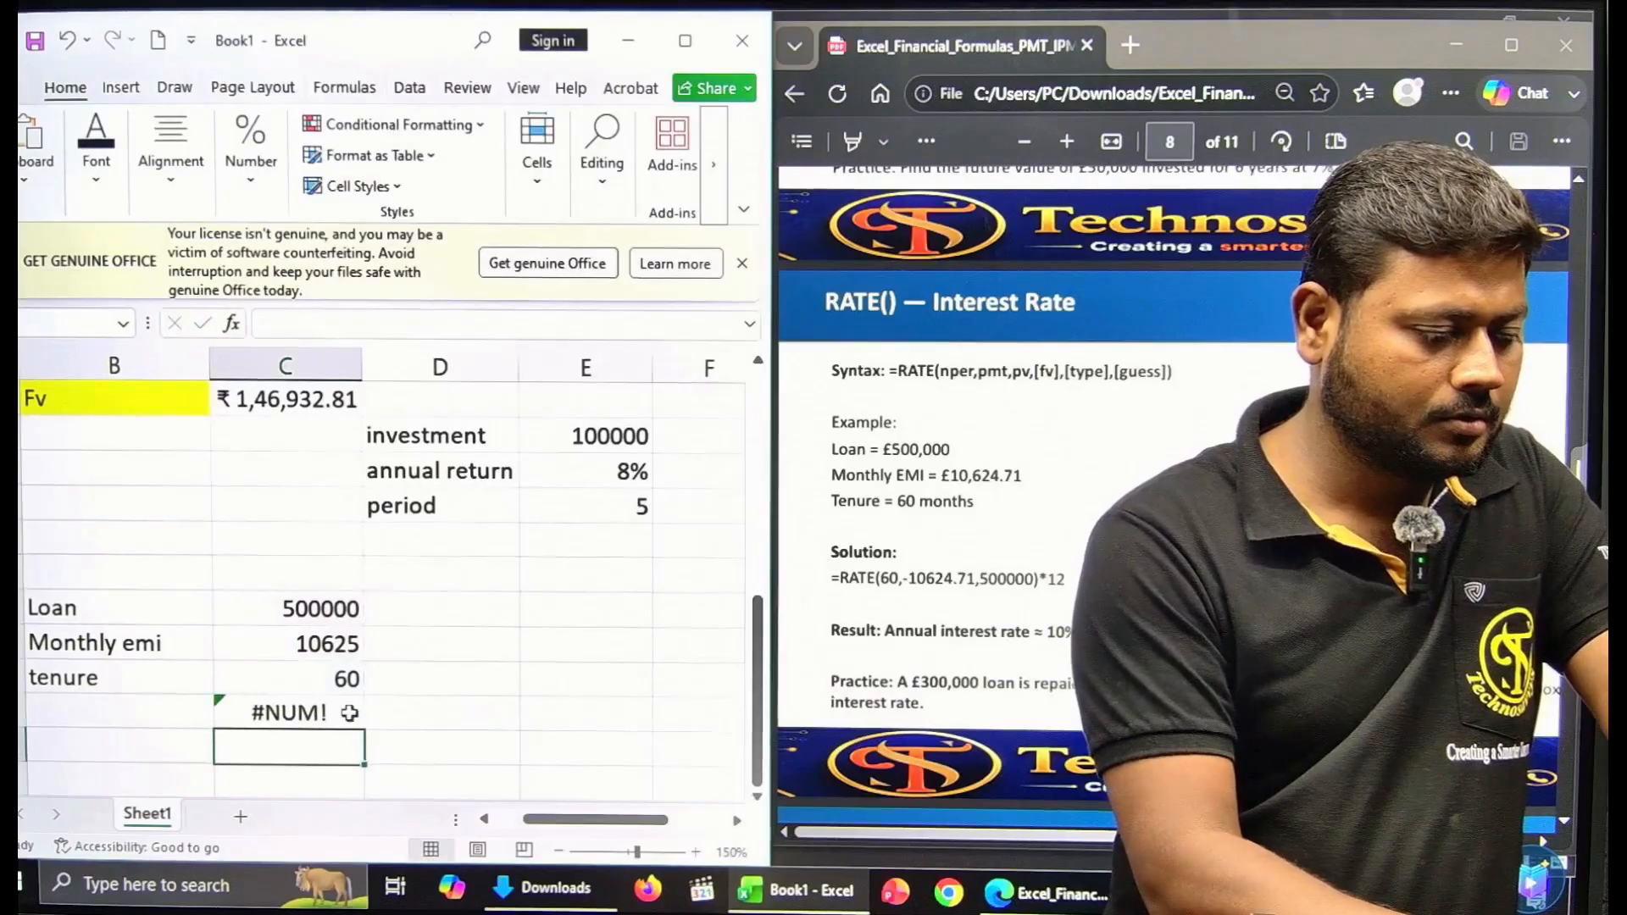
Correct the RATE formula by making the payment argument negative and annualizing it, giving =RATE(C24,-C23,C22)*12
{"action": "double_click", "coordinate": [349, 712]}
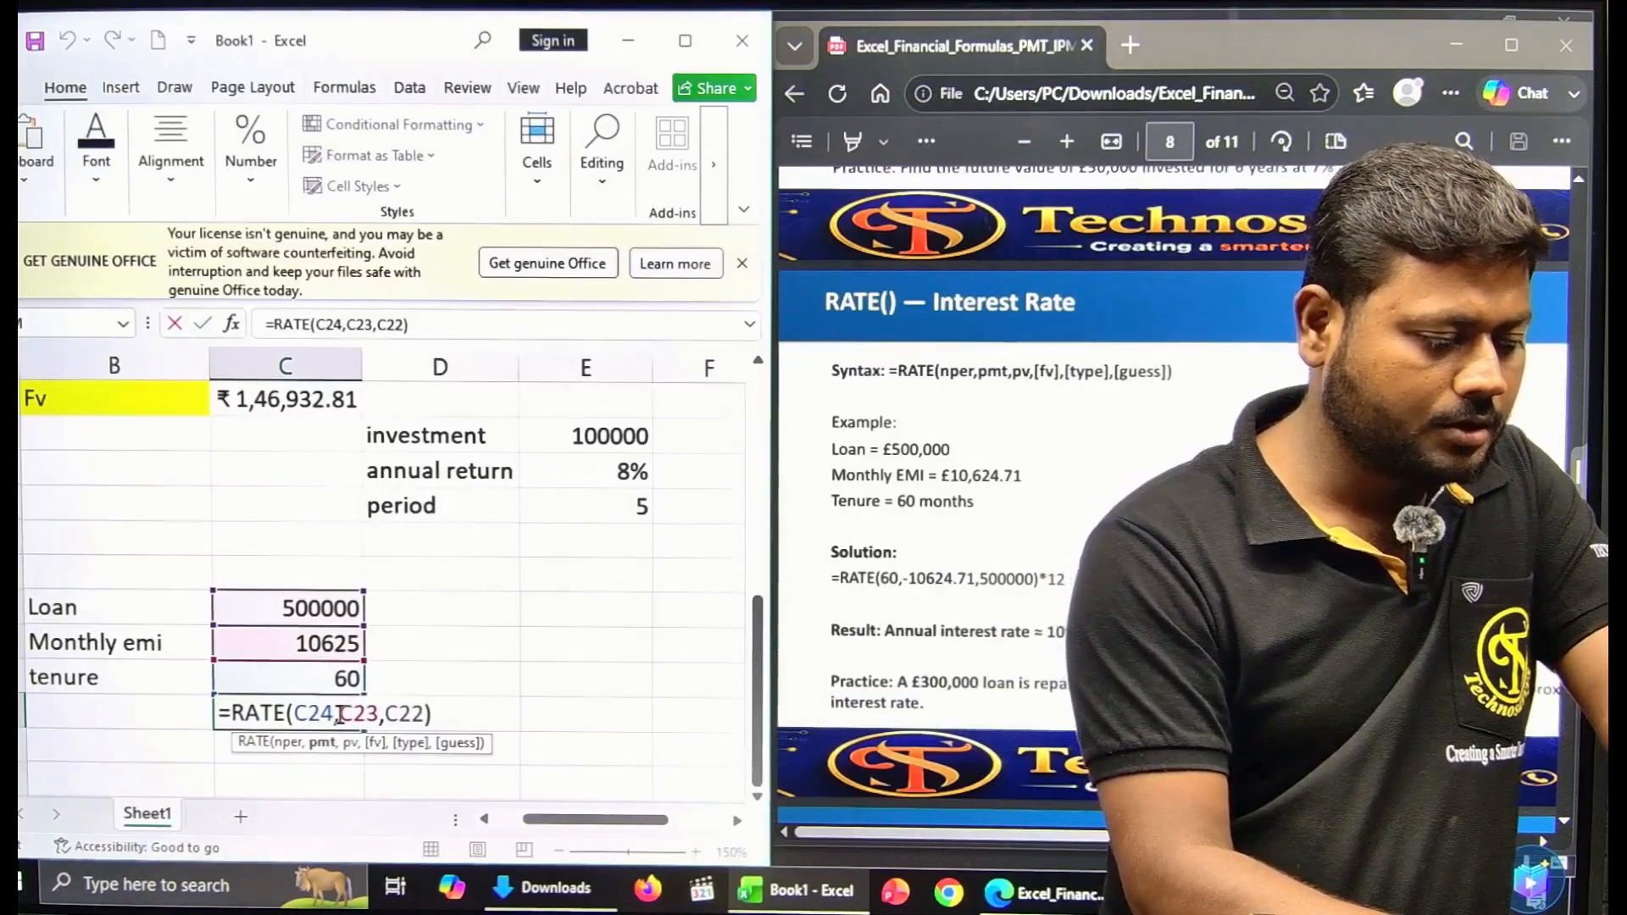
{"action": "type", "text": "-"}
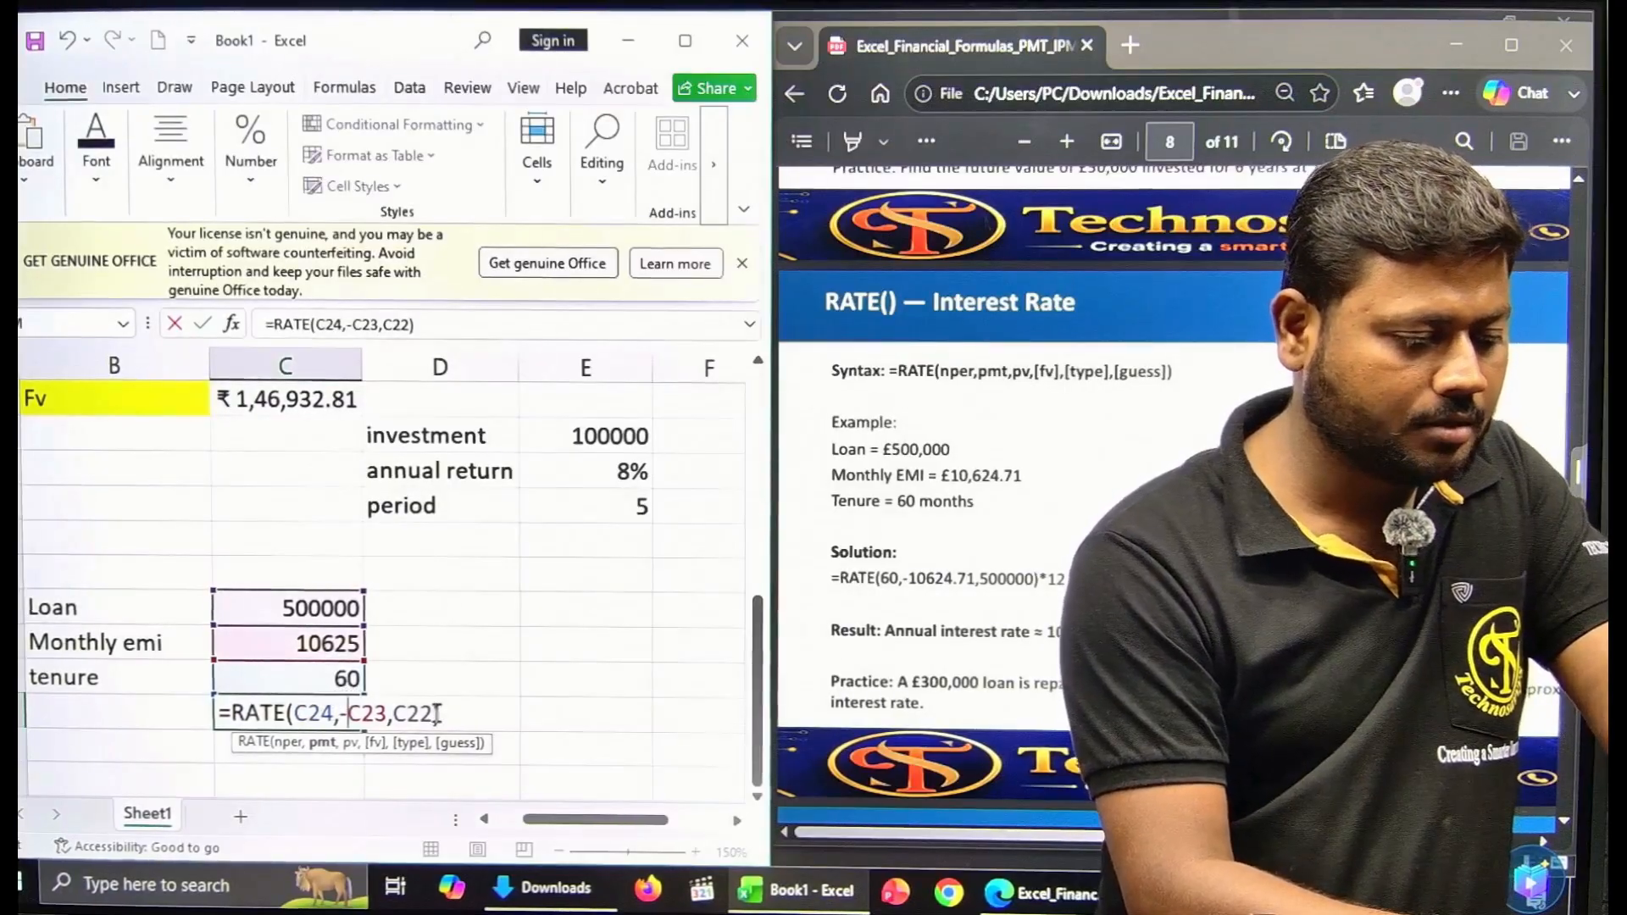
{"action": "left_click", "coordinate": [455, 714]}
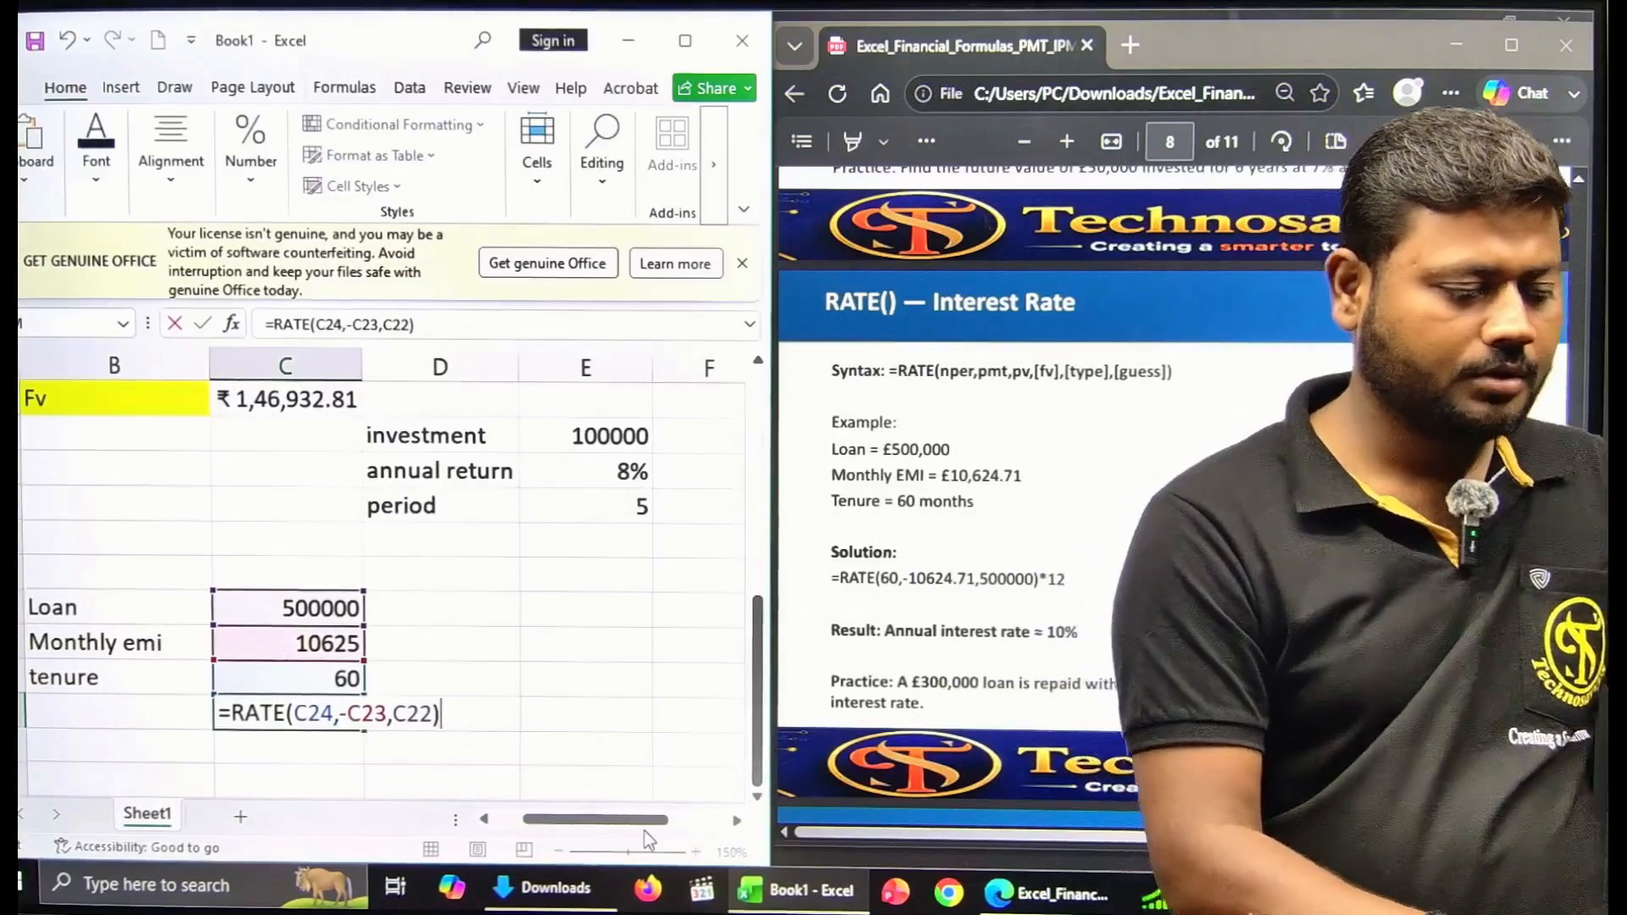
{"action": "type", "text": "*"}
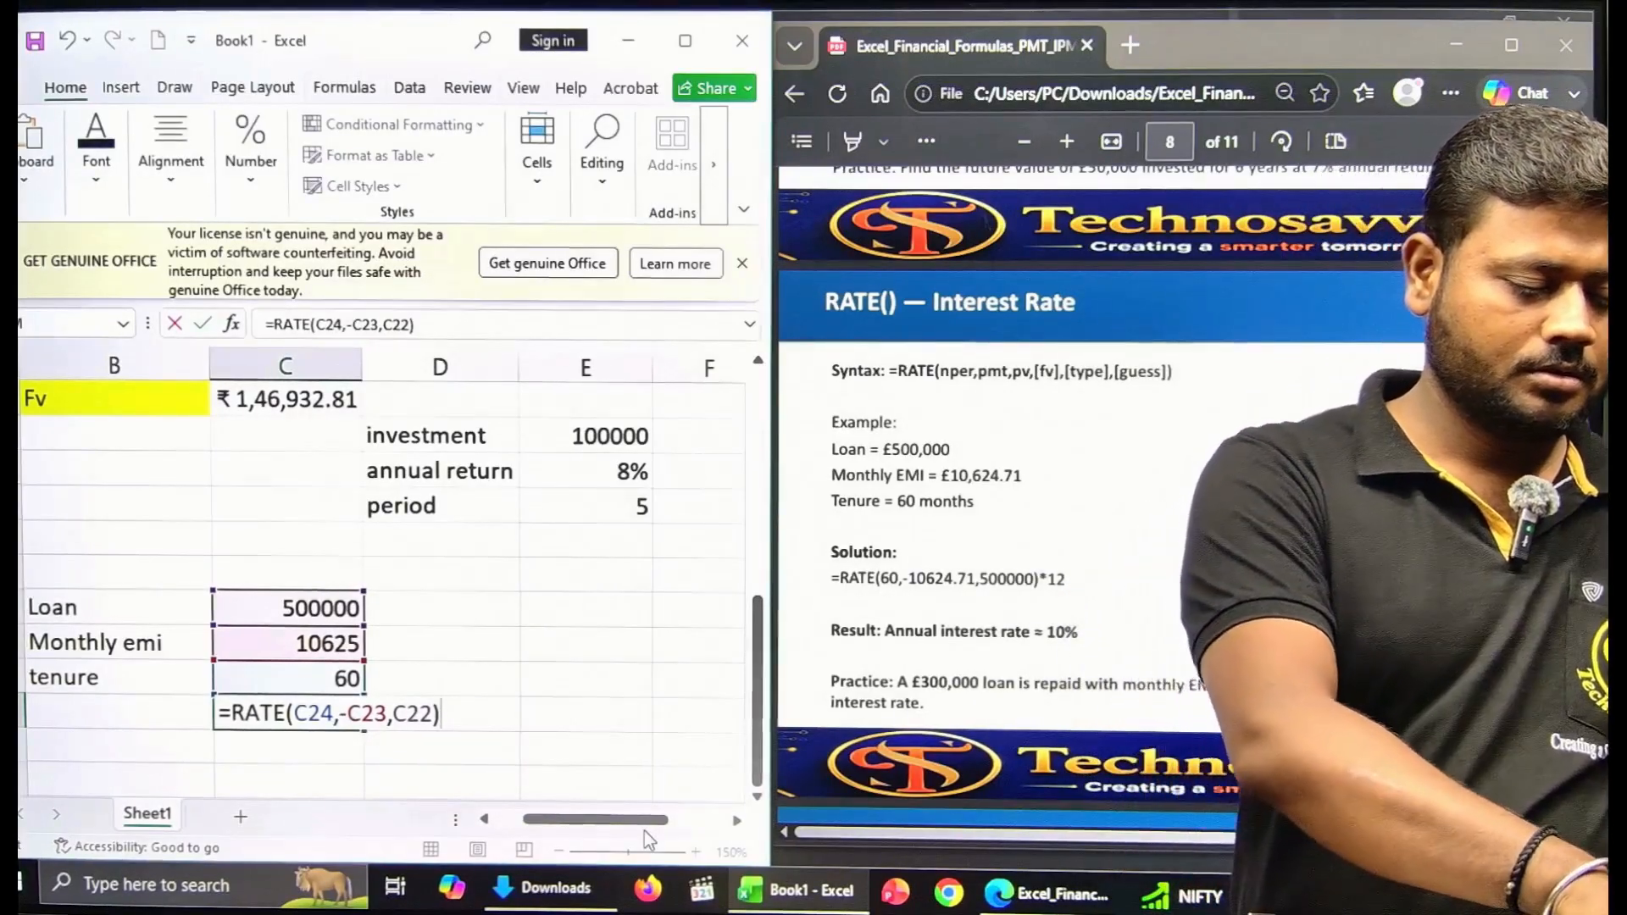
{"action": "type", "text": "12"}
{"action": "key", "text": "Return"}
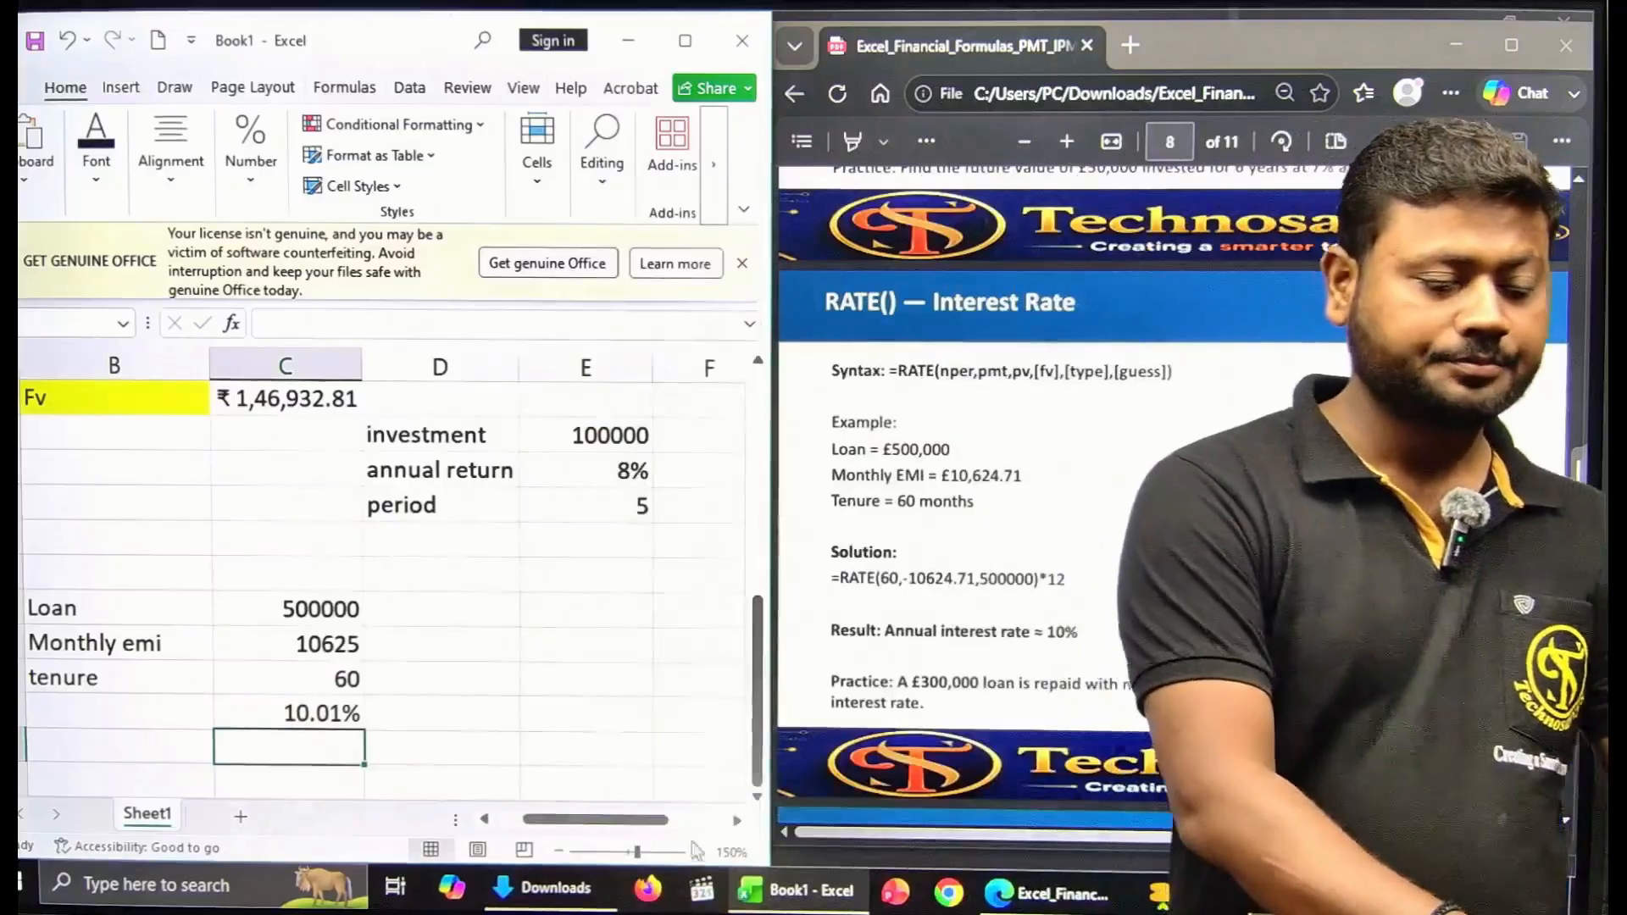
Consult the NPER section of the PDF and add the label rate in E22 with 10% beside it
{"action": "scroll", "coordinate": [992, 697], "scroll_direction": "down", "scroll_amount": 10}
{"action": "scroll", "coordinate": [994, 696], "scroll_direction": "up", "scroll_amount": 5}
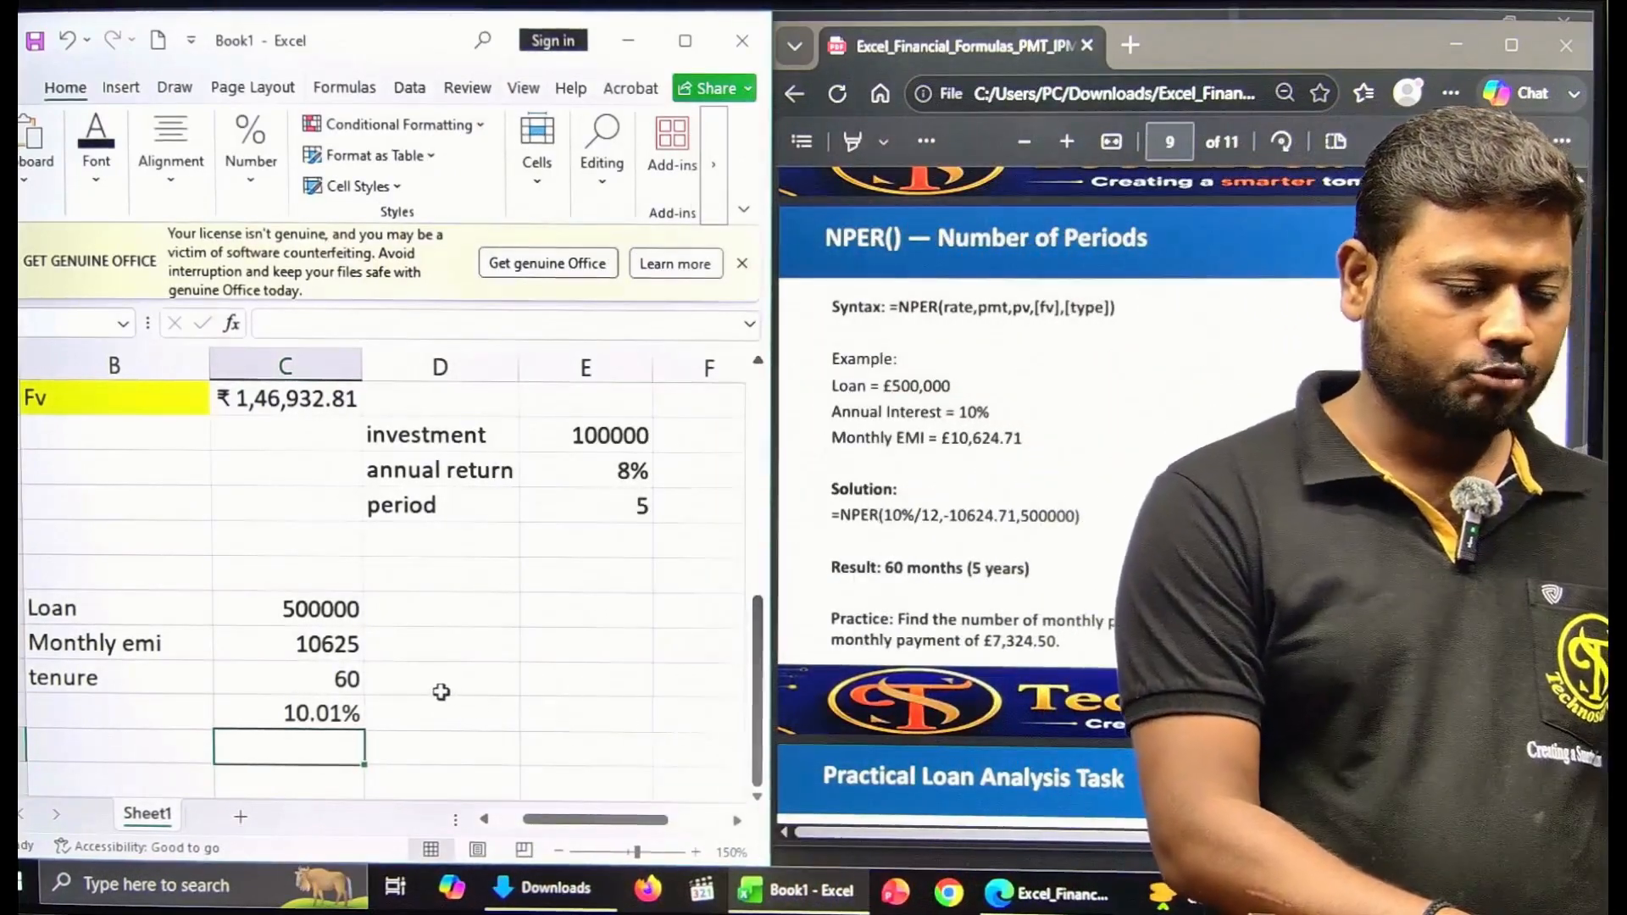
{"action": "left_click", "coordinate": [503, 611]}
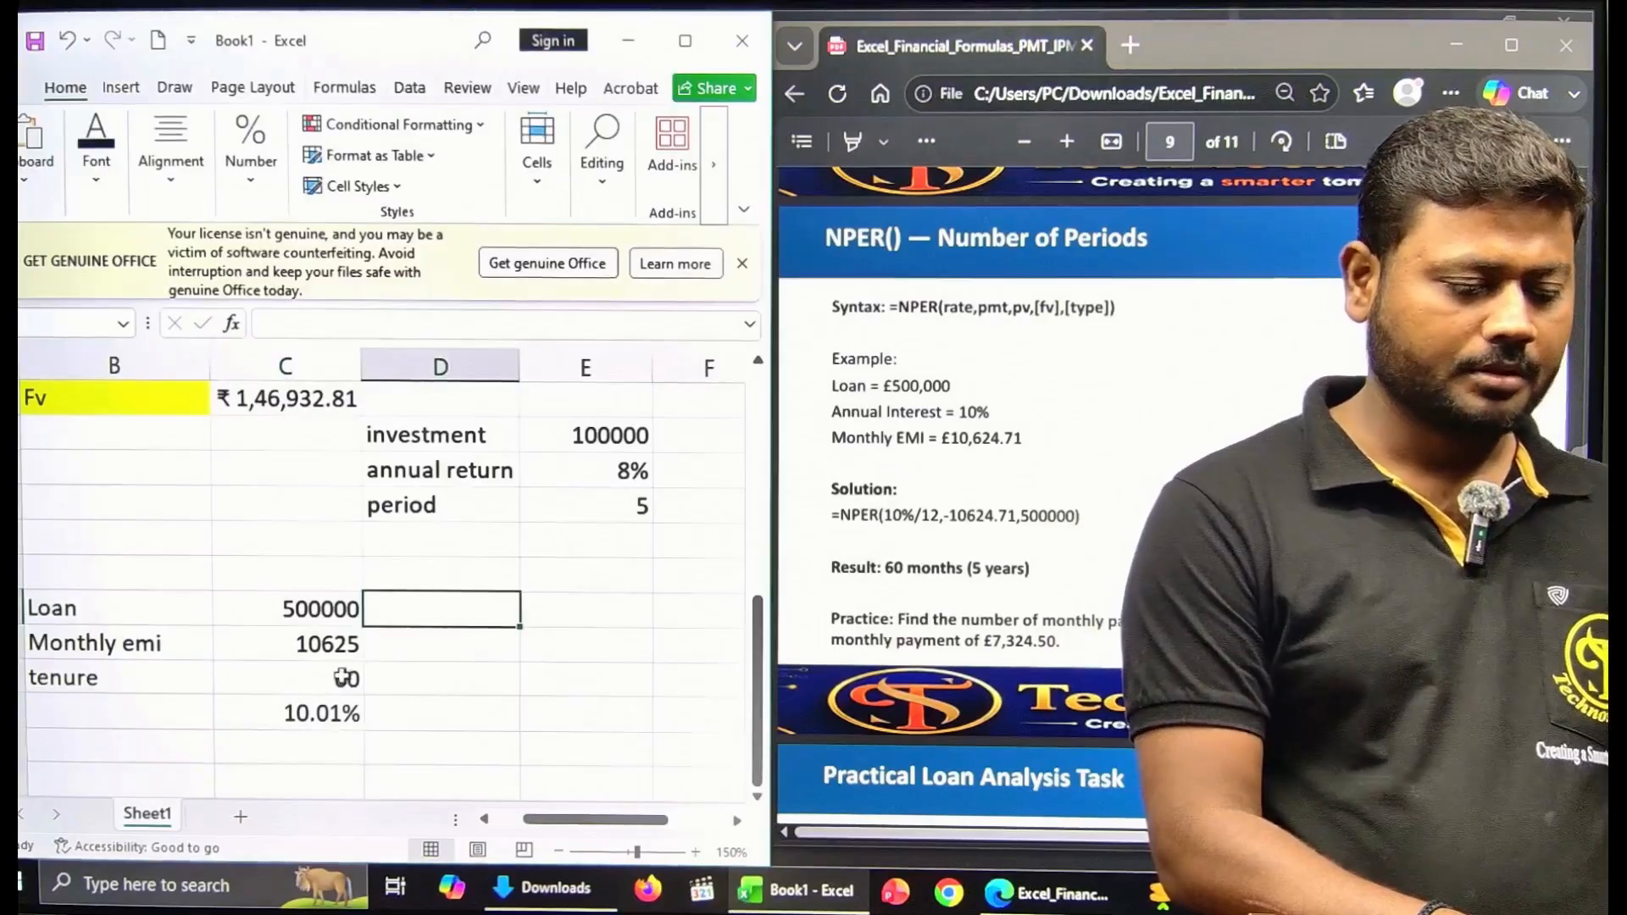
{"action": "left_click", "coordinate": [344, 710]}
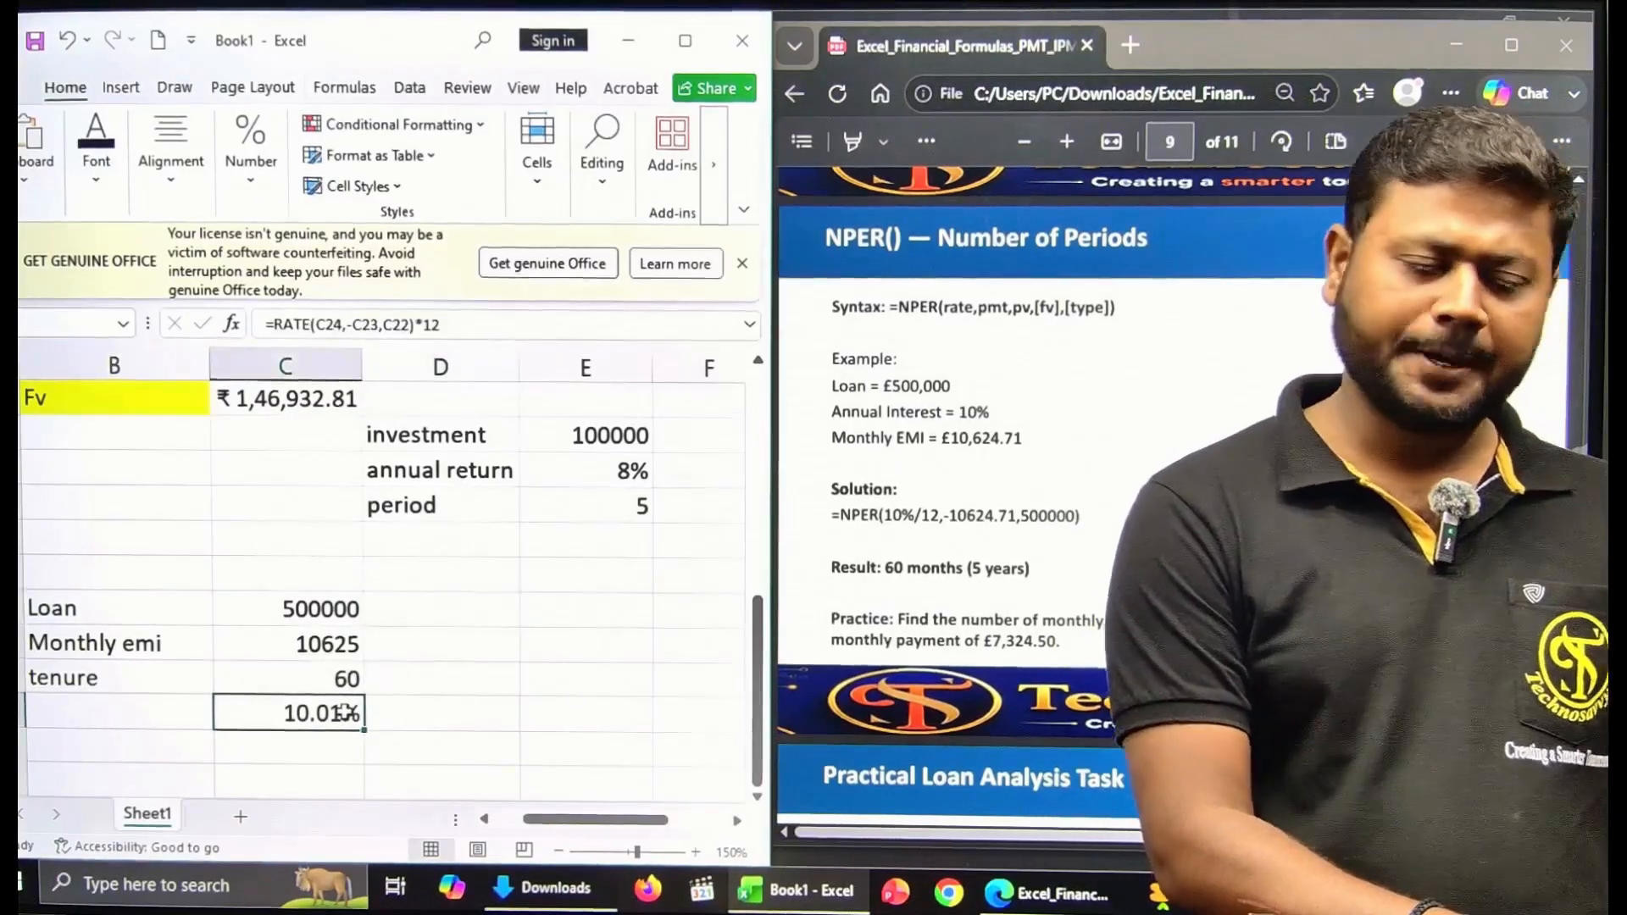
{"action": "left_click", "coordinate": [505, 637]}
{"action": "left_click", "coordinate": [506, 612]}
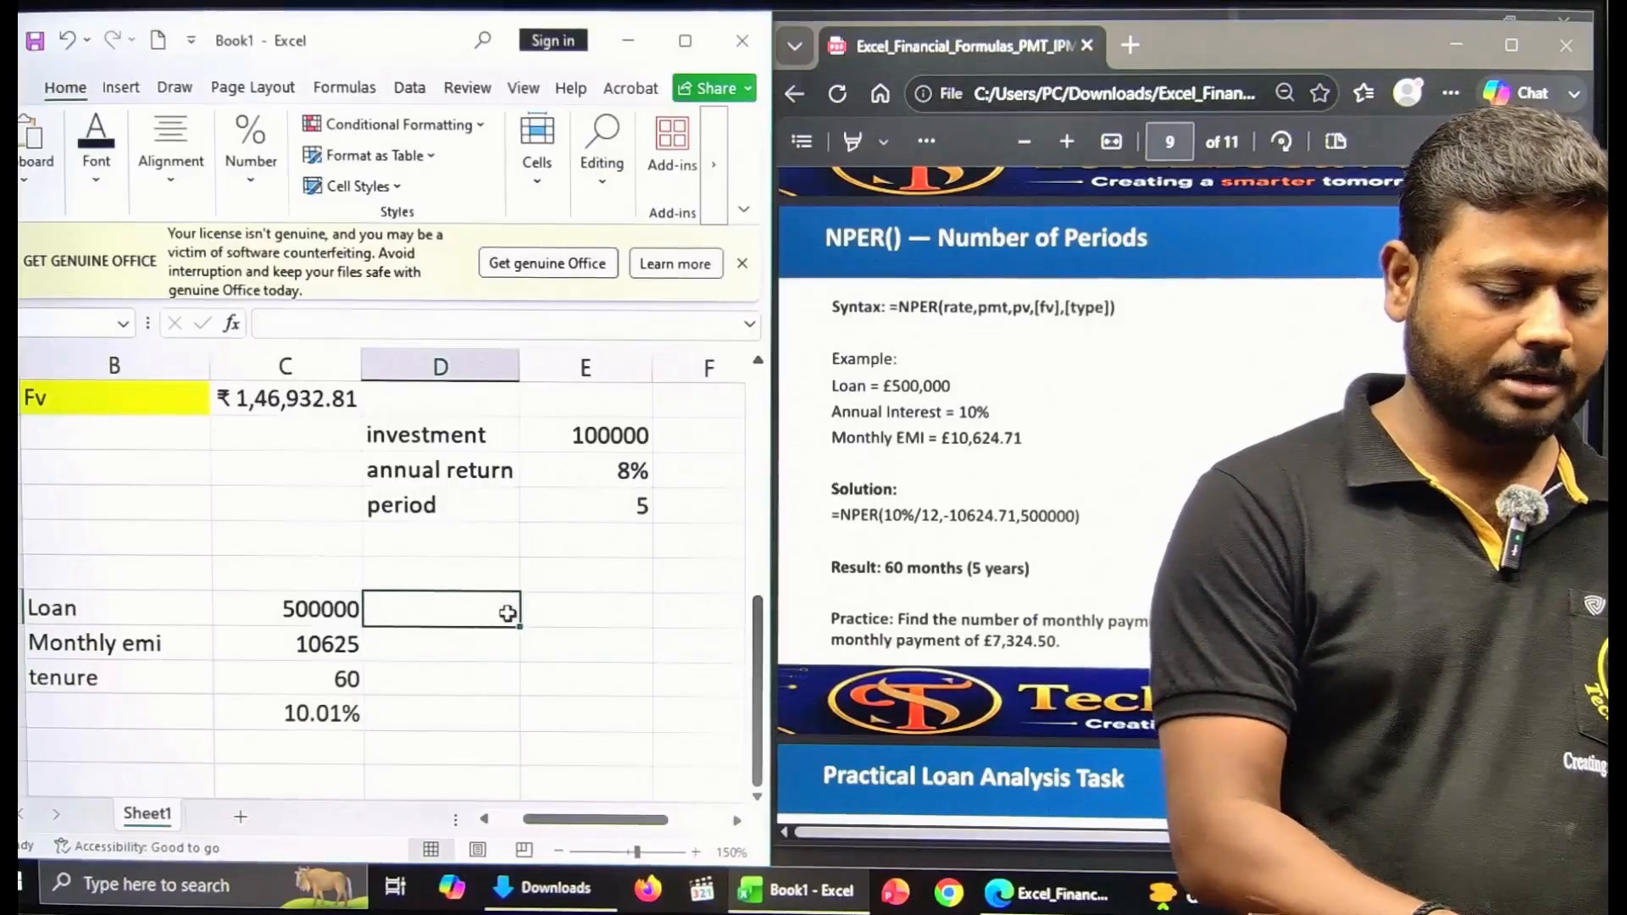
{"action": "key", "text": "Right"}
{"action": "type", "text": "rate"}
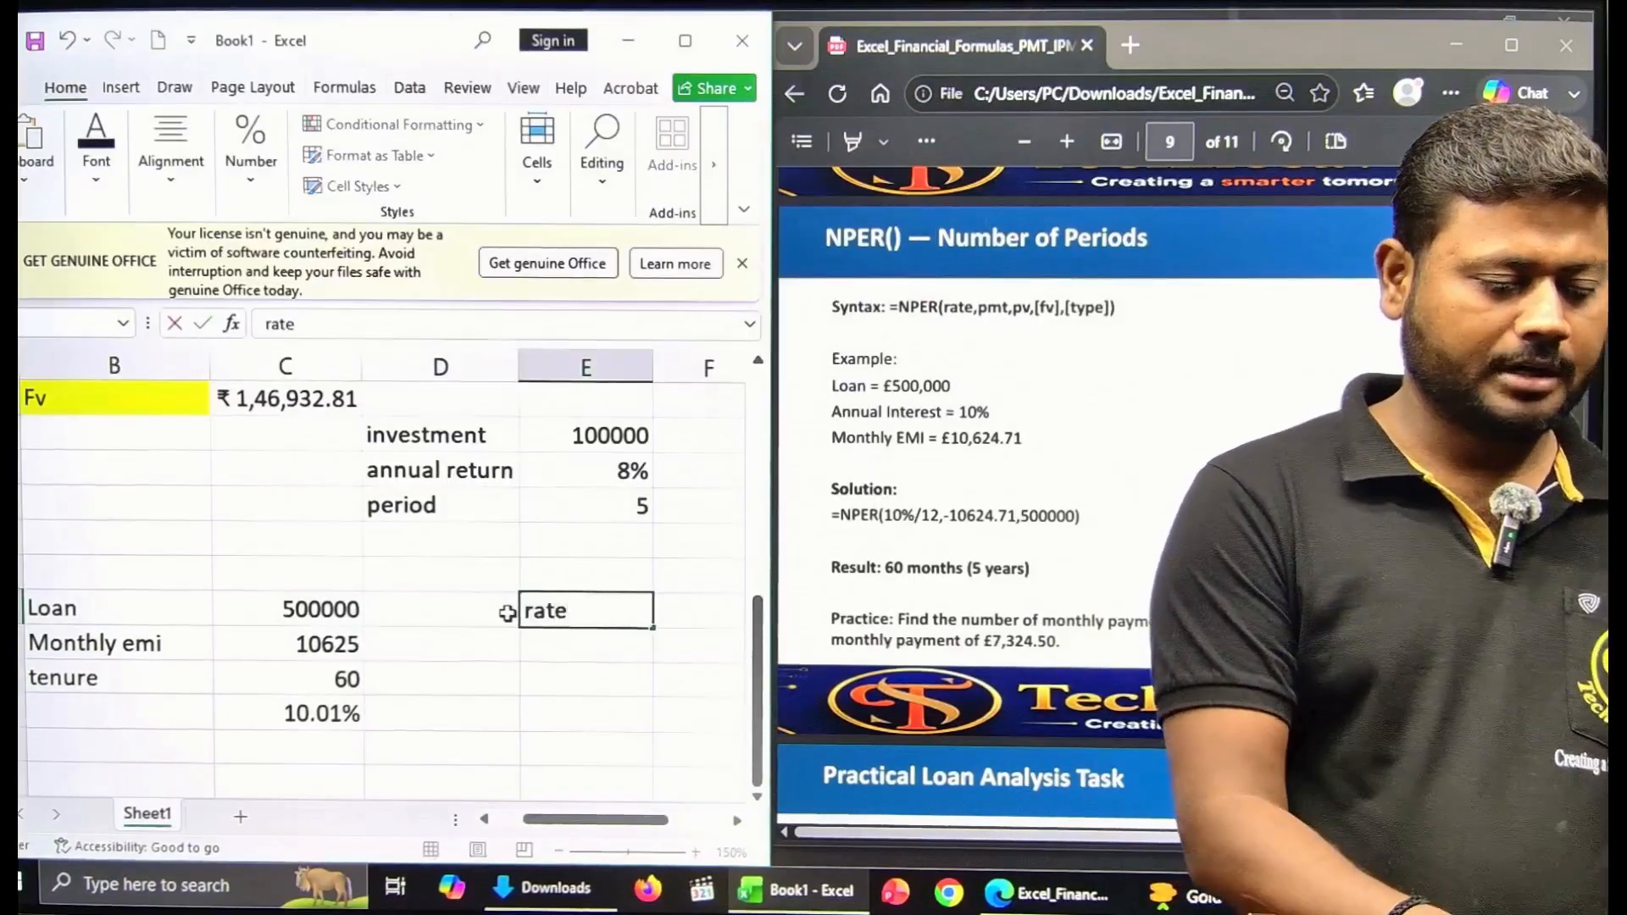
{"action": "key", "text": "Right"}
{"action": "type", "text": "10%"}
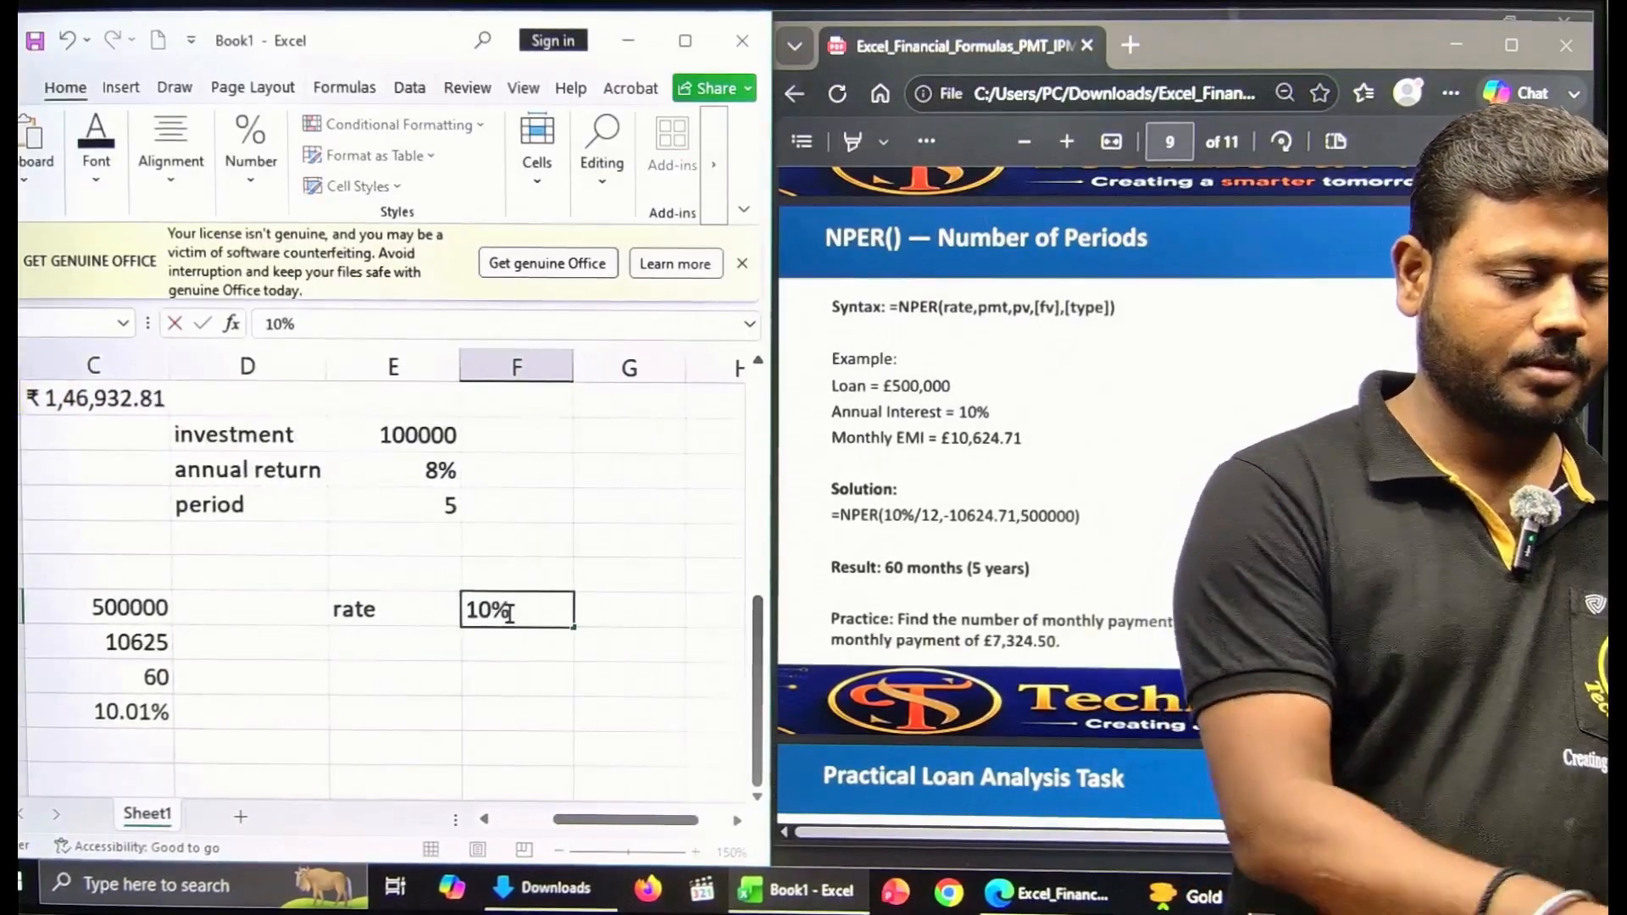
{"action": "key", "text": "ctrl+Return"}
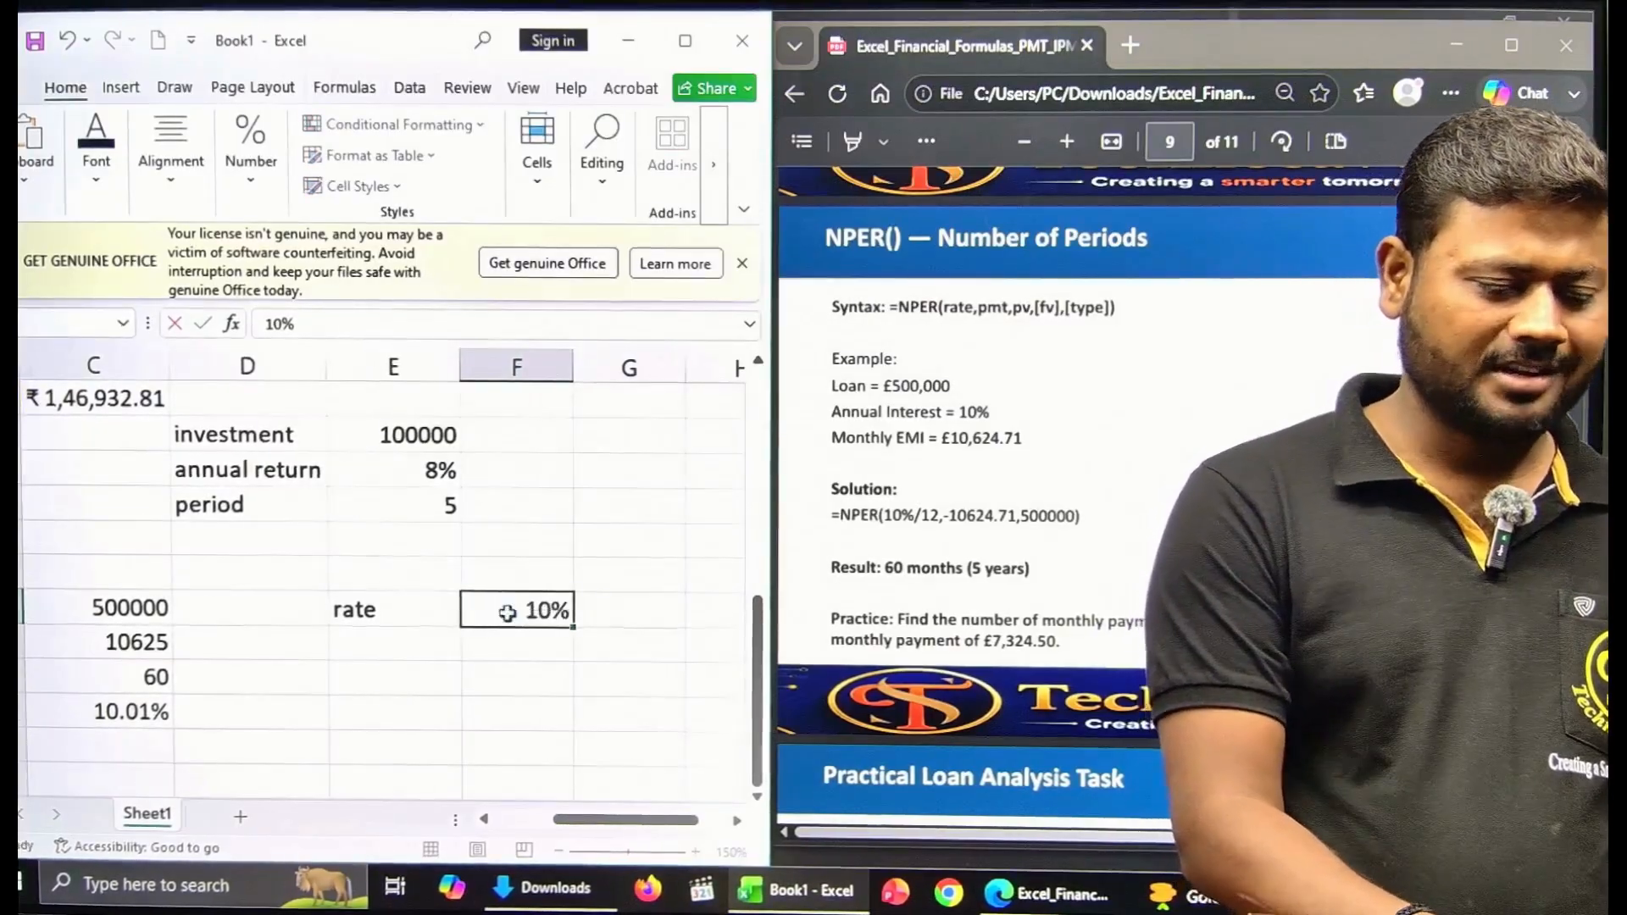
{"action": "key", "text": "Return"}
Label the calculated interest rate as rate in B25 and fill that label cell with yellow
{"action": "scroll", "coordinate": [362, 712], "scroll_direction": "left", "scroll_amount": 2}
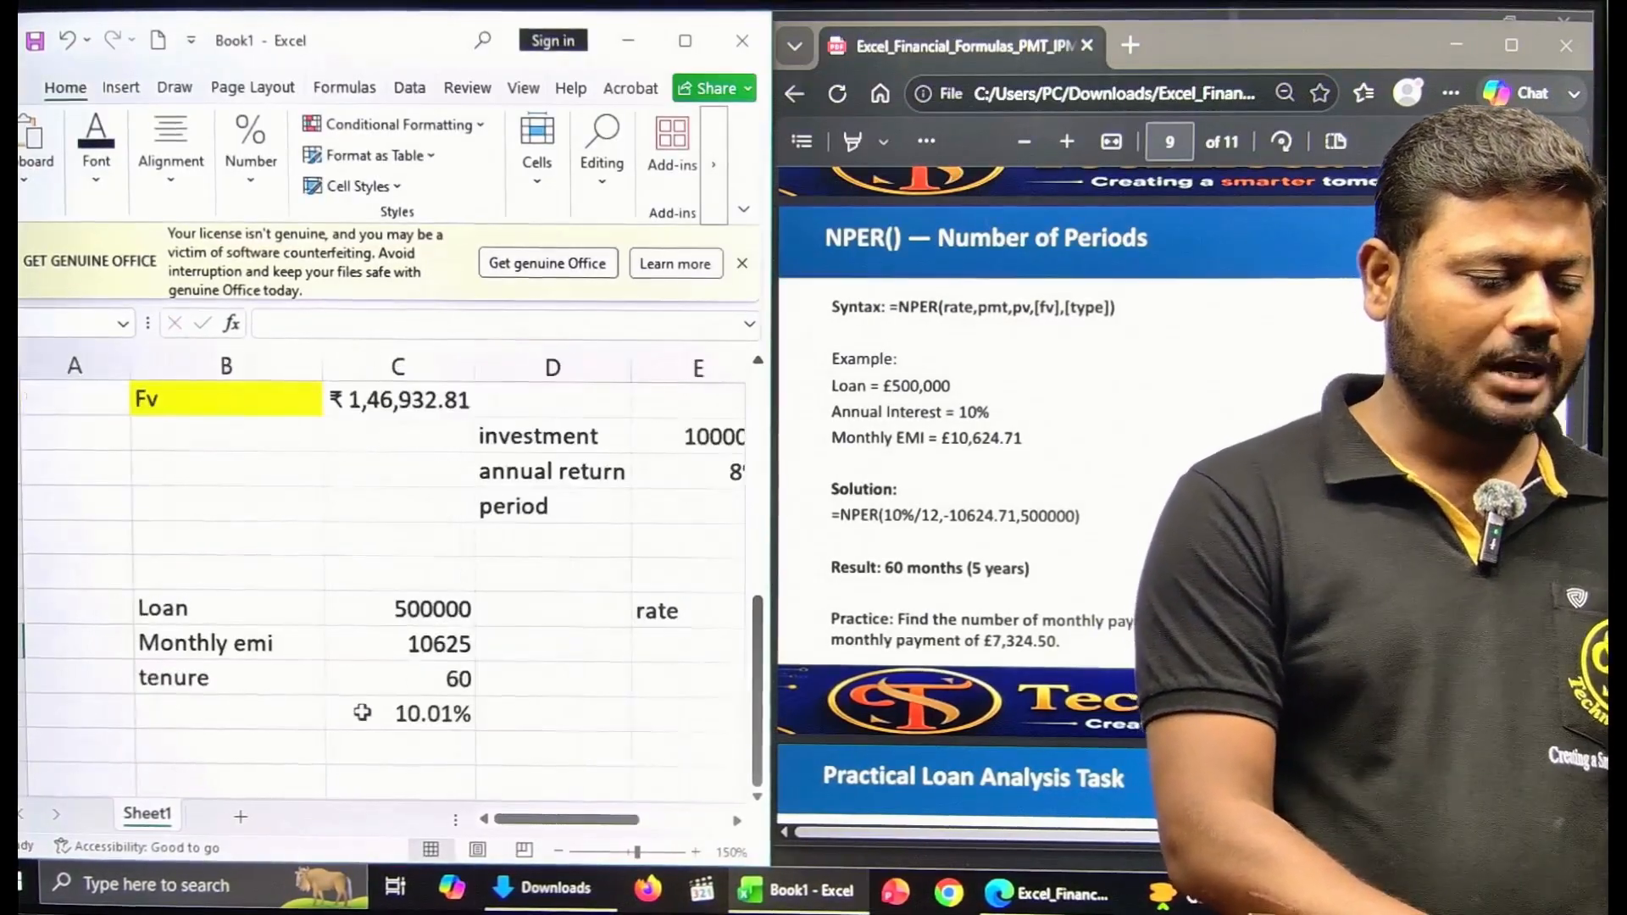
{"action": "left_click", "coordinate": [294, 718]}
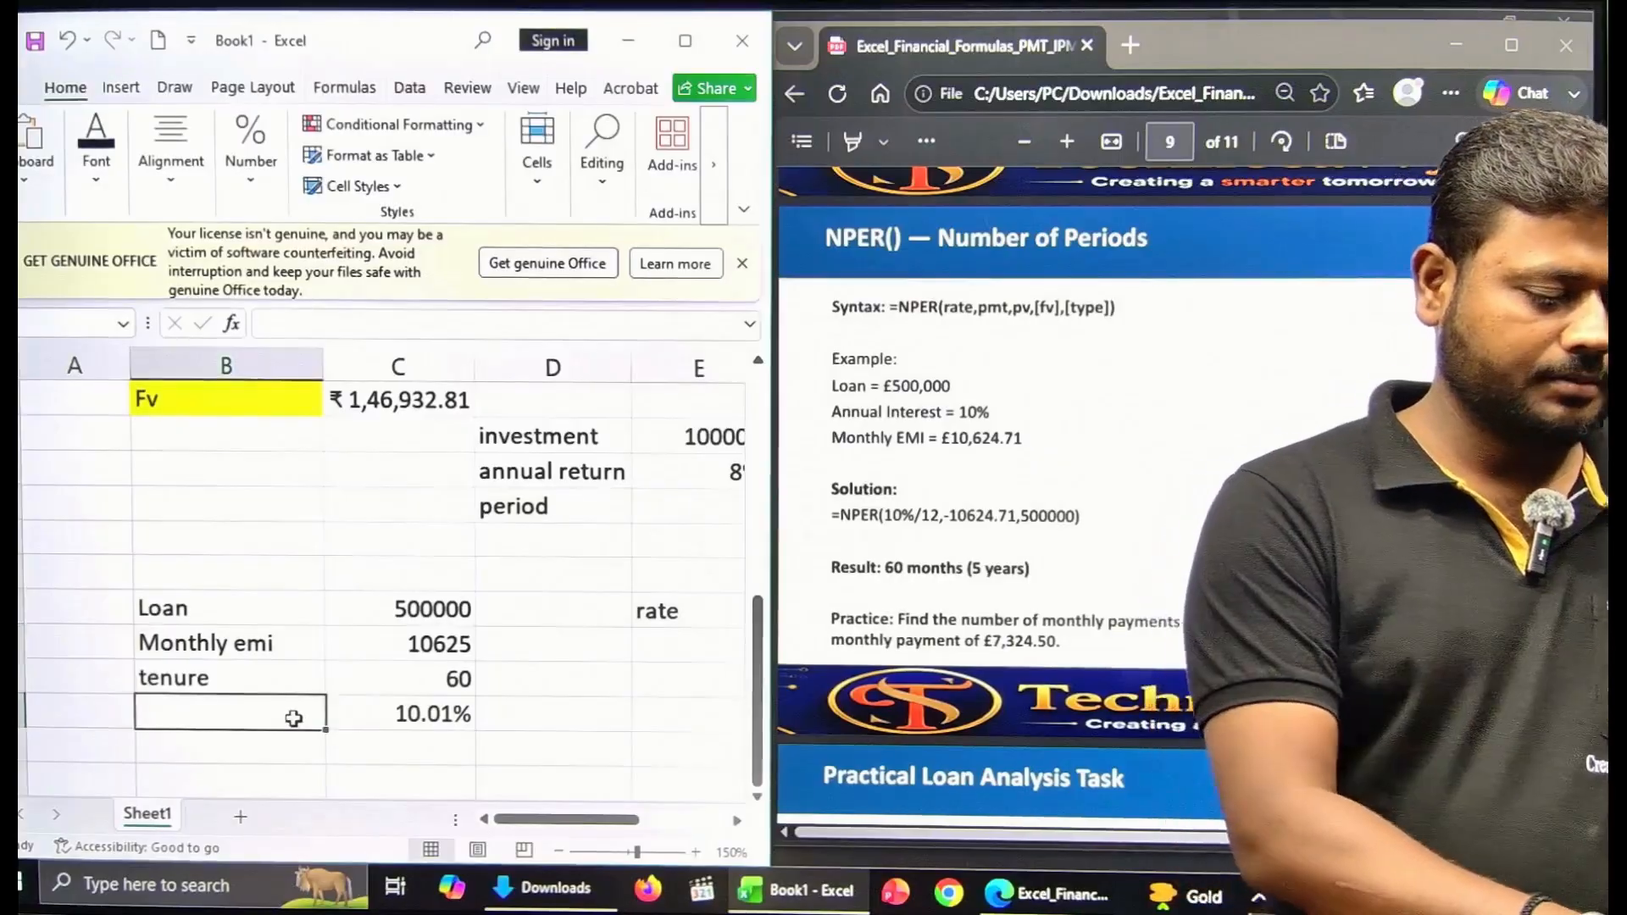
{"action": "type", "text": "rate"}
{"action": "left_click", "coordinate": [560, 711]}
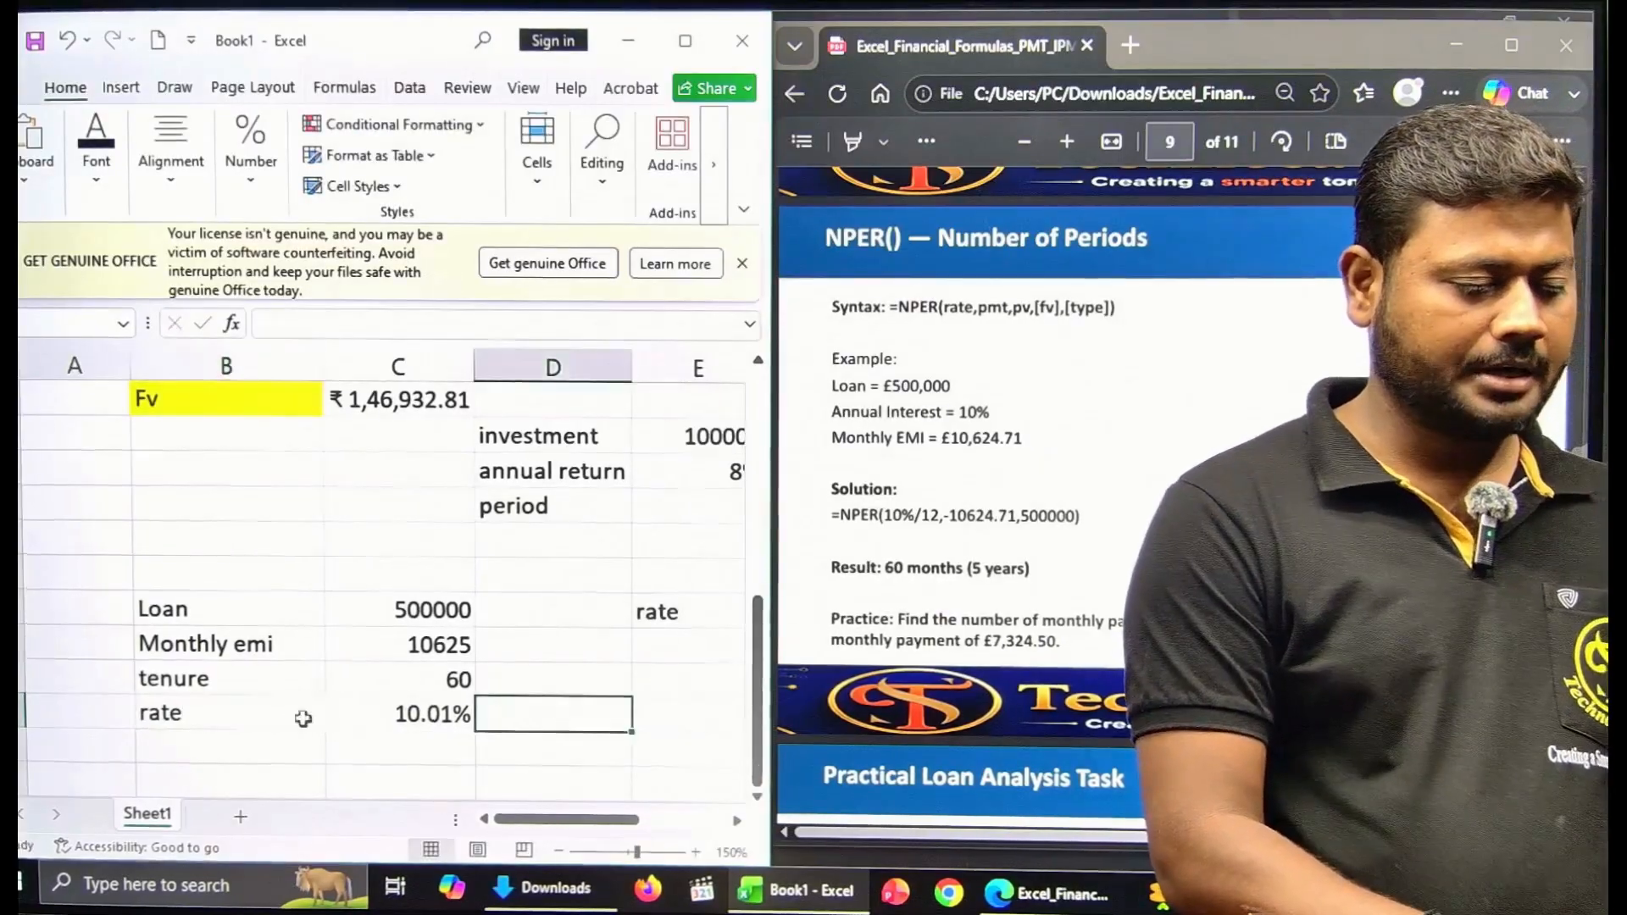
{"action": "left_click", "coordinate": [284, 716]}
{"action": "left_click", "coordinate": [102, 161]}
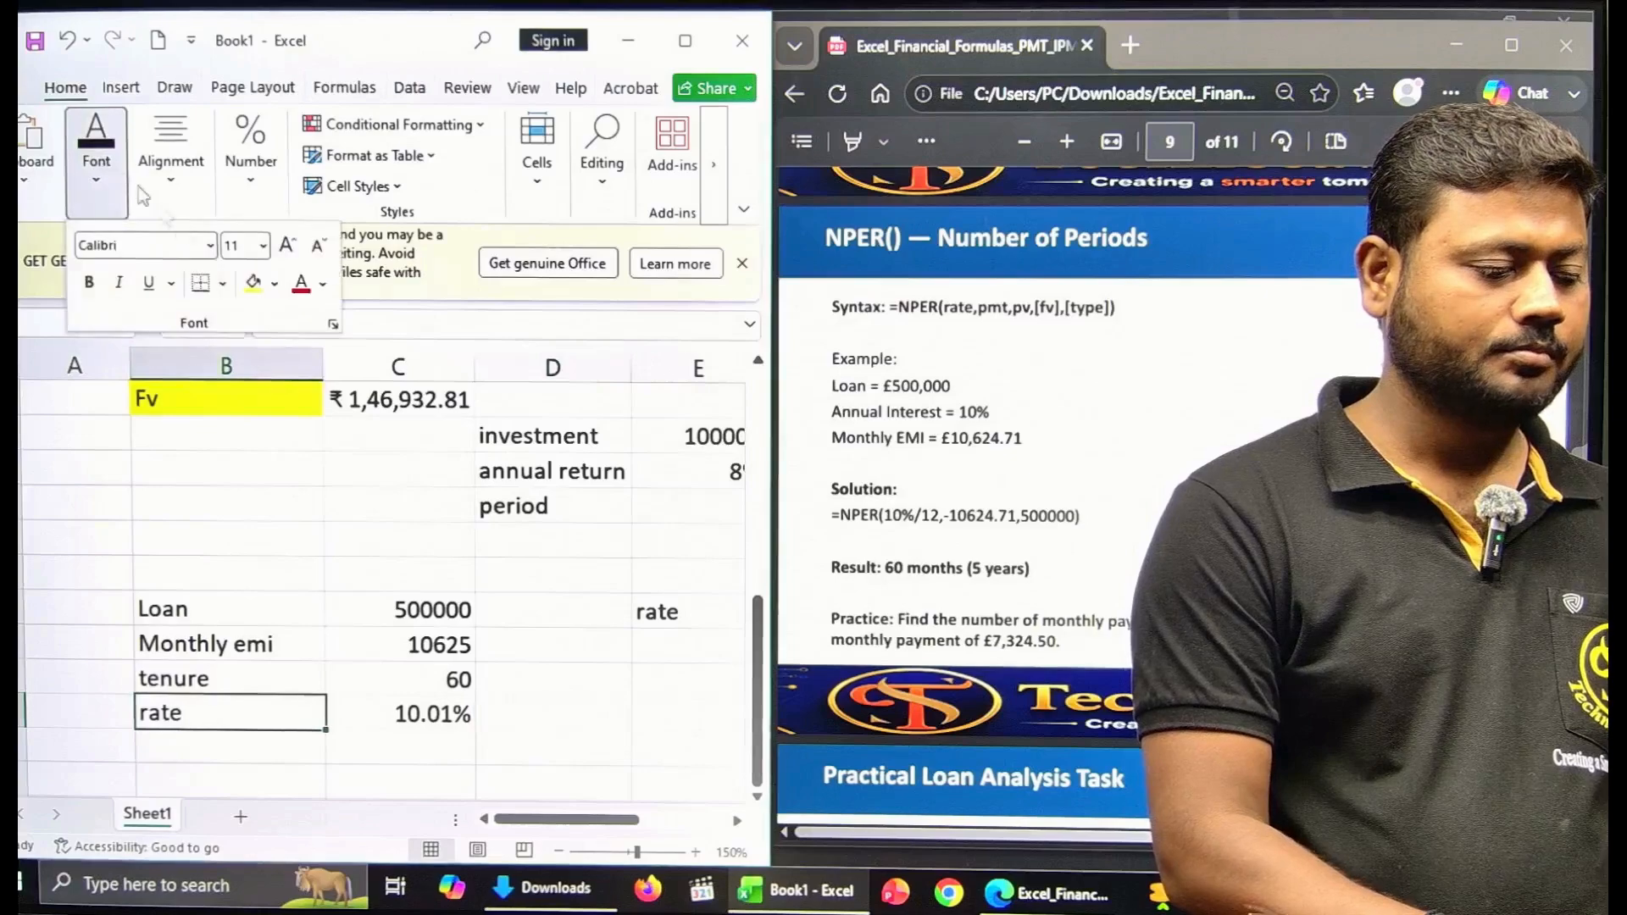
{"action": "left_click", "coordinate": [474, 573]}
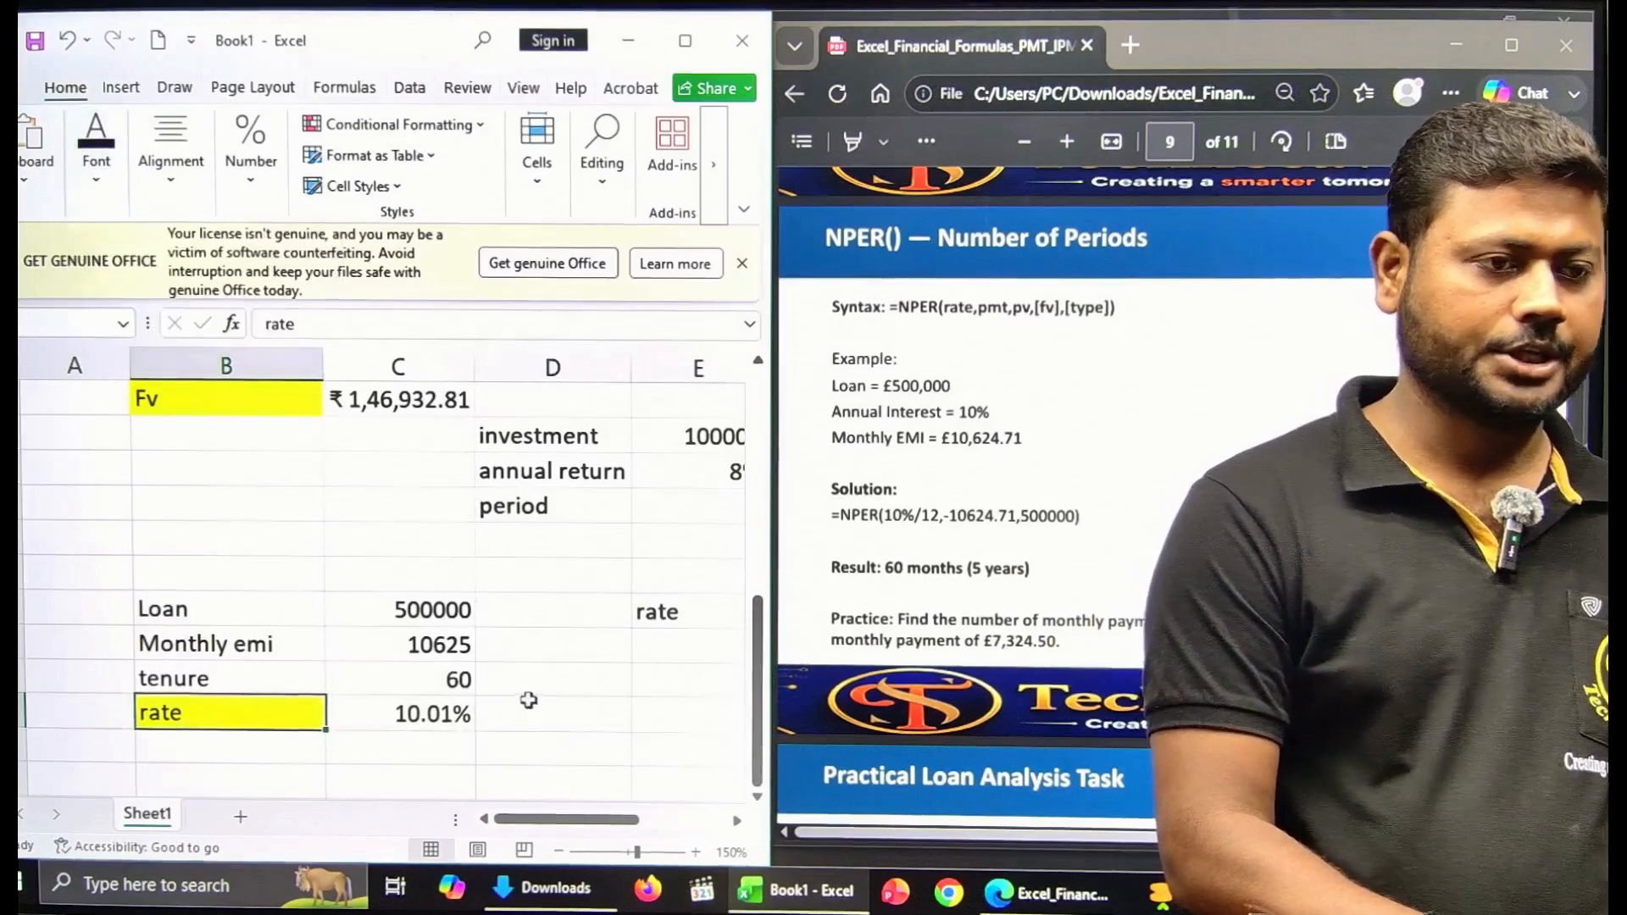
{"action": "left_click", "coordinate": [529, 702]}
{"action": "scroll", "coordinate": [458, 798], "scroll_direction": "right", "scroll_amount": 3}
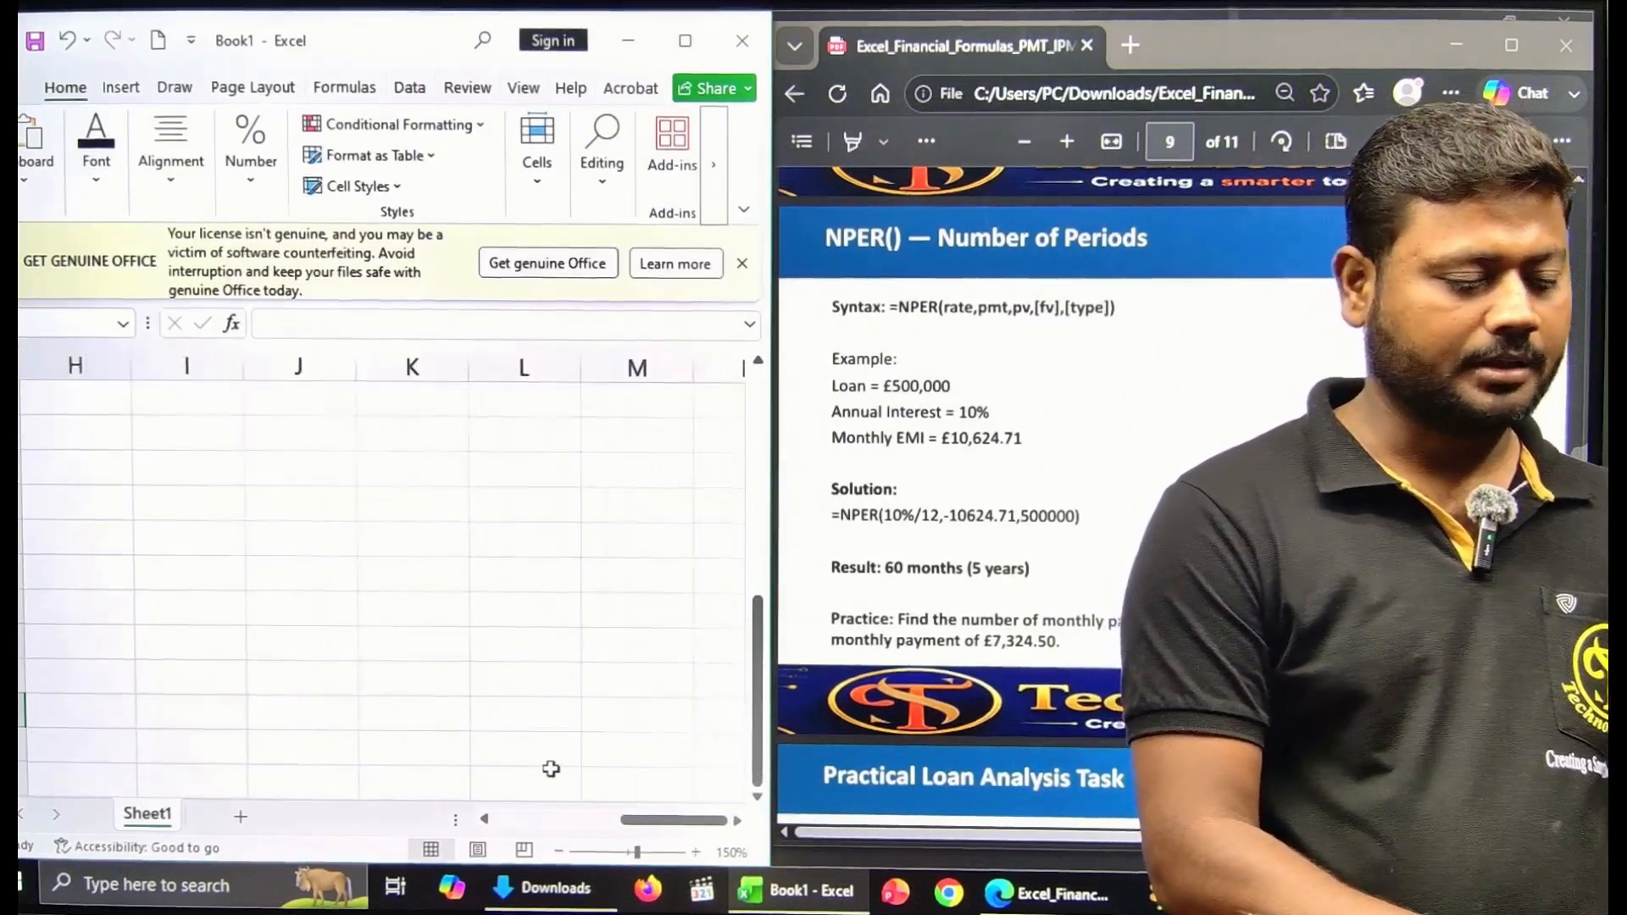
Add the label nper in E24, two rows below the rate label, and fill that cell with yellow
{"action": "scroll", "coordinate": [550, 769], "scroll_direction": "left", "scroll_amount": 3}
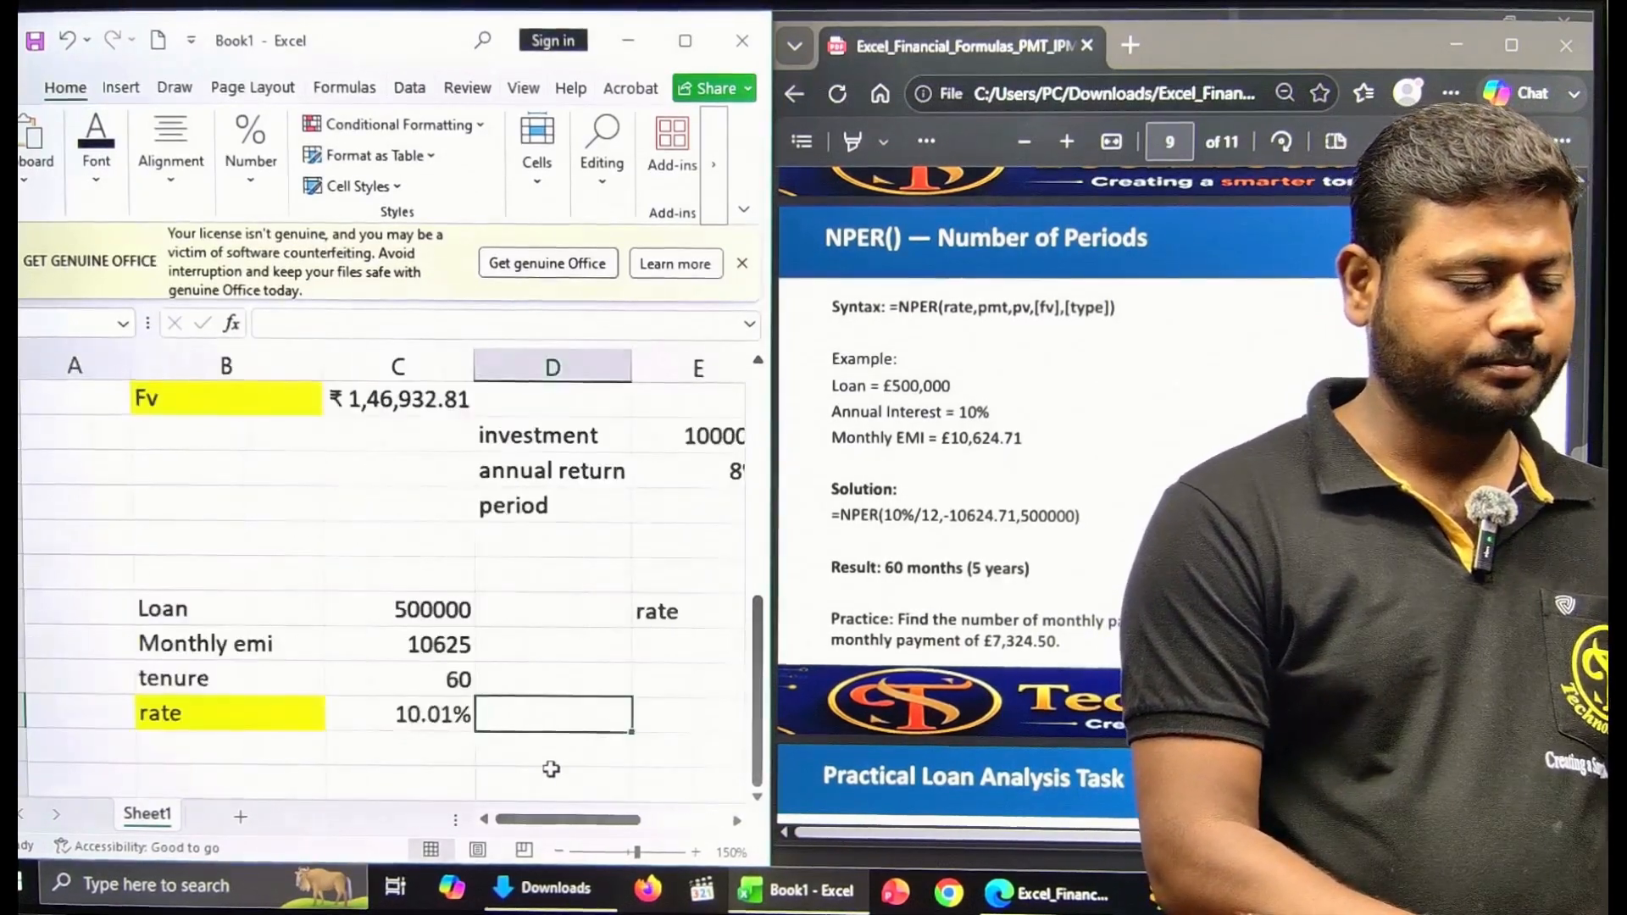
{"action": "left_click", "coordinate": [737, 822]}
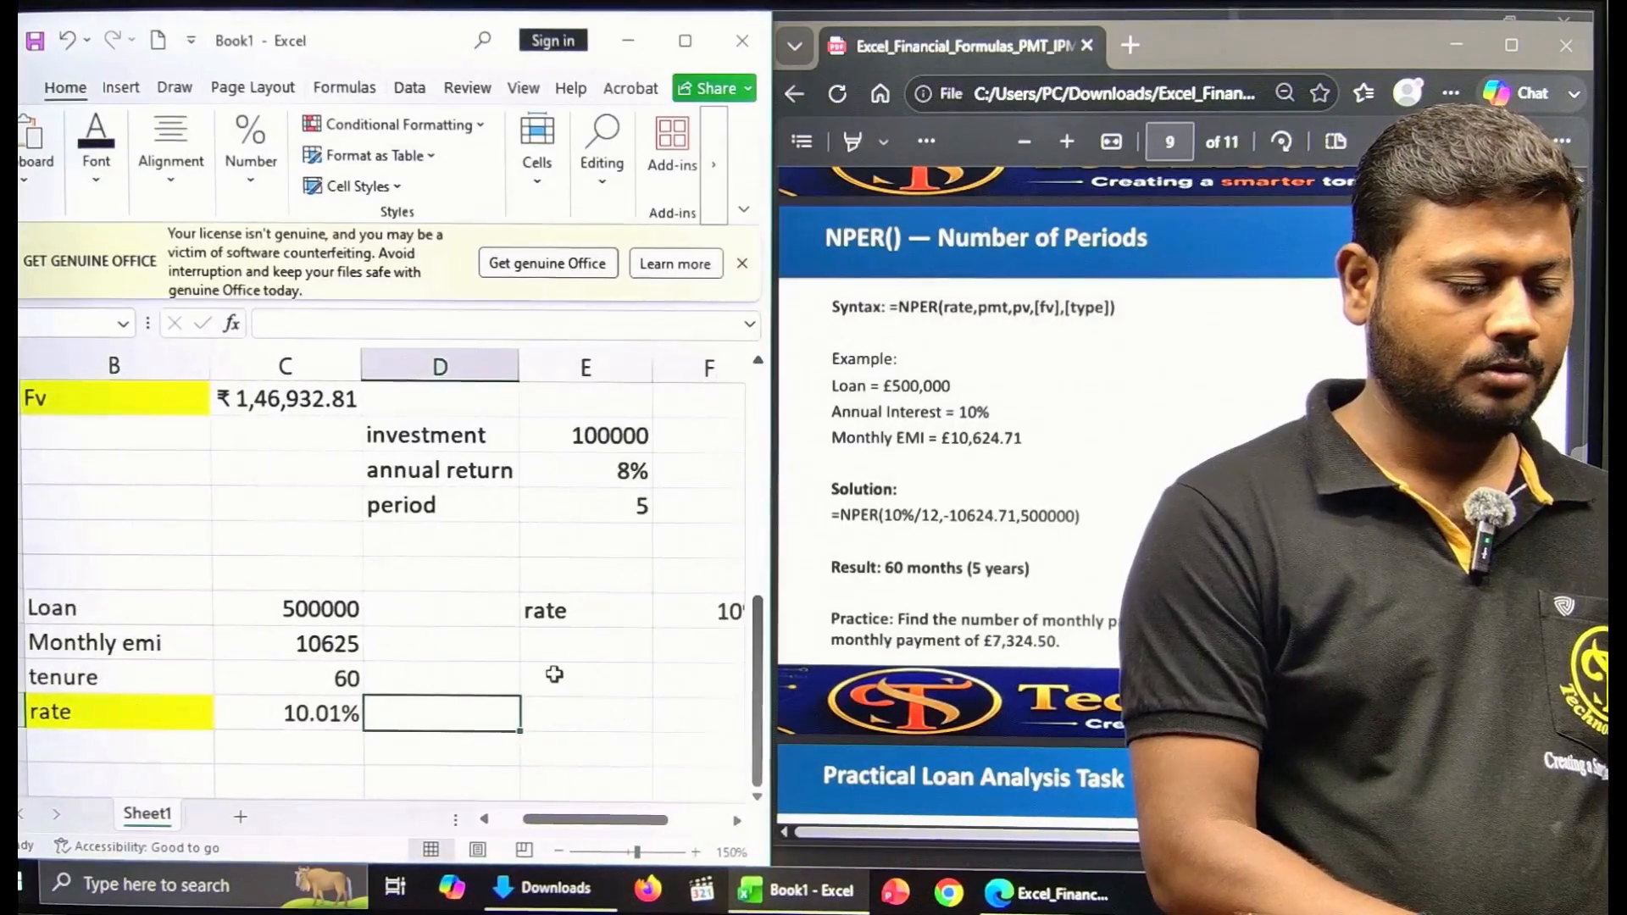
{"action": "left_click", "coordinate": [554, 674]}
{"action": "type", "text": "m"}
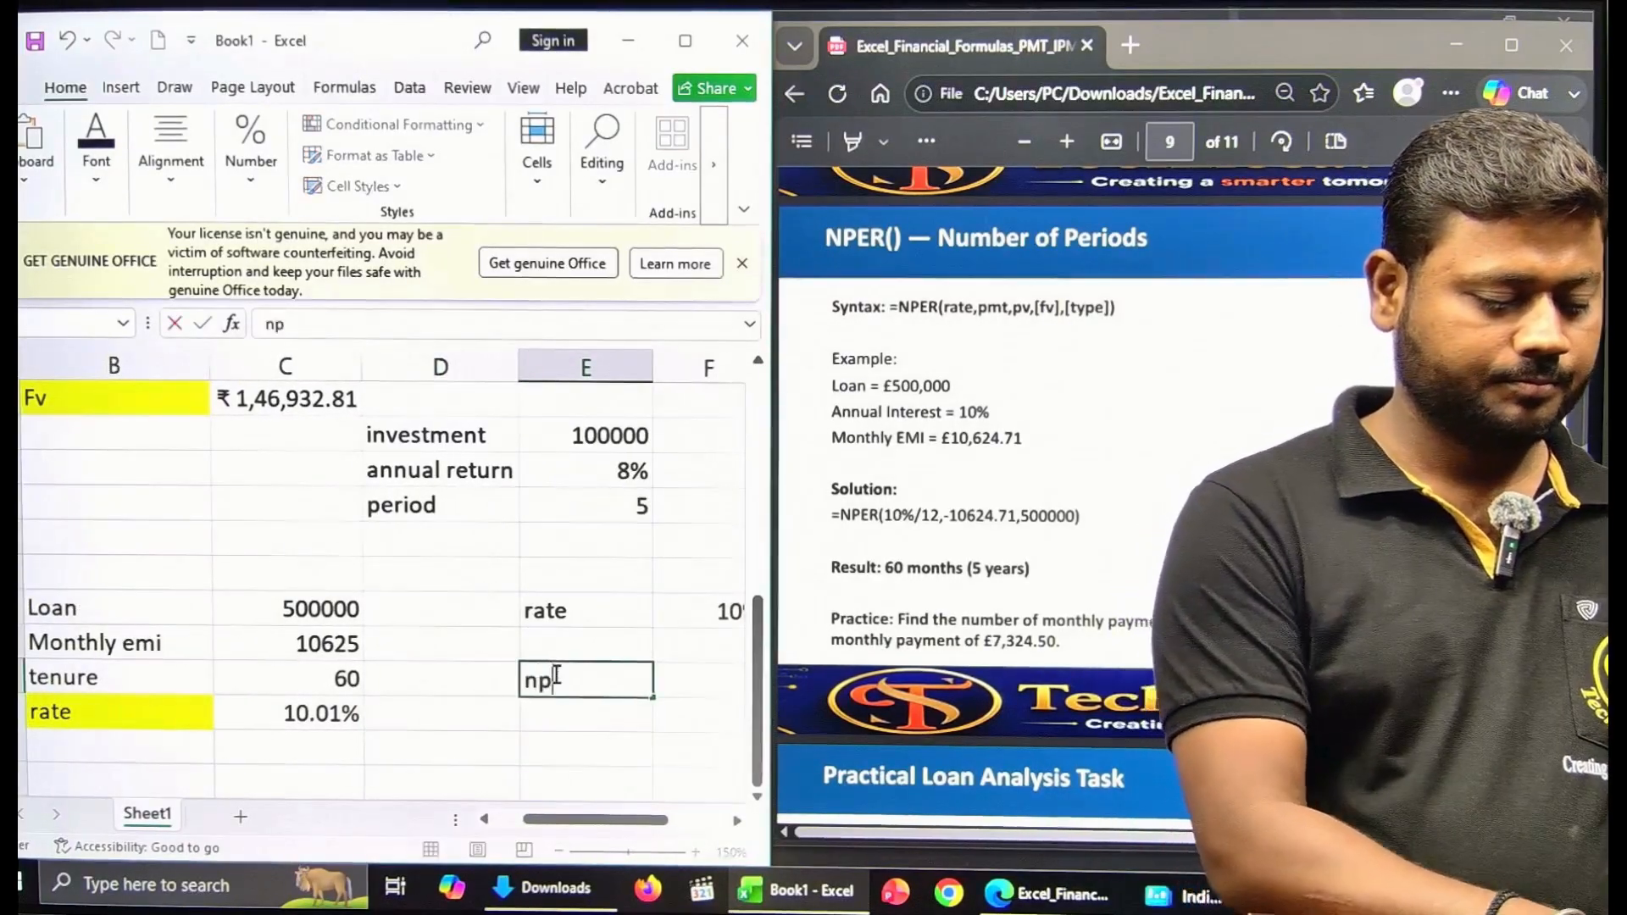
{"action": "type", "text": "per"}
{"action": "key", "text": "Return"}
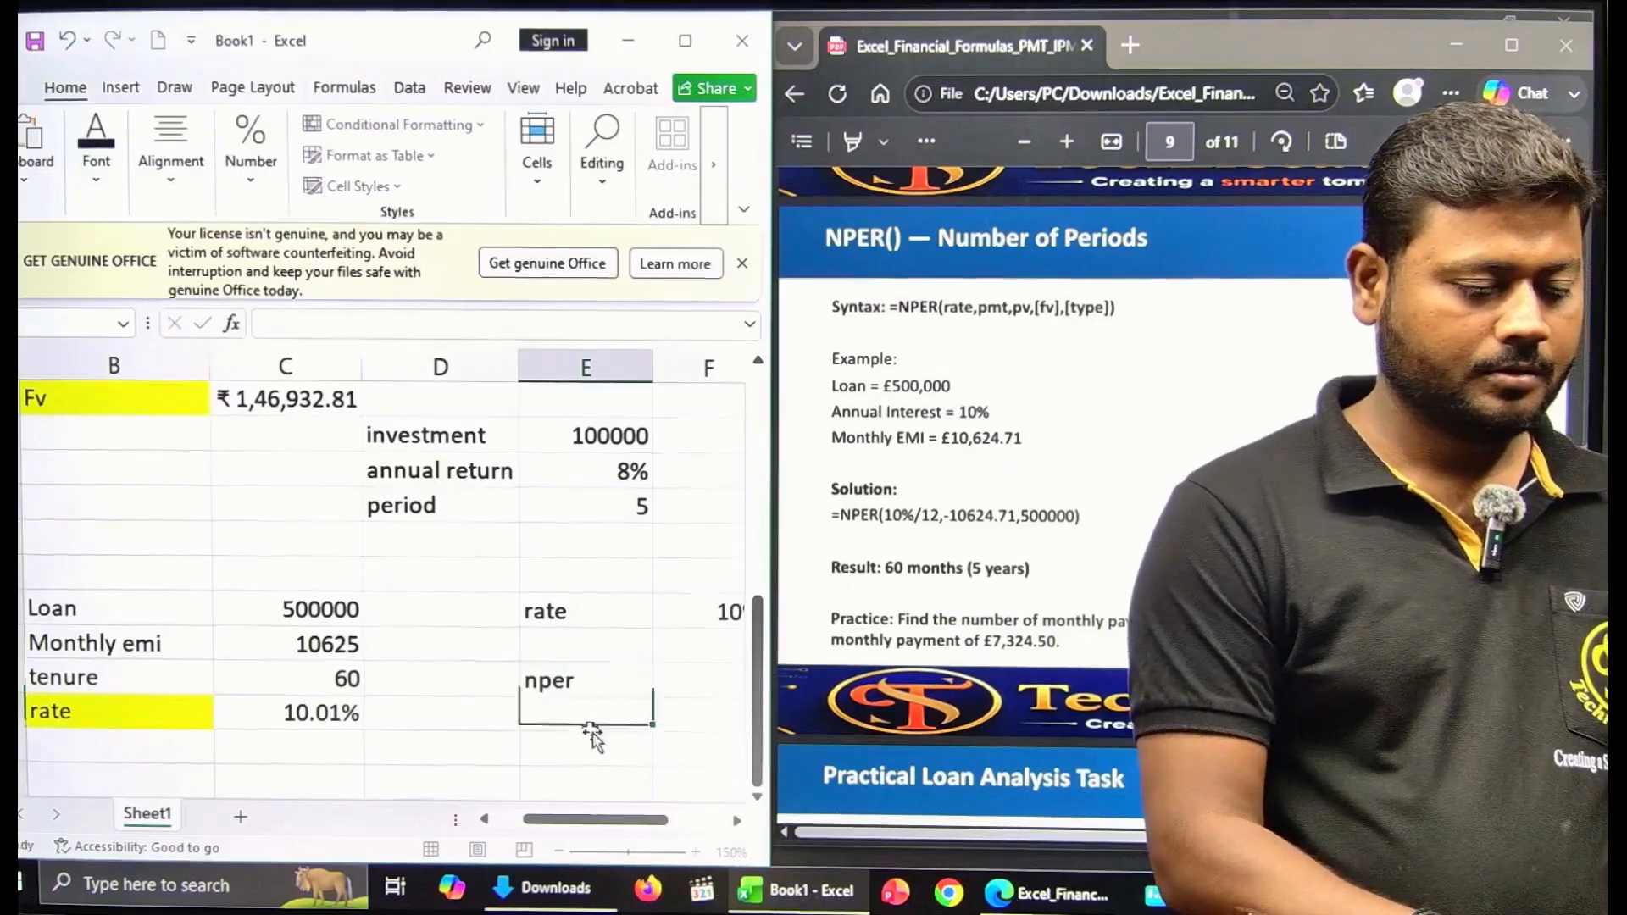
{"action": "left_click", "coordinate": [589, 682]}
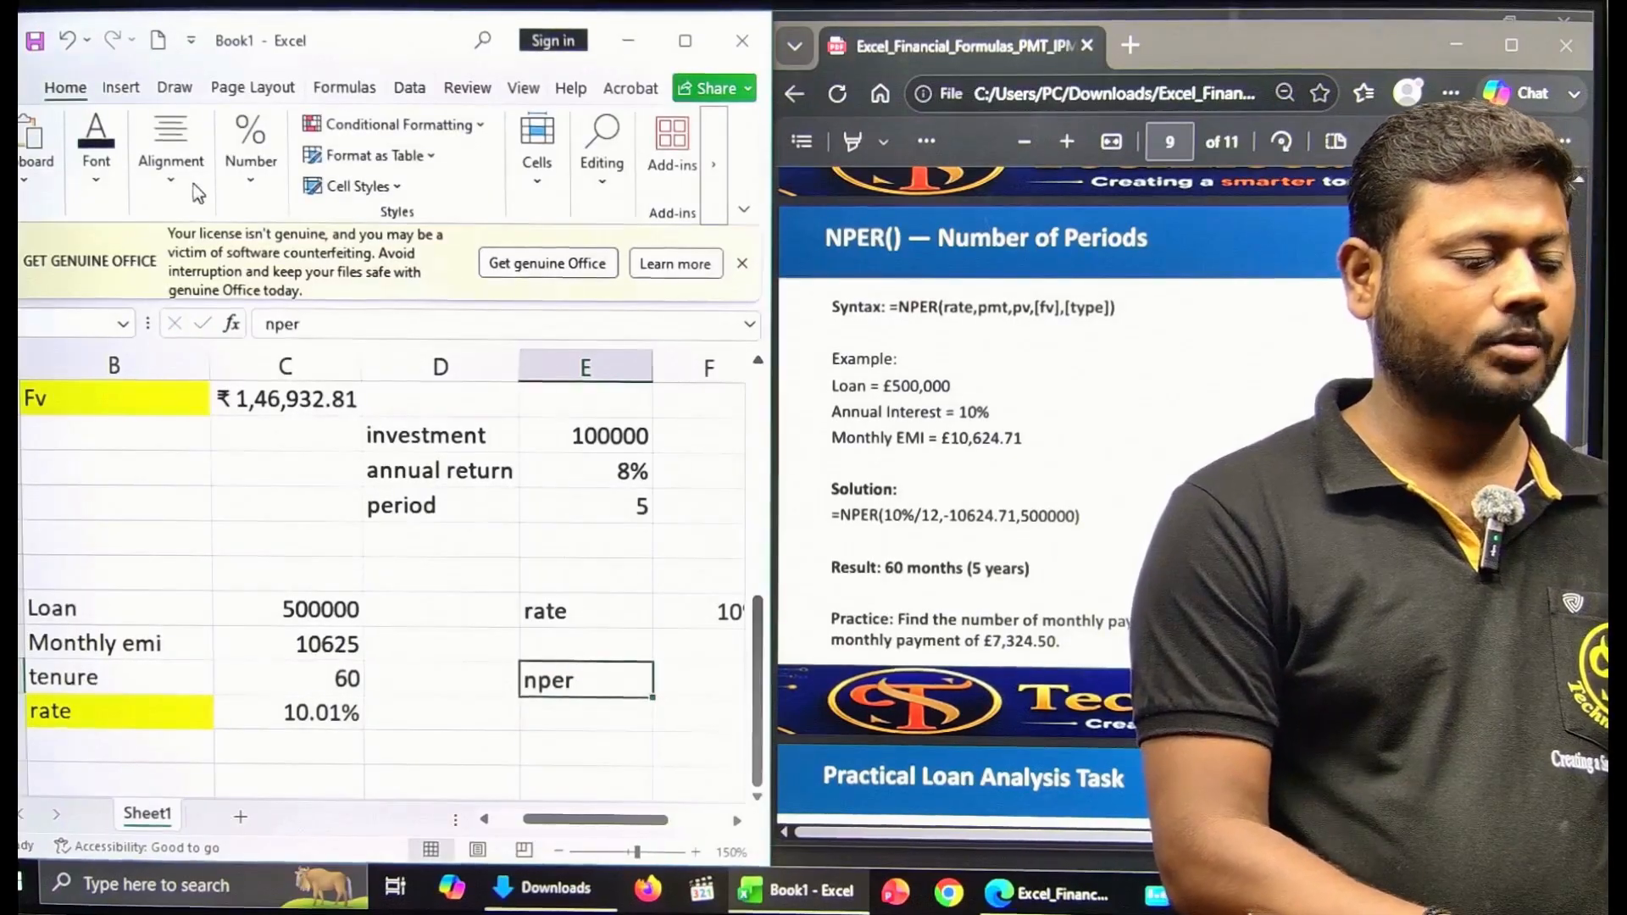
{"action": "left_click", "coordinate": [99, 149]}
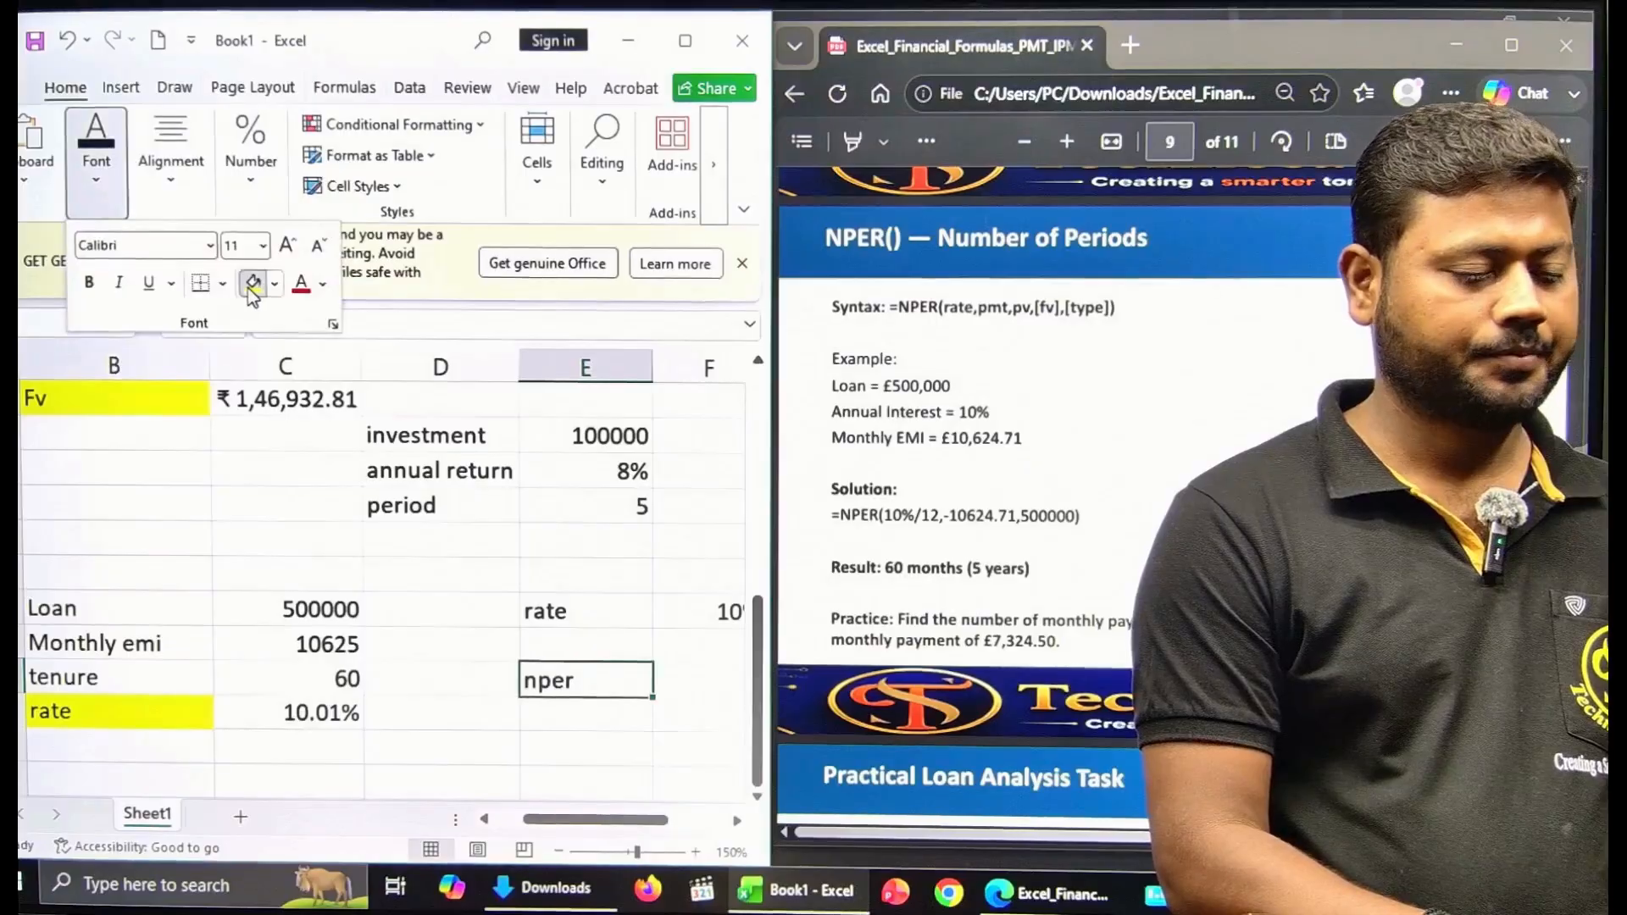
Calculate the number of monthly payments in F24 with =NPER(F22/12,-C23,C22)
{"action": "left_click", "coordinate": [737, 821]}
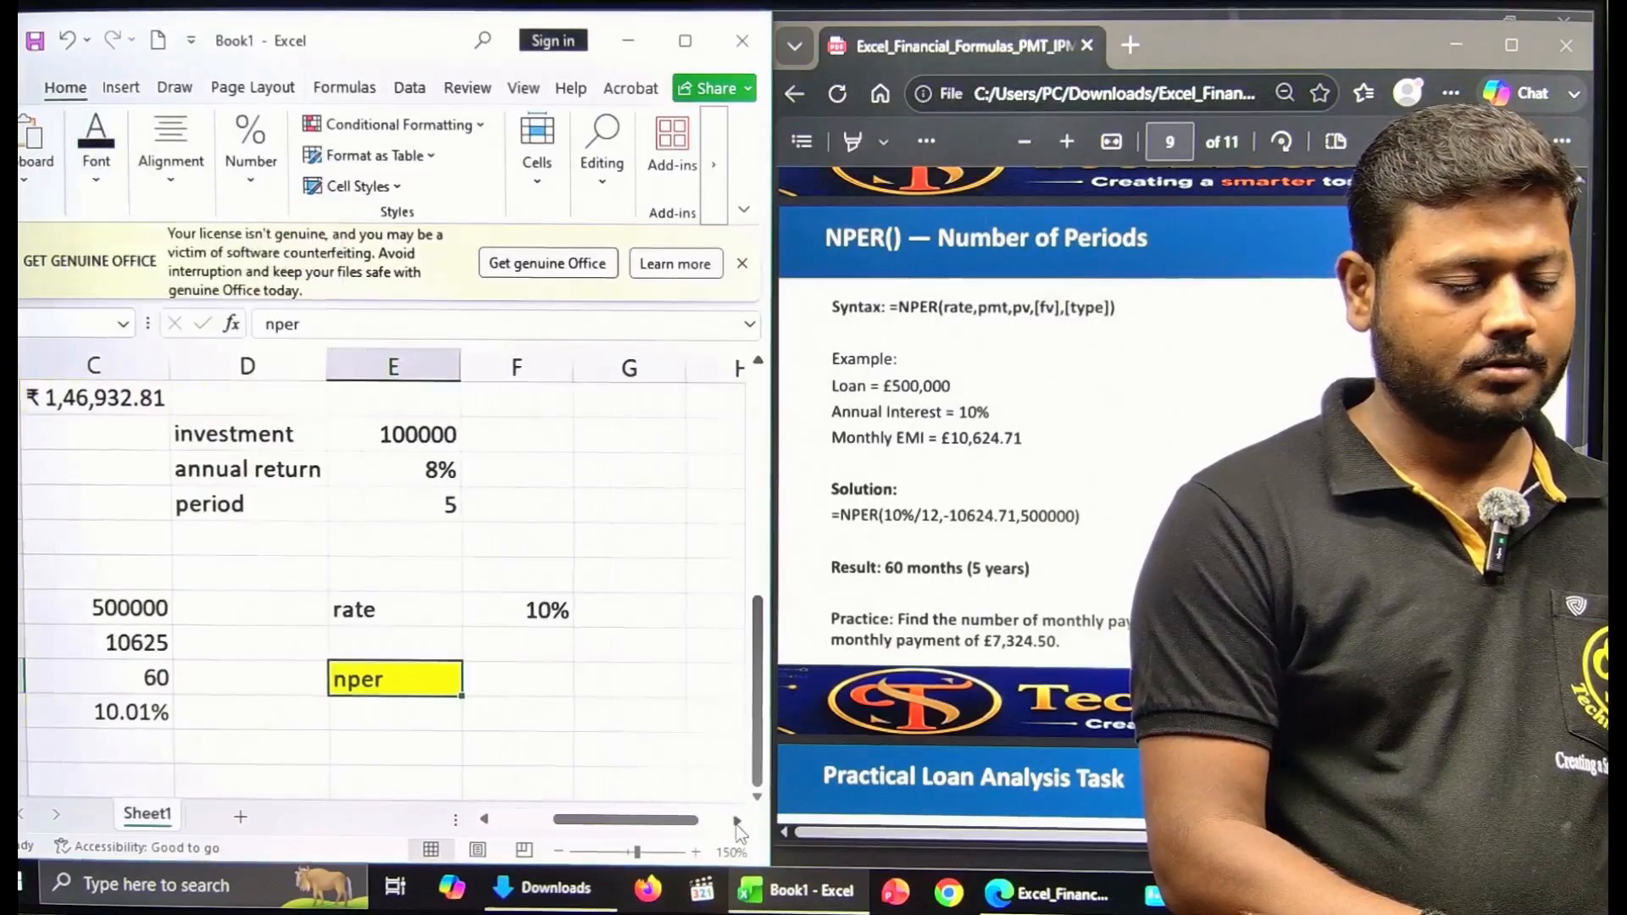
{"action": "left_click", "coordinate": [545, 681]}
{"action": "type", "text": "=nper"}
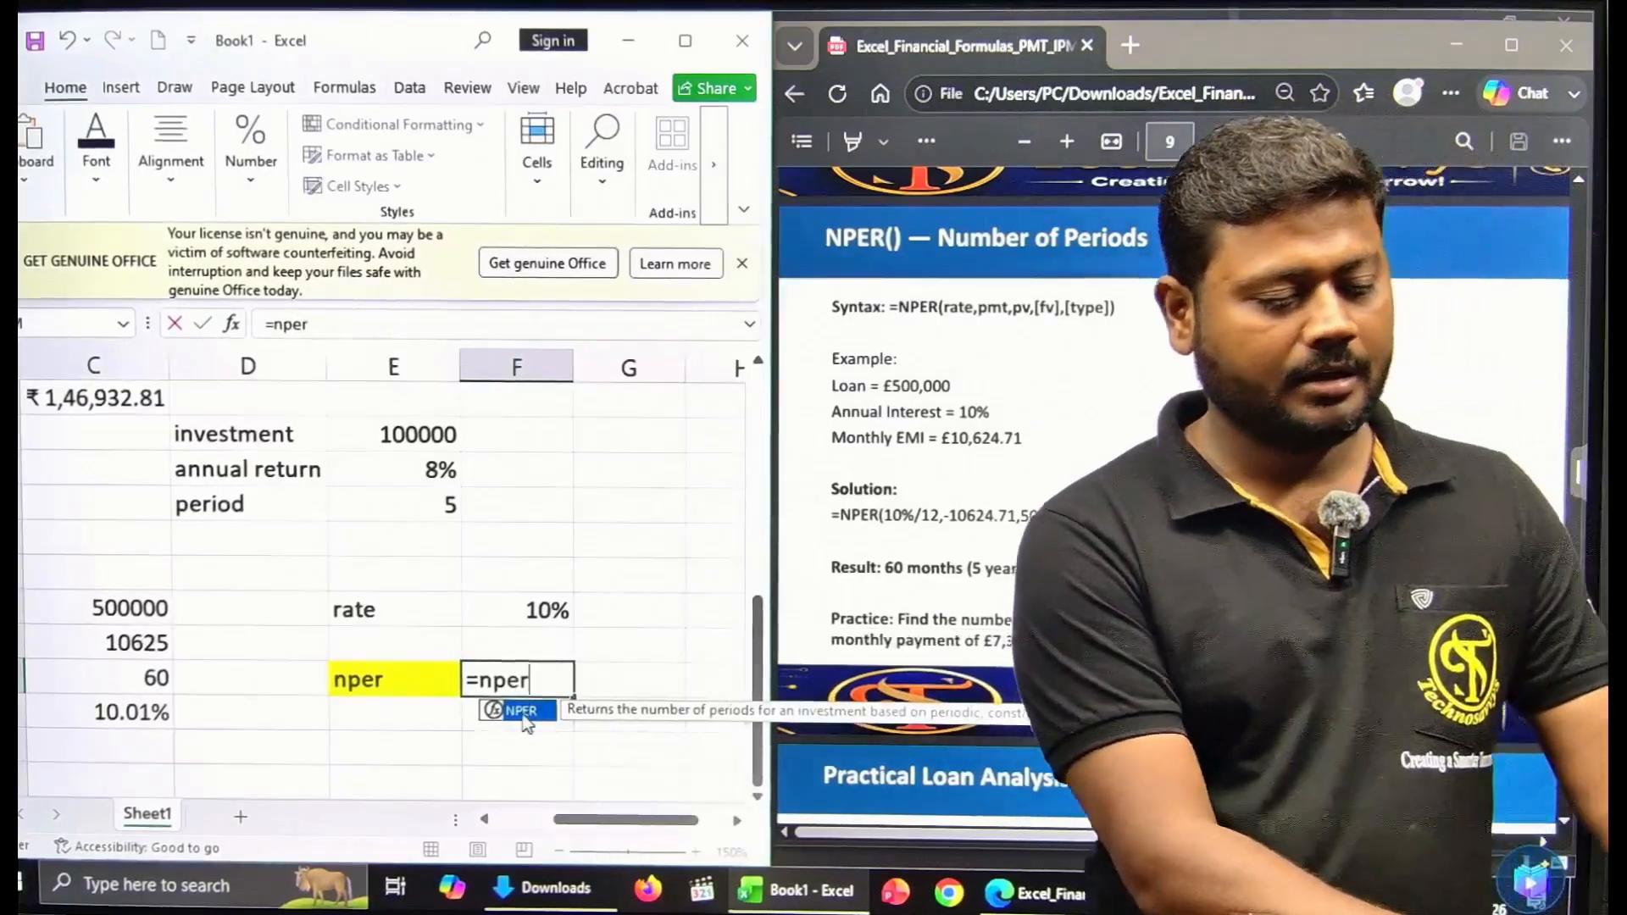
{"action": "key", "text": "Tab"}
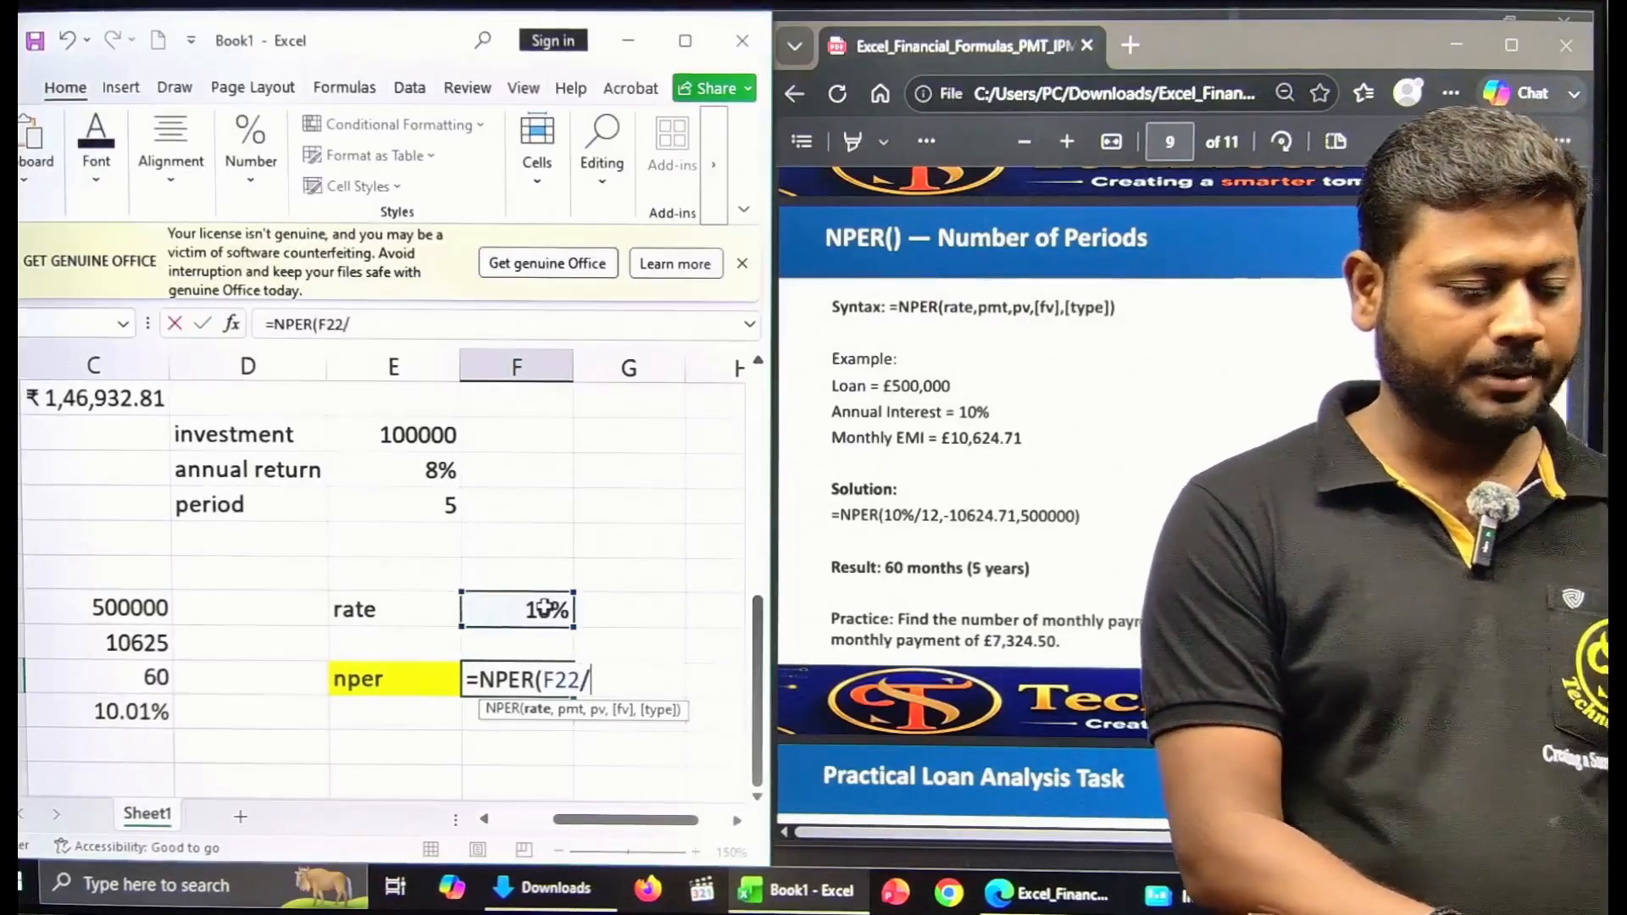
{"action": "type", "text": "/12,-C23,C22"}
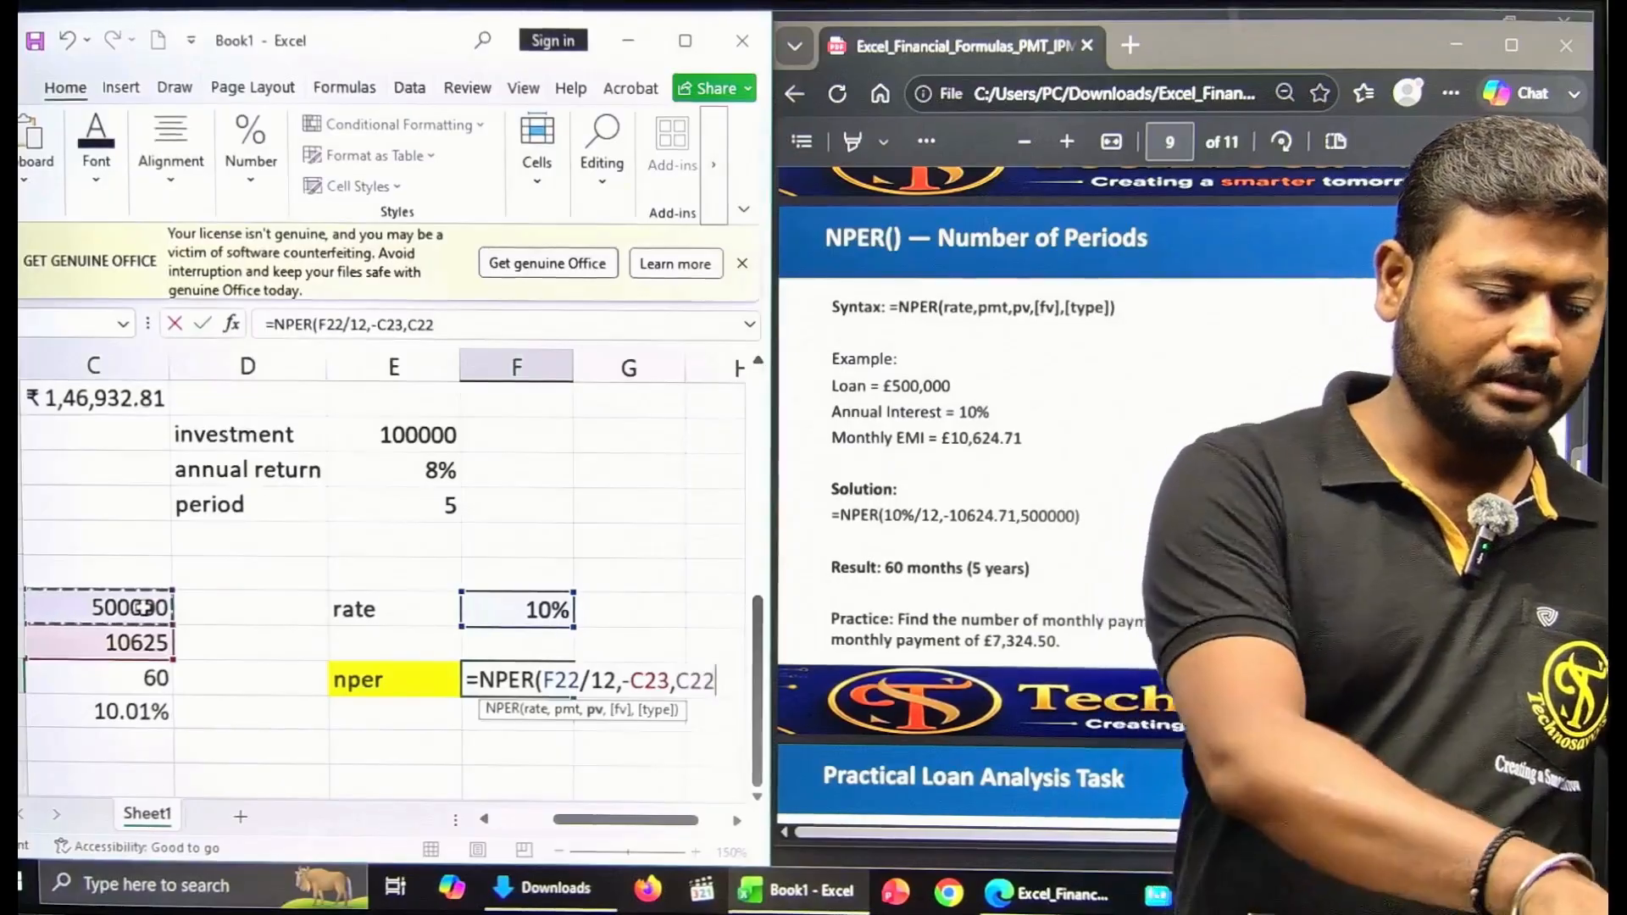
{"action": "key", "text": "Return"}
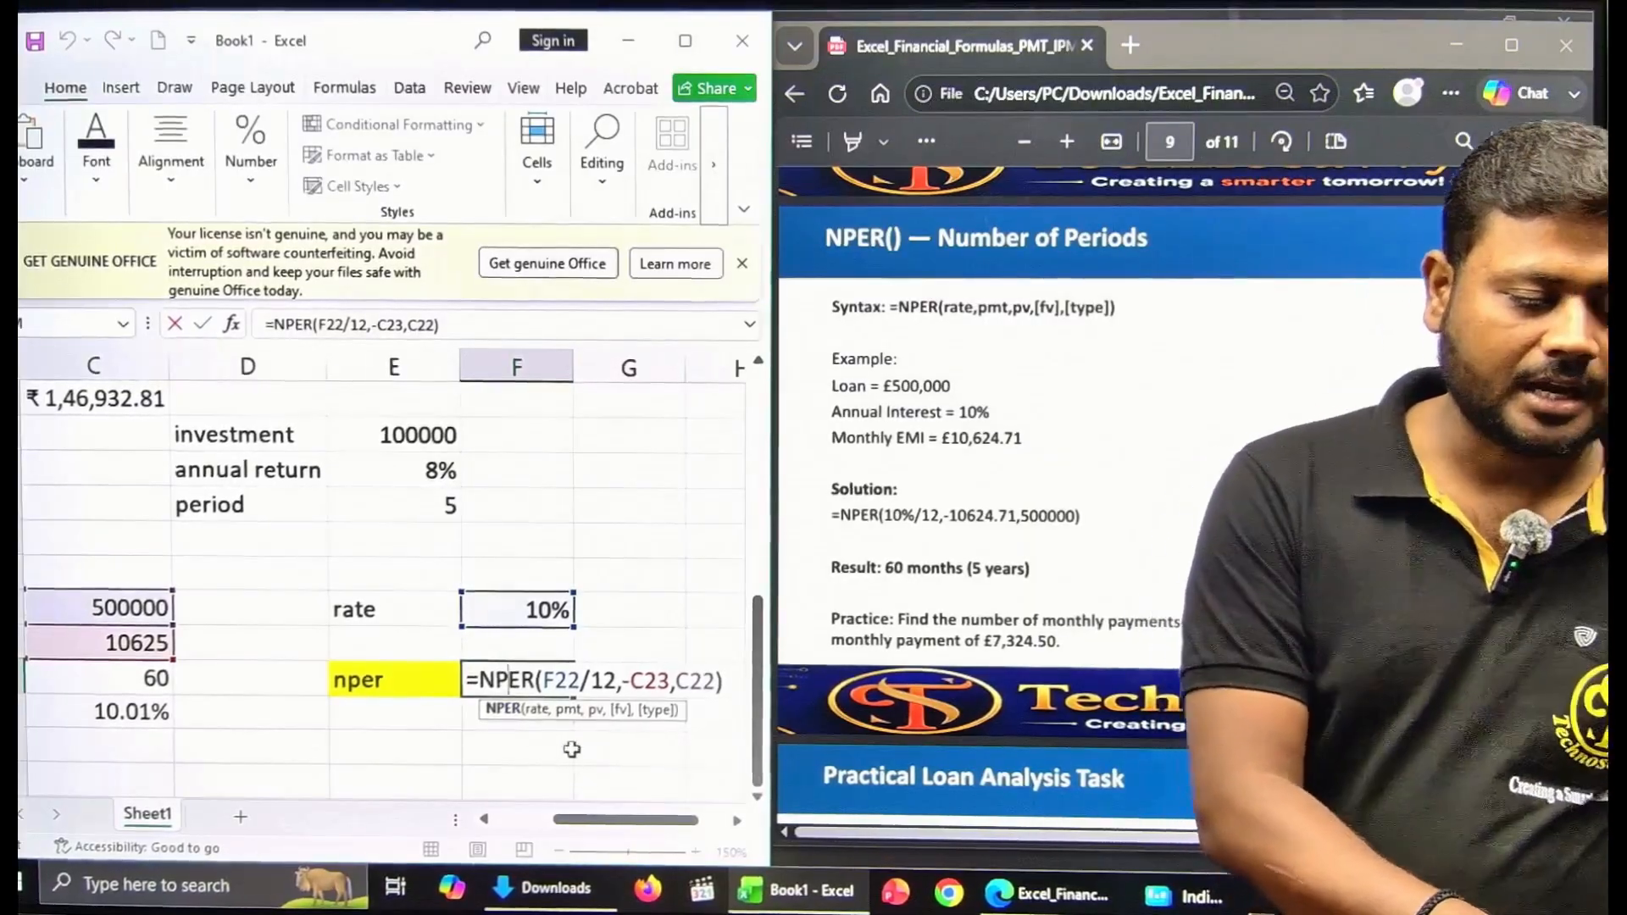
{"action": "left_click", "coordinate": [546, 773]}
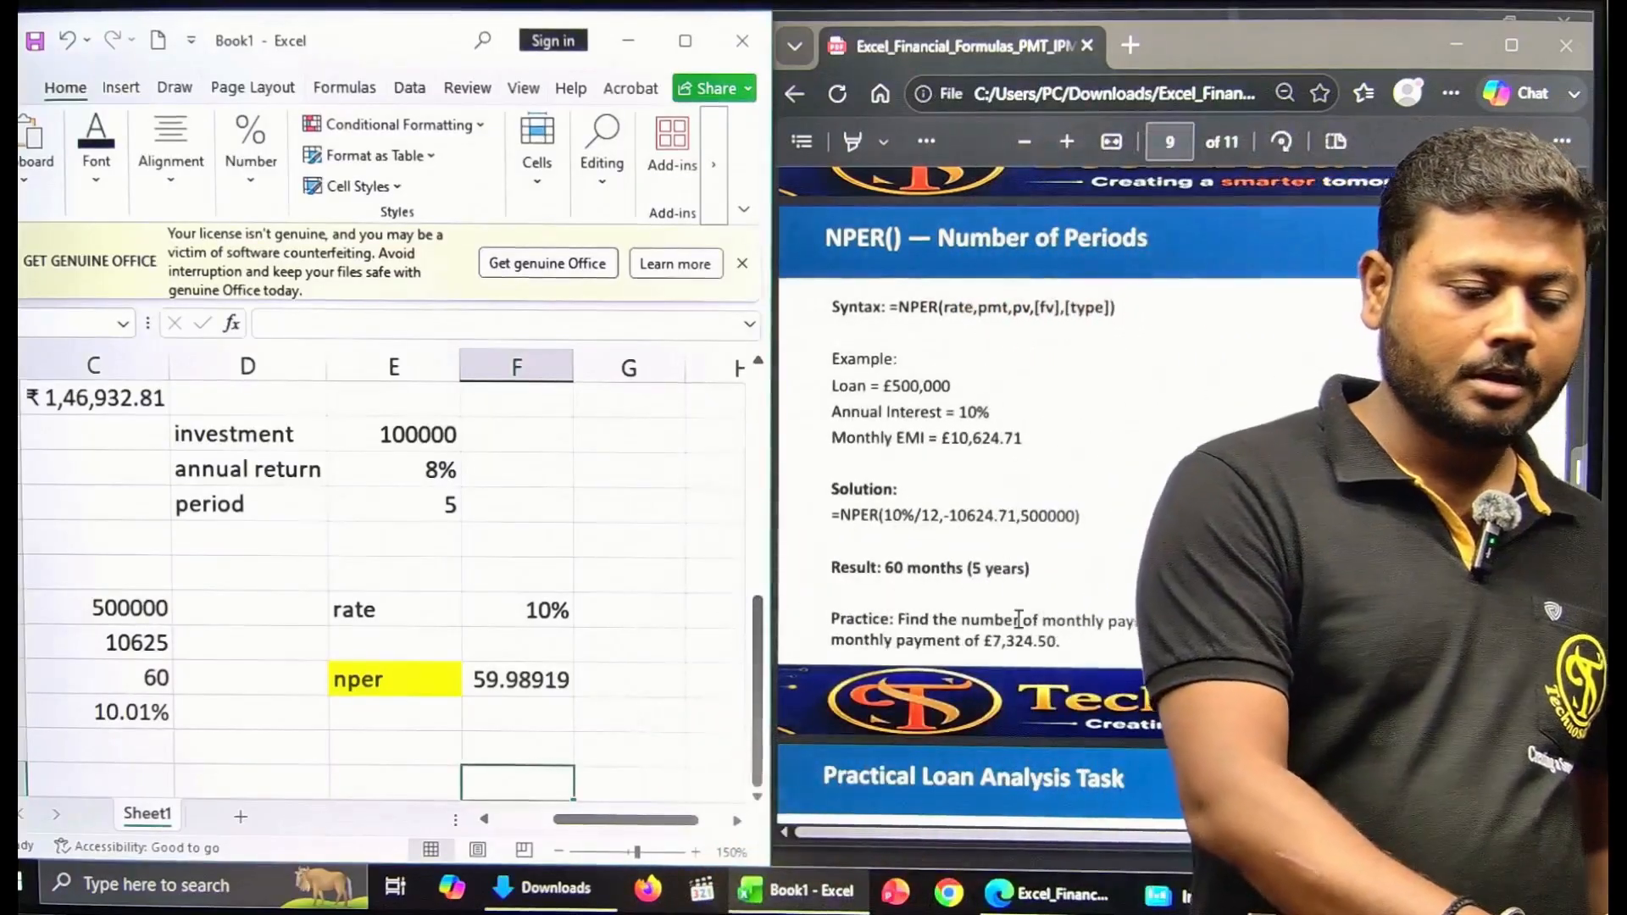
Switch to the PDF, maximize and enlarge it, and read the NPER practice question and the Practical Loan Analysis Task through the last page
{"action": "scroll", "coordinate": [1008, 620], "scroll_direction": "down", "scroll_amount": 3}
{"action": "scroll", "coordinate": [1008, 620], "scroll_direction": "down", "scroll_amount": 10}
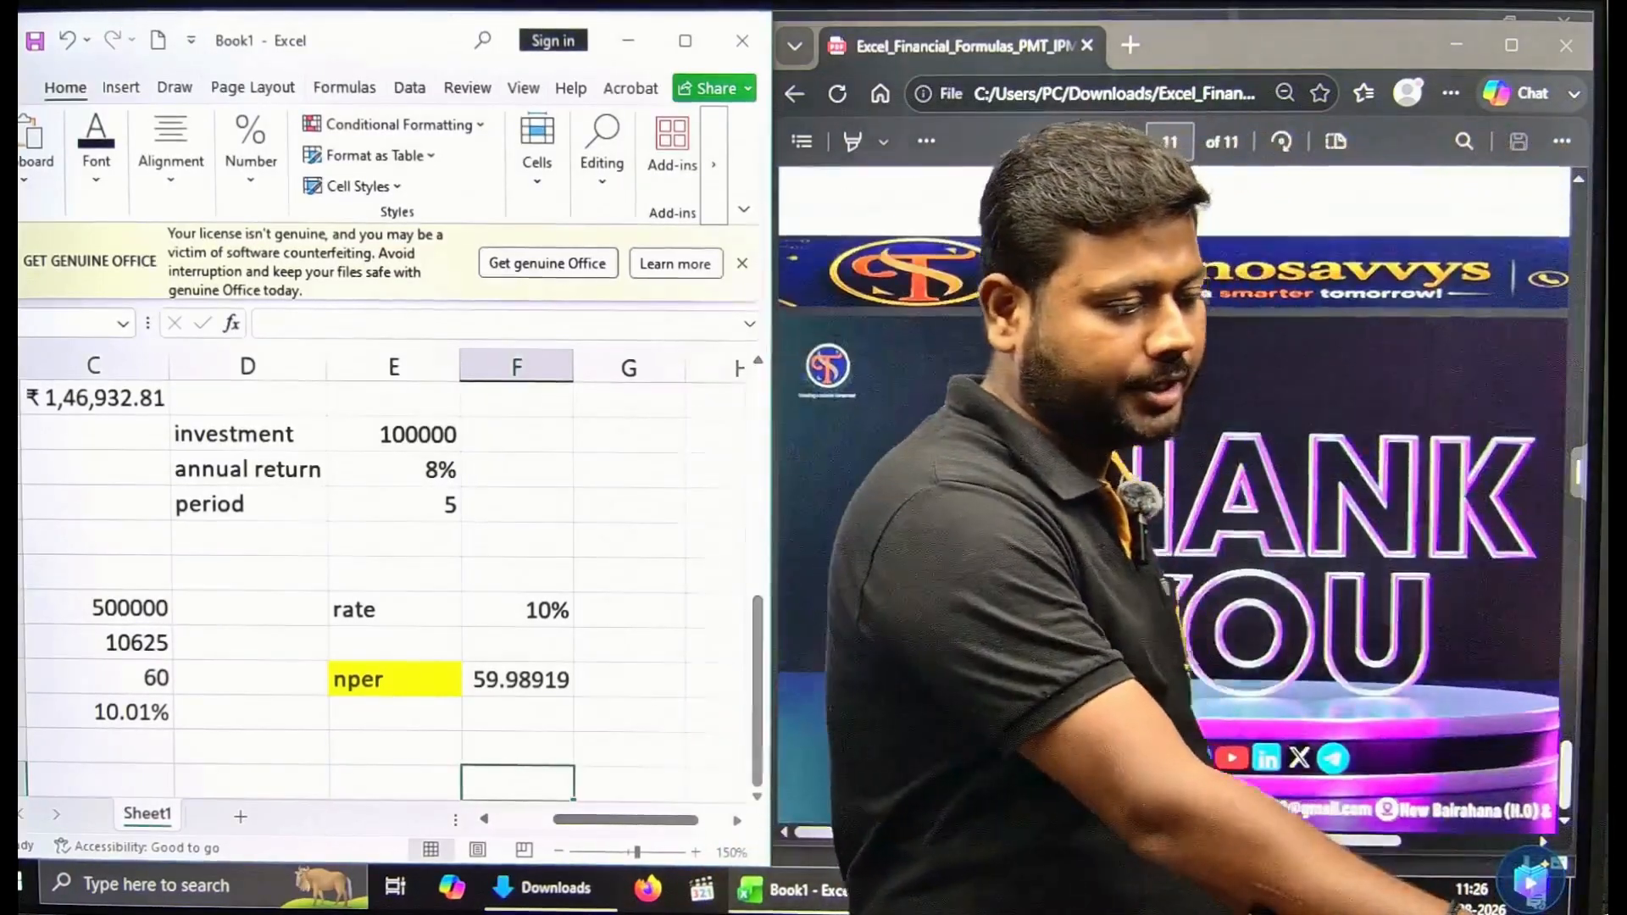
{"action": "scroll", "coordinate": [1169, 500], "scroll_direction": "up", "scroll_amount": 10}
{"action": "scroll", "coordinate": [1169, 499], "scroll_direction": "up", "scroll_amount": 2}
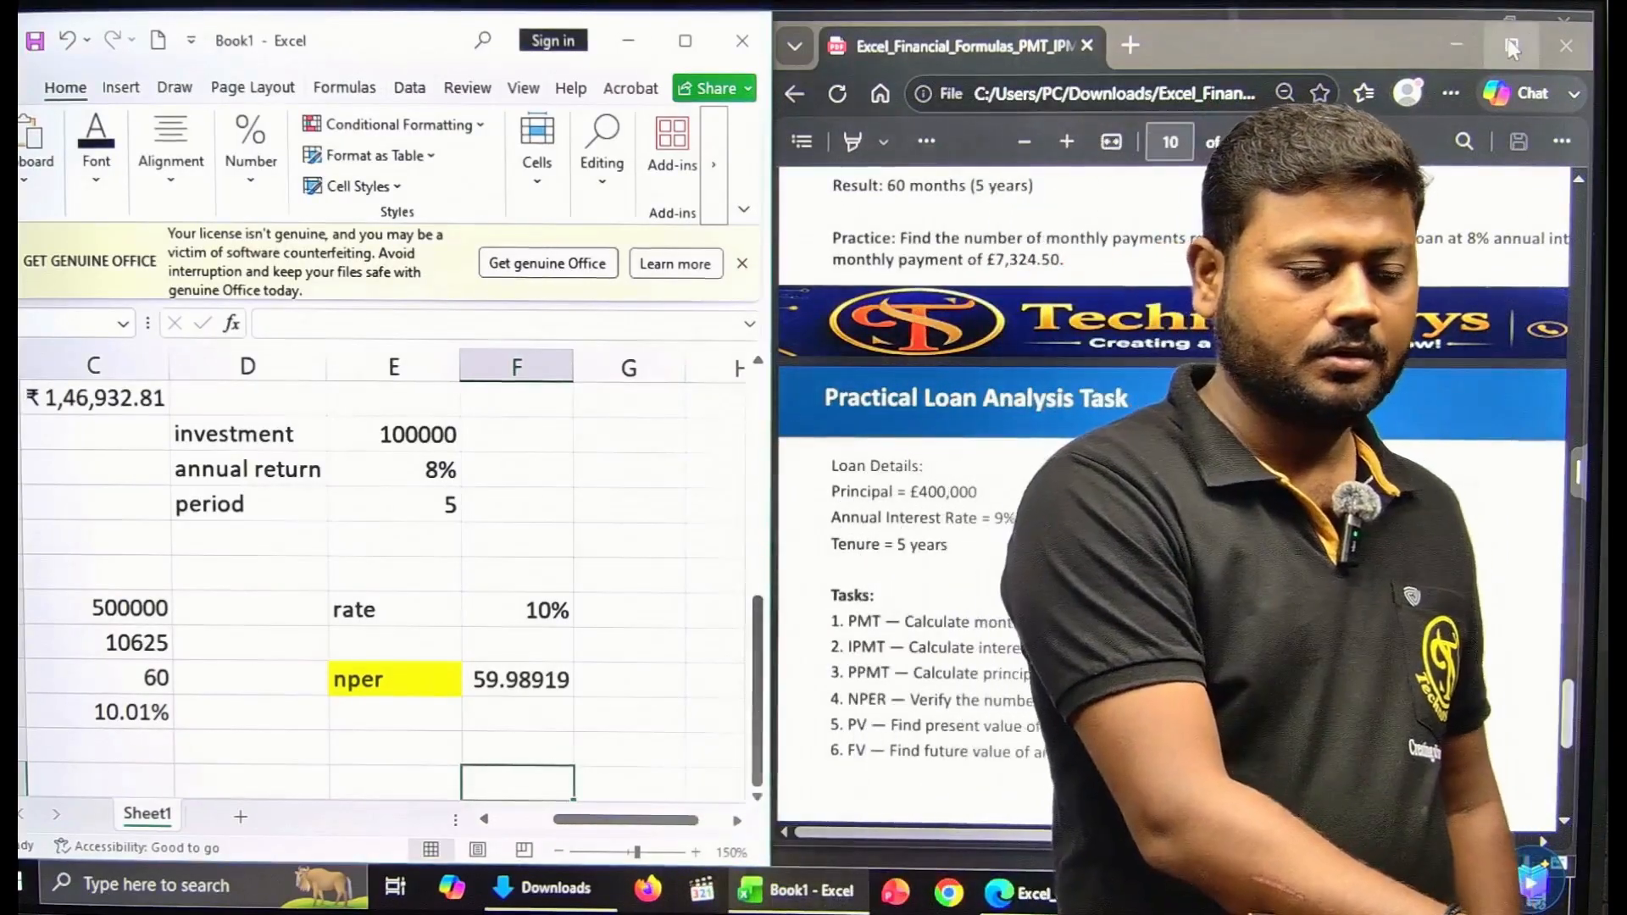
{"action": "left_click", "coordinate": [1511, 45]}
{"action": "scroll", "coordinate": [1101, 282], "scroll_direction": "up", "scroll_amount": 4}
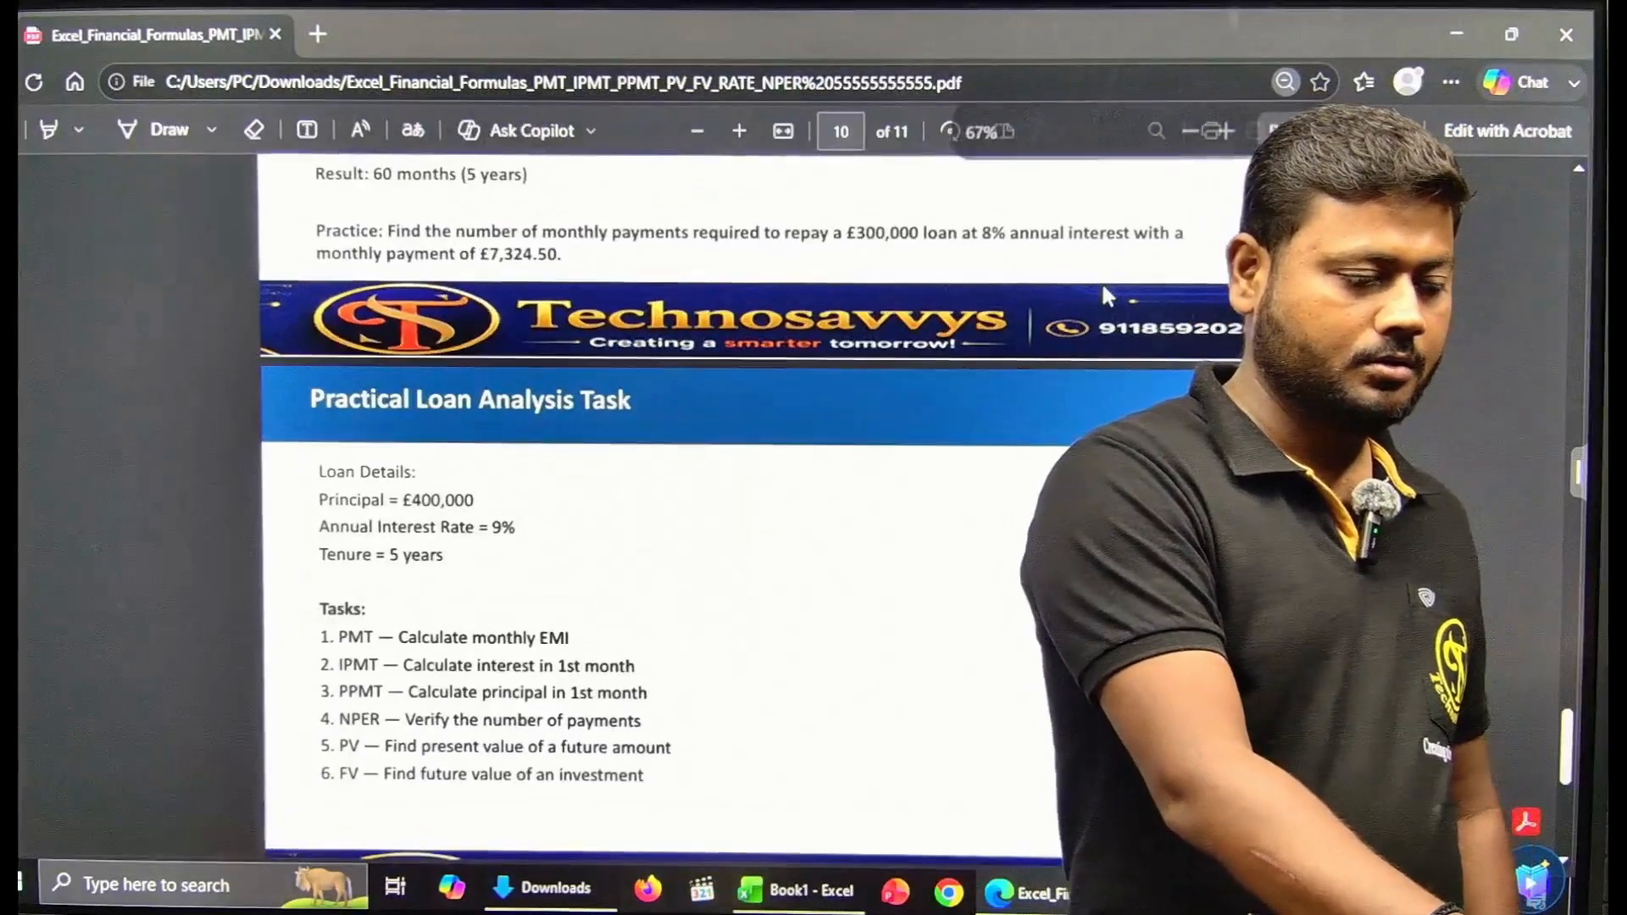
{"action": "scroll", "coordinate": [1103, 286], "scroll_direction": "up", "scroll_amount": 1}
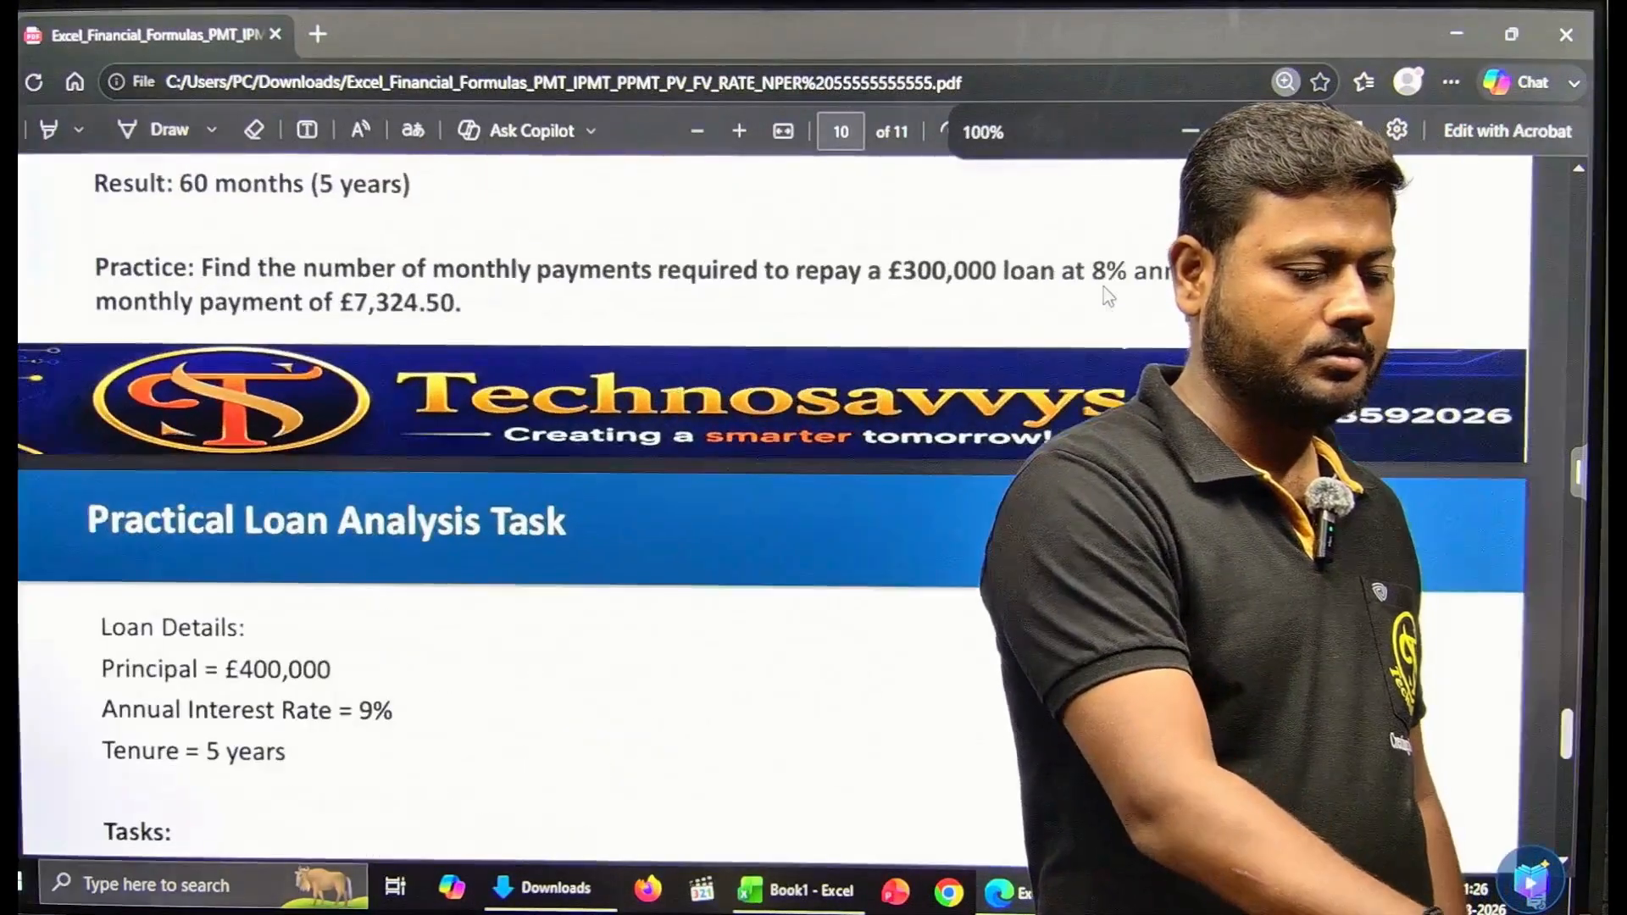
{"action": "scroll", "coordinate": [1103, 289], "scroll_direction": "down", "scroll_amount": 5}
{"action": "scroll", "coordinate": [1105, 288], "scroll_direction": "up", "scroll_amount": 1}
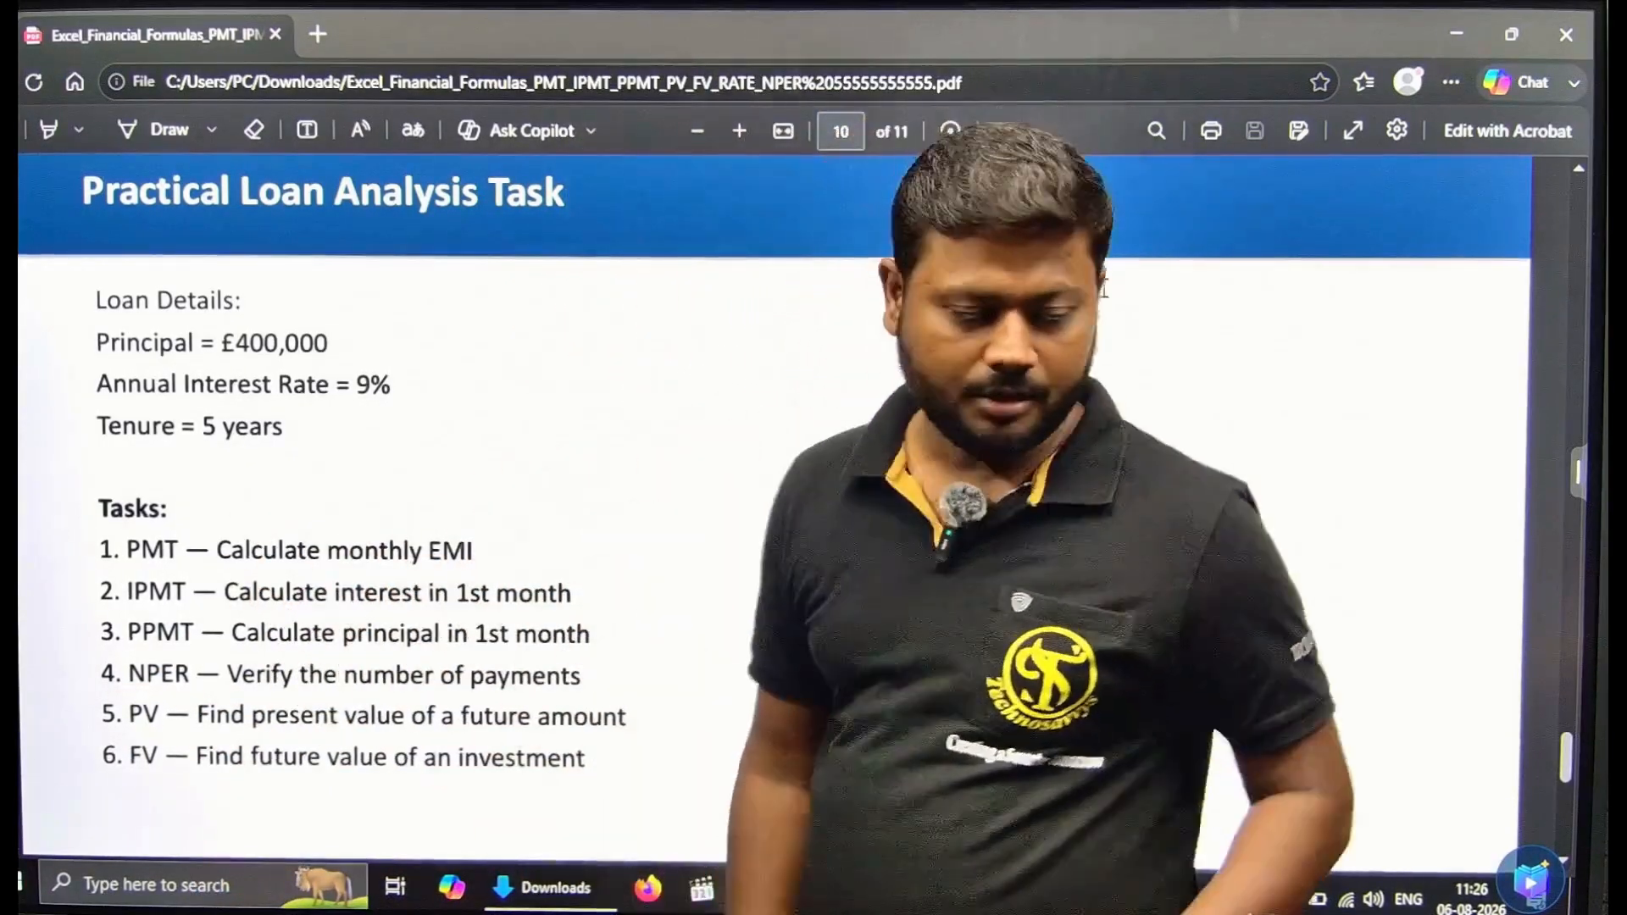
{"action": "scroll", "coordinate": [1104, 288], "scroll_direction": "down", "scroll_amount": 4}
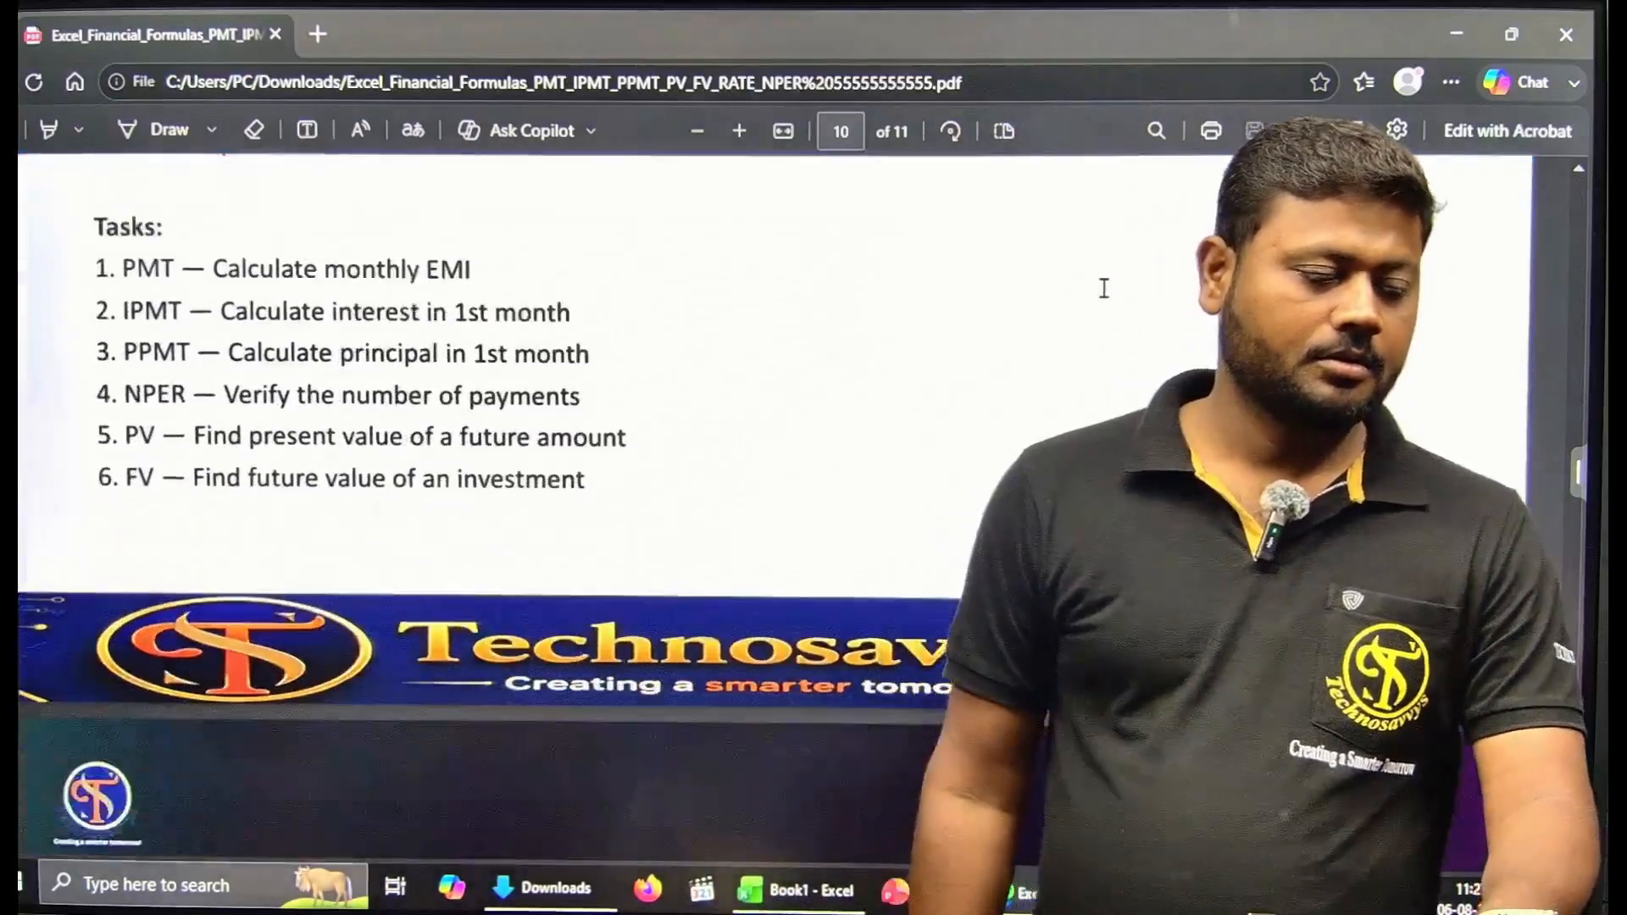
{"action": "scroll", "coordinate": [1101, 286], "scroll_direction": "down", "scroll_amount": 5}
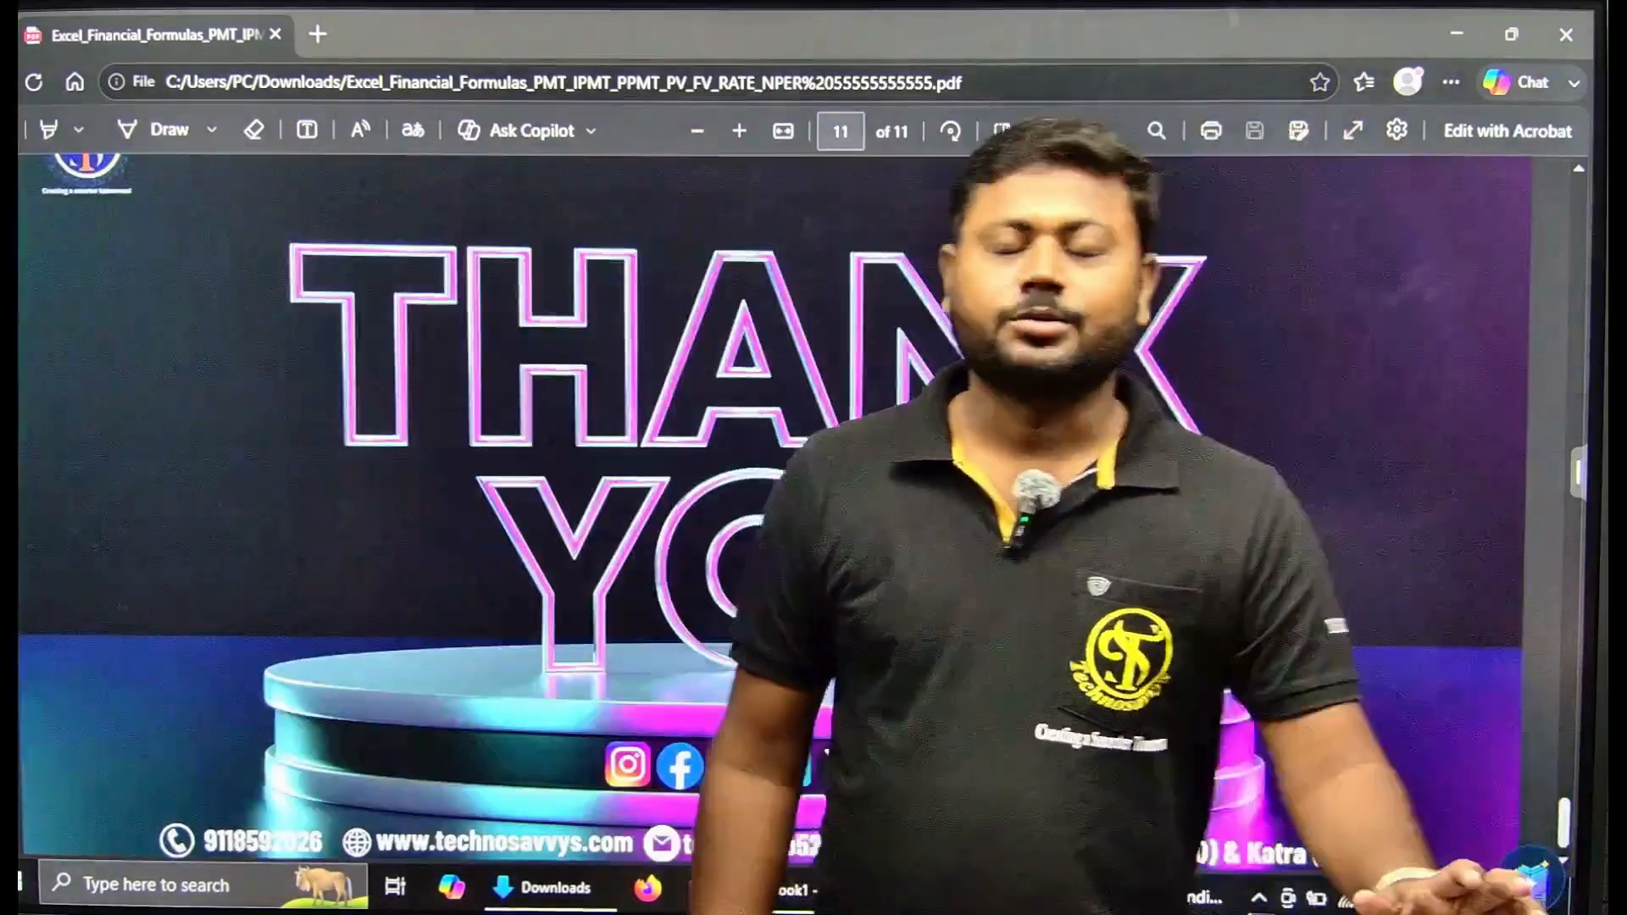